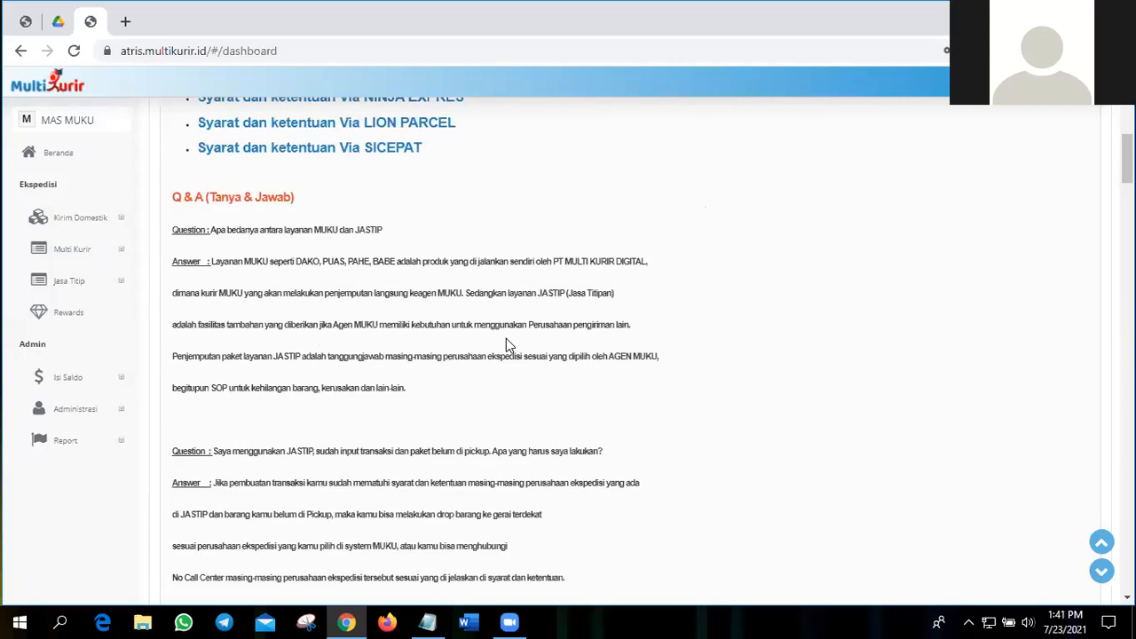
Step: Read the Q & A answers on MUKU and JASTIP services, briefly highlighting "drop barang ke gerai terdekat" in the pickup answer
{"action": "scroll", "coordinate": [461, 305], "scroll_direction": "down", "scroll_amount": 1}
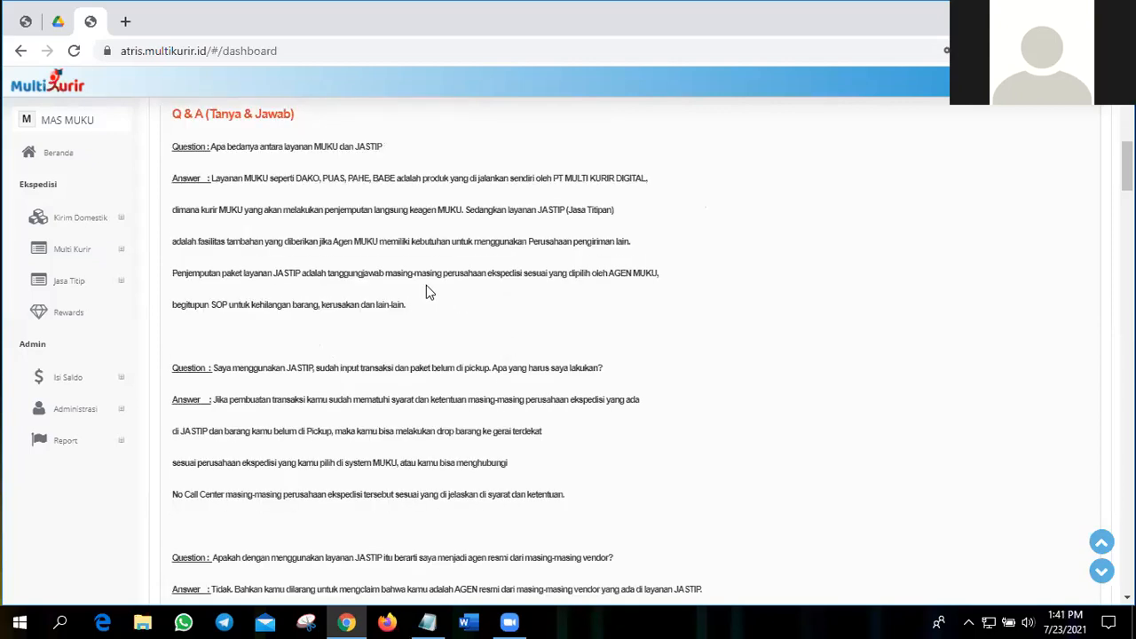
{"action": "scroll", "coordinate": [426, 286], "scroll_direction": "down", "scroll_amount": 1}
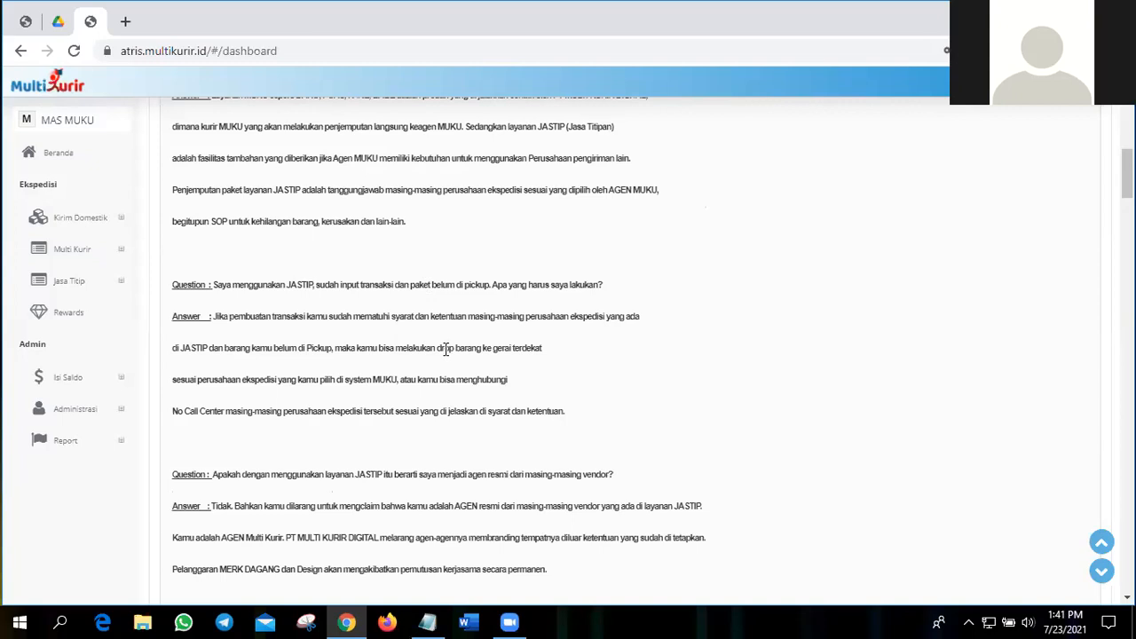
{"action": "left_click_drag", "start_coordinate": [436, 349], "coordinate": [523, 364]}
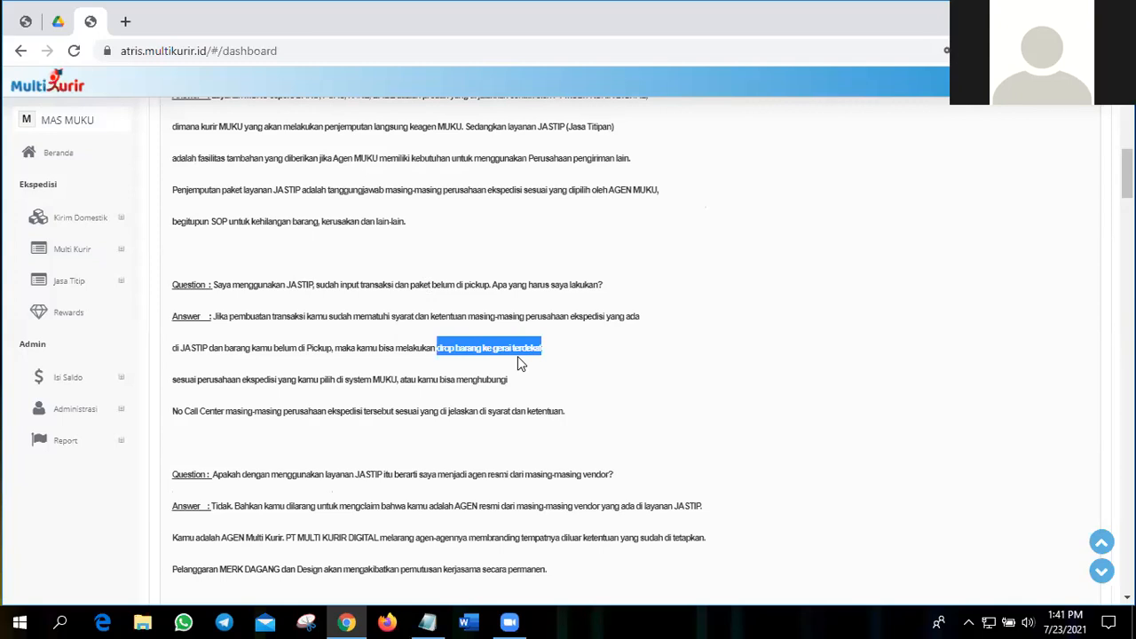
{"action": "left_click", "coordinate": [441, 349]}
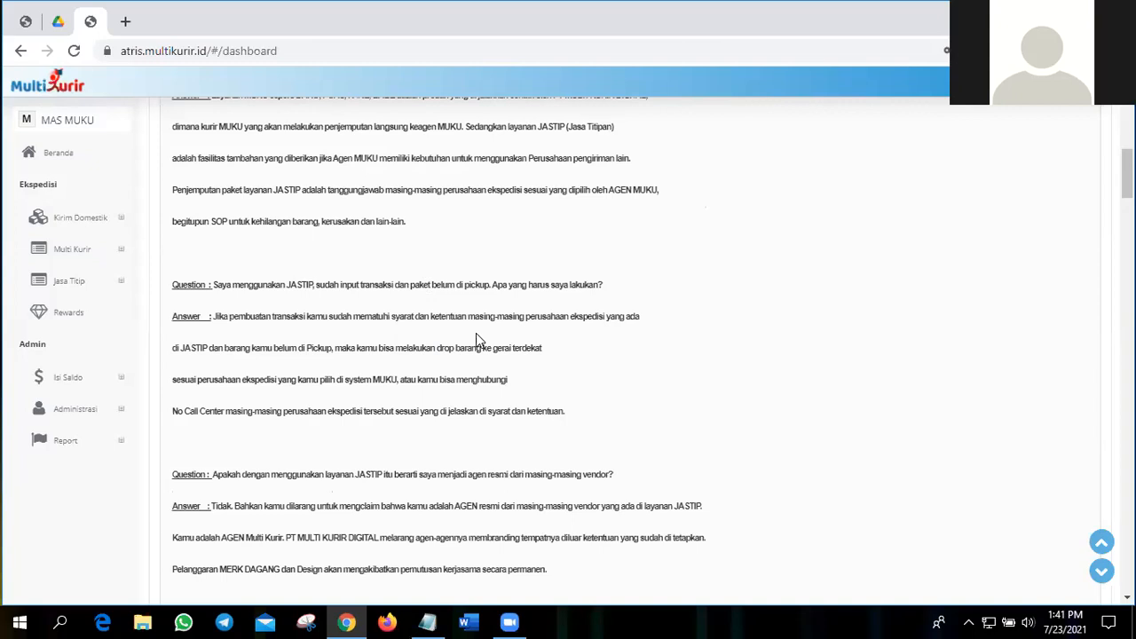
Step: Review the JASTIP KINI SUDAH GO NASIONAL terms, the training announcement and the Informasi notes on cancellation, weight rounding and liquids
{"action": "scroll", "coordinate": [477, 332], "scroll_direction": "down", "scroll_amount": 3}
{"action": "scroll", "coordinate": [477, 332], "scroll_direction": "down", "scroll_amount": 3}
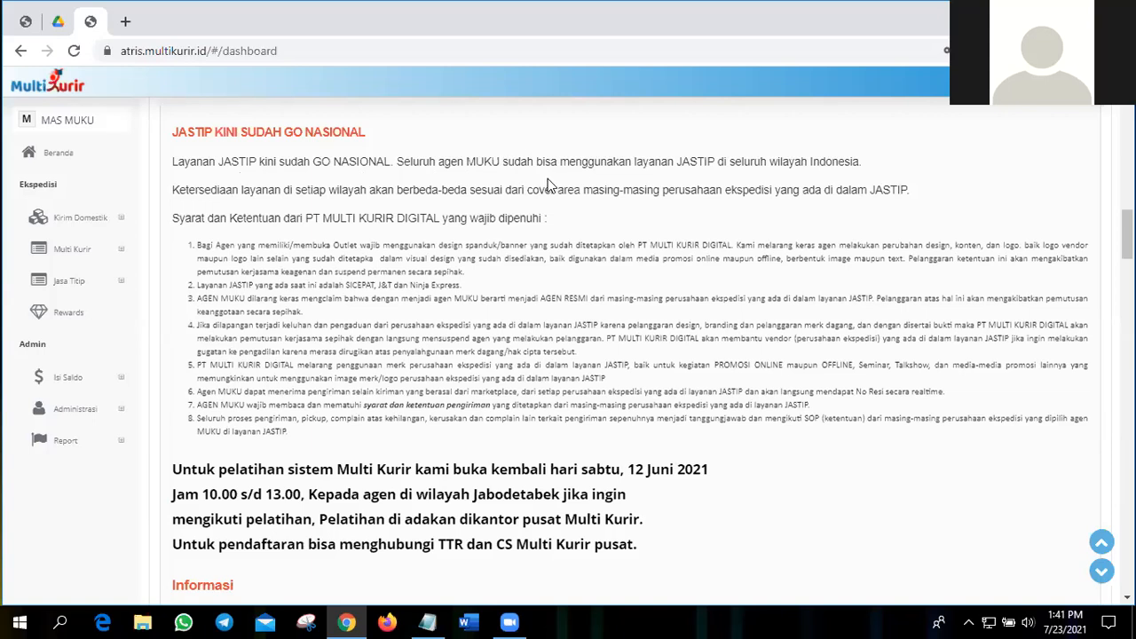
{"action": "scroll", "coordinate": [549, 184], "scroll_direction": "down", "scroll_amount": 2}
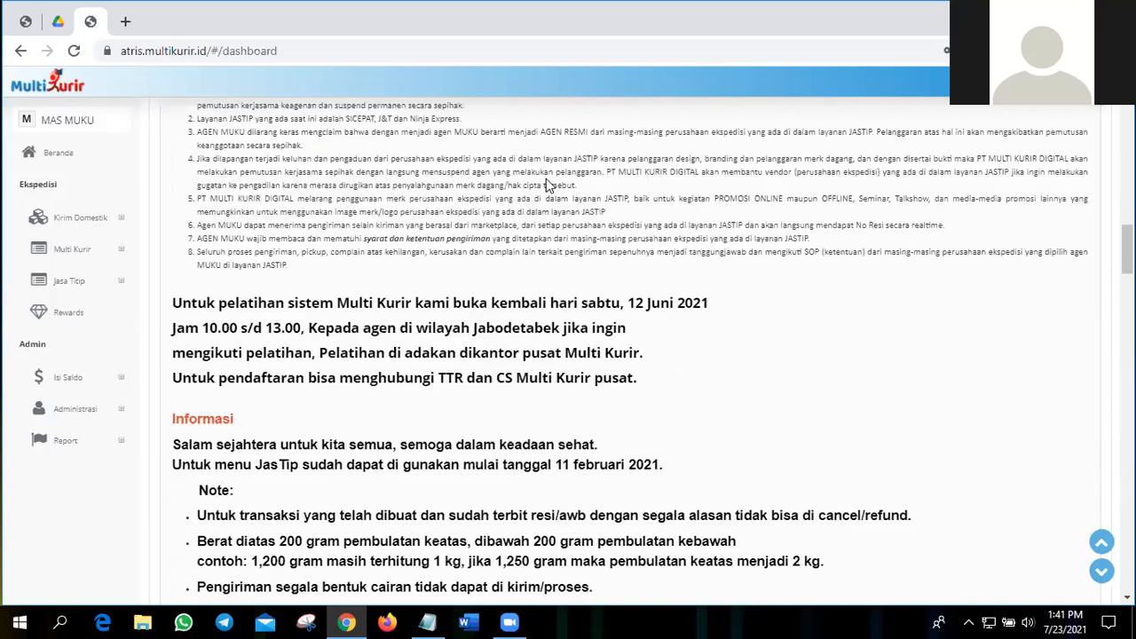
{"action": "scroll", "coordinate": [293, 253], "scroll_direction": "down", "scroll_amount": 1}
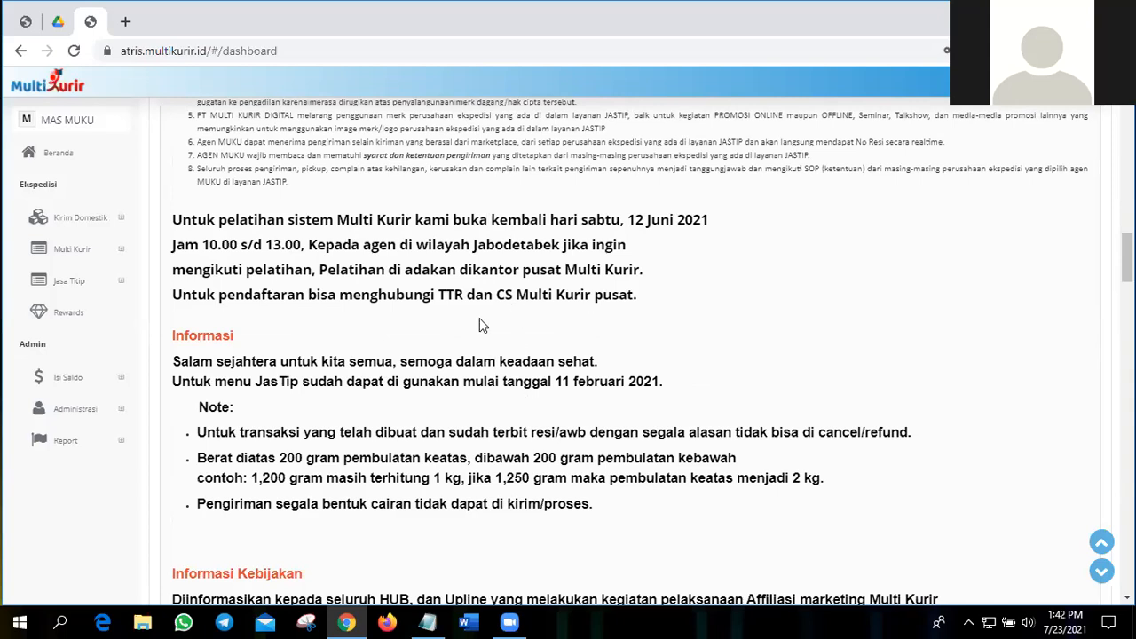
{"action": "scroll", "coordinate": [385, 346], "scroll_direction": "down", "scroll_amount": 1}
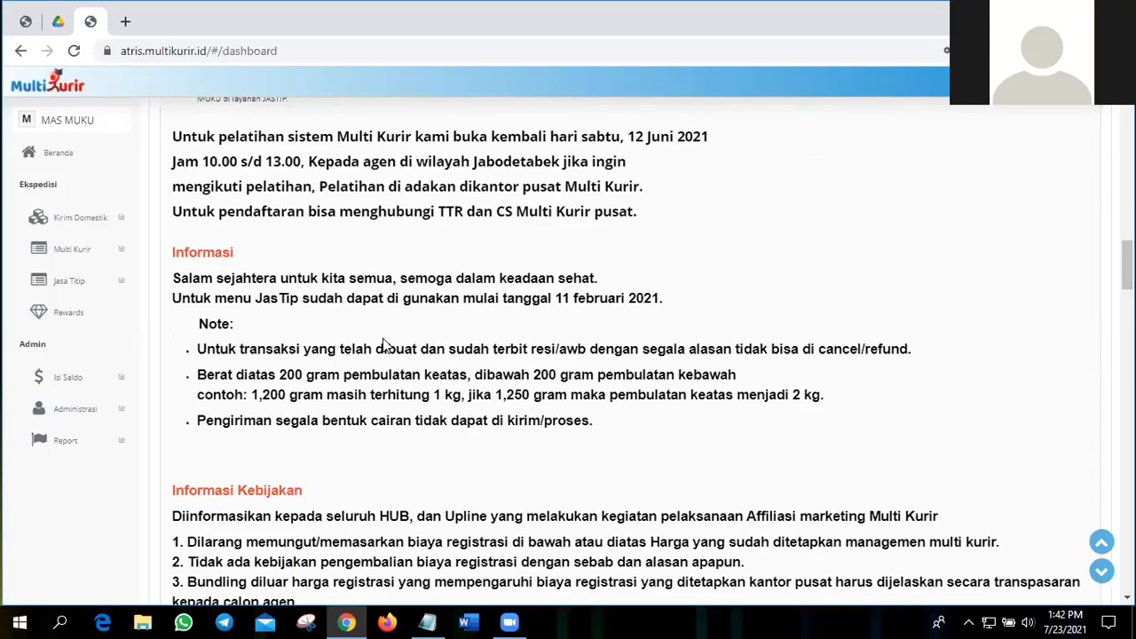
{"action": "scroll", "coordinate": [227, 255], "scroll_direction": "down", "scroll_amount": 1}
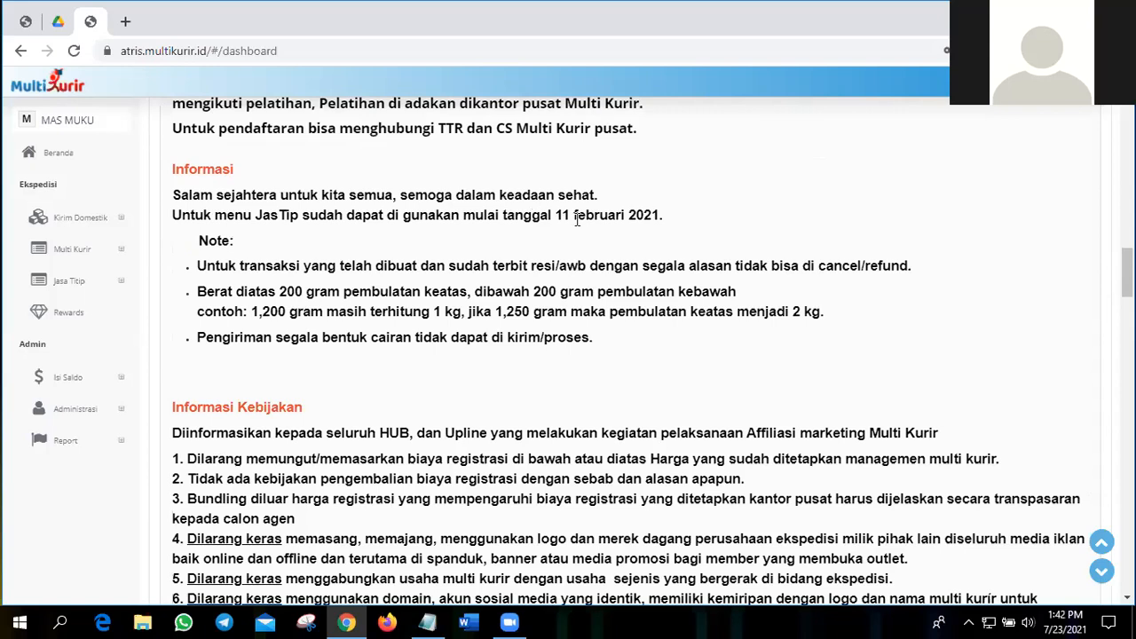
{"action": "scroll", "coordinate": [577, 219], "scroll_direction": "up", "scroll_amount": 1}
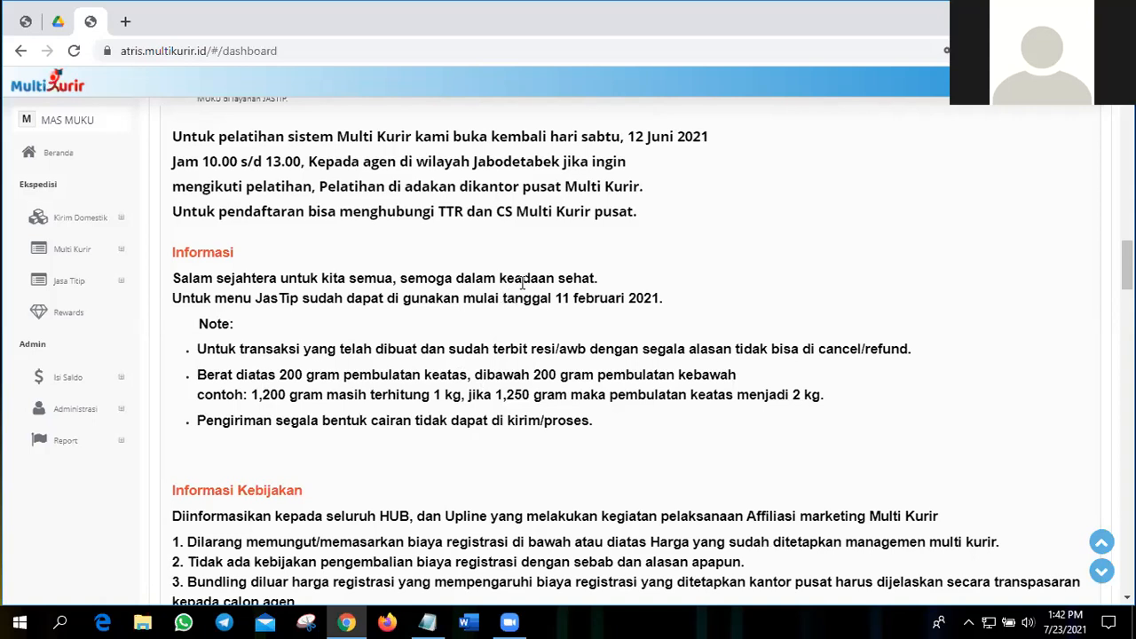
Step: Review the Informasi Kebijakan rules for affiliate marketing and trademark use, continuing to the INFORMASI PENTING section
{"action": "scroll", "coordinate": [523, 282], "scroll_direction": "down", "scroll_amount": 2}
{"action": "scroll", "coordinate": [523, 289], "scroll_direction": "down", "scroll_amount": 2}
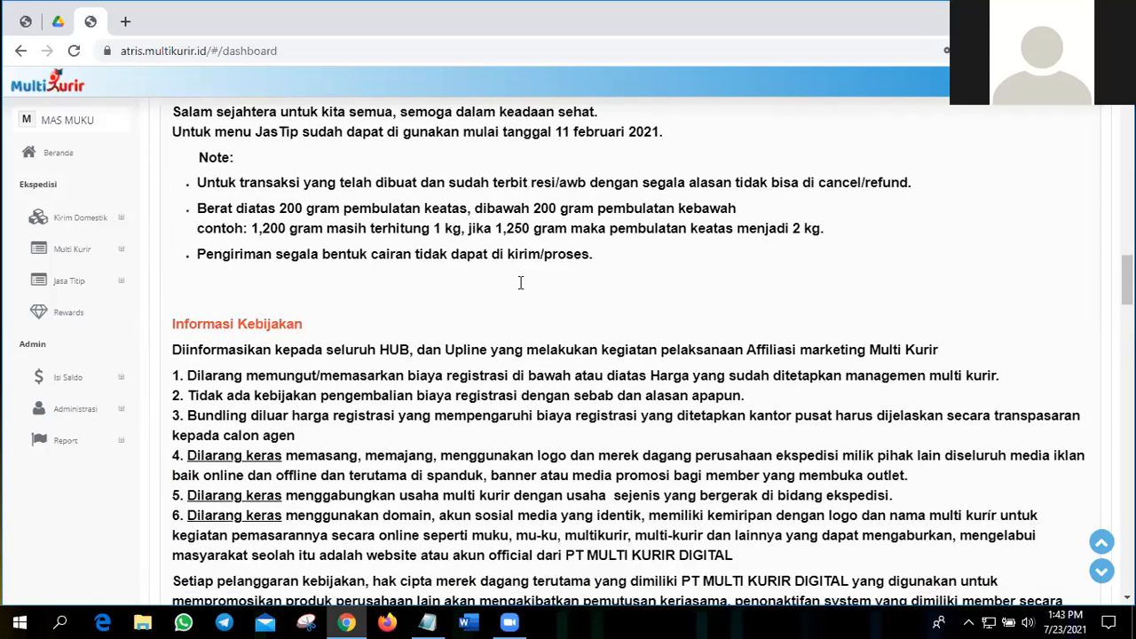
{"action": "scroll", "coordinate": [523, 289], "scroll_direction": "down", "scroll_amount": 3}
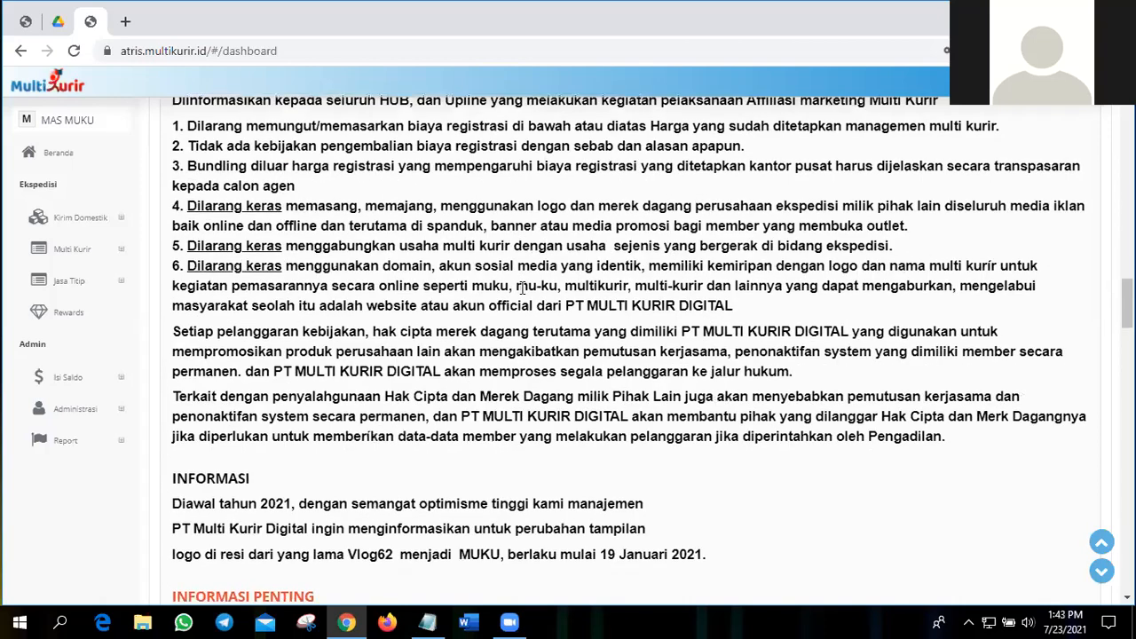
{"action": "scroll", "coordinate": [523, 293], "scroll_direction": "down", "scroll_amount": 3}
{"action": "scroll", "coordinate": [526, 293], "scroll_direction": "down", "scroll_amount": 1}
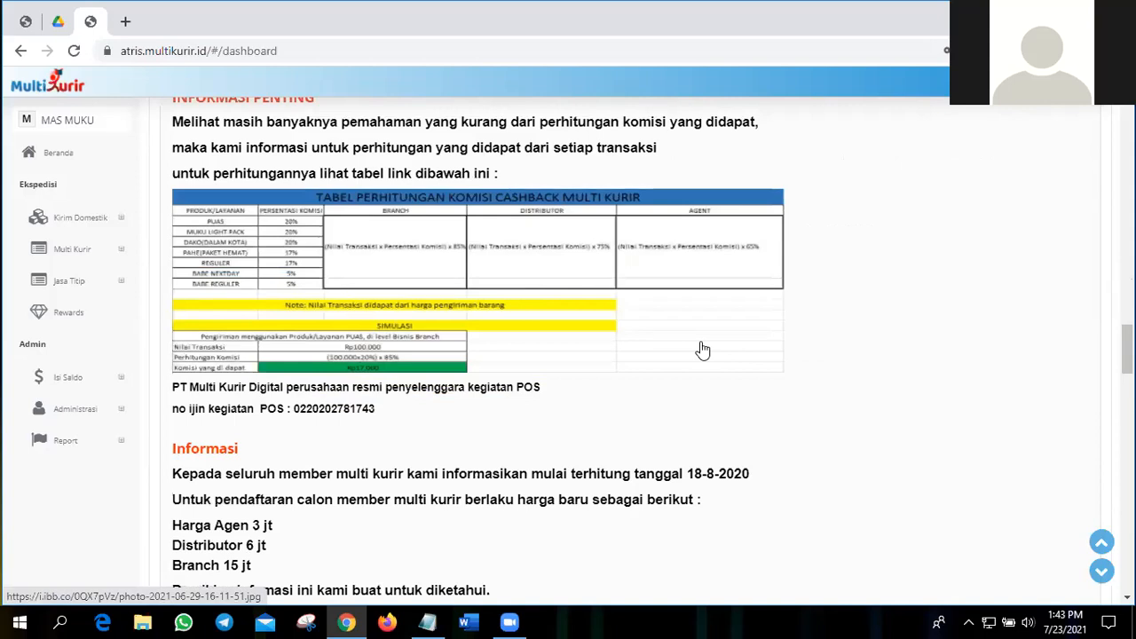
Step: View the Multi Kurir cashback commission table at full size, then return to the dashboard
{"action": "scroll", "coordinate": [702, 351], "scroll_direction": "up", "scroll_amount": 1}
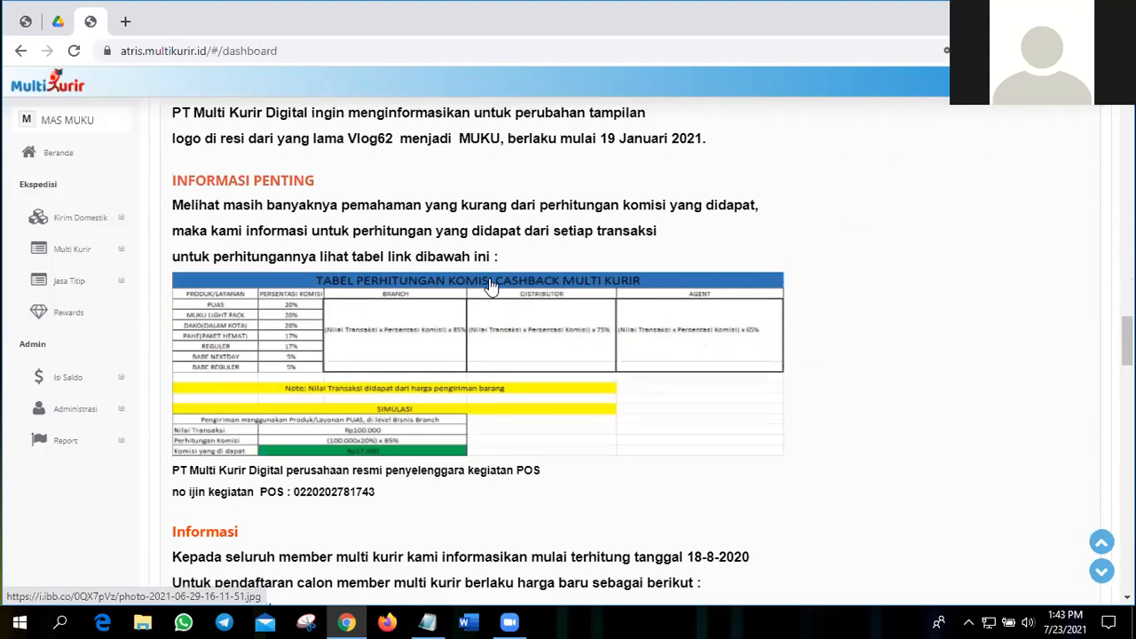
{"action": "left_click", "coordinate": [430, 315]}
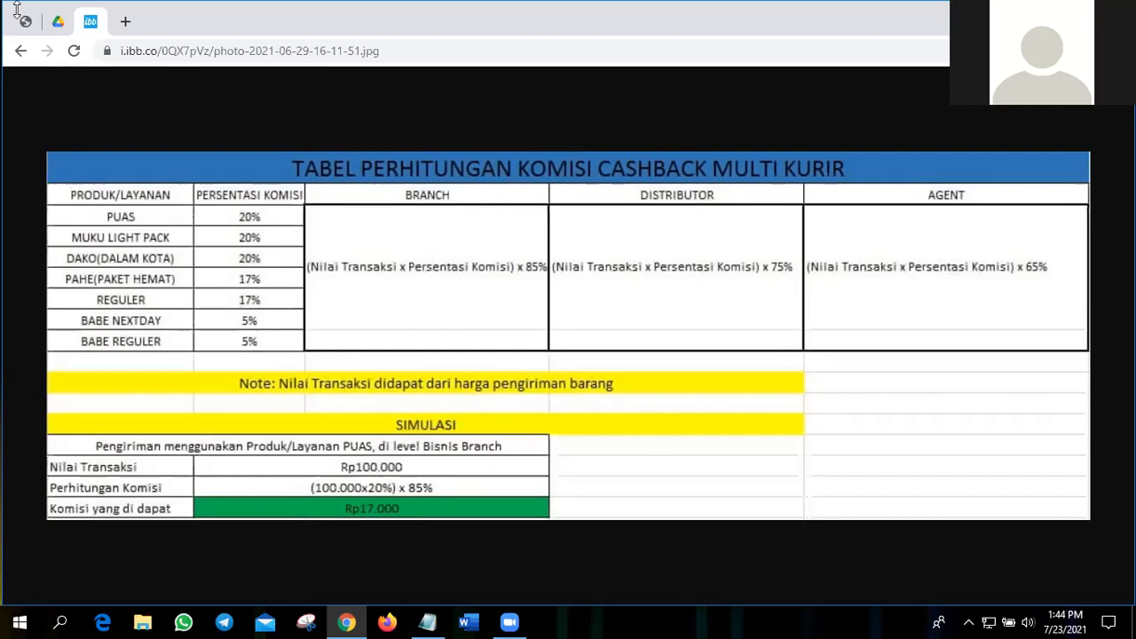
{"action": "left_click", "coordinate": [19, 53]}
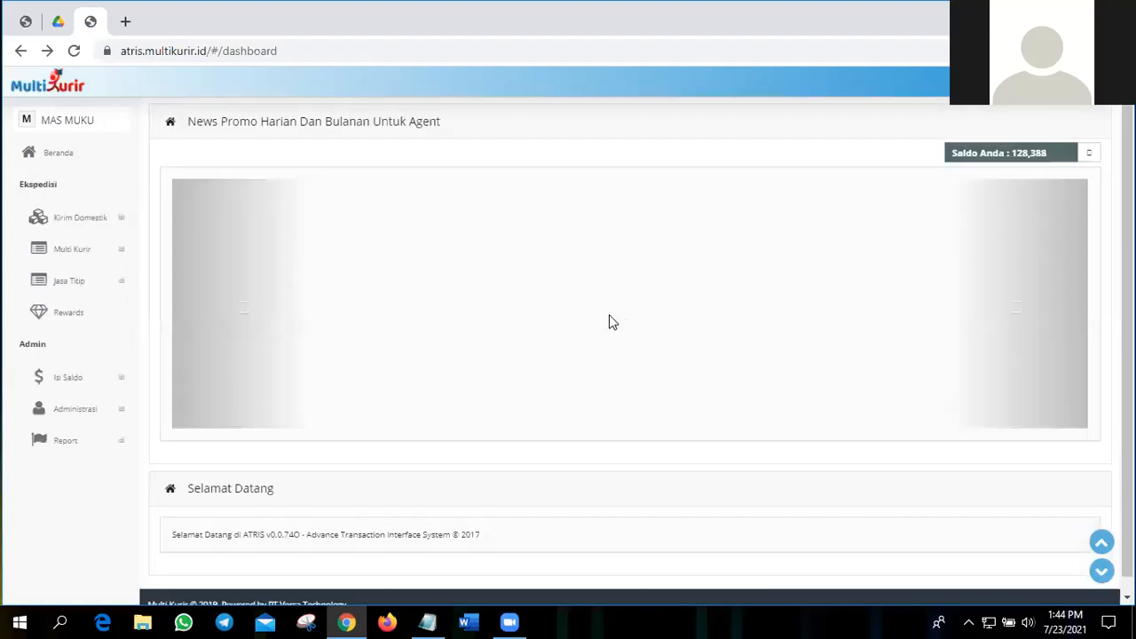
Step: Examine the member registration prices, the Jadwal Cut Off pickup schedule and the Customer Service hours on the dashboard
{"action": "scroll", "coordinate": [611, 324], "scroll_direction": "down", "scroll_amount": 1}
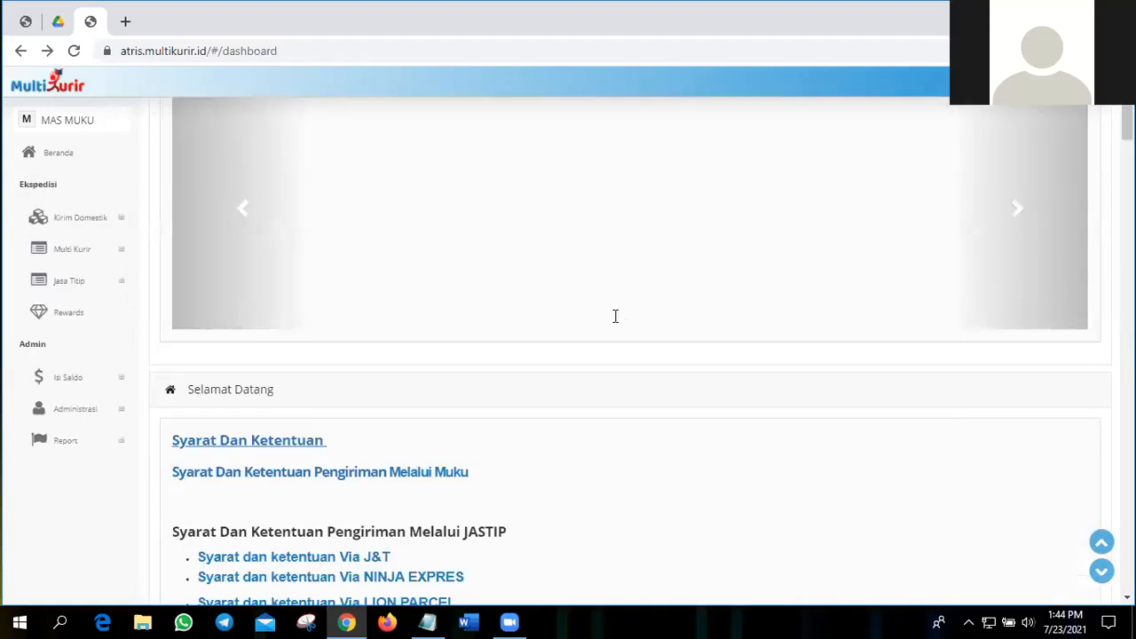
{"action": "scroll", "coordinate": [615, 316], "scroll_direction": "down", "scroll_amount": 5}
{"action": "scroll", "coordinate": [615, 316], "scroll_direction": "down", "scroll_amount": 10}
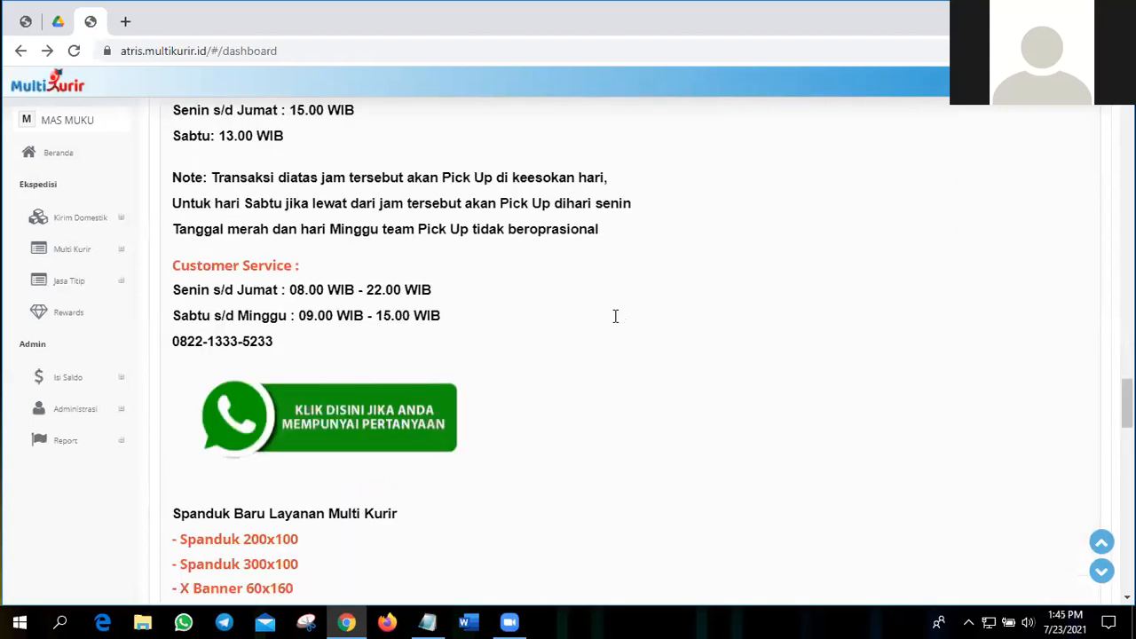
{"action": "scroll", "coordinate": [615, 316], "scroll_direction": "down", "scroll_amount": 3}
{"action": "scroll", "coordinate": [618, 322], "scroll_direction": "up", "scroll_amount": 5}
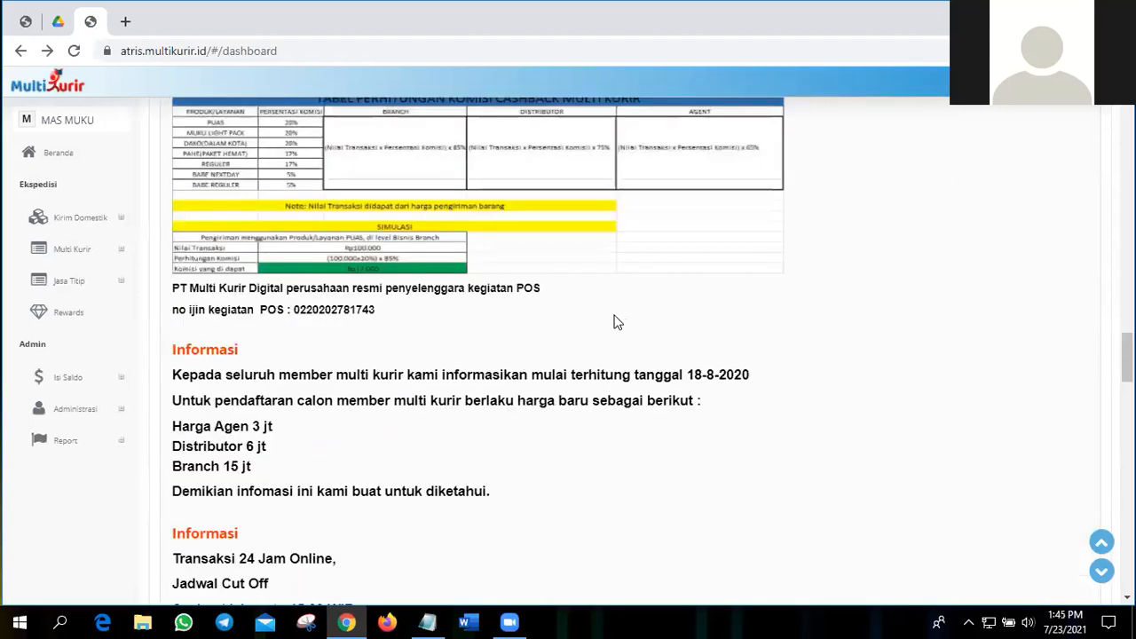
{"action": "scroll", "coordinate": [618, 323], "scroll_direction": "down", "scroll_amount": 4}
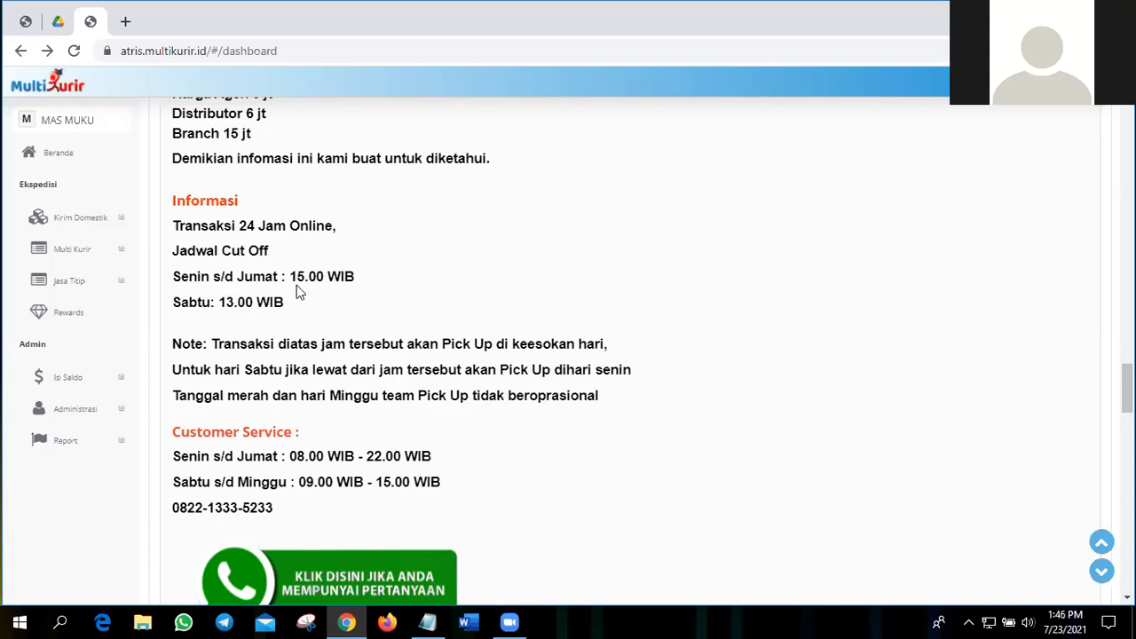
{"action": "scroll", "coordinate": [481, 260], "scroll_direction": "down", "scroll_amount": 1}
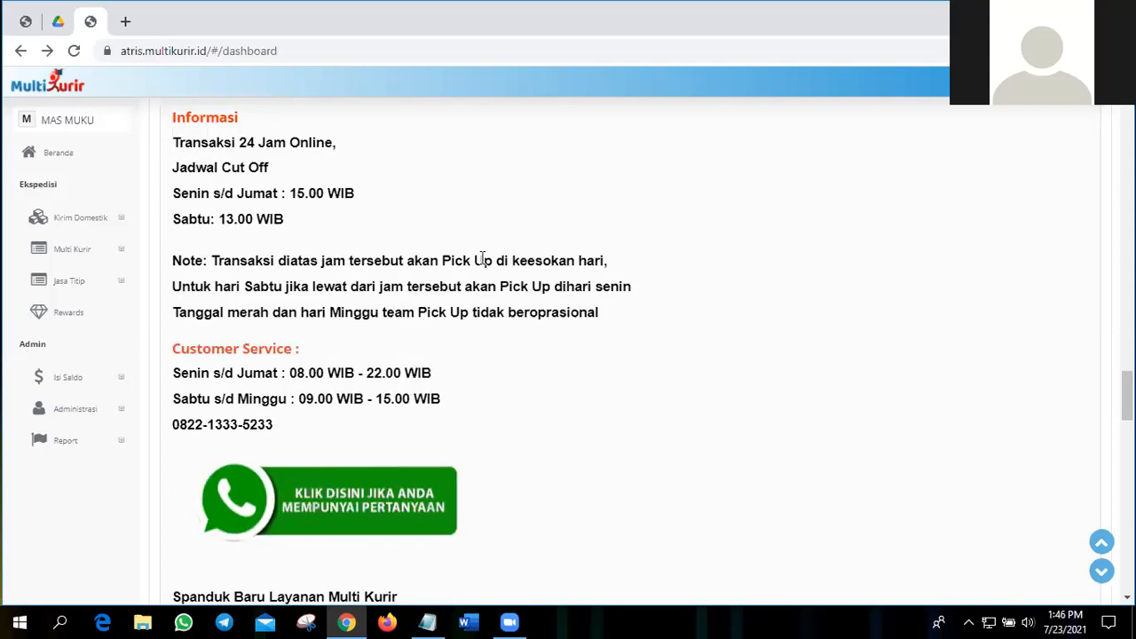
{"action": "scroll", "coordinate": [253, 271], "scroll_direction": "down", "scroll_amount": 1}
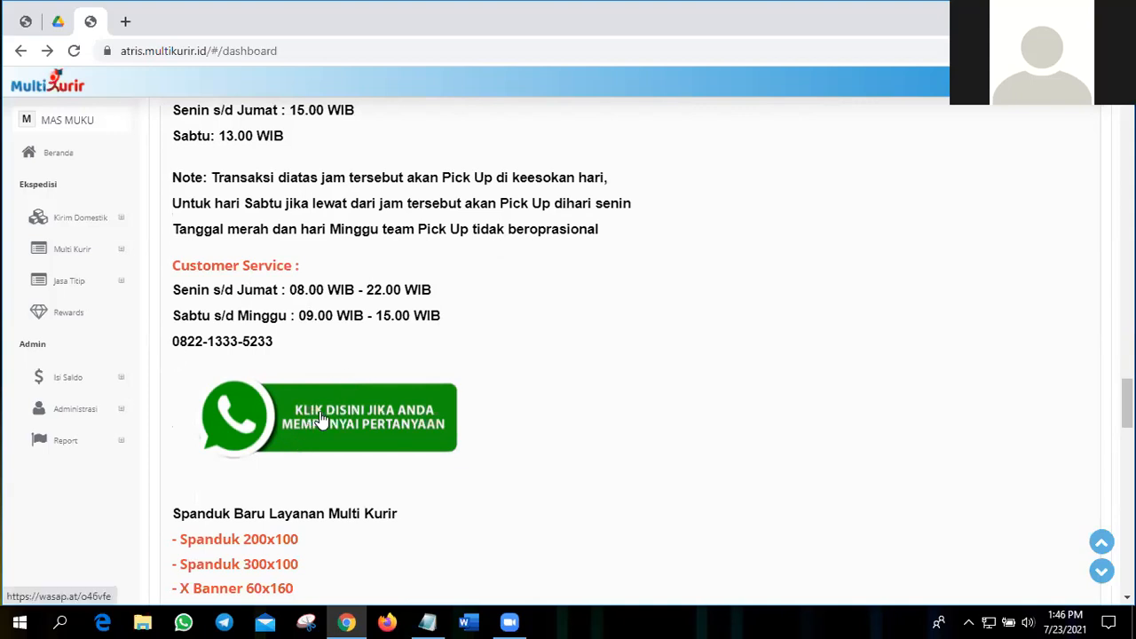
Step: Look through the downloadable Multi Kurir banner and flyer links, the travel login note and the brand WARNING
{"action": "scroll", "coordinate": [483, 377], "scroll_direction": "down", "scroll_amount": 2}
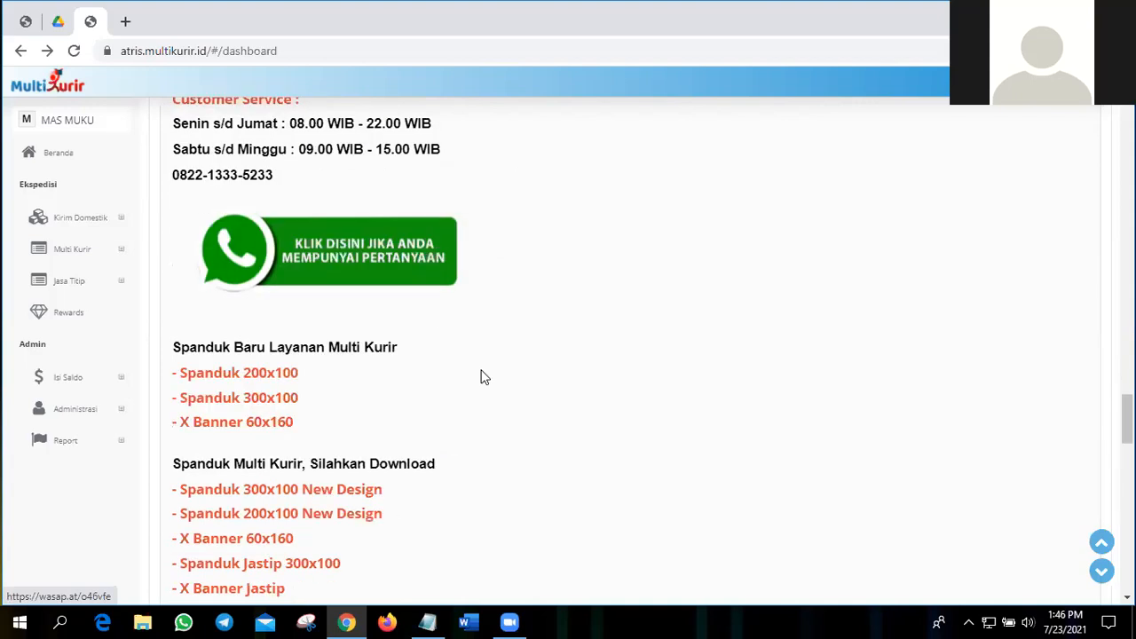
{"action": "scroll", "coordinate": [483, 377], "scroll_direction": "down", "scroll_amount": 1}
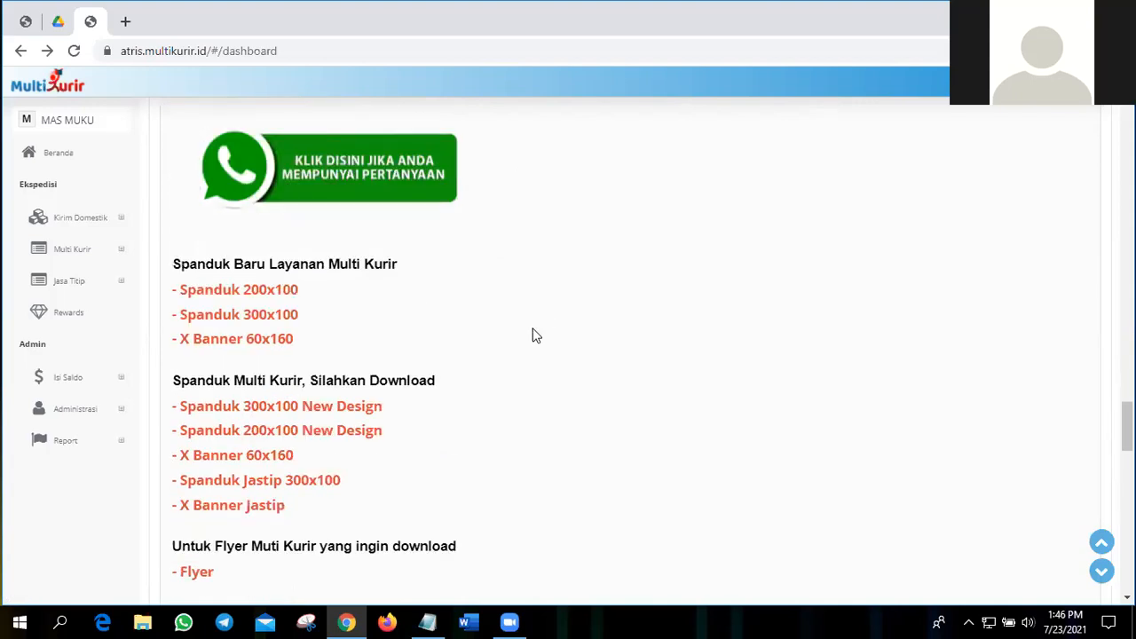
{"action": "scroll", "coordinate": [531, 331], "scroll_direction": "down", "scroll_amount": 2}
{"action": "scroll", "coordinate": [531, 331], "scroll_direction": "up", "scroll_amount": 1}
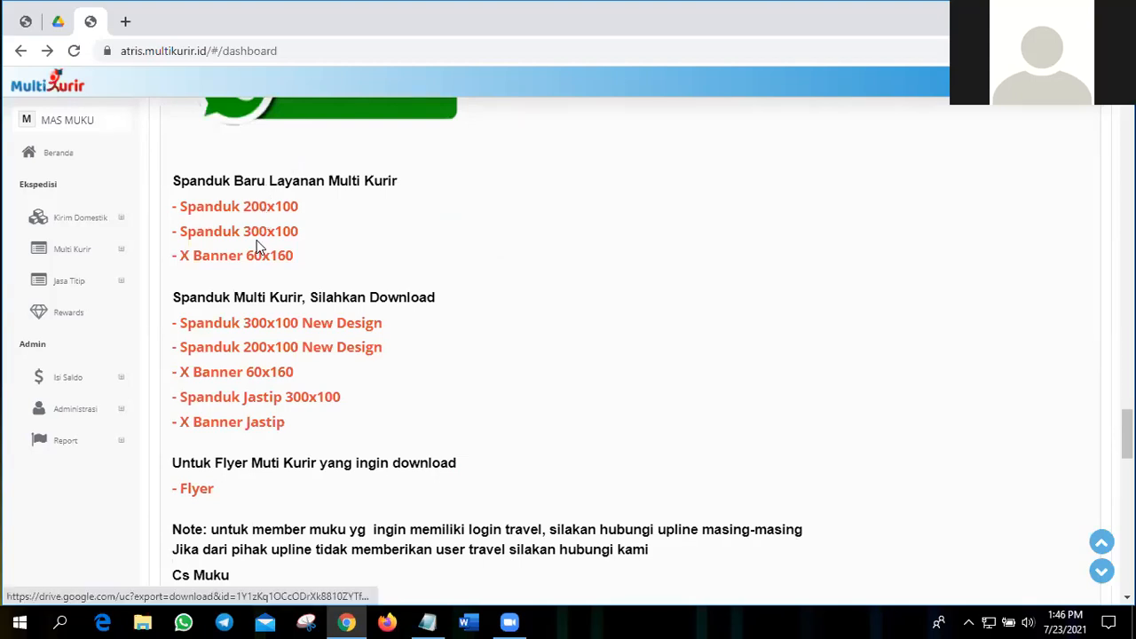
{"action": "scroll", "coordinate": [243, 302], "scroll_direction": "up", "scroll_amount": 1}
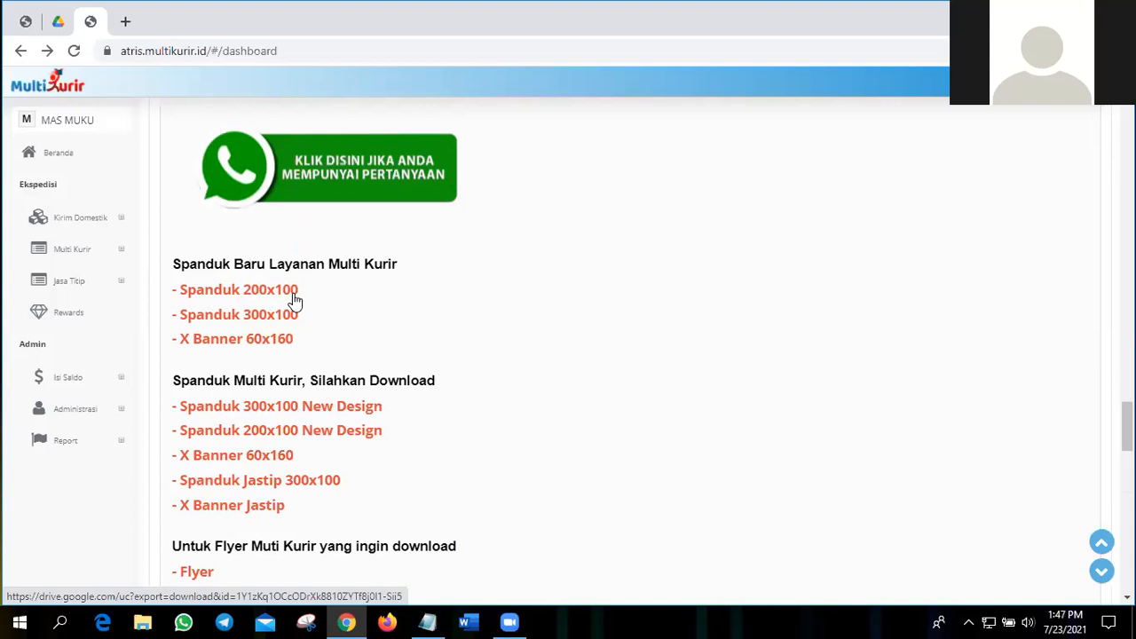
{"action": "scroll", "coordinate": [497, 284], "scroll_direction": "down", "scroll_amount": 1}
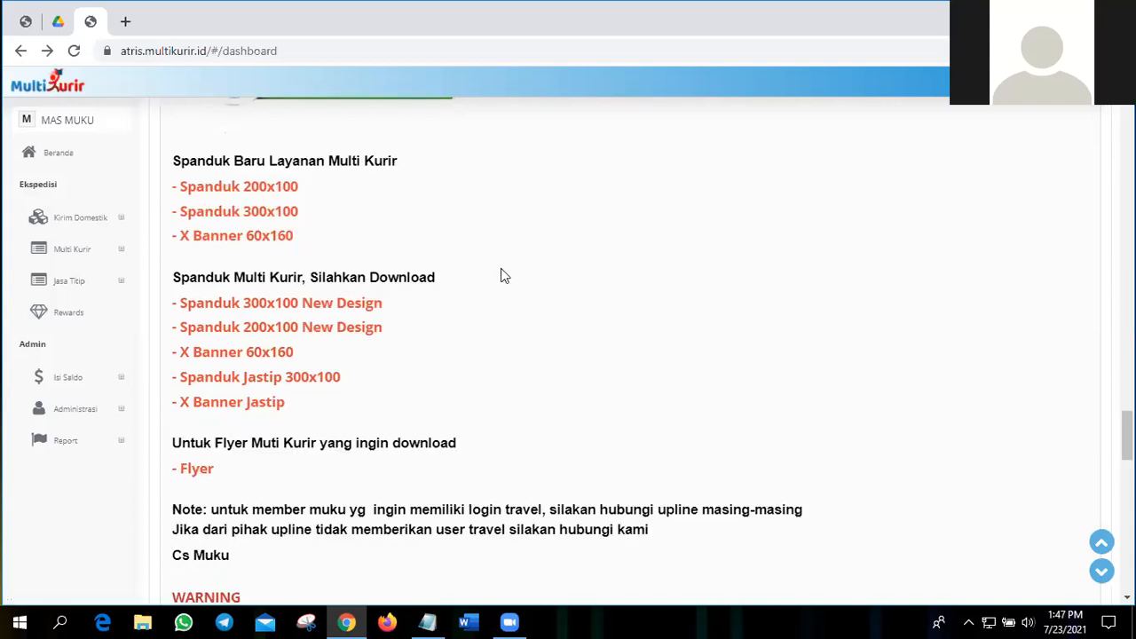
{"action": "scroll", "coordinate": [502, 277], "scroll_direction": "down", "scroll_amount": 2}
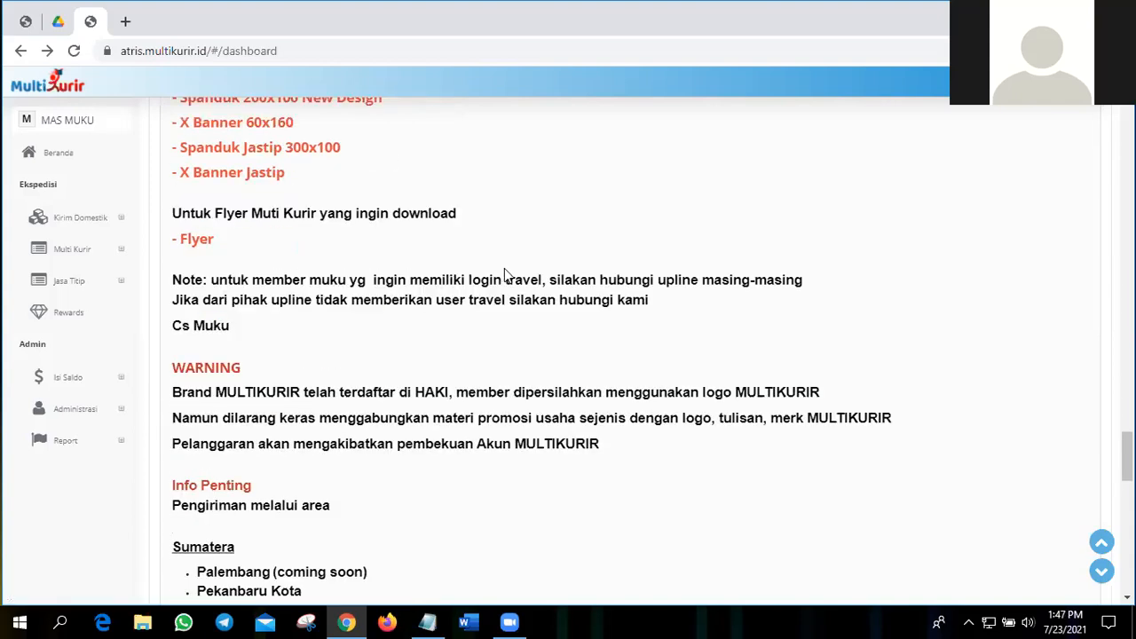
Step: Review the Info Penting list of shipping areas from Sumatera through Papua, down to the end of the dashboard
{"action": "scroll", "coordinate": [505, 273], "scroll_direction": "down", "scroll_amount": 2}
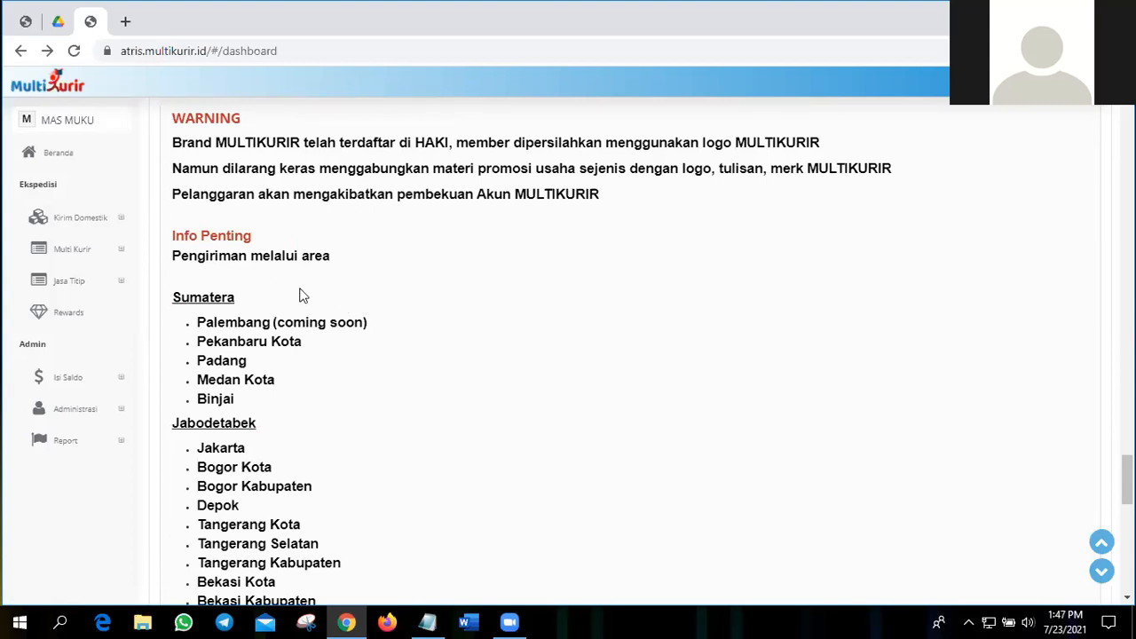
{"action": "scroll", "coordinate": [266, 300], "scroll_direction": "down", "scroll_amount": 1}
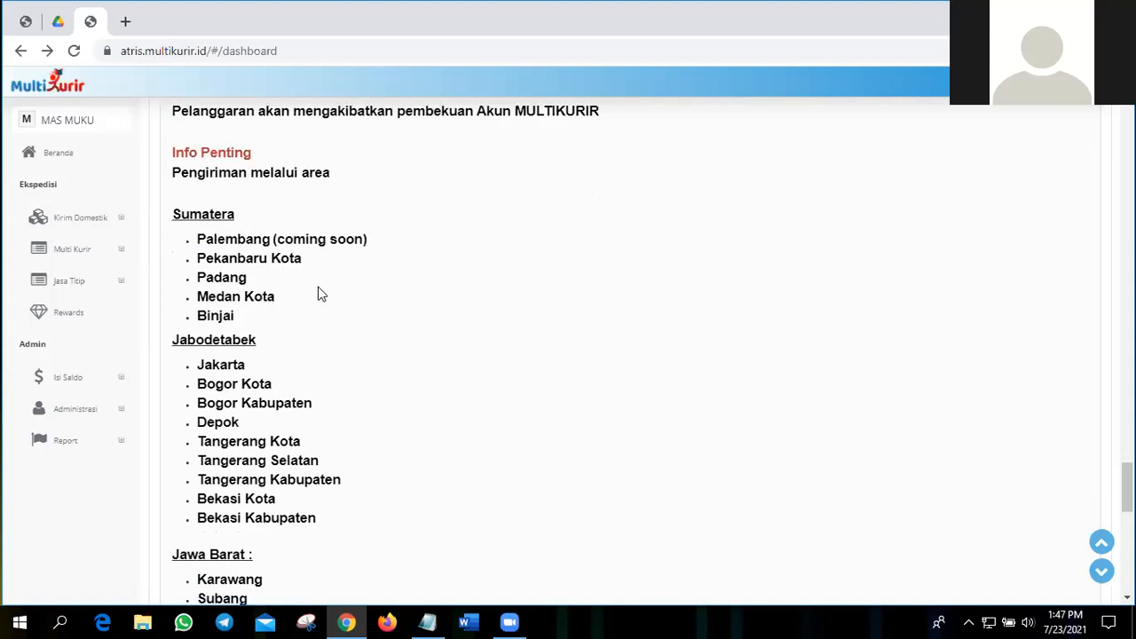
{"action": "scroll", "coordinate": [265, 290], "scroll_direction": "down", "scroll_amount": 1}
{"action": "scroll", "coordinate": [264, 288], "scroll_direction": "down", "scroll_amount": 1}
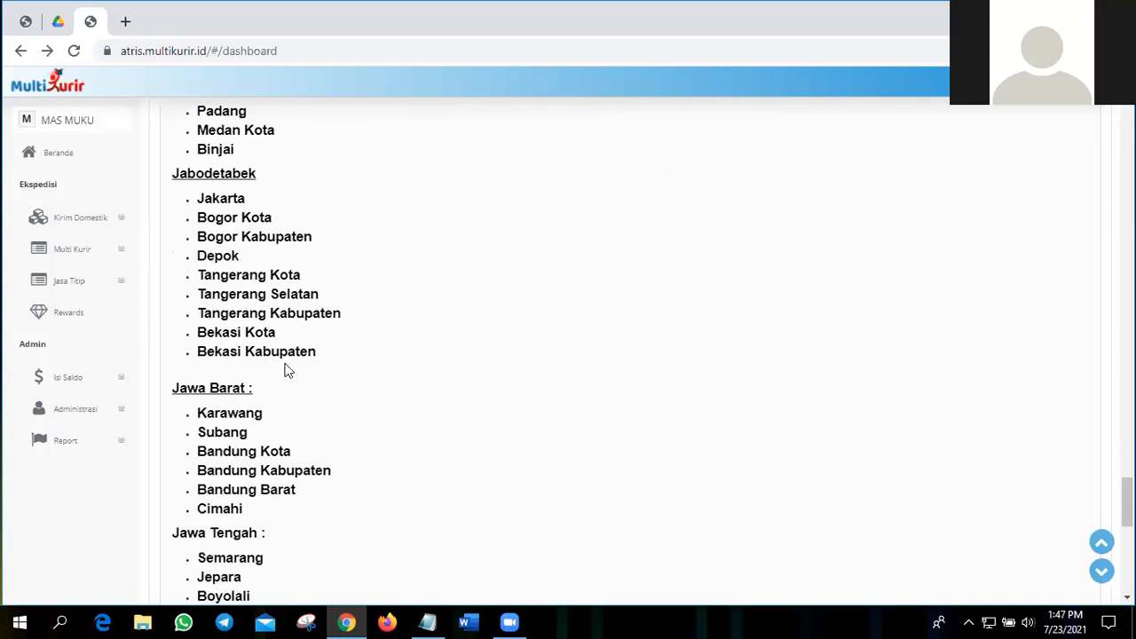
{"action": "scroll", "coordinate": [271, 319], "scroll_direction": "down", "scroll_amount": 2}
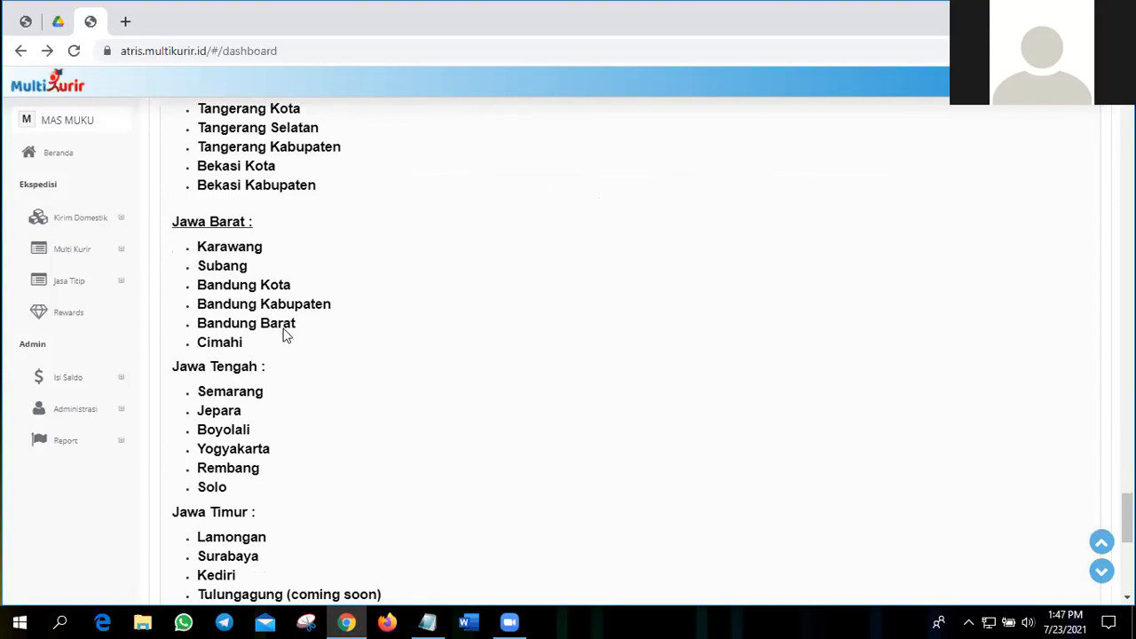
{"action": "scroll", "coordinate": [286, 335], "scroll_direction": "down", "scroll_amount": 2}
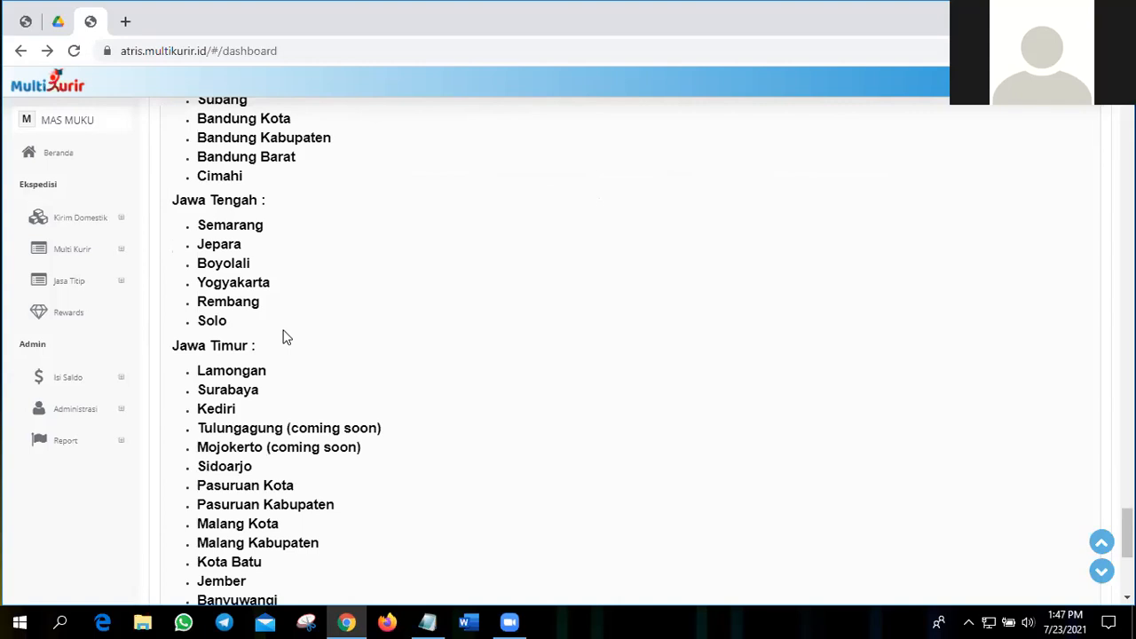
{"action": "scroll", "coordinate": [355, 262], "scroll_direction": "down", "scroll_amount": 2}
{"action": "scroll", "coordinate": [356, 259], "scroll_direction": "down", "scroll_amount": 1}
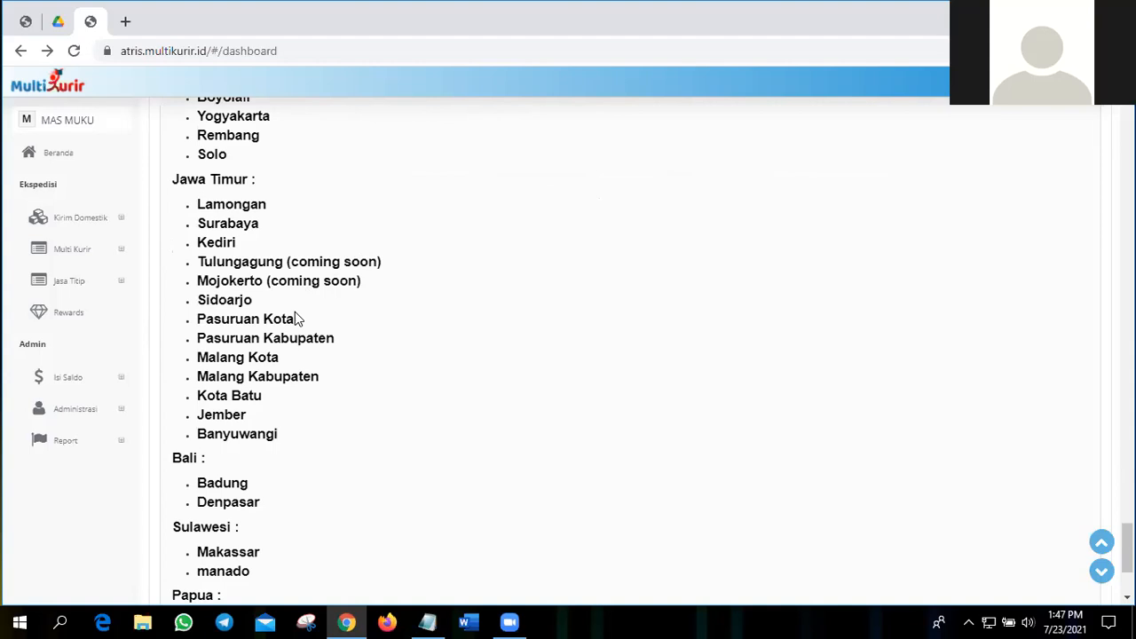
{"action": "scroll", "coordinate": [301, 338], "scroll_direction": "down", "scroll_amount": 2}
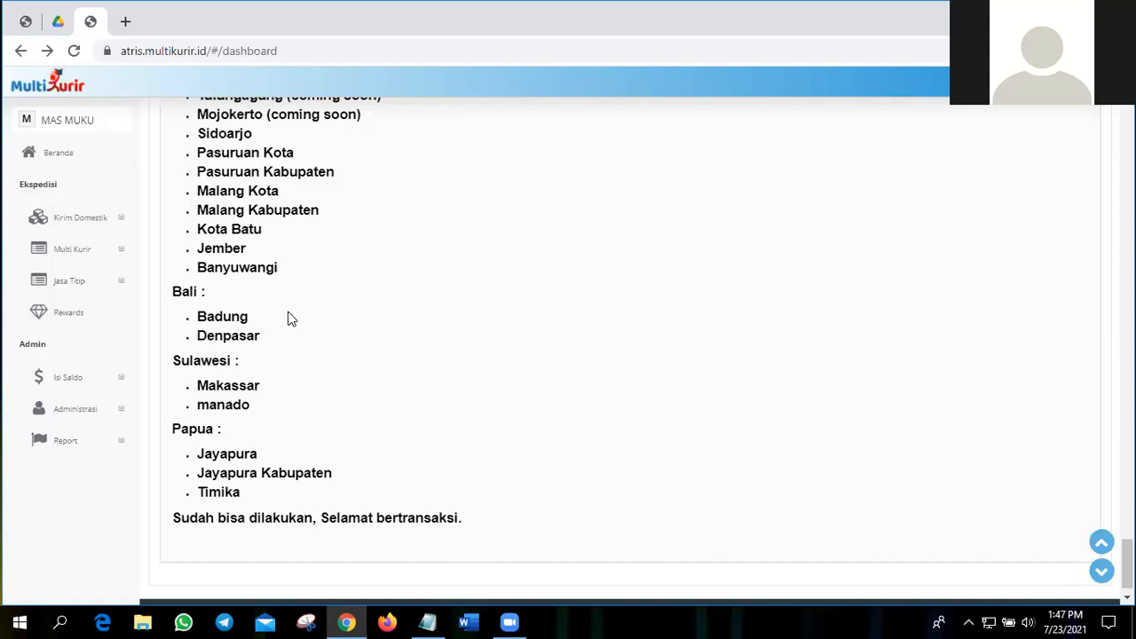
Step: Open the Pesan & Cek Resi page of the Kirim Domestik service
{"action": "scroll", "coordinate": [288, 318], "scroll_direction": "down", "scroll_amount": 1}
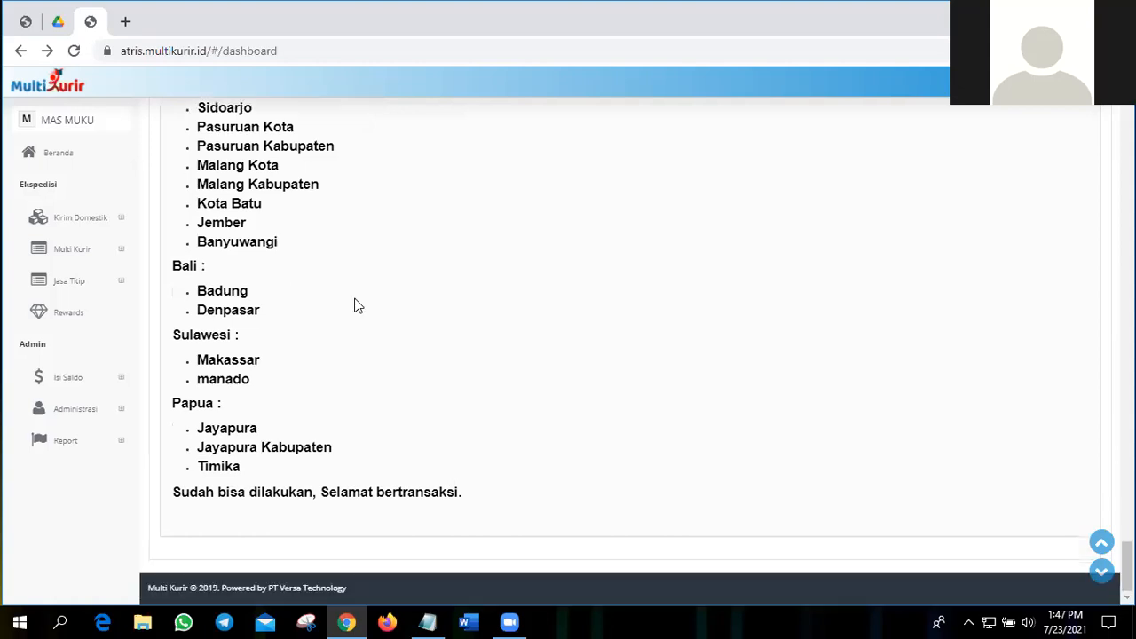
{"action": "scroll", "coordinate": [347, 310], "scroll_direction": "up", "scroll_amount": 5}
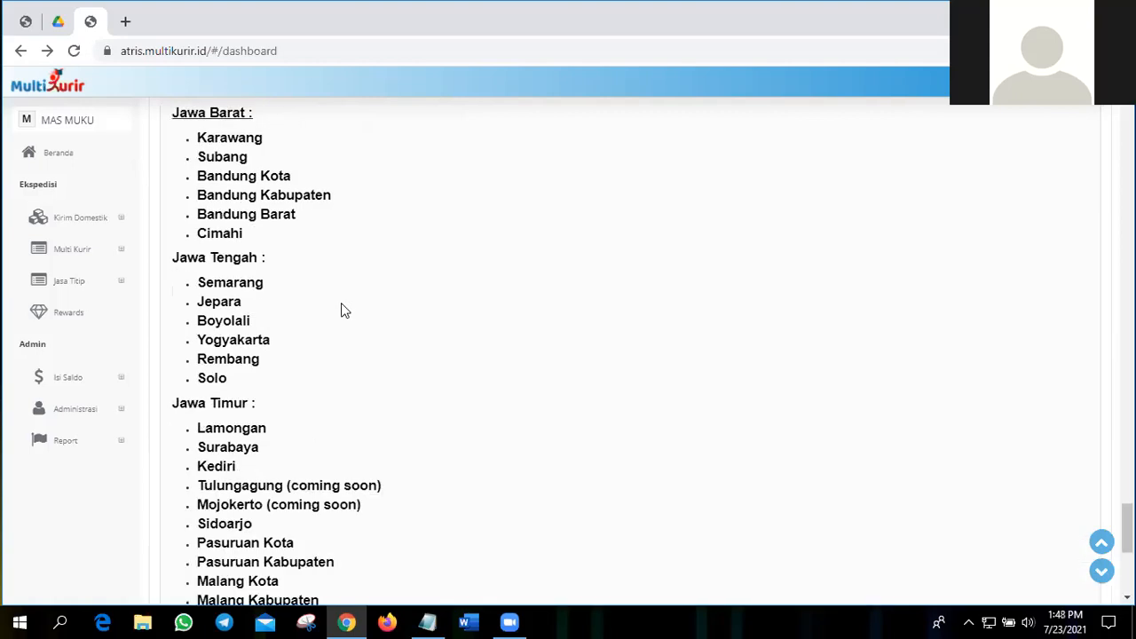
{"action": "scroll", "coordinate": [284, 475], "scroll_direction": "up", "scroll_amount": 6}
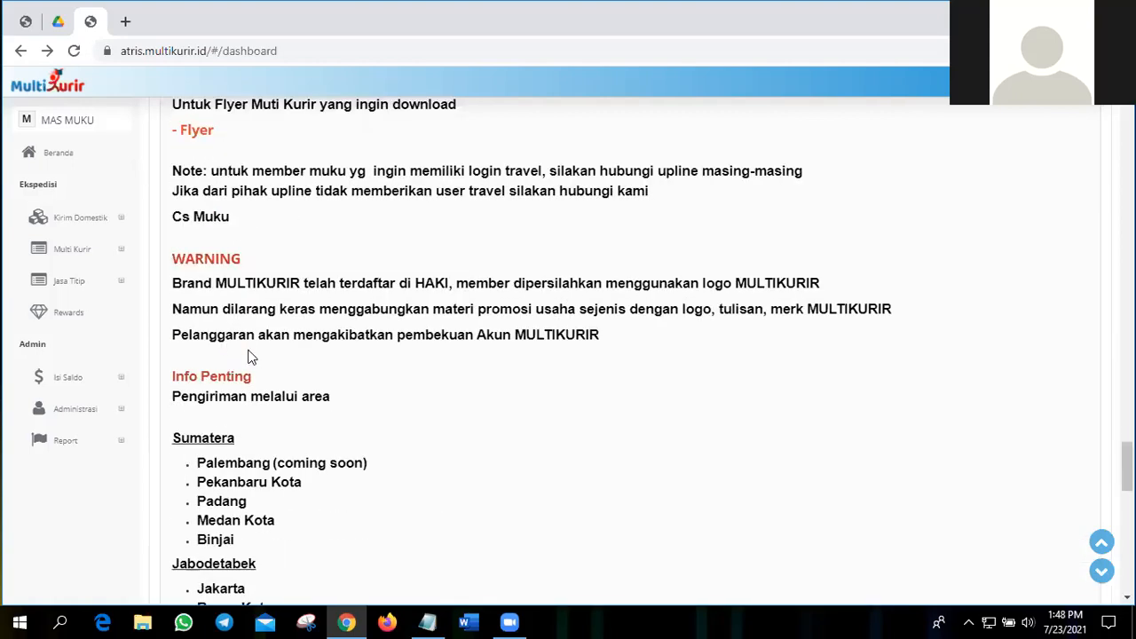
{"action": "scroll", "coordinate": [248, 355], "scroll_direction": "up", "scroll_amount": 5}
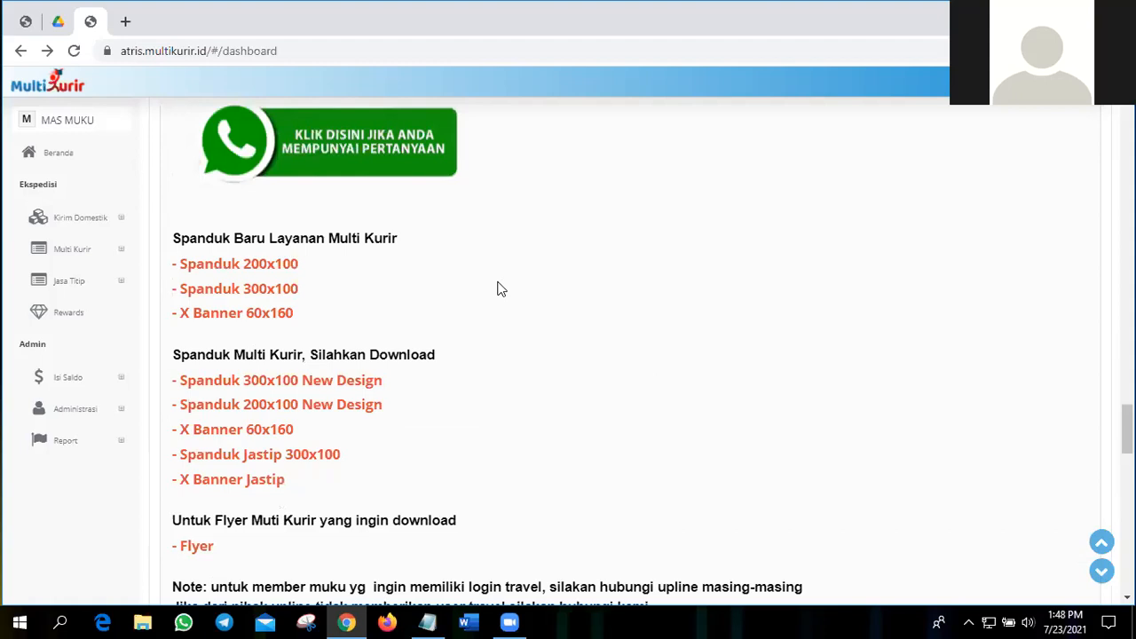
{"action": "scroll", "coordinate": [498, 288], "scroll_direction": "up", "scroll_amount": 15}
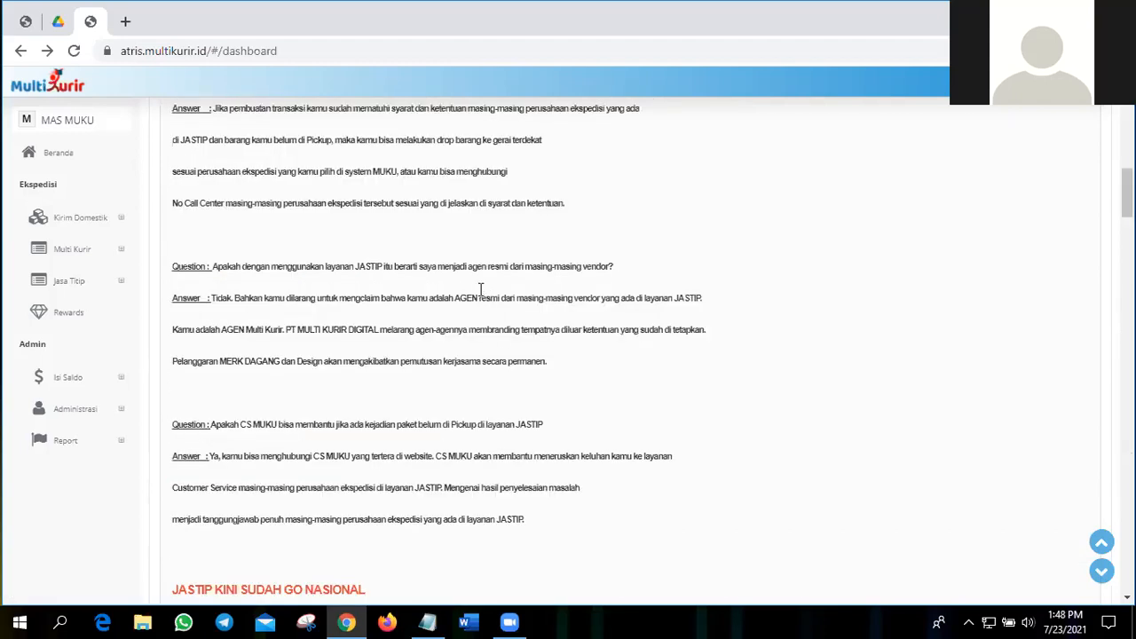
{"action": "scroll", "coordinate": [467, 376], "scroll_direction": "up", "scroll_amount": 10}
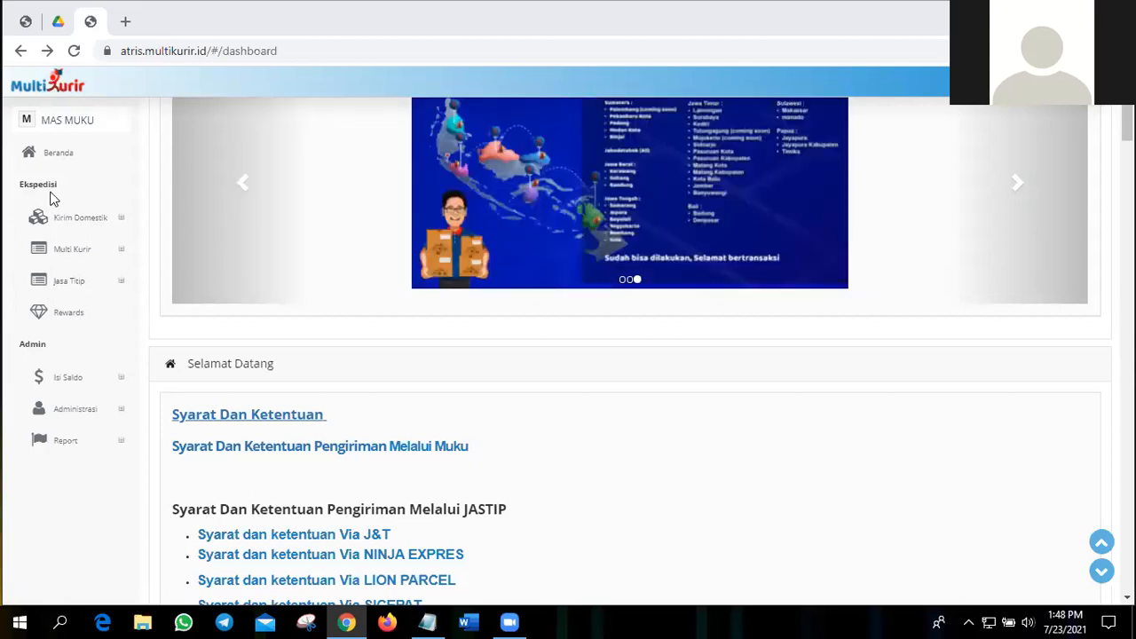
{"action": "left_click", "coordinate": [74, 219]}
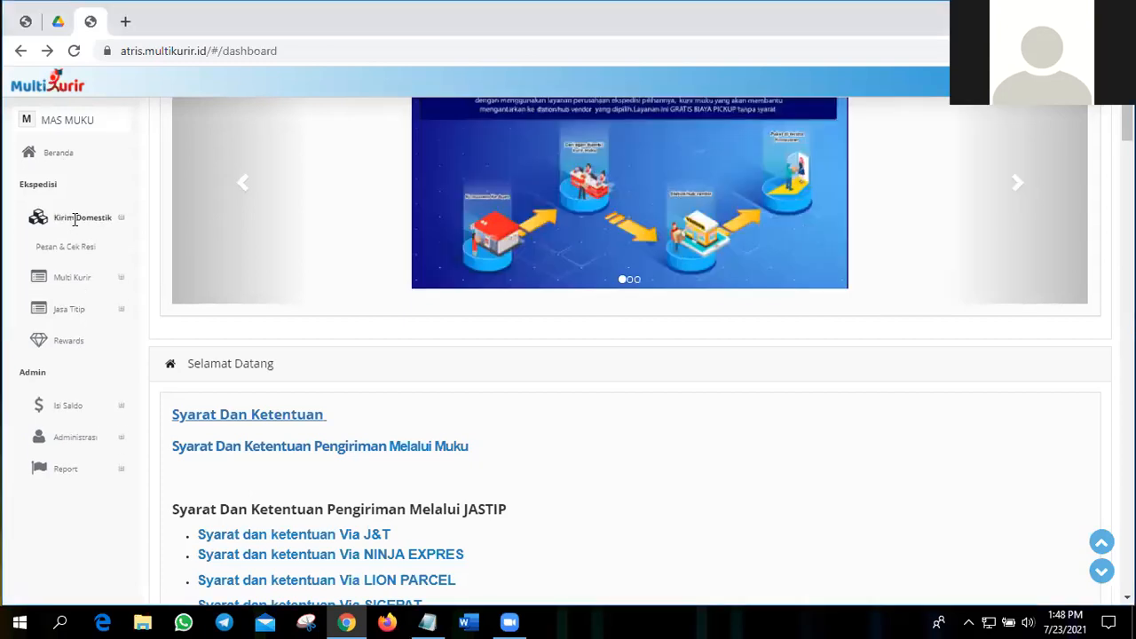
{"action": "left_click", "coordinate": [69, 254]}
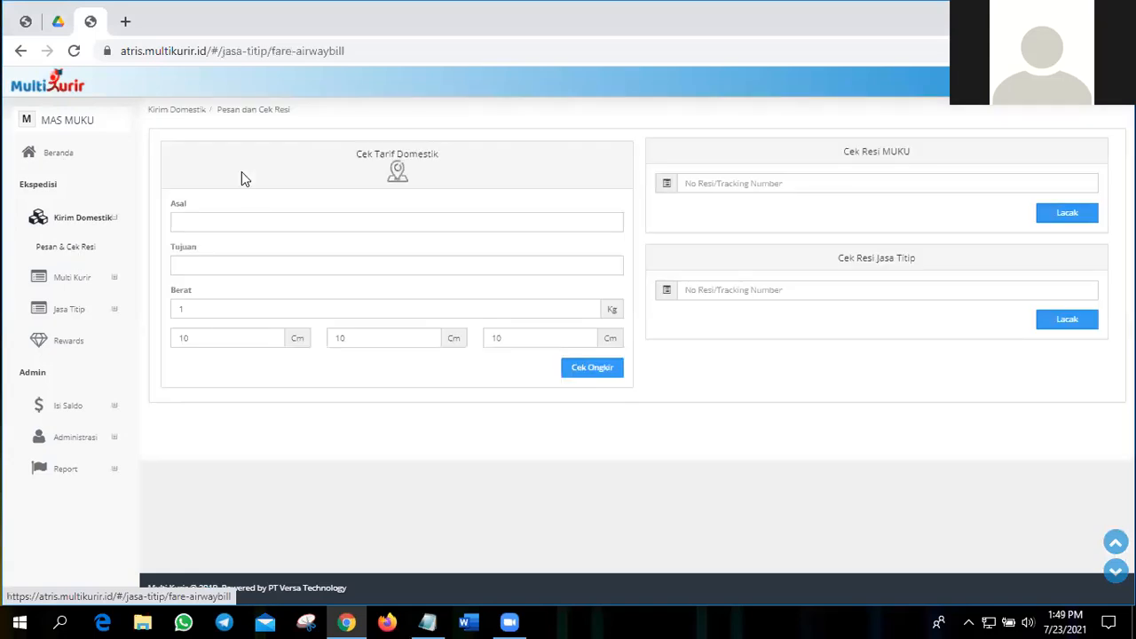
Step: Set the domestic rate check's origin to DKI Jakarta, Kota Jakarta Pusat, Gambir and its destination to DKI Jakarta, Kota Jakarta Timur, Ciracas
{"action": "left_click", "coordinate": [516, 219]}
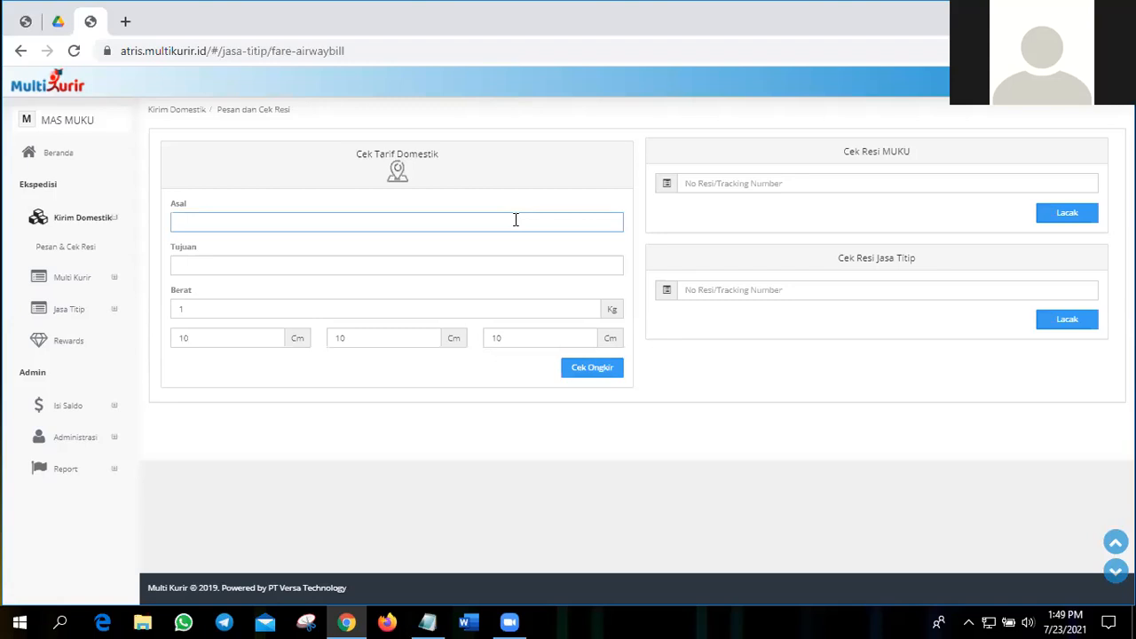
{"action": "type", "text": "gambir"}
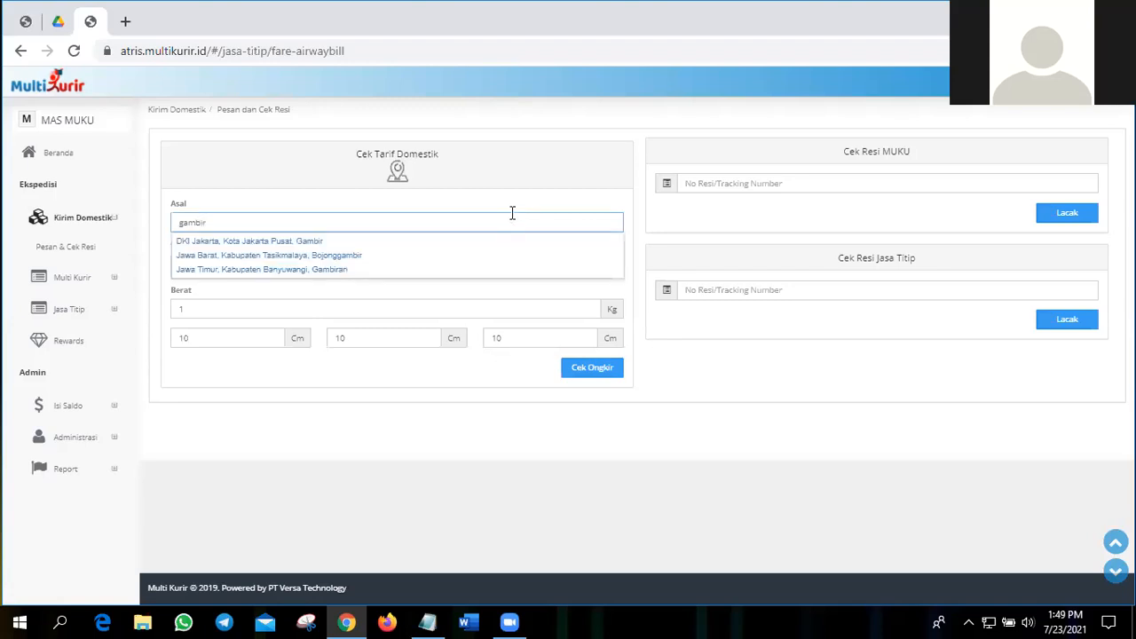
{"action": "left_click", "coordinate": [325, 240]}
{"action": "left_click", "coordinate": [314, 265]}
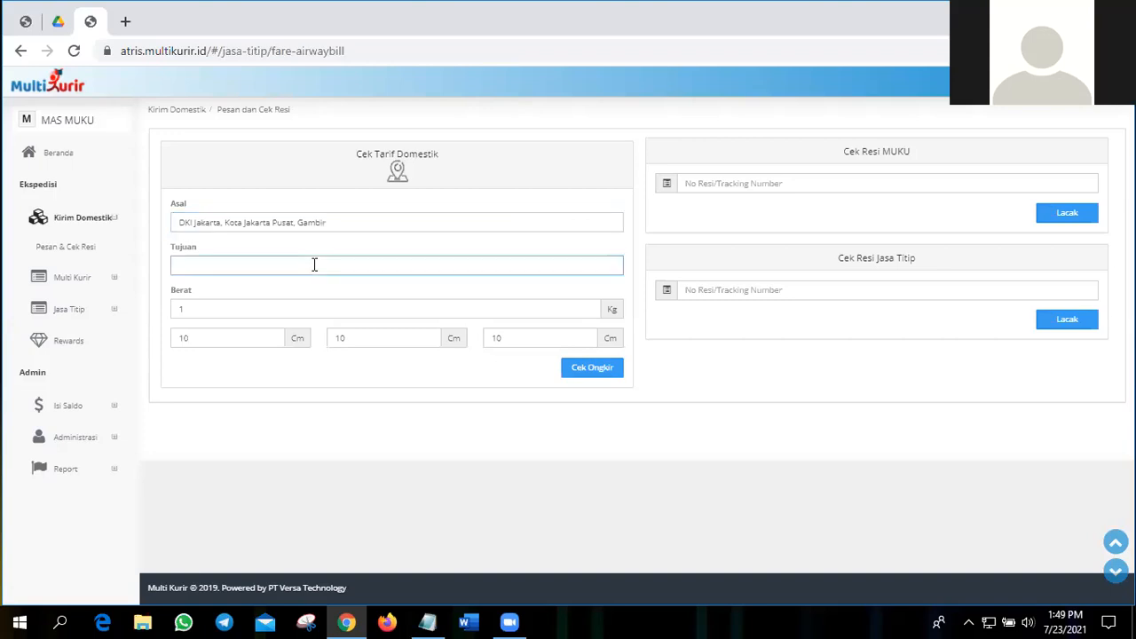
{"action": "type", "text": "siracas"}
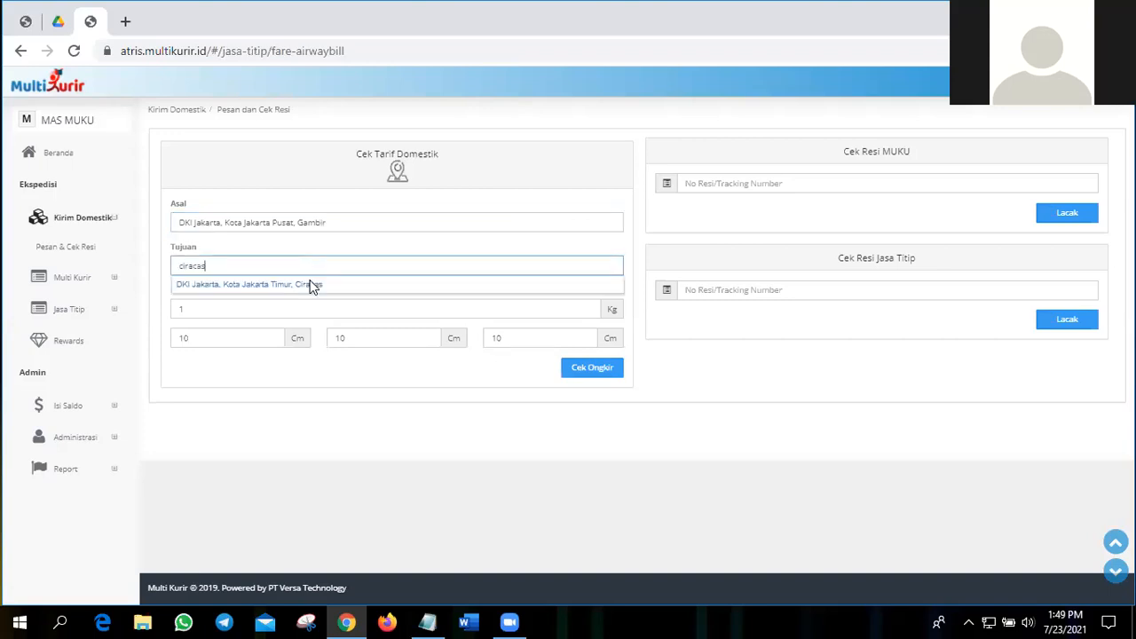
{"action": "left_click", "coordinate": [311, 285]}
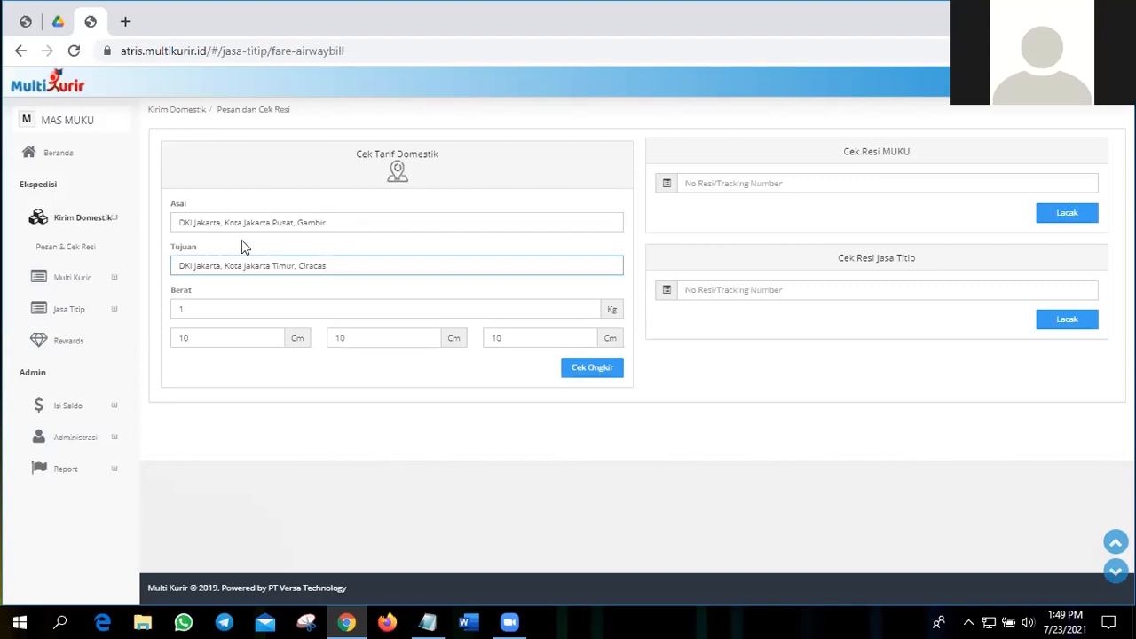
Step: Check the shipping cost for the 1 kg, 10 x 10 x 10 cm parcel and look over the offered courier services
{"action": "left_click", "coordinate": [332, 227]}
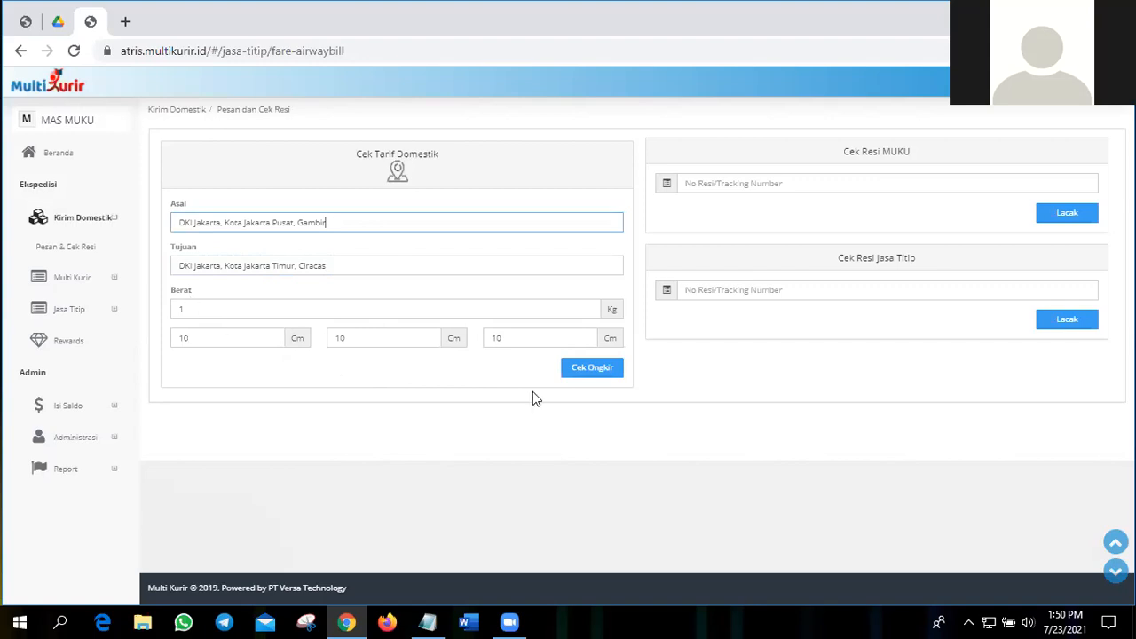
{"action": "left_click", "coordinate": [599, 377]}
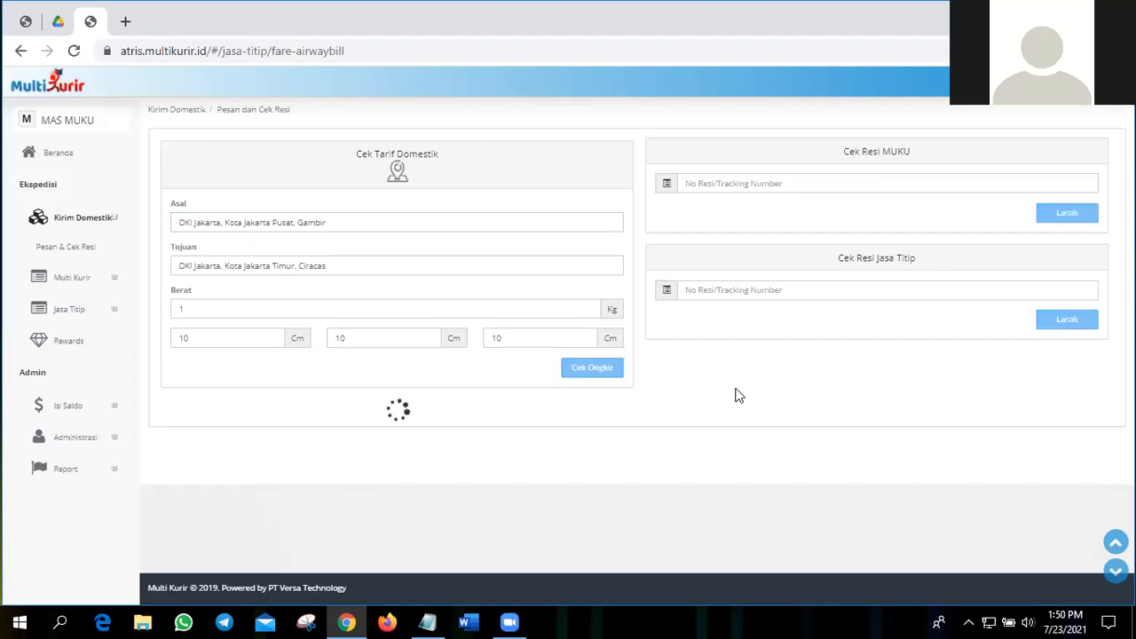
{"action": "scroll", "coordinate": [738, 387], "scroll_direction": "down", "scroll_amount": 2}
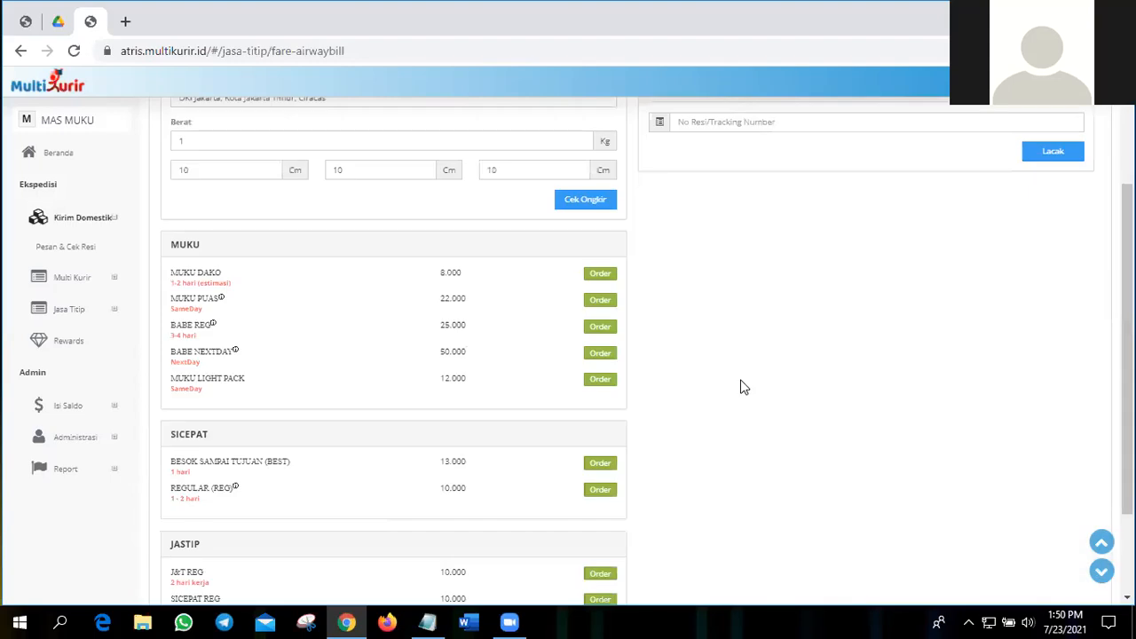
{"action": "scroll", "coordinate": [748, 385], "scroll_direction": "down", "scroll_amount": 1}
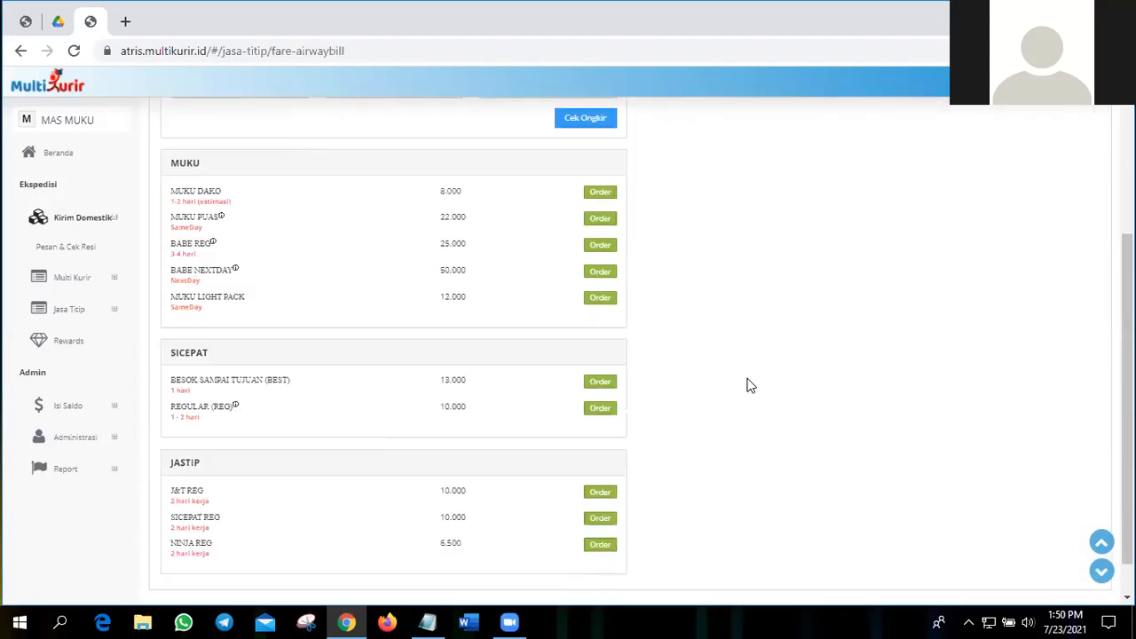
{"action": "scroll", "coordinate": [296, 310], "scroll_direction": "up", "scroll_amount": 1}
{"action": "scroll", "coordinate": [296, 311], "scroll_direction": "up", "scroll_amount": 2}
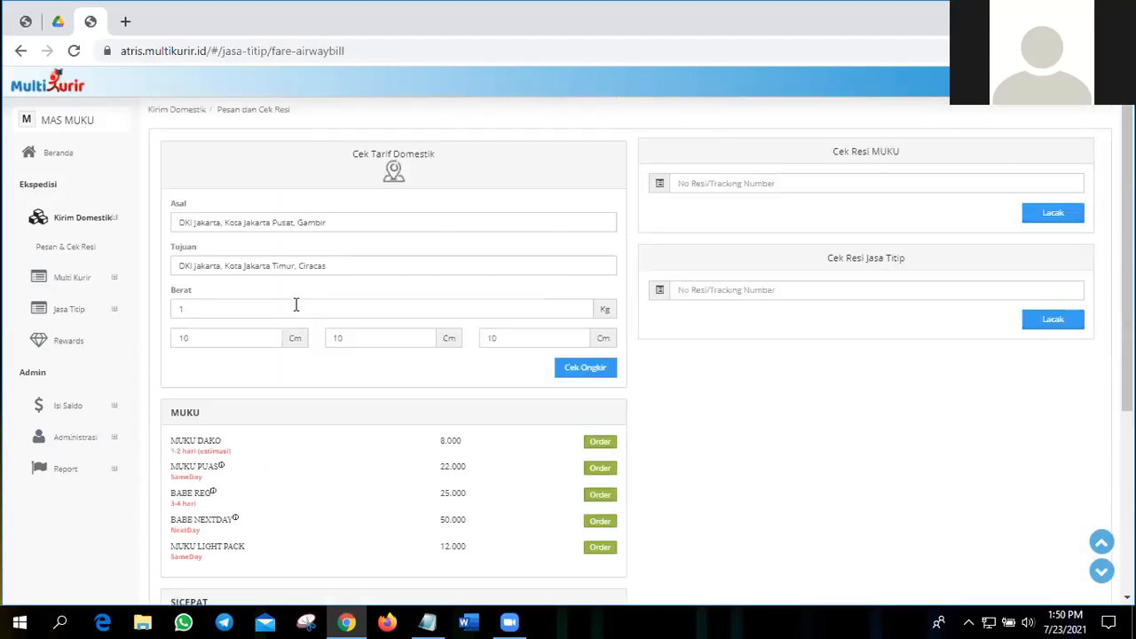
{"action": "scroll", "coordinate": [297, 311], "scroll_direction": "down", "scroll_amount": 1}
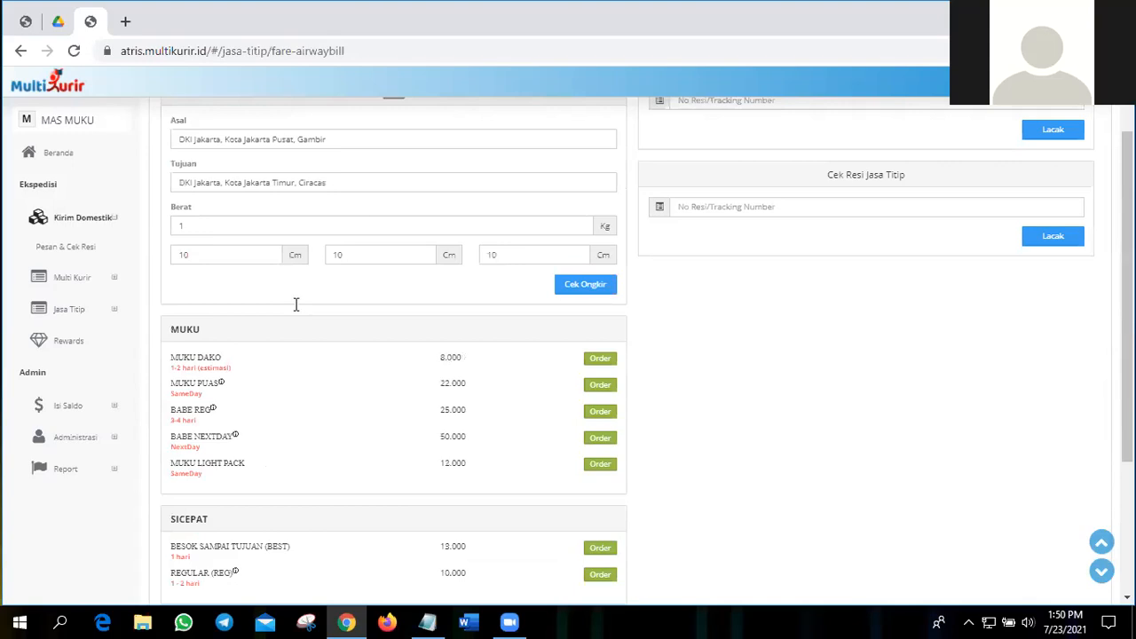
{"action": "scroll", "coordinate": [364, 209], "scroll_direction": "up", "scroll_amount": 1}
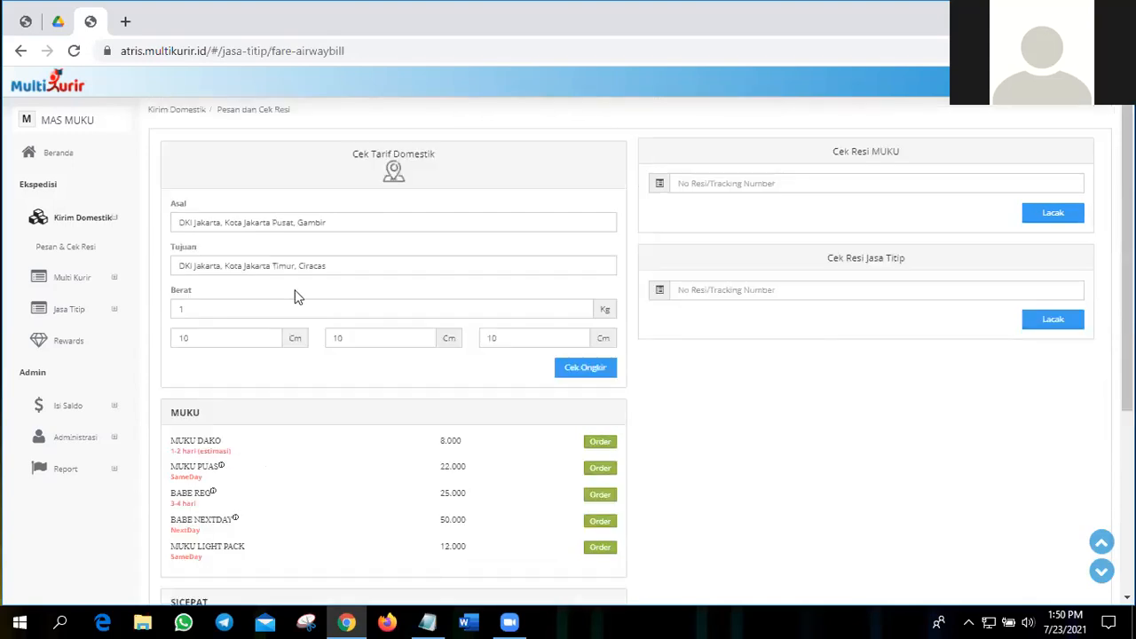
Step: Read the pricing notes of the MUKU PUAS, BABE REG and BABE NEXTDAY services, closing each one
{"action": "scroll", "coordinate": [171, 333], "scroll_direction": "down", "scroll_amount": 1}
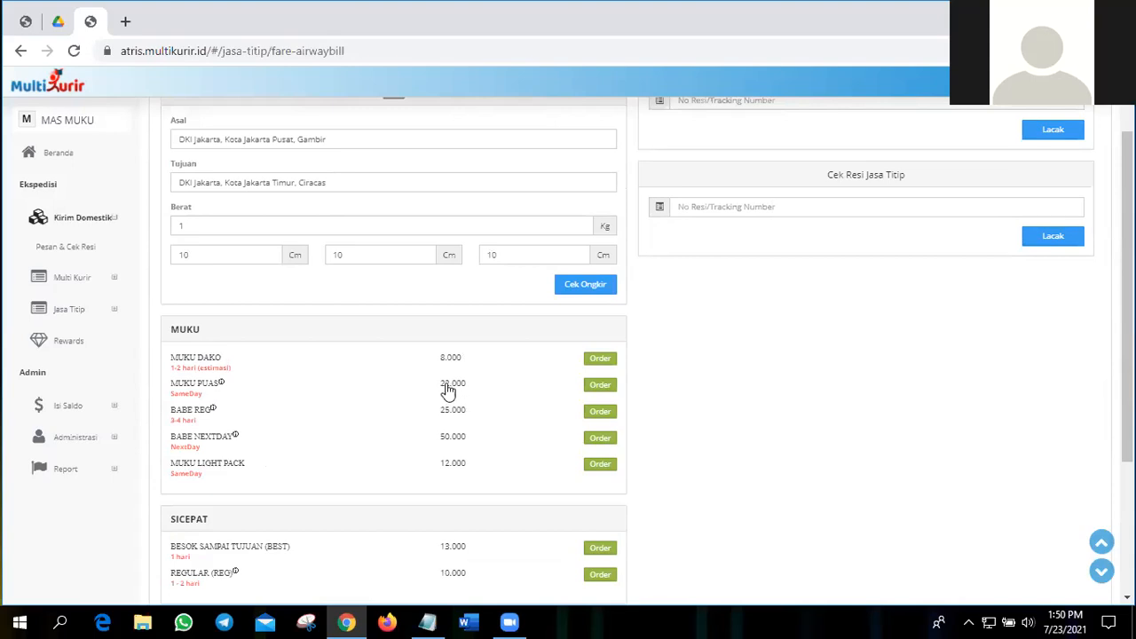
{"action": "left_click", "coordinate": [221, 387]}
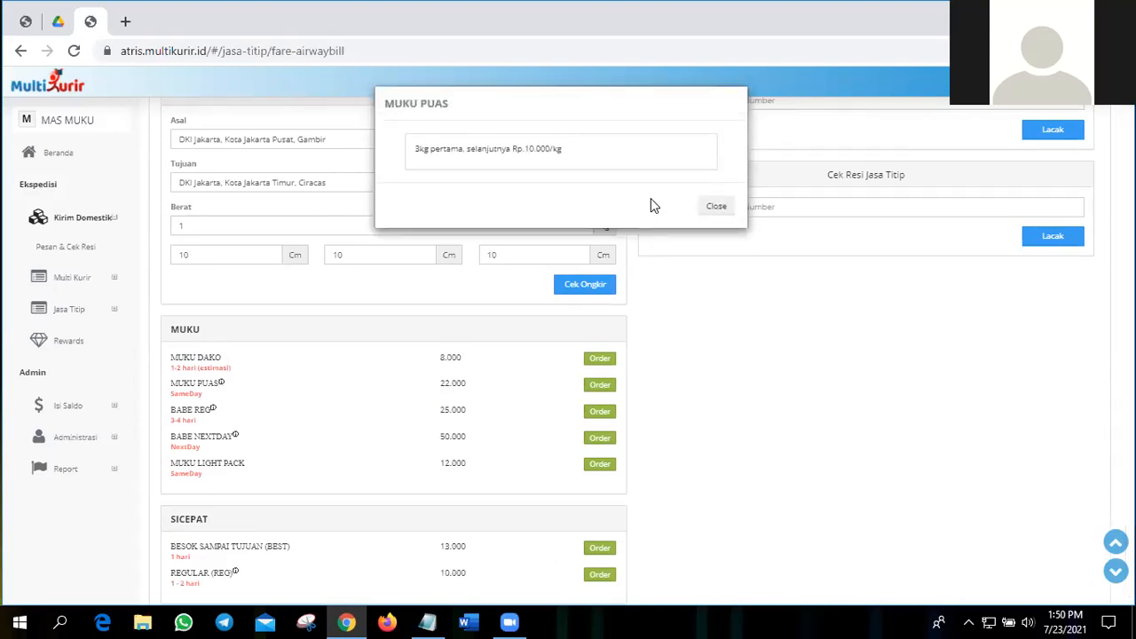
{"action": "left_click", "coordinate": [710, 209]}
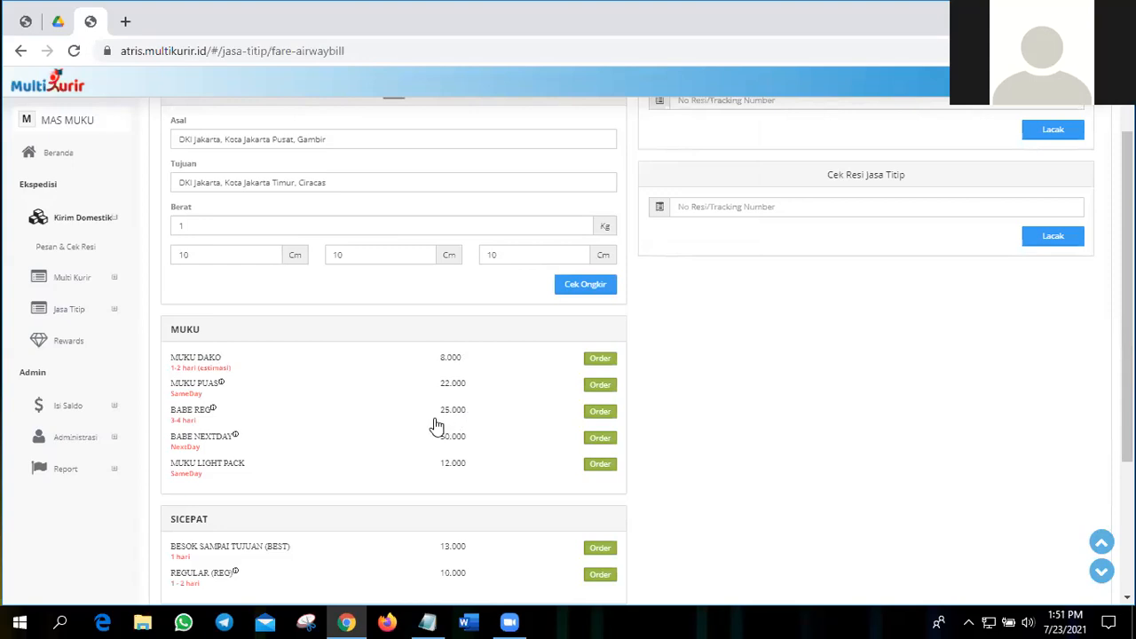
{"action": "left_click", "coordinate": [213, 411]}
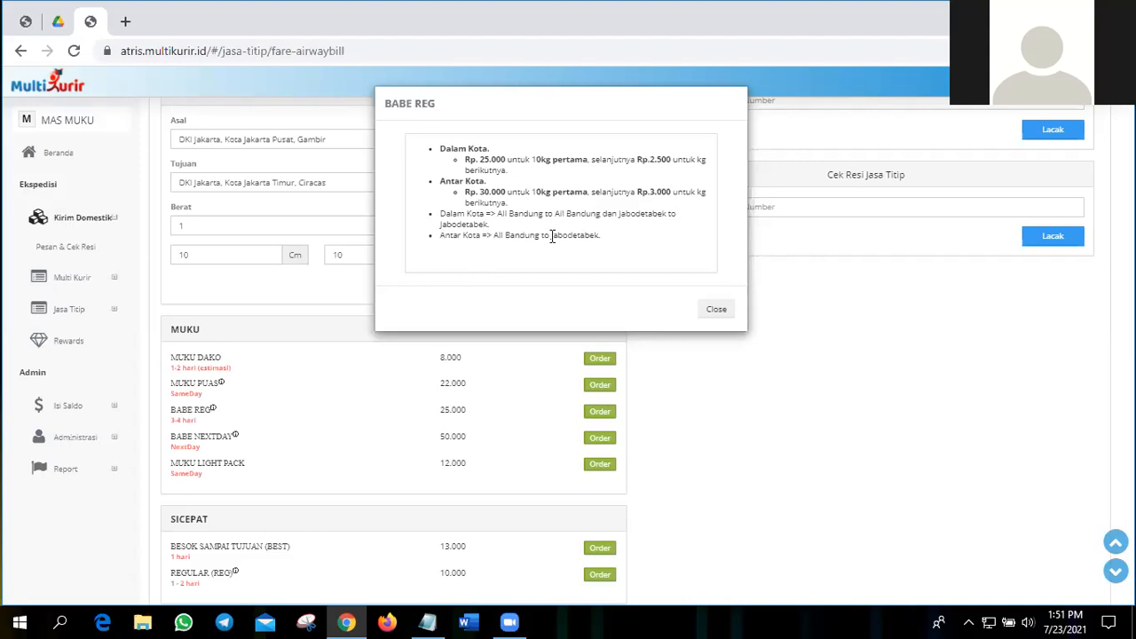
{"action": "left_click", "coordinate": [725, 314]}
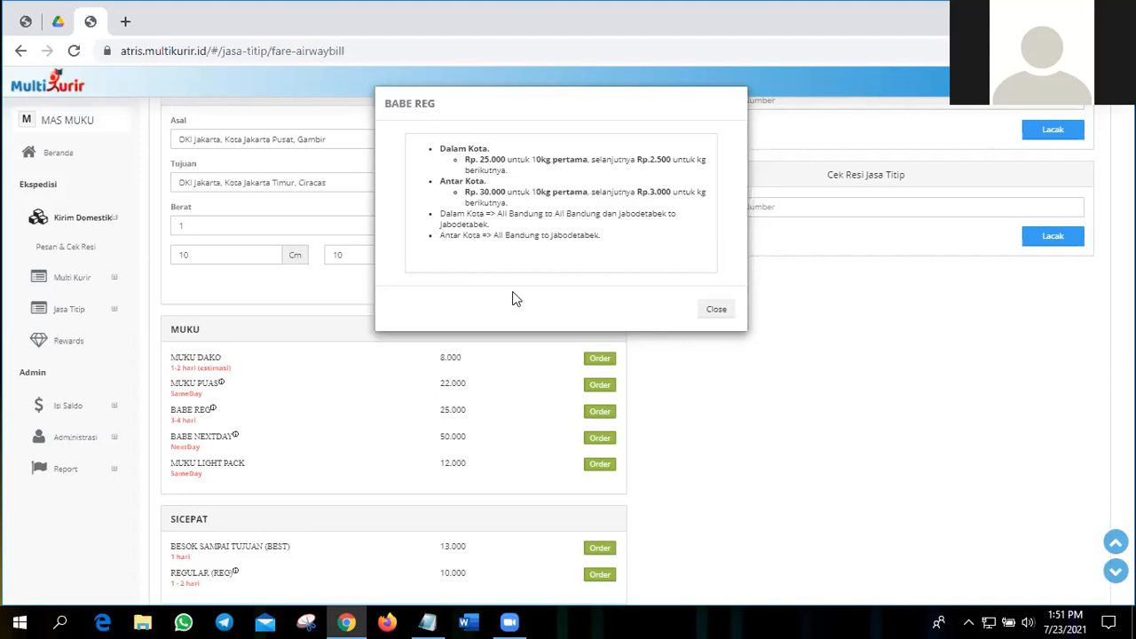
{"action": "left_click", "coordinate": [235, 436]}
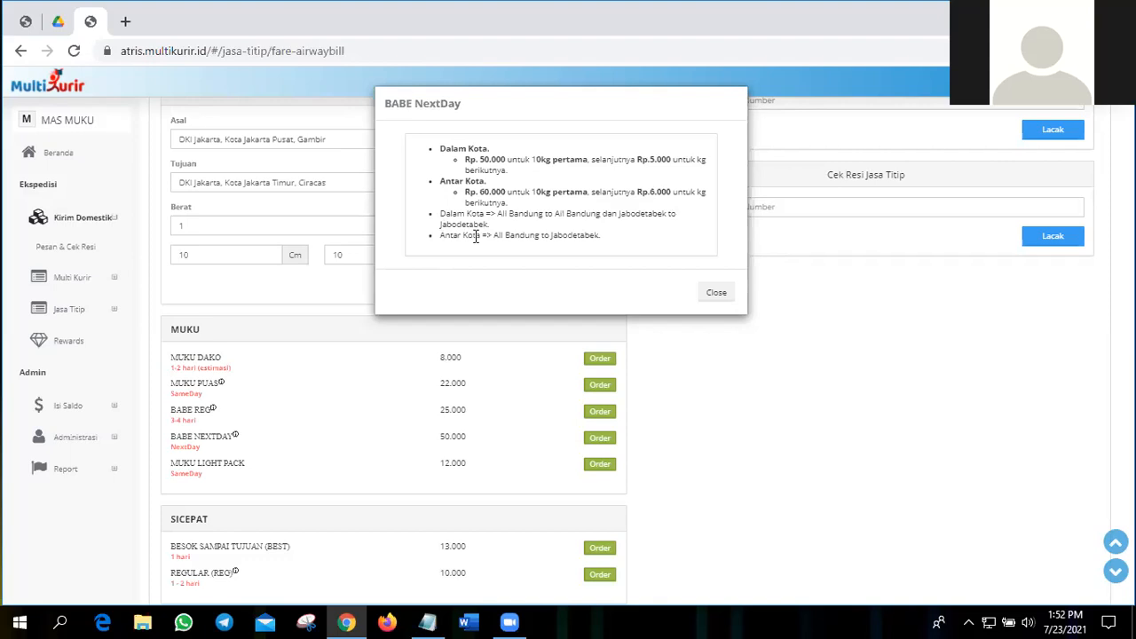
{"action": "left_click", "coordinate": [716, 294]}
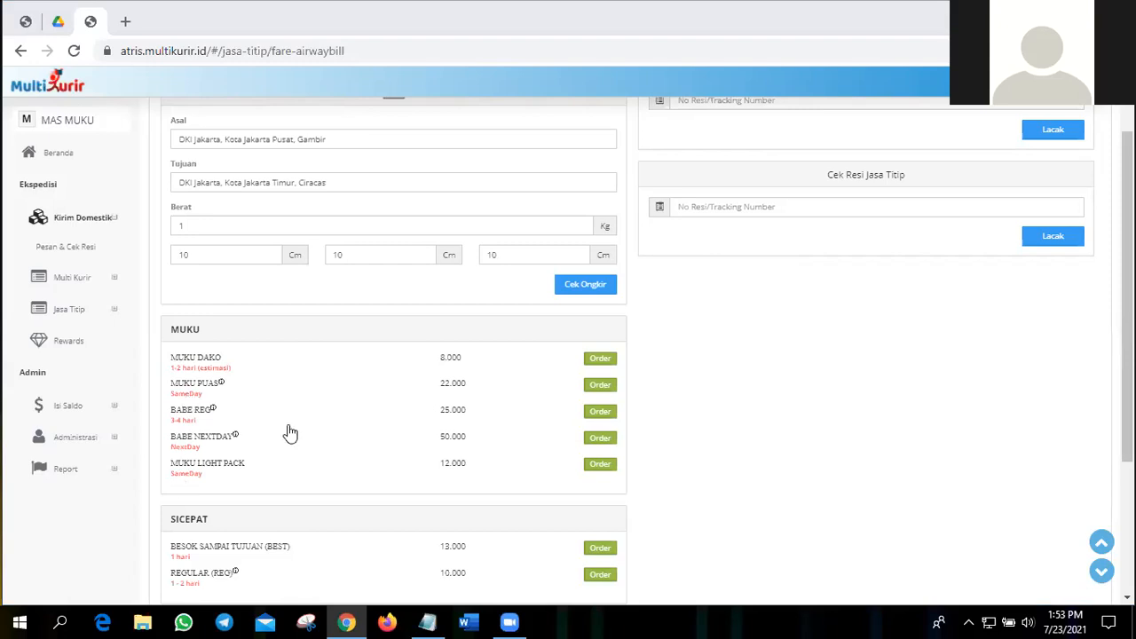
Step: Compare the rates and delivery times of the MUKU, SICEPAT and JASTIP service groups for the Gambir to Ciracas route
{"action": "scroll", "coordinate": [327, 403], "scroll_direction": "down", "scroll_amount": 1}
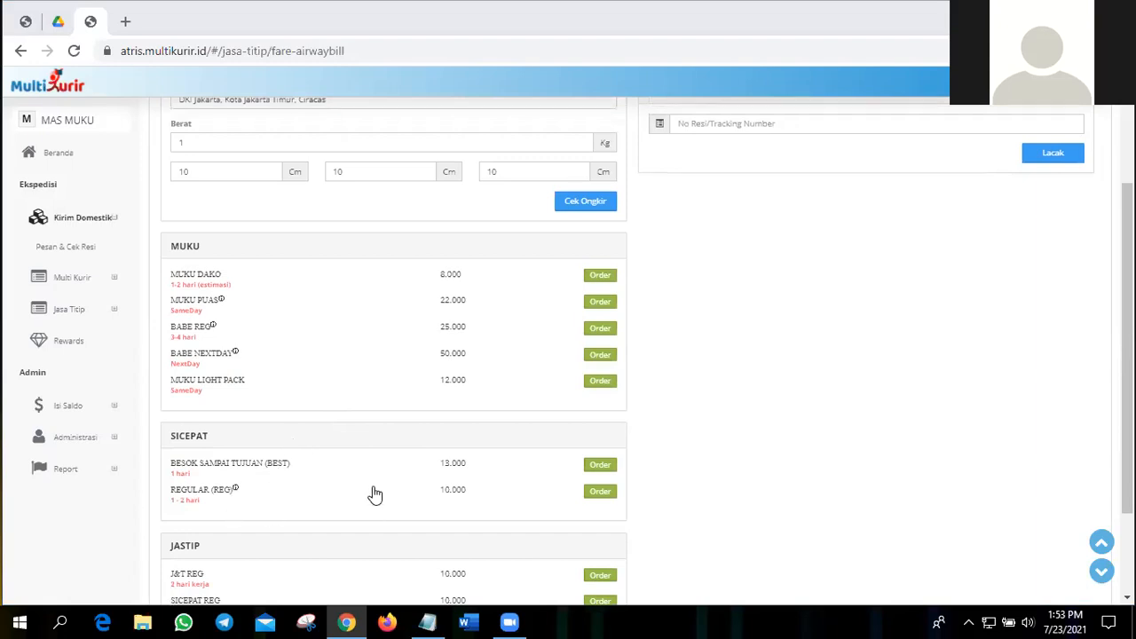
{"action": "scroll", "coordinate": [375, 495], "scroll_direction": "down", "scroll_amount": 2}
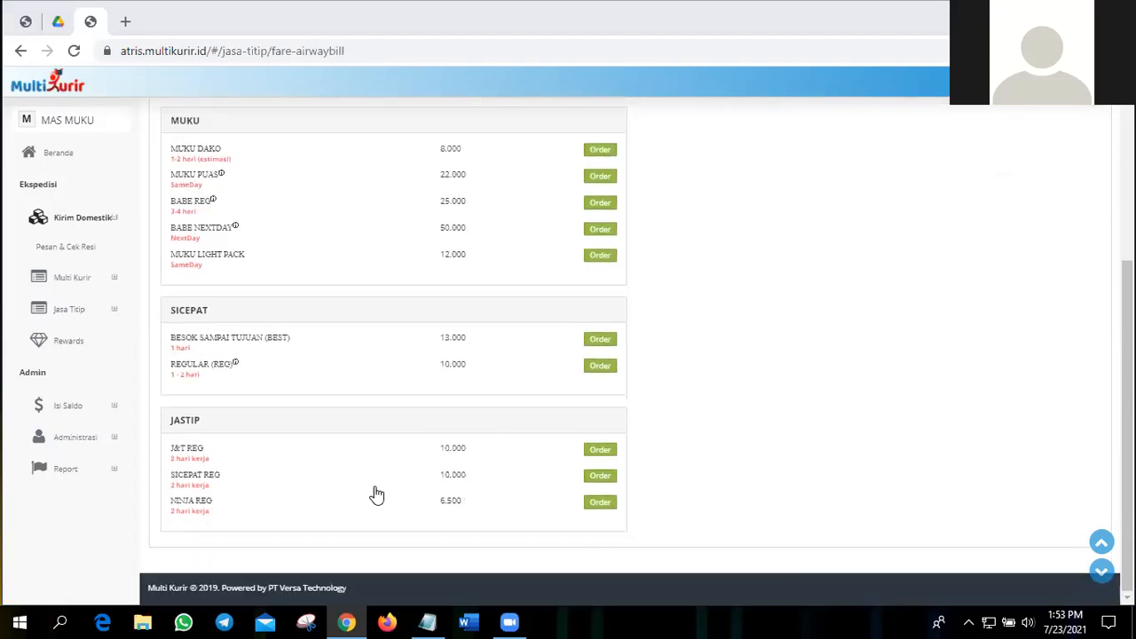
{"action": "scroll", "coordinate": [376, 495], "scroll_direction": "up", "scroll_amount": 1}
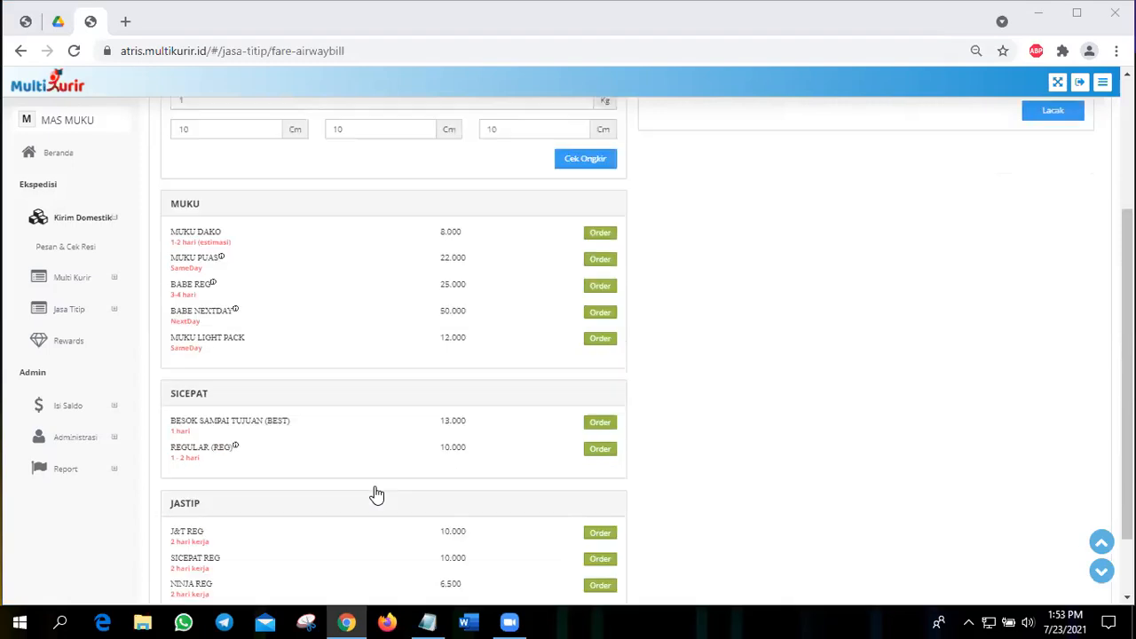
{"action": "scroll", "coordinate": [377, 494], "scroll_direction": "up", "scroll_amount": 1}
{"action": "scroll", "coordinate": [377, 495], "scroll_direction": "down", "scroll_amount": 1}
{"action": "scroll", "coordinate": [376, 495], "scroll_direction": "down", "scroll_amount": 1}
{"action": "scroll", "coordinate": [353, 438], "scroll_direction": "up", "scroll_amount": 2}
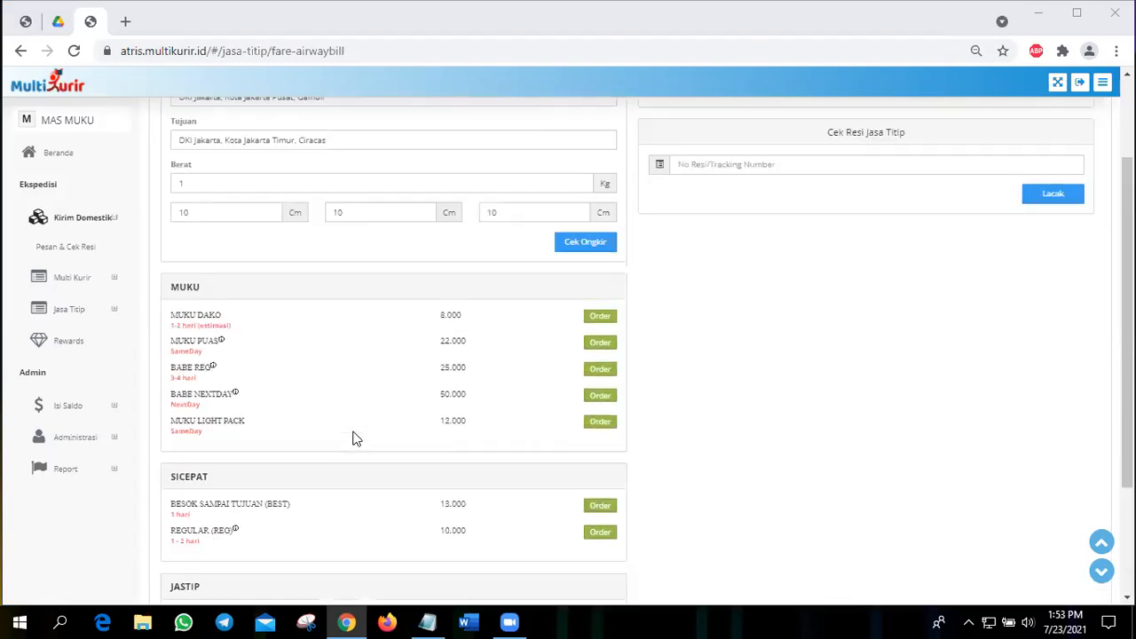
{"action": "scroll", "coordinate": [353, 438], "scroll_direction": "up", "scroll_amount": 2}
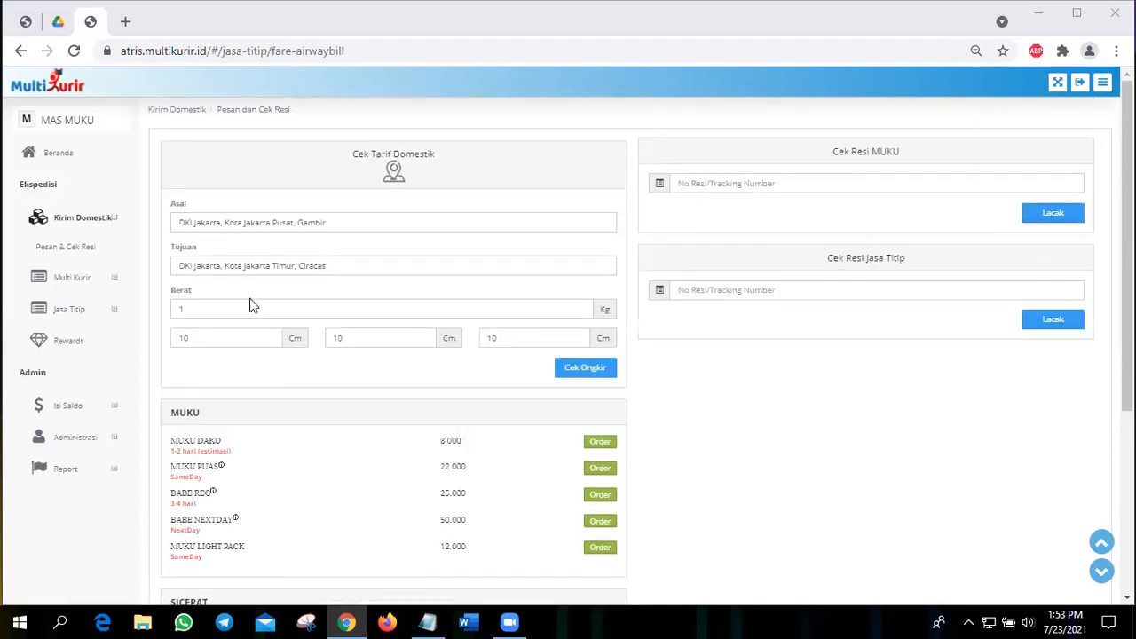
Step: Start an order with the SICEPAT REG service from the JASTIP group
{"action": "scroll", "coordinate": [361, 331], "scroll_direction": "down", "scroll_amount": 3}
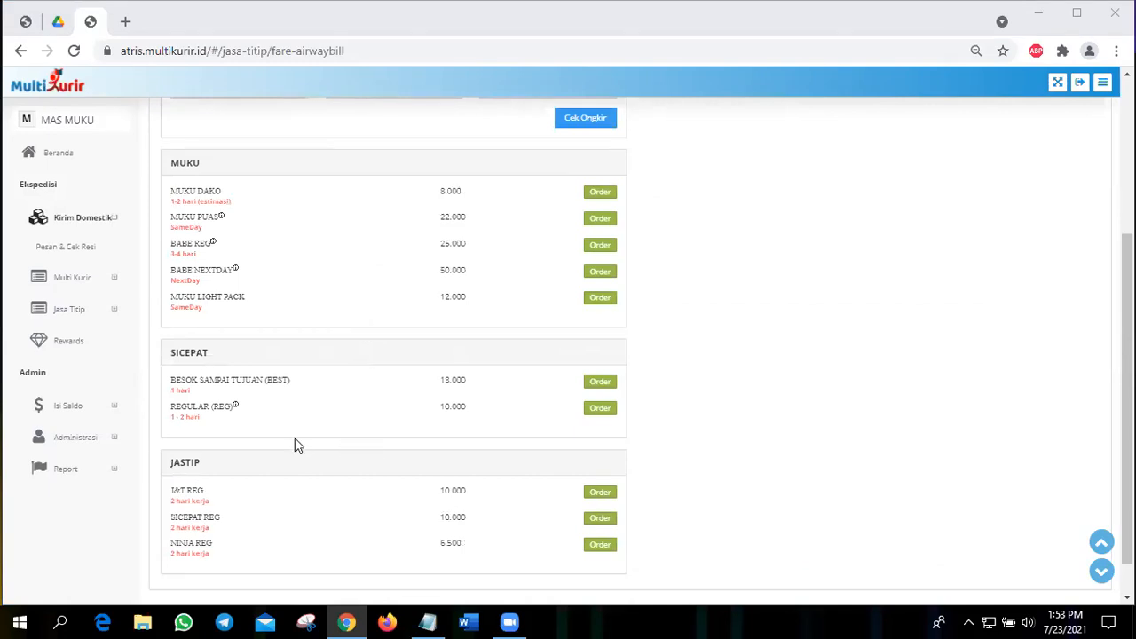
{"action": "left_click", "coordinate": [600, 518]}
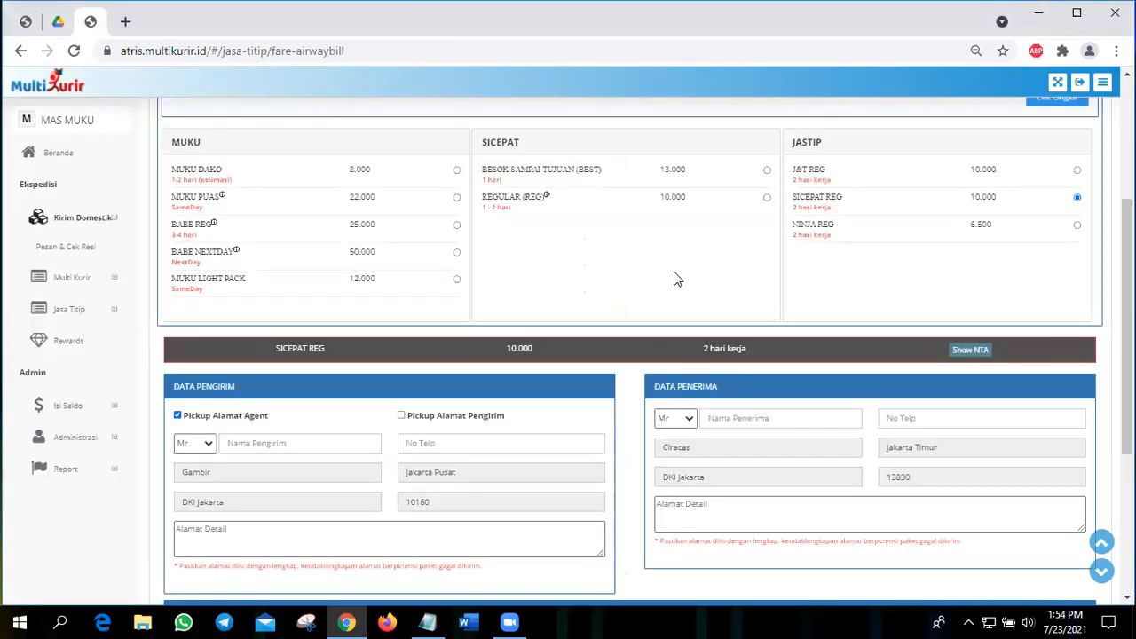
{"action": "scroll", "coordinate": [675, 278], "scroll_direction": "up", "scroll_amount": 3}
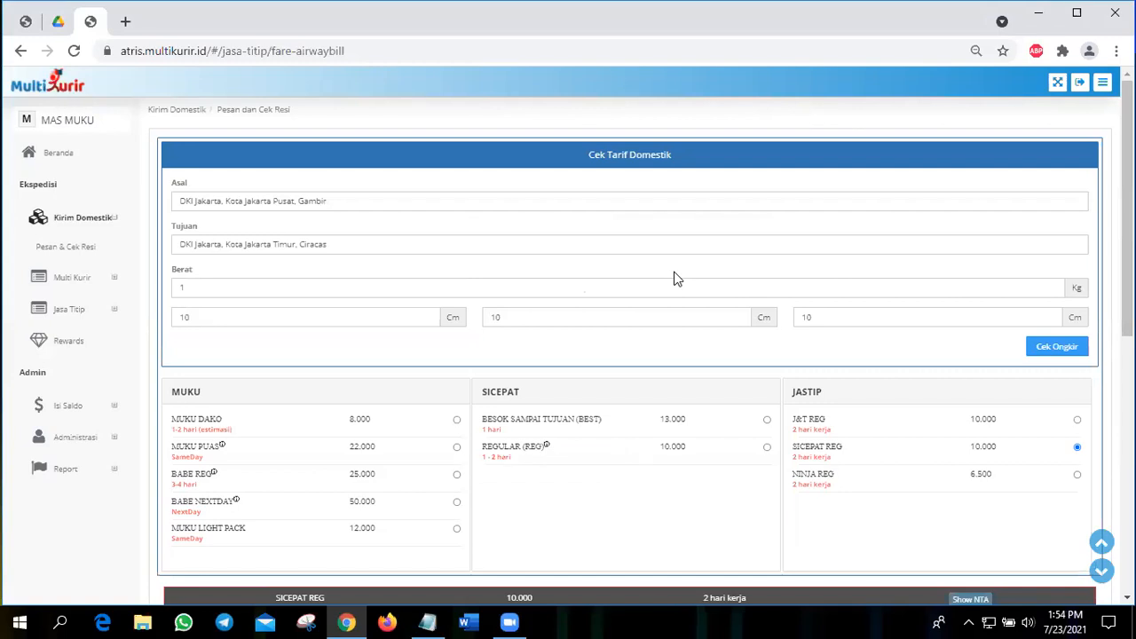
Step: Set the SICEPAT REG order to be picked up at the sender's address instead of the agent's address
{"action": "scroll", "coordinate": [674, 278], "scroll_direction": "down", "scroll_amount": 2}
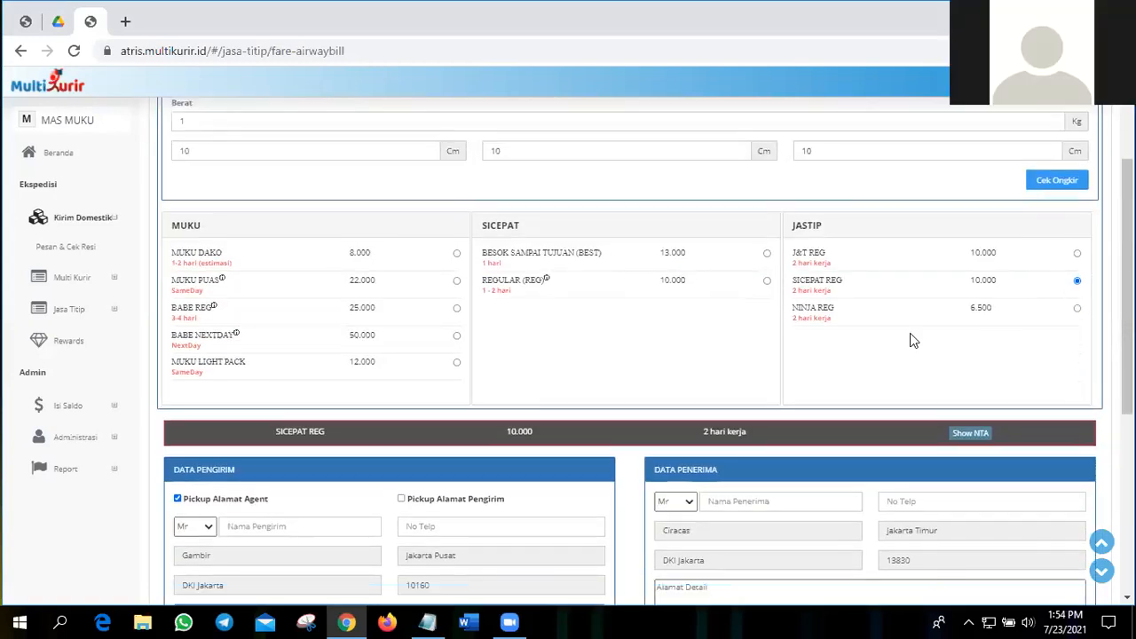
{"action": "scroll", "coordinate": [910, 340], "scroll_direction": "down", "scroll_amount": 1}
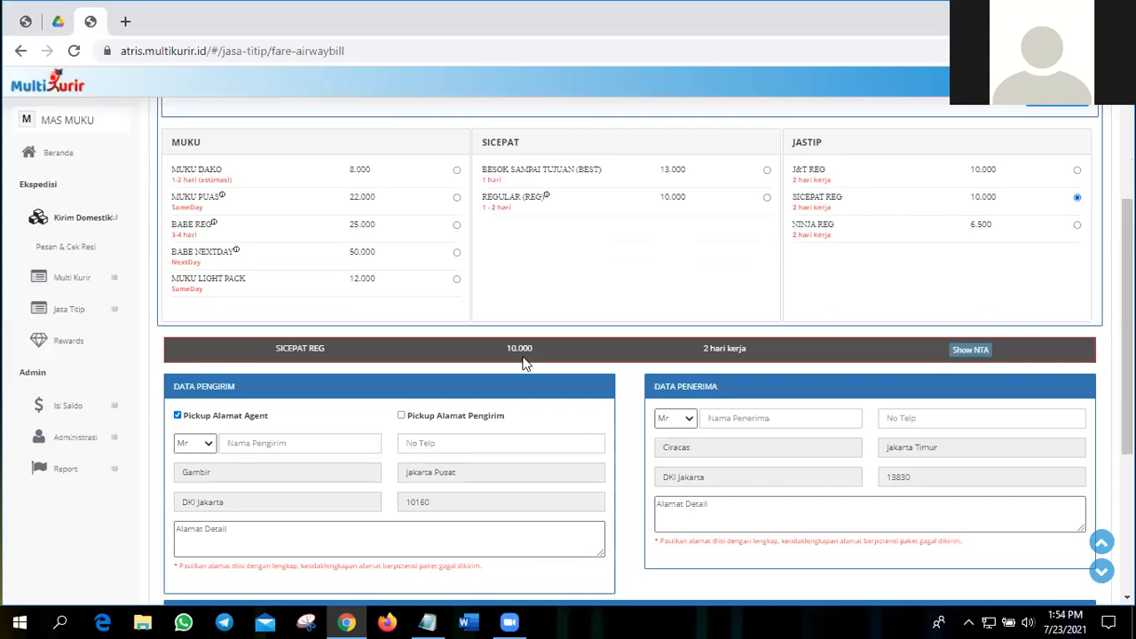
{"action": "scroll", "coordinate": [520, 364], "scroll_direction": "down", "scroll_amount": 1}
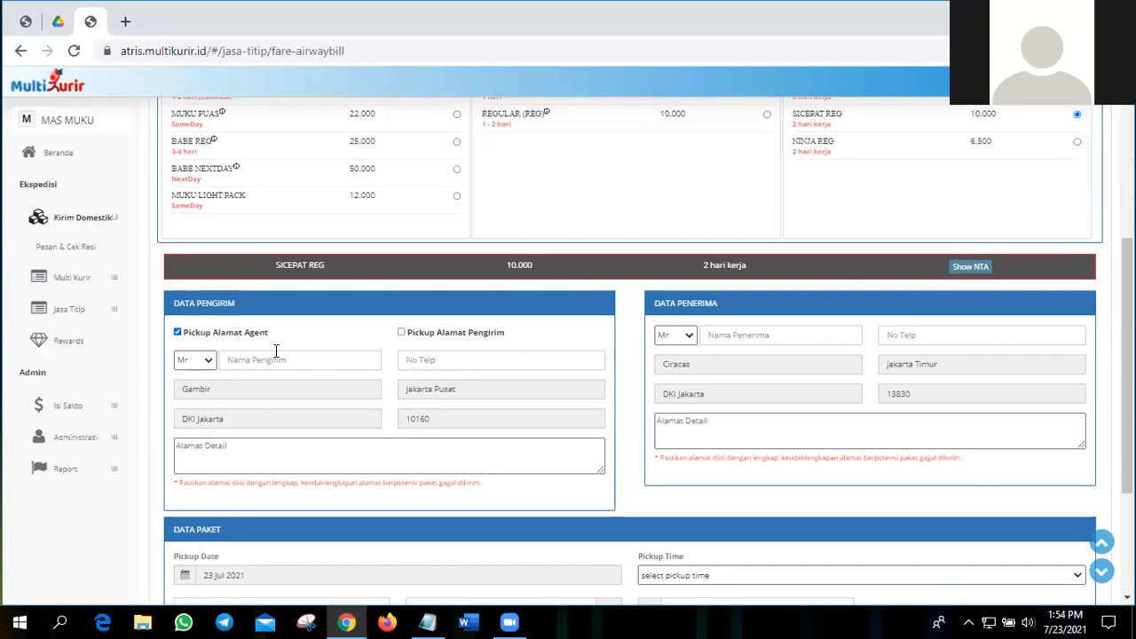
{"action": "left_click", "coordinate": [402, 334]}
Step: Enter the sender's name in the sender data of the order form
{"action": "left_click", "coordinate": [459, 357]}
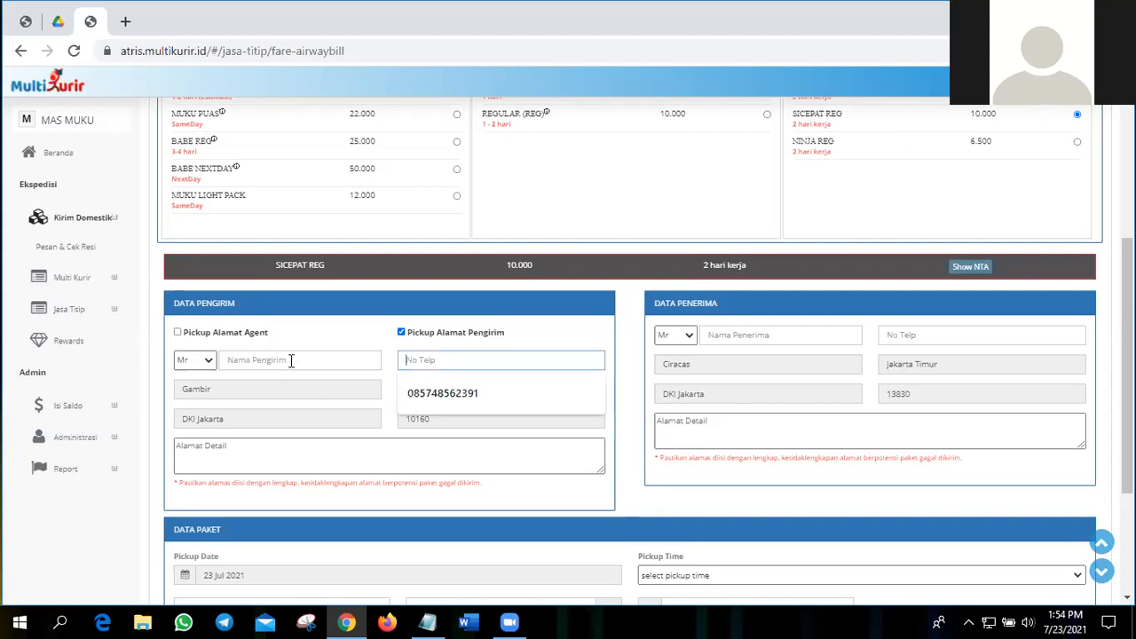
{"action": "left_click", "coordinate": [291, 360]}
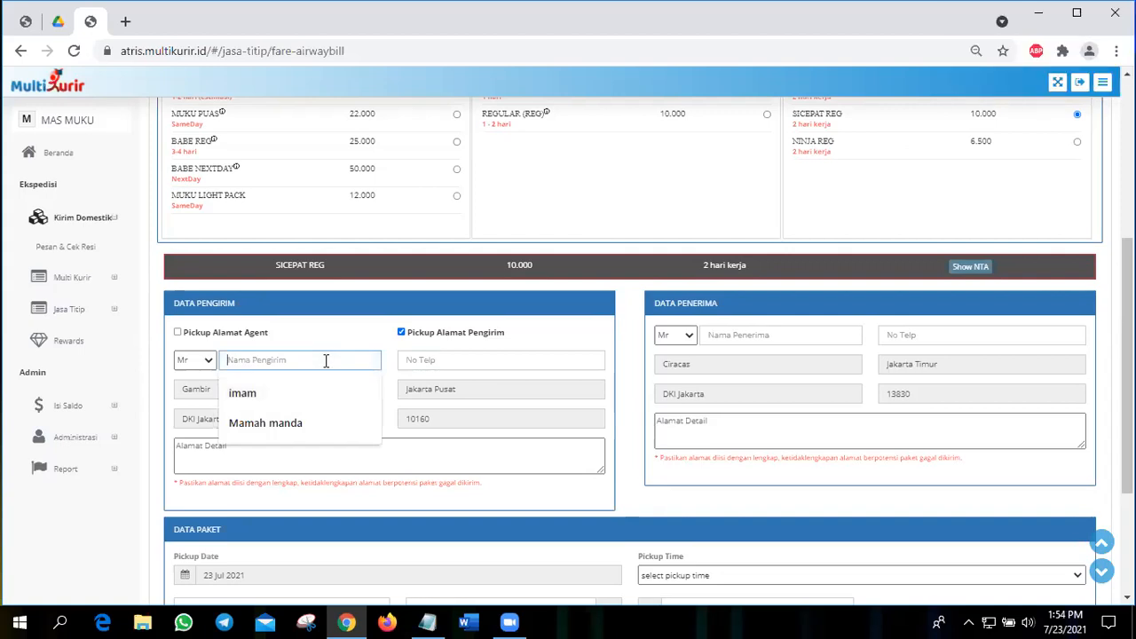
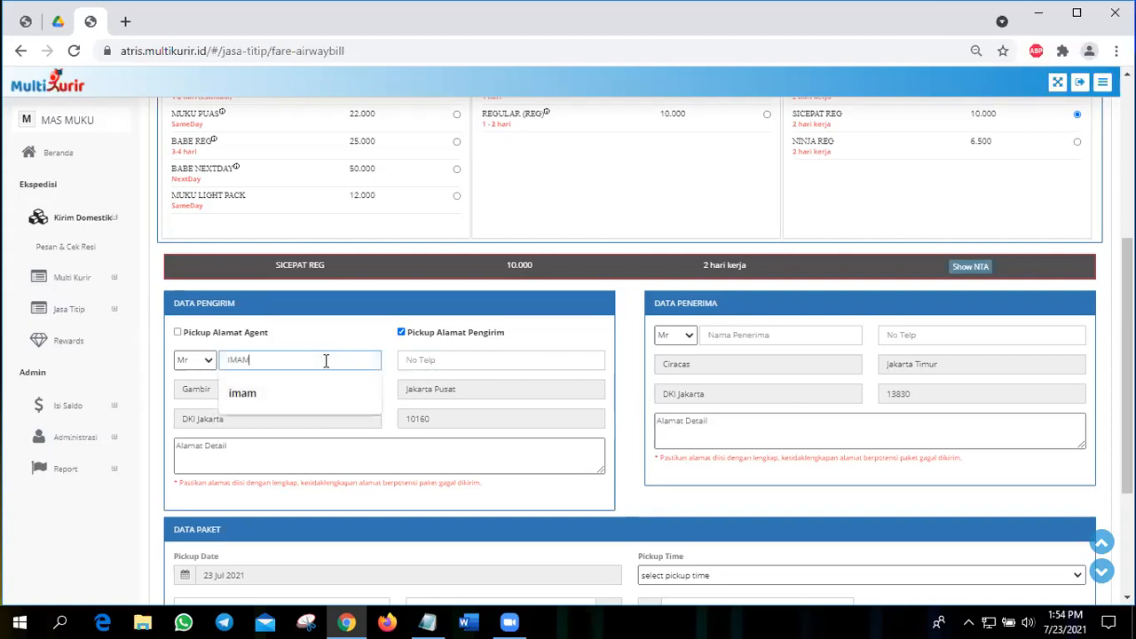
{"action": "left_click", "coordinate": [452, 371]}
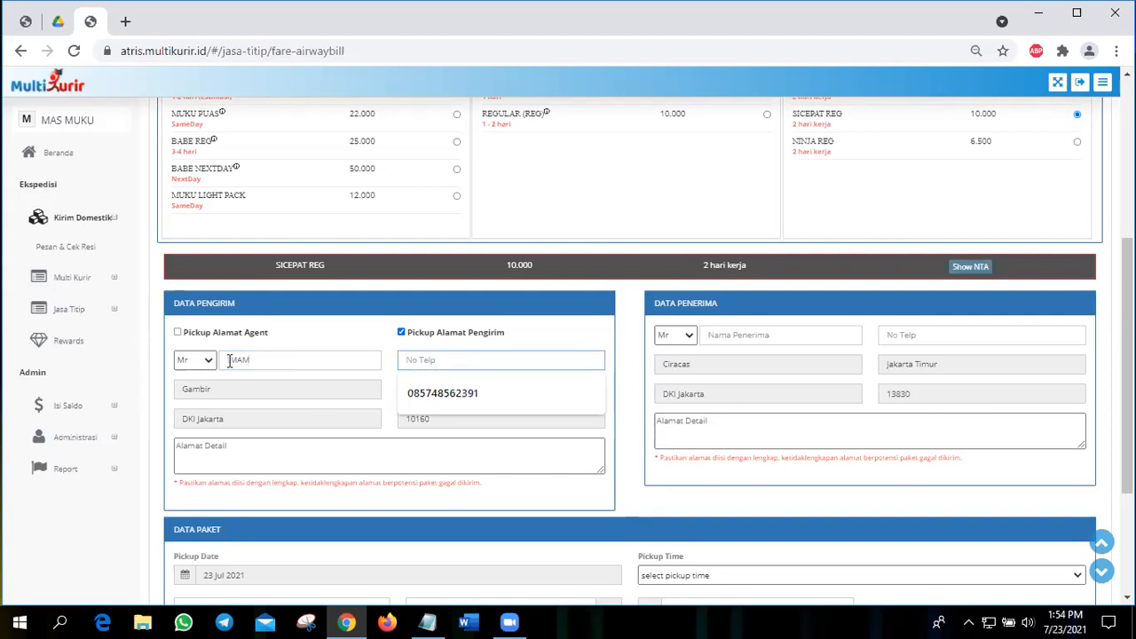
{"action": "key", "text": "shift+Tab"}
{"action": "key", "text": "Tab"}
Step: Copy the sender's phone number from the Notepad file aa into the sender's phone field
{"action": "key", "text": "alt+Tab"}
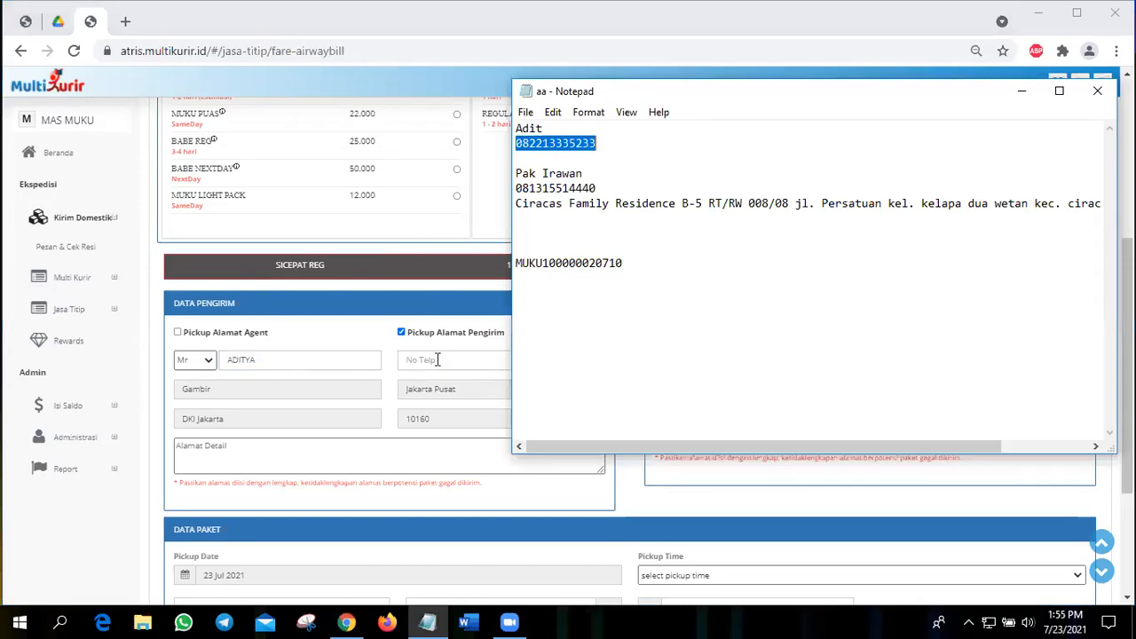
{"action": "key", "text": "ctrl+c"}
{"action": "key", "text": "alt+Tab"}
{"action": "key", "text": "ctrl+v"}
Step: Fill in the sender's detailed street address in the sender data
{"action": "scroll", "coordinate": [385, 388], "scroll_direction": "down", "scroll_amount": 1}
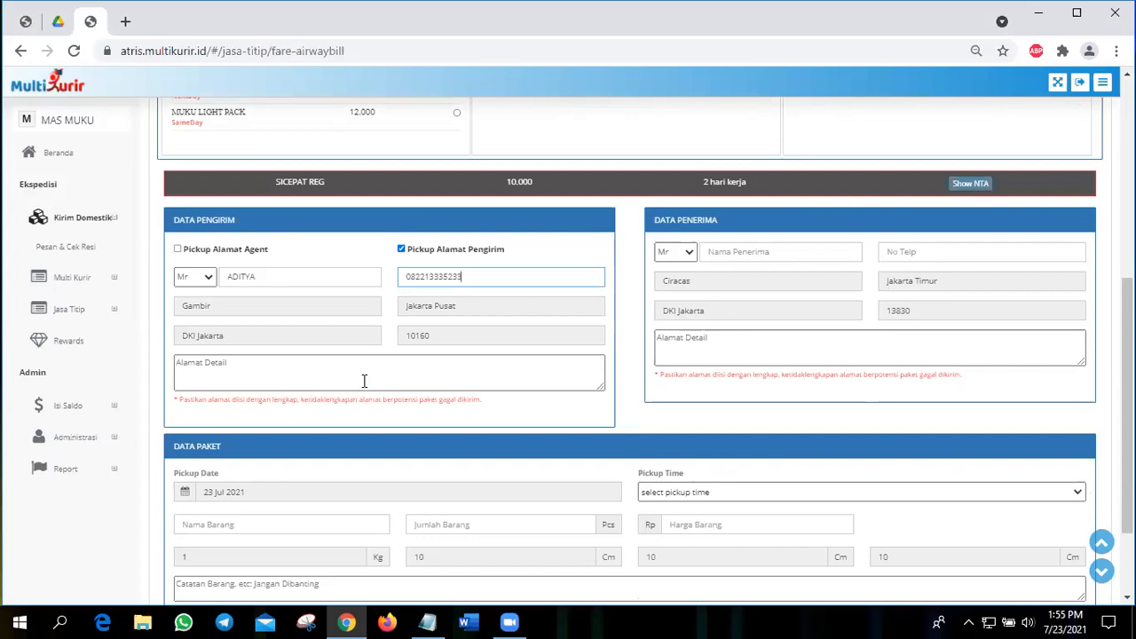
{"action": "left_click", "coordinate": [364, 381]}
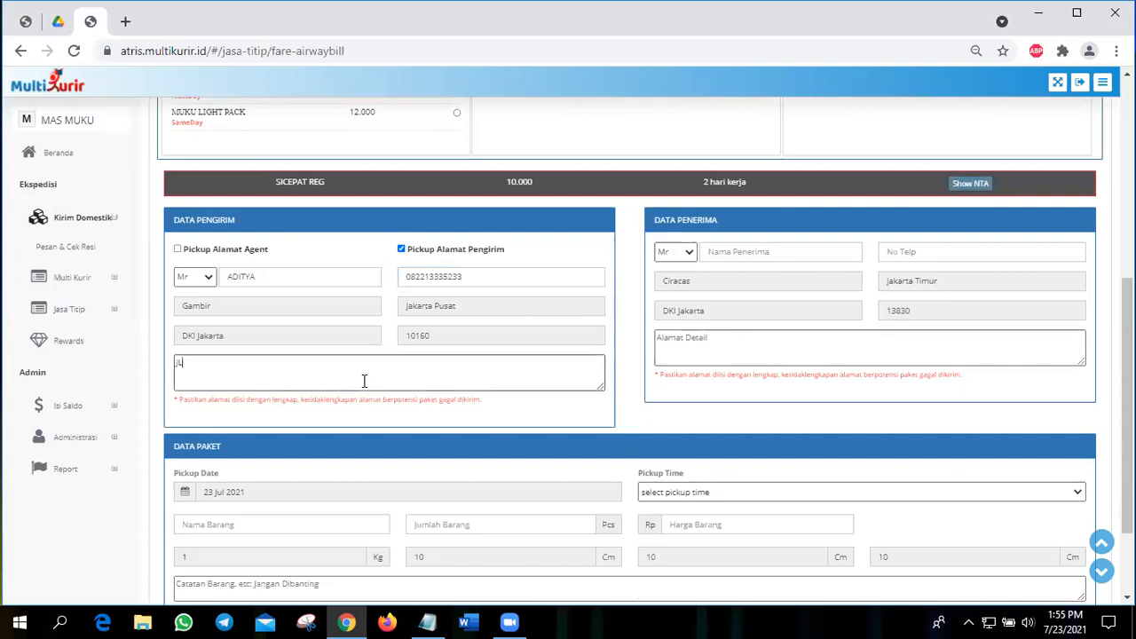
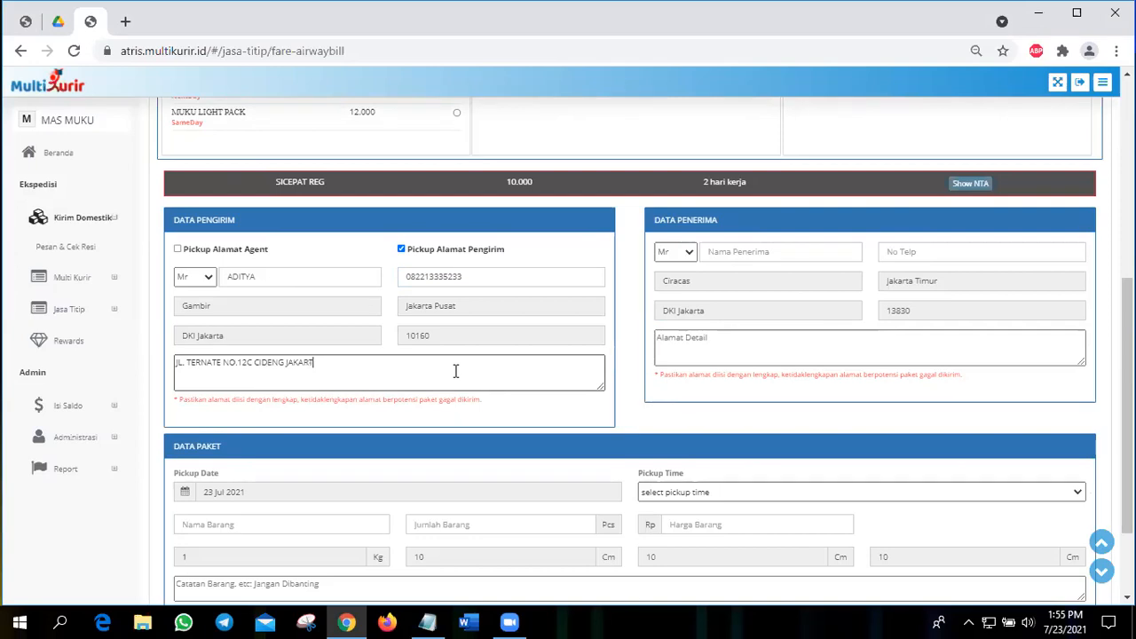
Step: Copy the recipient's name from the Notepad file aa into the recipient's name field
{"action": "left_click", "coordinate": [746, 261]}
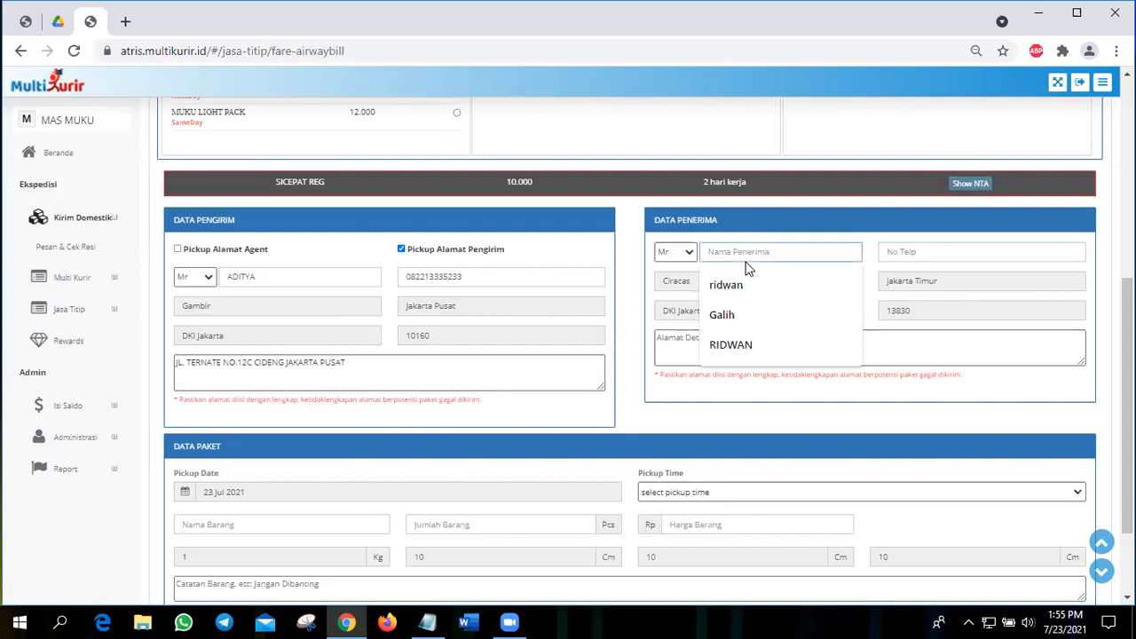
{"action": "key", "text": "alt+Tab"}
{"action": "left_click_drag", "start_coordinate": [519, 173], "coordinate": [586, 173]}
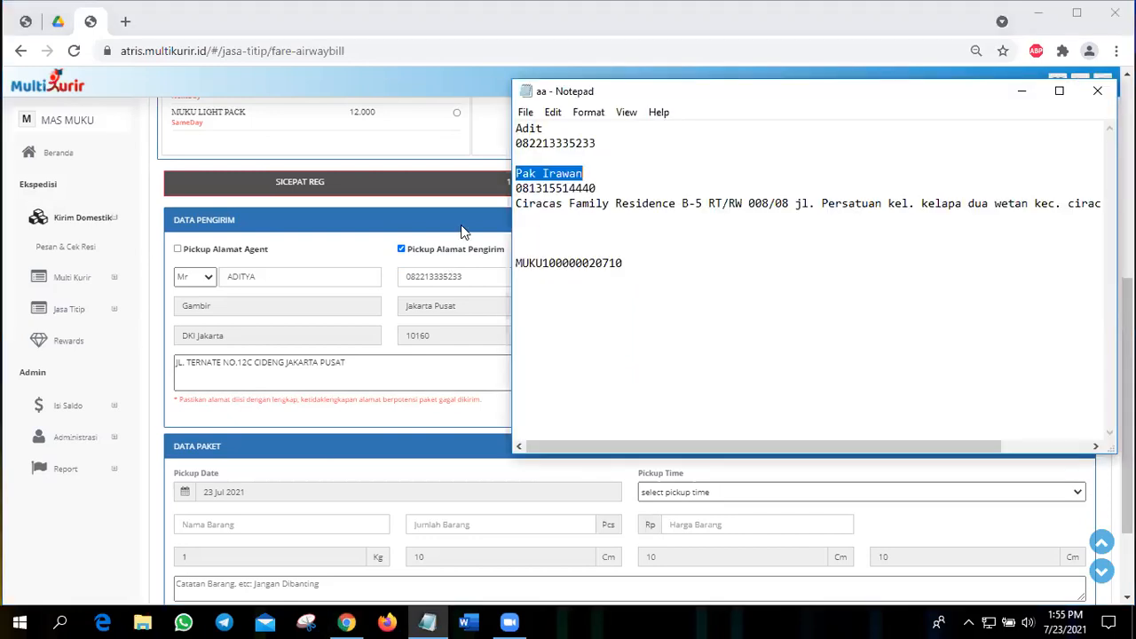
{"action": "key", "text": "ctrl+c"}
{"action": "key", "text": "alt+Tab"}
{"action": "key", "text": "ctrl+v"}
{"action": "key", "text": "Tab"}
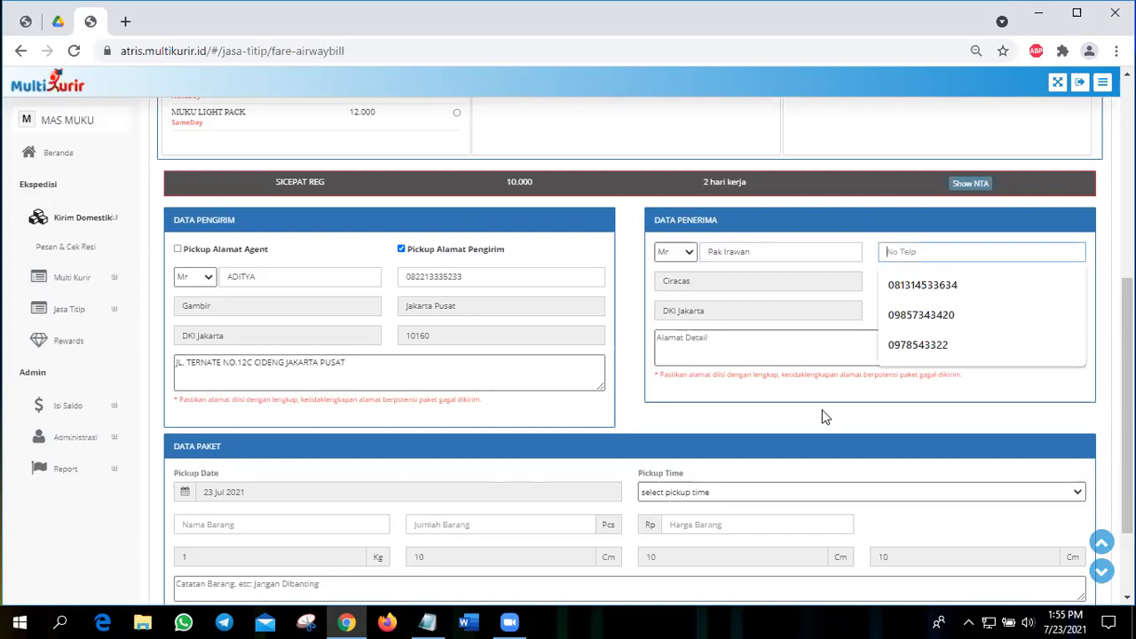
Step: Fill in the recipient's phone number with the number from the notes
{"action": "left_click", "coordinate": [948, 256]}
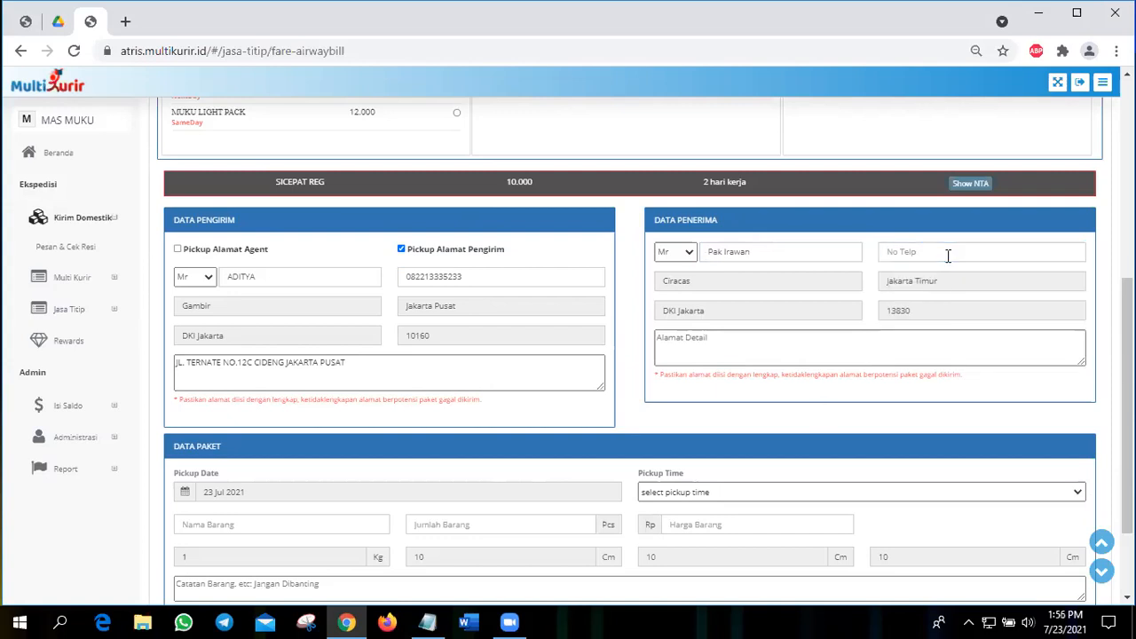
{"action": "left_click", "coordinate": [948, 255]}
{"action": "key", "text": "ctrl+v"}
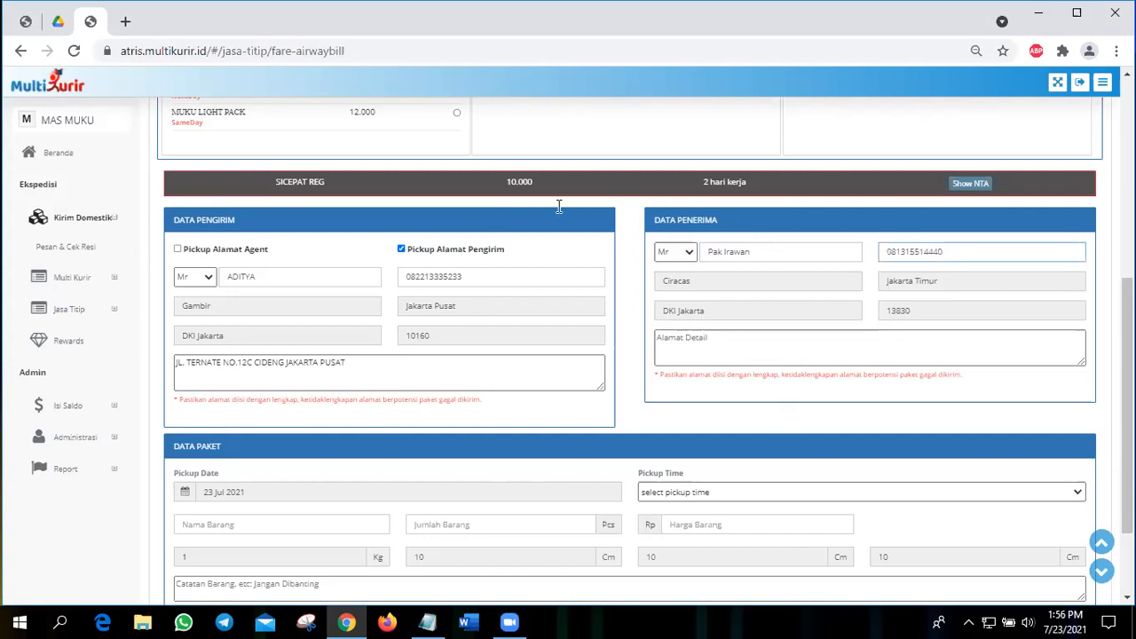
Step: Copy the recipient's full address from the Notepad file aa into the recipient's detailed address field
{"action": "key", "text": "alt+Tab"}
{"action": "left_click_drag", "start_coordinate": [516, 203], "coordinate": [517, 218]}
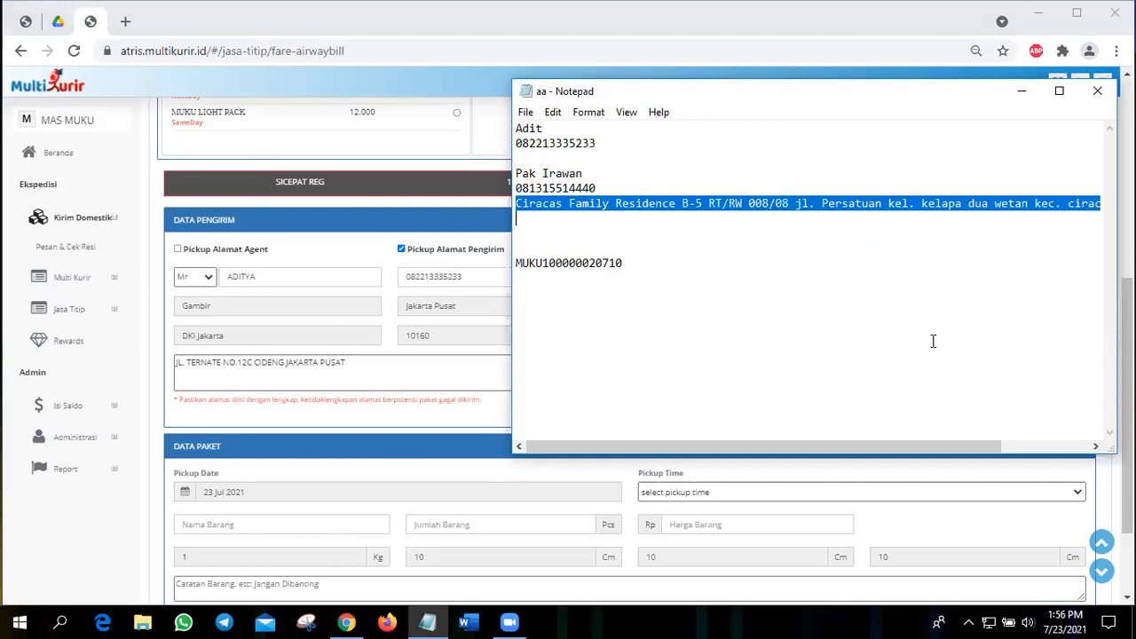
{"action": "key", "text": "alt+Tab"}
{"action": "left_click", "coordinate": [875, 344]}
{"action": "key", "text": "ctrl+v"}
{"action": "left_click", "coordinate": [732, 279]}
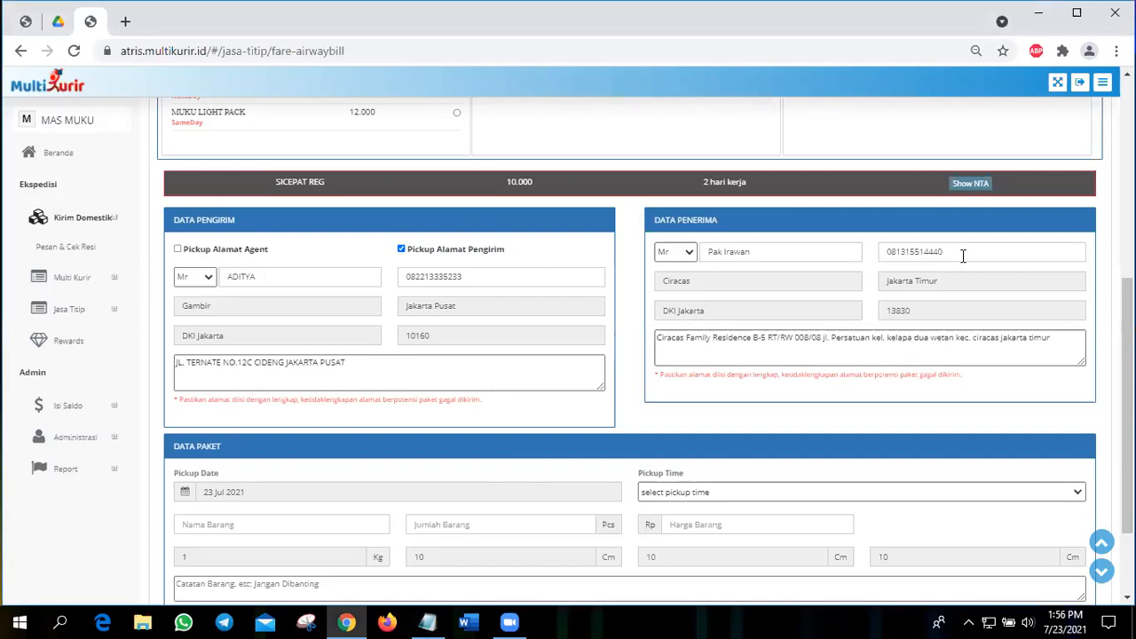
{"action": "left_click", "coordinate": [748, 358]}
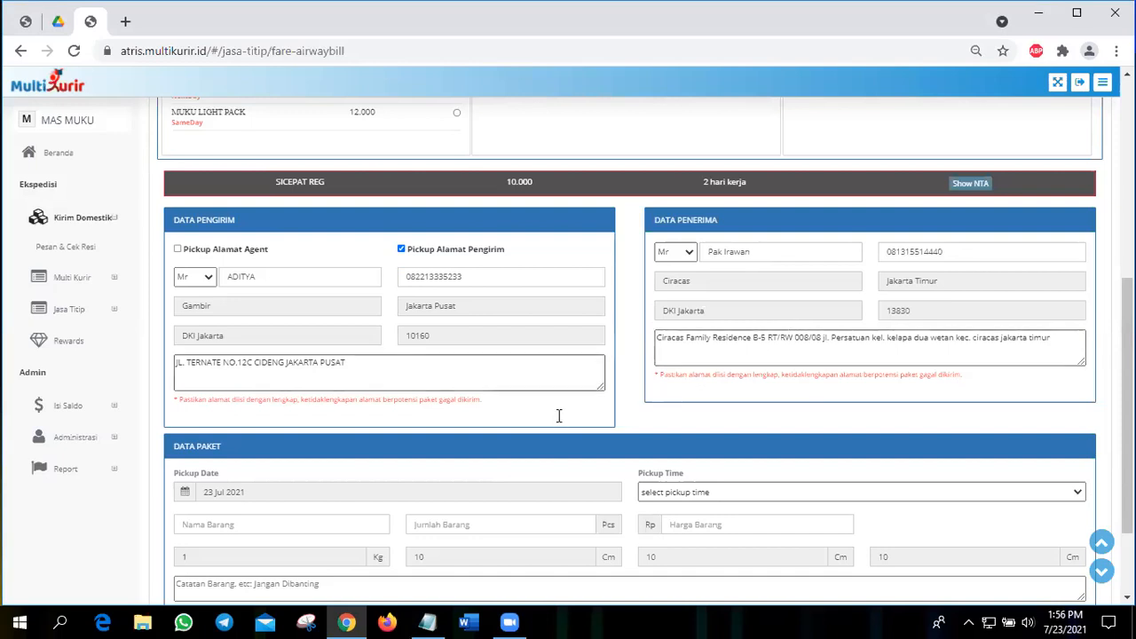
Step: Set the pickup time to 15:00 and enter the parcel contents as kartu, 1 piece, with a value of Rp 50000
{"action": "scroll", "coordinate": [560, 416], "scroll_direction": "down", "scroll_amount": 1}
{"action": "scroll", "coordinate": [519, 388], "scroll_direction": "down", "scroll_amount": 1}
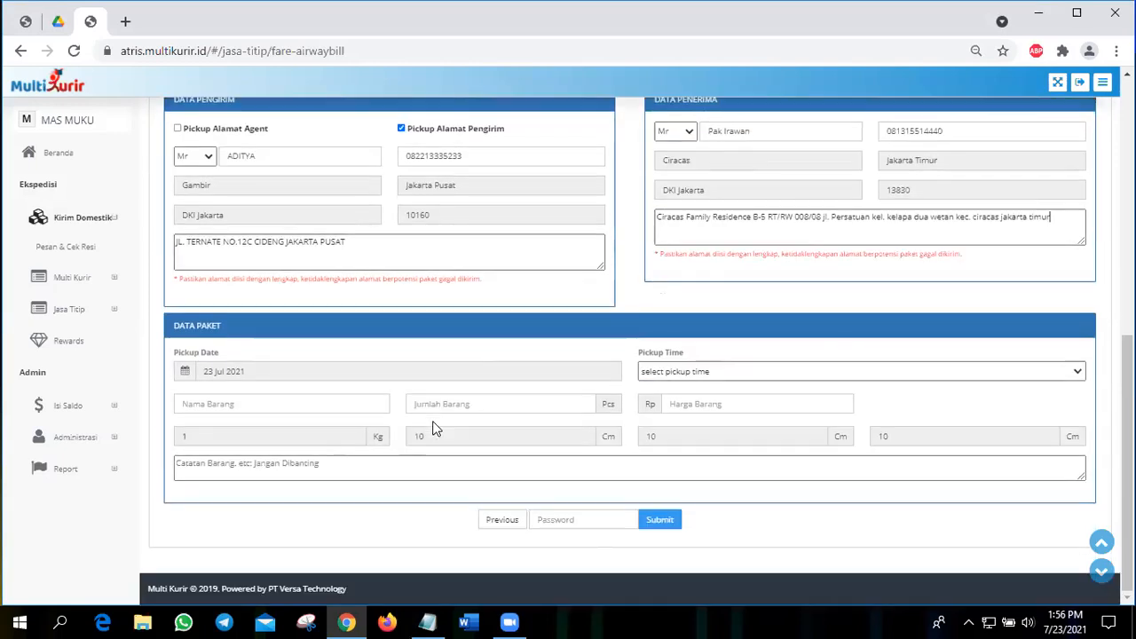
{"action": "left_click", "coordinate": [672, 380]}
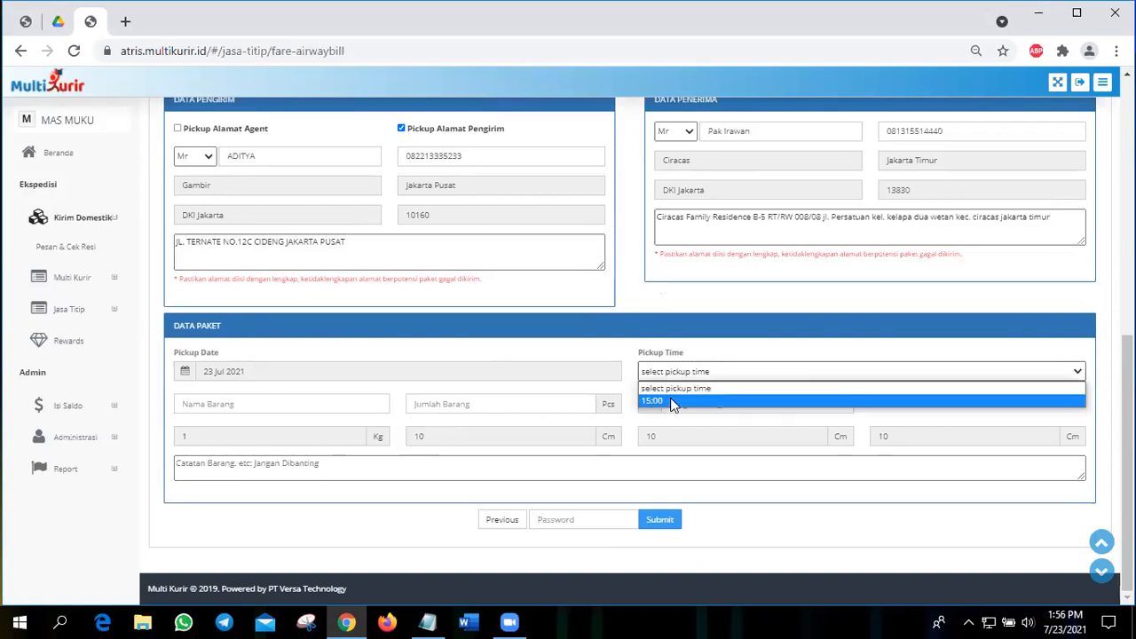
{"action": "left_click", "coordinate": [186, 408]}
{"action": "left_click", "coordinate": [213, 442]}
{"action": "left_click", "coordinate": [442, 404]}
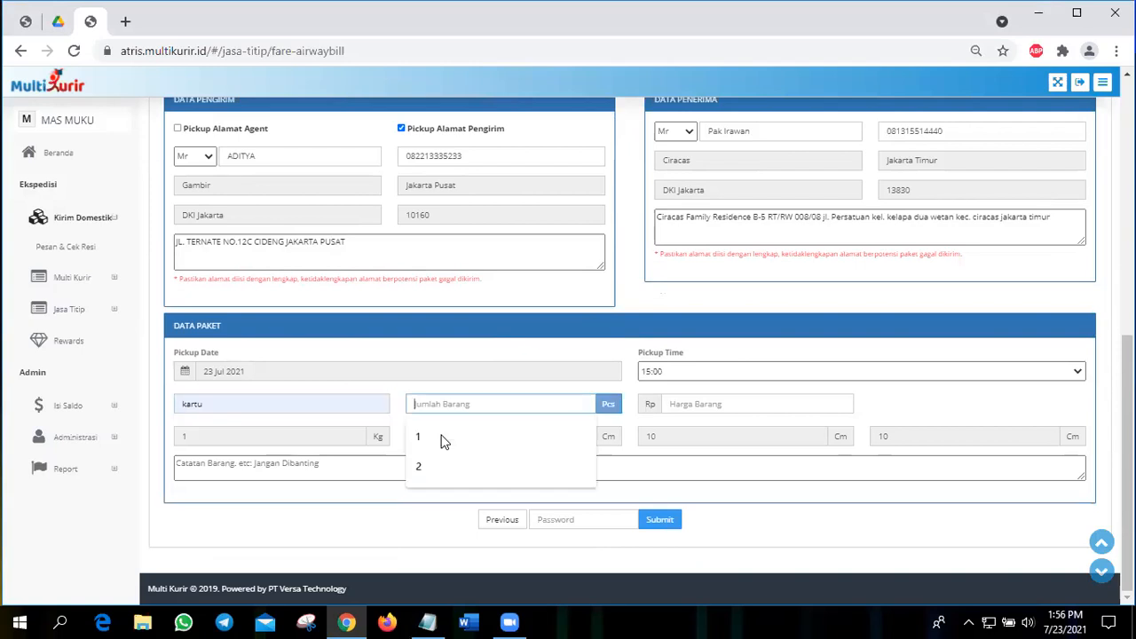
{"action": "left_click", "coordinate": [441, 434]}
{"action": "key", "text": "Tab"}
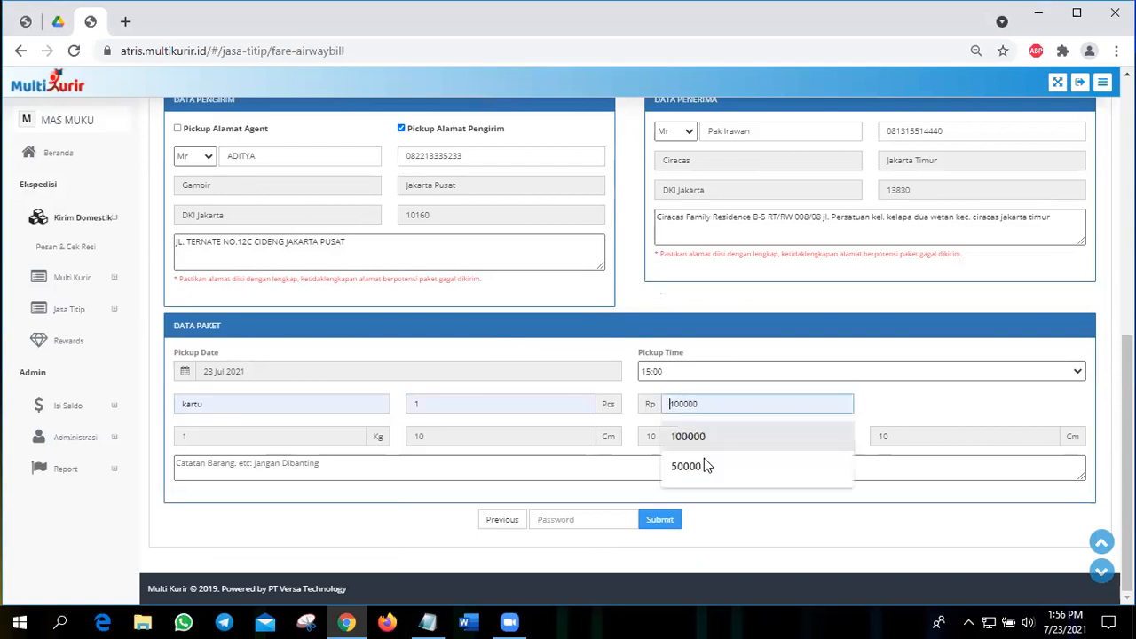
{"action": "left_click", "coordinate": [704, 458]}
Step: Add the parcel note "JANGAN TERKENA AIR"
{"action": "left_click", "coordinate": [469, 471]}
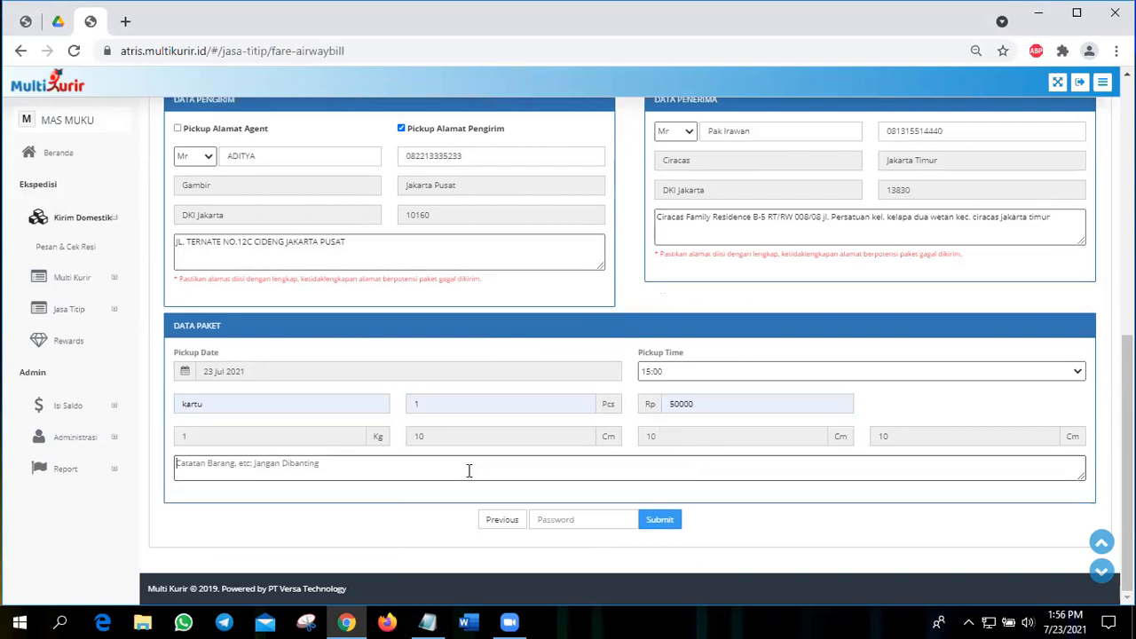
{"action": "type", "text": "JAN"}
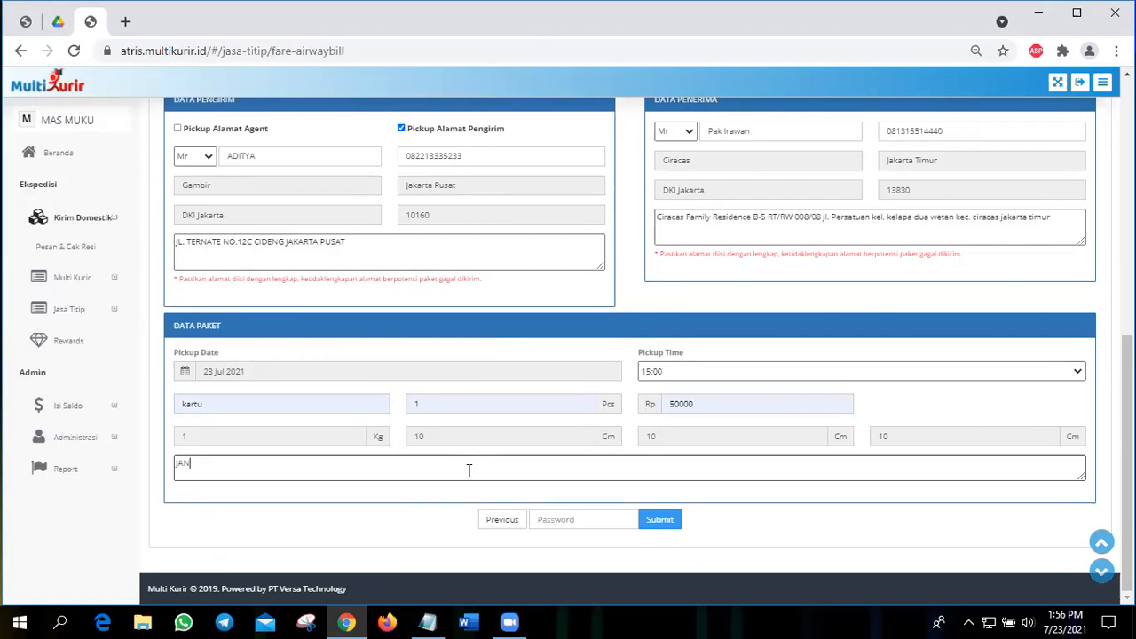
{"action": "type", "text": "GAN TERKENA AIR"}
{"action": "left_click", "coordinate": [531, 377]}
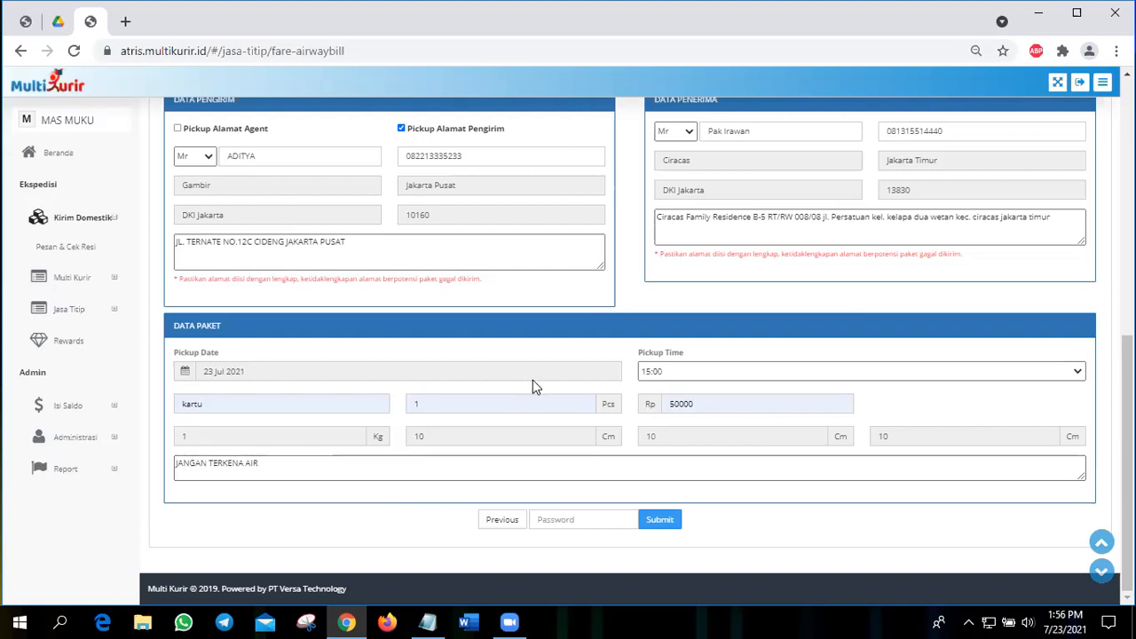
Step: Review the completed order form, then enter the account password and submit the order, agreeing to continue the transaction
{"action": "scroll", "coordinate": [533, 382], "scroll_direction": "up", "scroll_amount": 2}
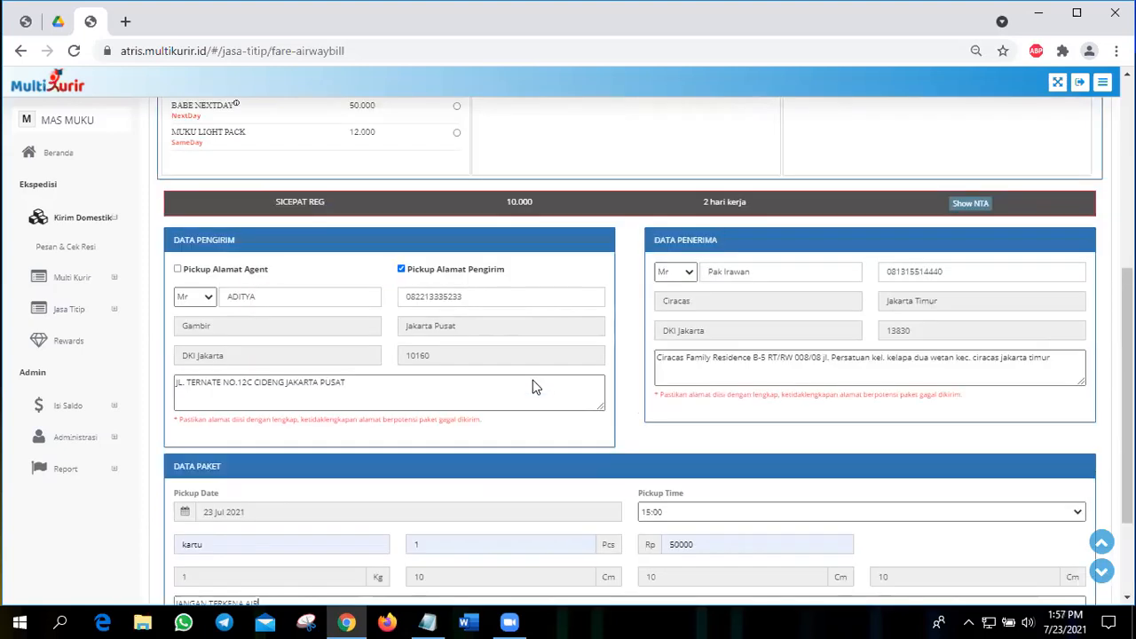
{"action": "scroll", "coordinate": [532, 386], "scroll_direction": "up", "scroll_amount": 3}
{"action": "scroll", "coordinate": [947, 394], "scroll_direction": "up", "scroll_amount": 3}
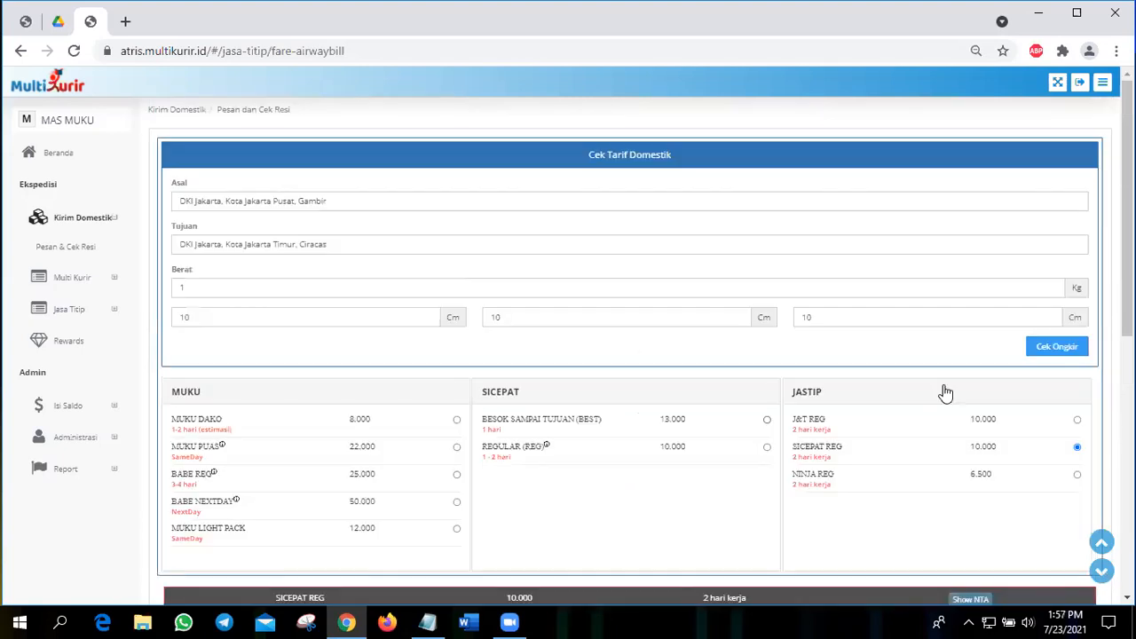
{"action": "scroll", "coordinate": [742, 403], "scroll_direction": "down", "scroll_amount": 5}
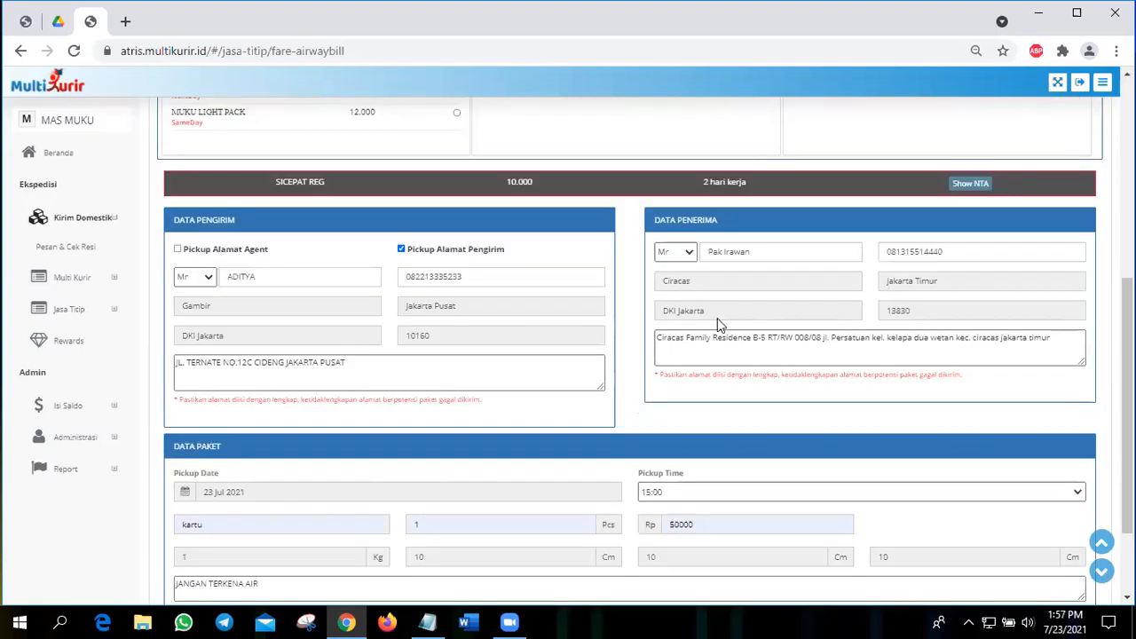
{"action": "scroll", "coordinate": [500, 355], "scroll_direction": "down", "scroll_amount": 2}
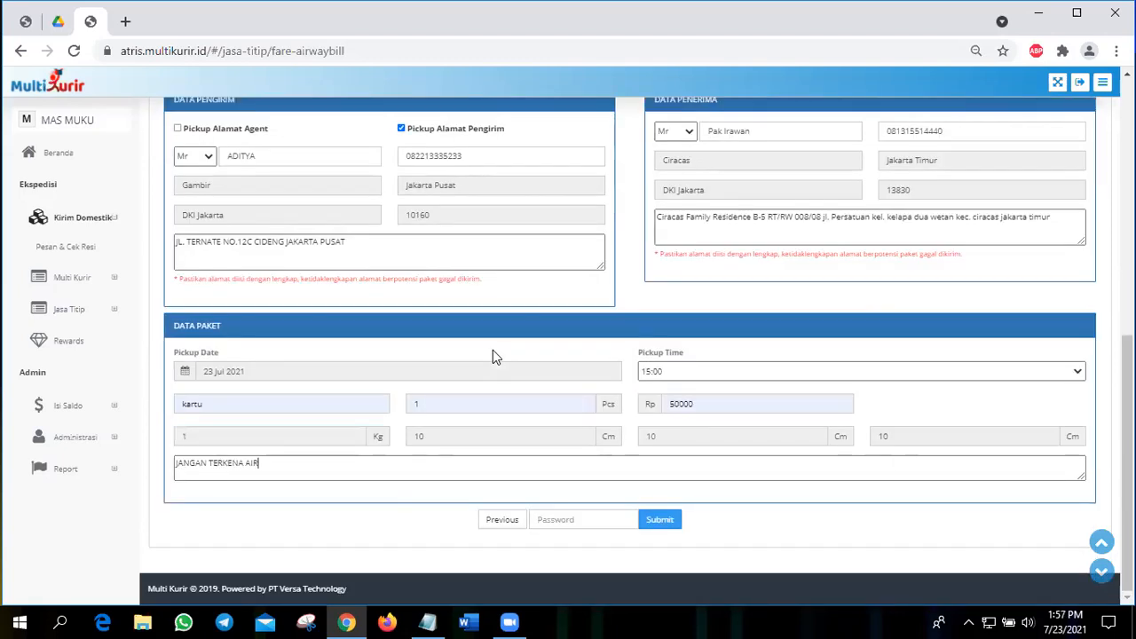
{"action": "left_click", "coordinate": [552, 504]}
{"action": "type", "text": "***"}
{"action": "left_click", "coordinate": [671, 523]}
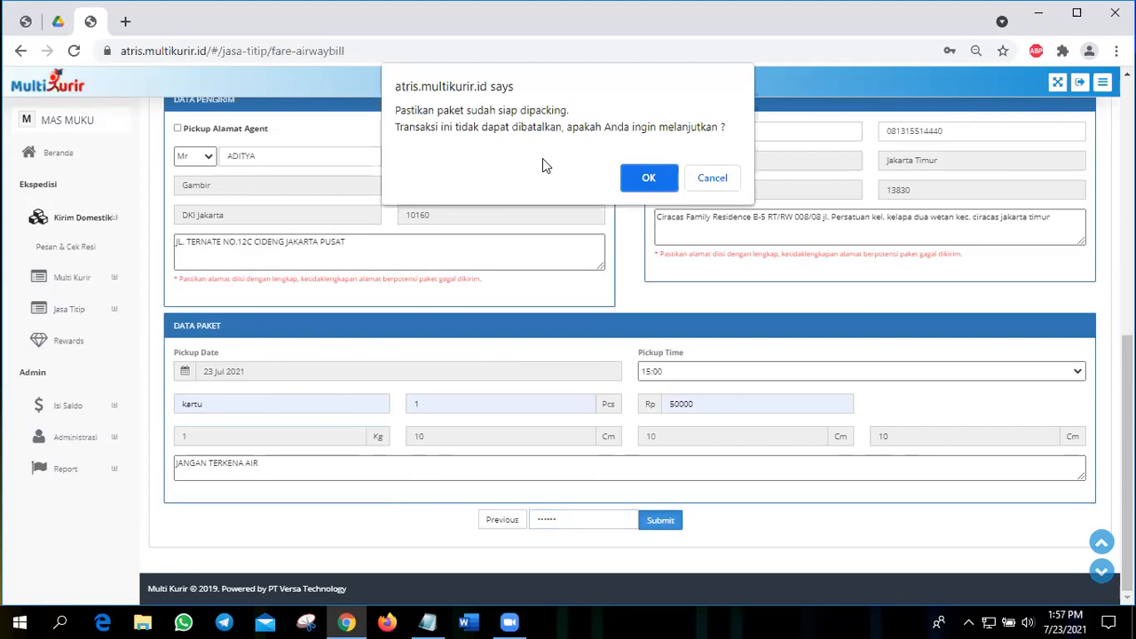
{"action": "left_click", "coordinate": [649, 178]}
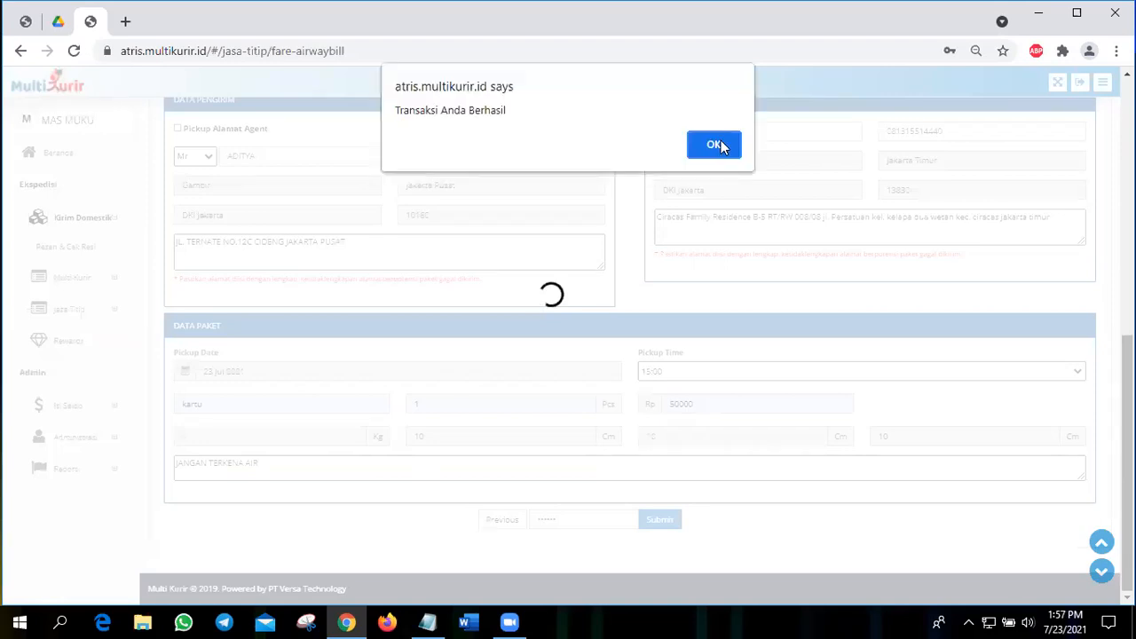
Step: Dismiss the transaction message and generate the receipt number for the SiCepat REG order
{"action": "key", "text": "Return"}
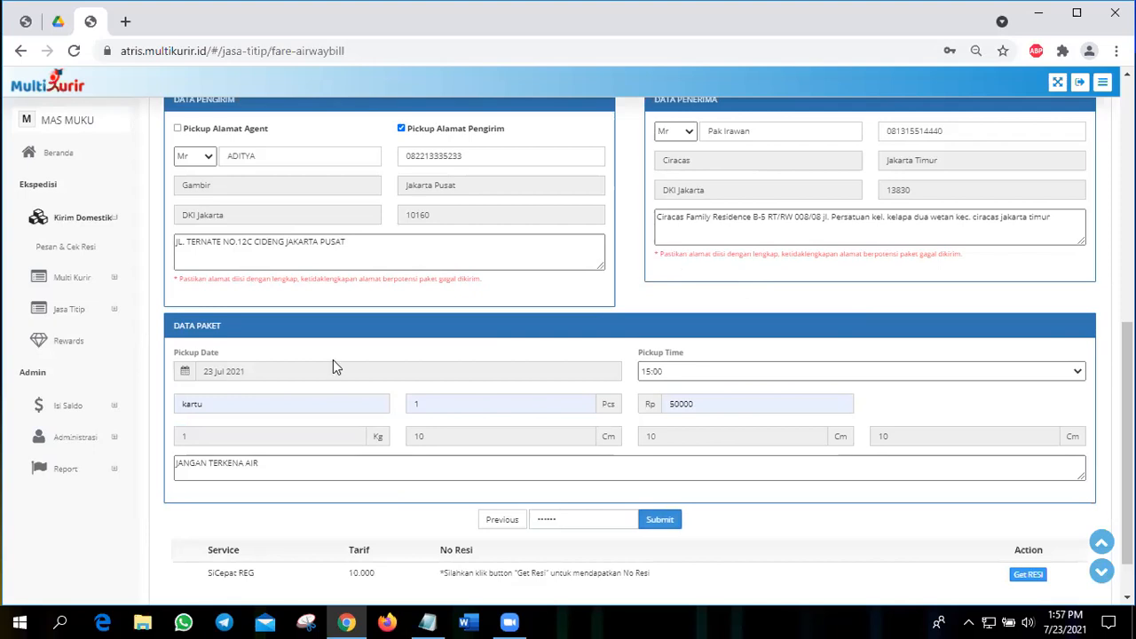
{"action": "scroll", "coordinate": [377, 533], "scroll_direction": "down", "scroll_amount": 2}
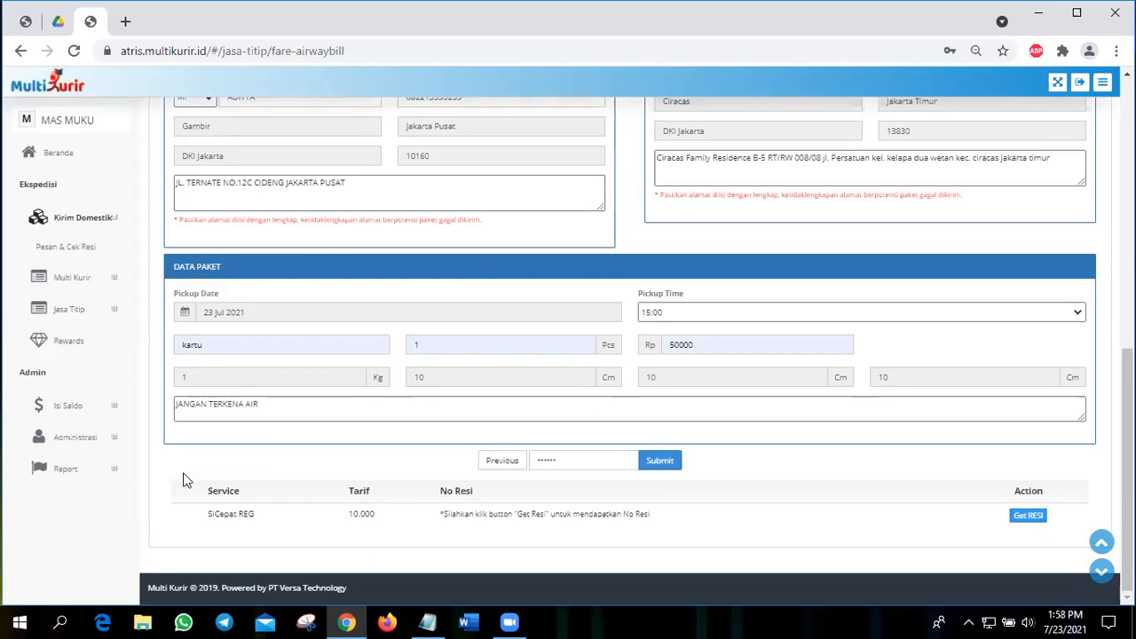
{"action": "triple_click", "coordinate": [271, 515]}
{"action": "left_click", "coordinate": [358, 513]}
{"action": "left_click", "coordinate": [1025, 516]}
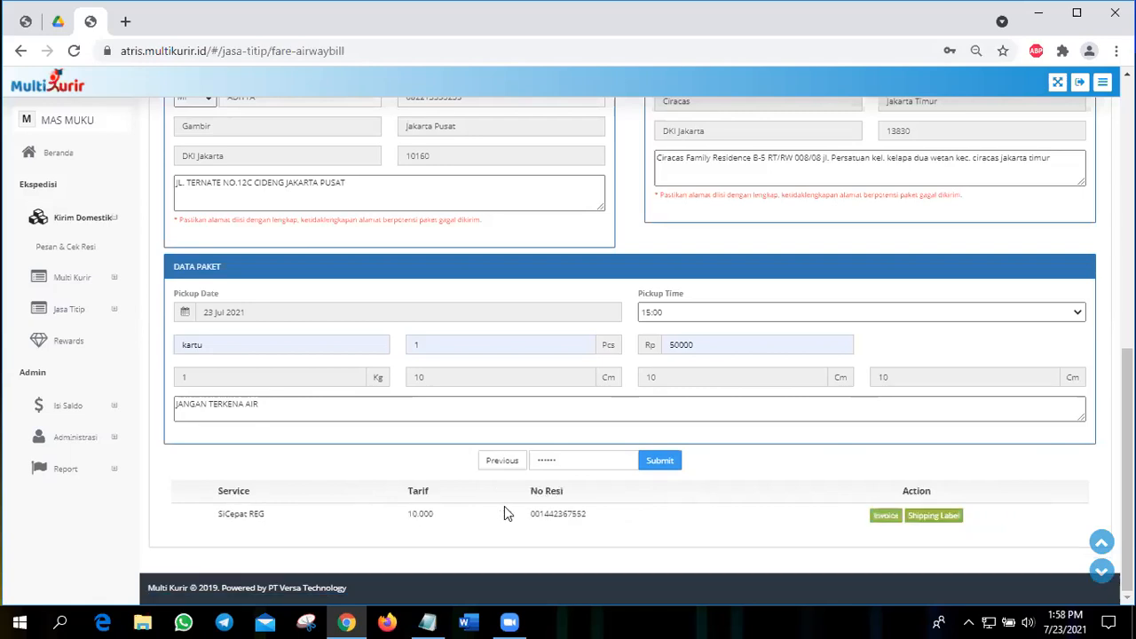
{"action": "double_click", "coordinate": [568, 515]}
Step: View the order's invoice, checking its receipt number and shipping total, and view its shipping label
{"action": "left_click", "coordinate": [884, 520]}
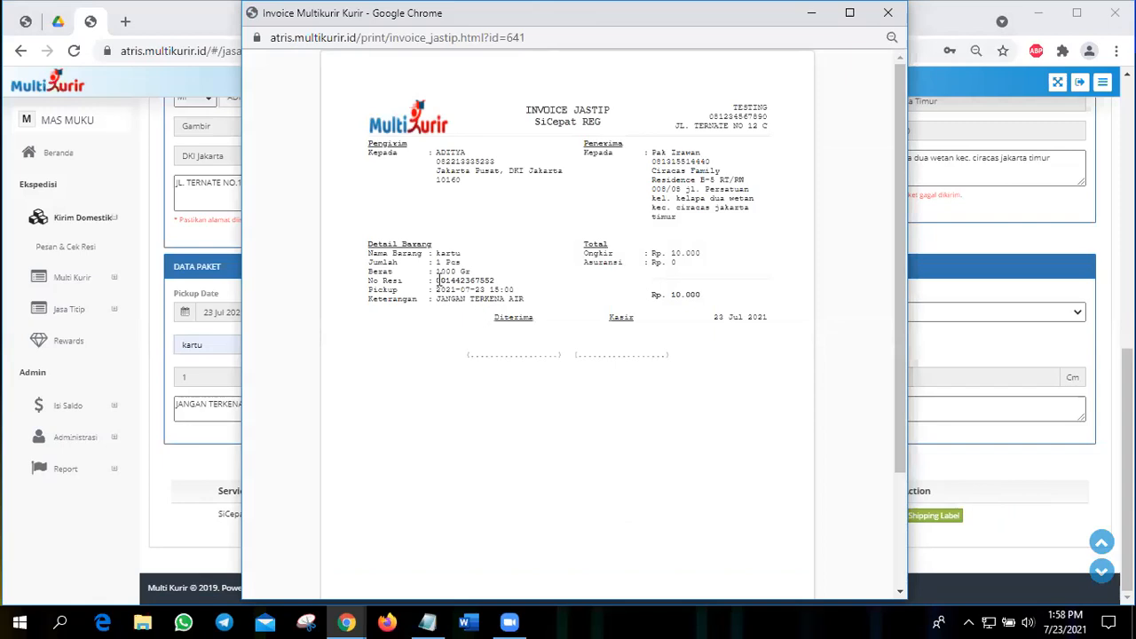
{"action": "left_click_drag", "start_coordinate": [437, 280], "coordinate": [492, 279]}
{"action": "double_click", "coordinate": [710, 259]}
{"action": "left_click", "coordinate": [676, 317]}
{"action": "left_click", "coordinate": [888, 12]}
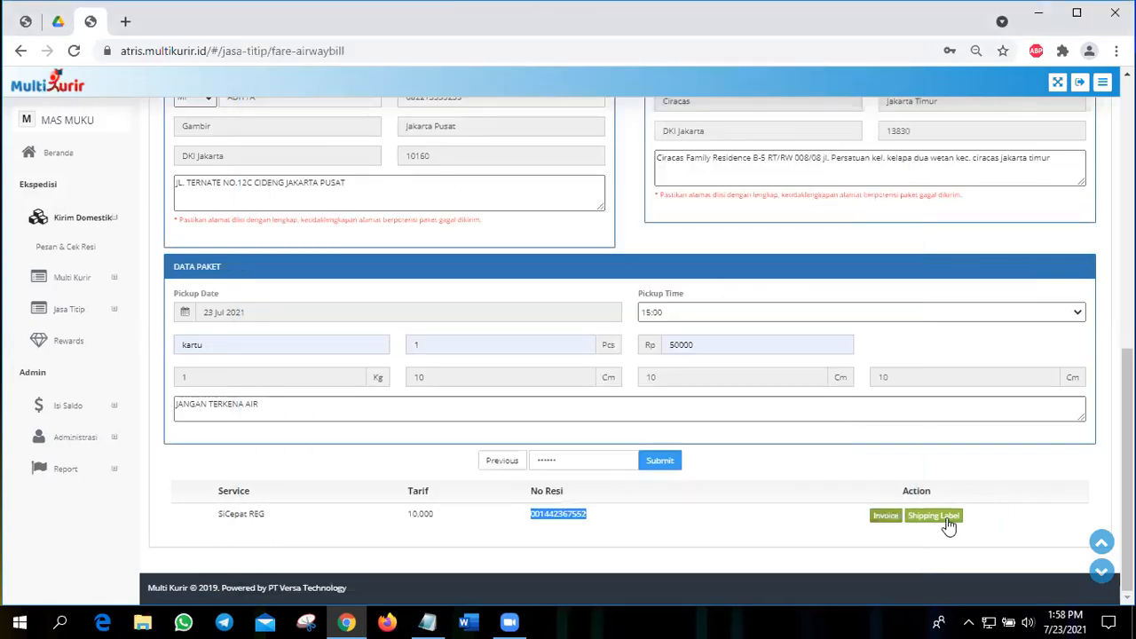
{"action": "left_click", "coordinate": [946, 521]}
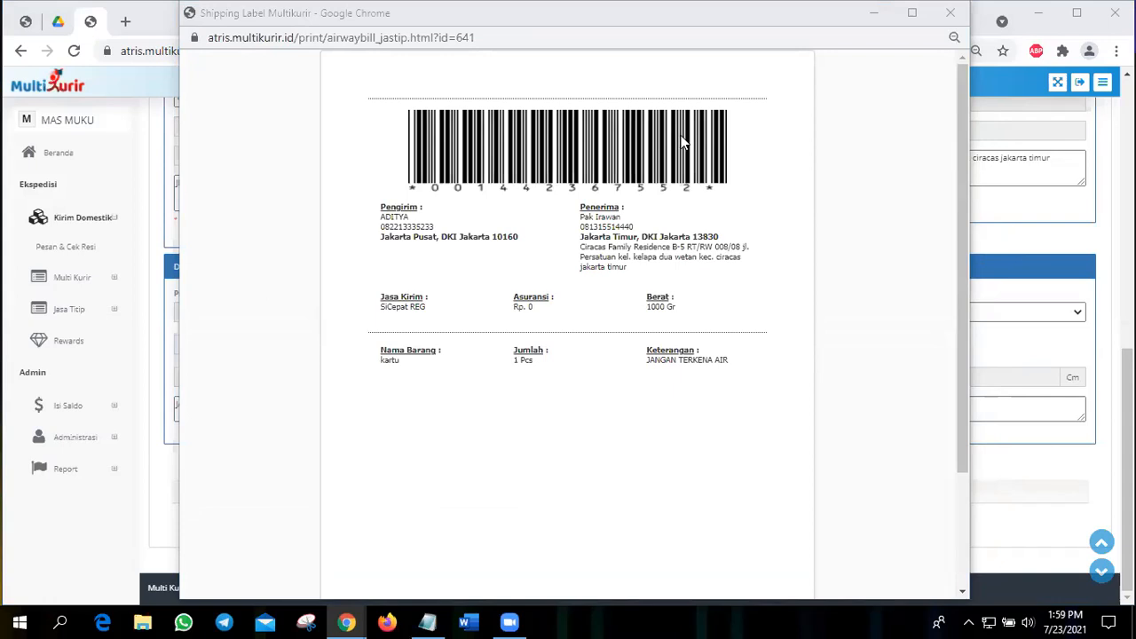
{"action": "left_click", "coordinate": [957, 13]}
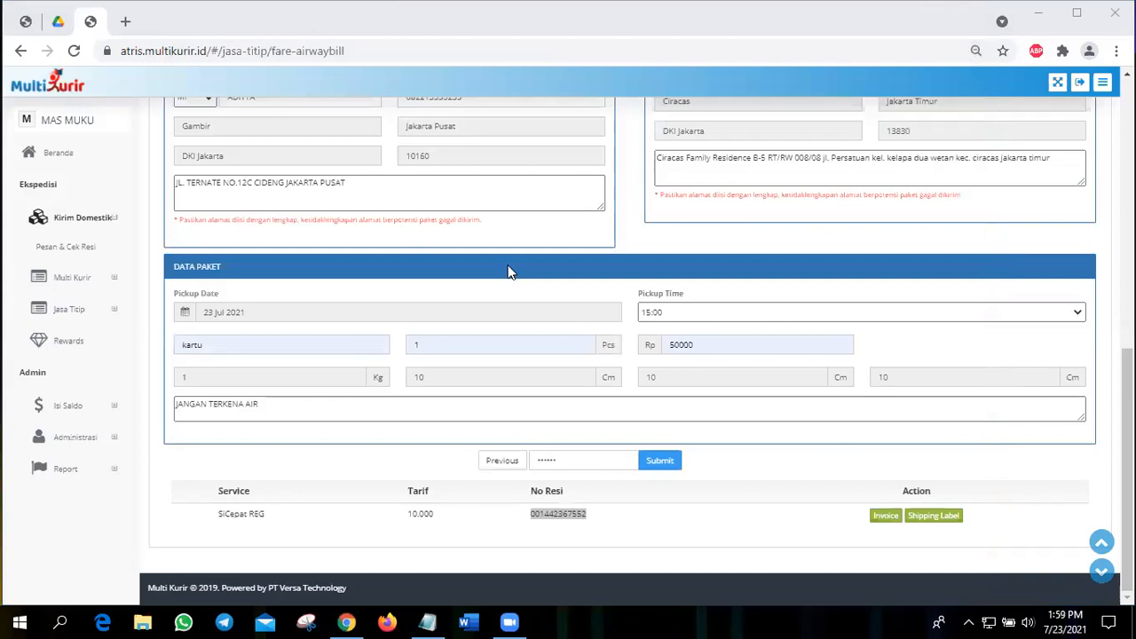
Step: Change the destination in the domestic rate check to Jawa Barat, Kabupaten Bekasi, Babelan
{"action": "scroll", "coordinate": [508, 272], "scroll_direction": "up", "scroll_amount": 15}
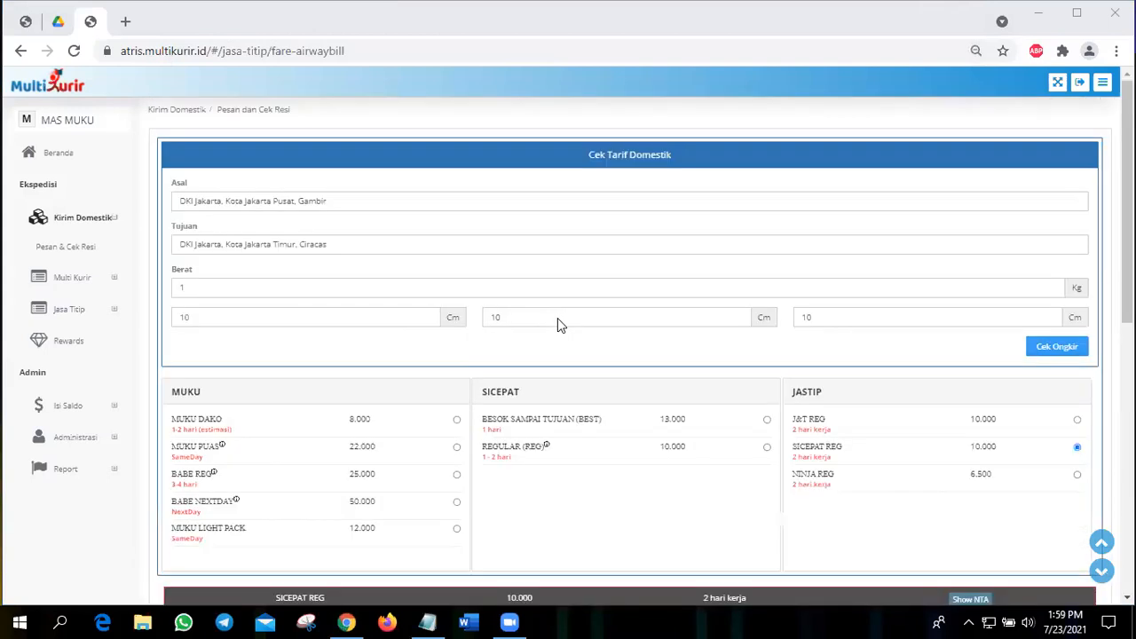
{"action": "scroll", "coordinate": [558, 321], "scroll_direction": "down", "scroll_amount": 3}
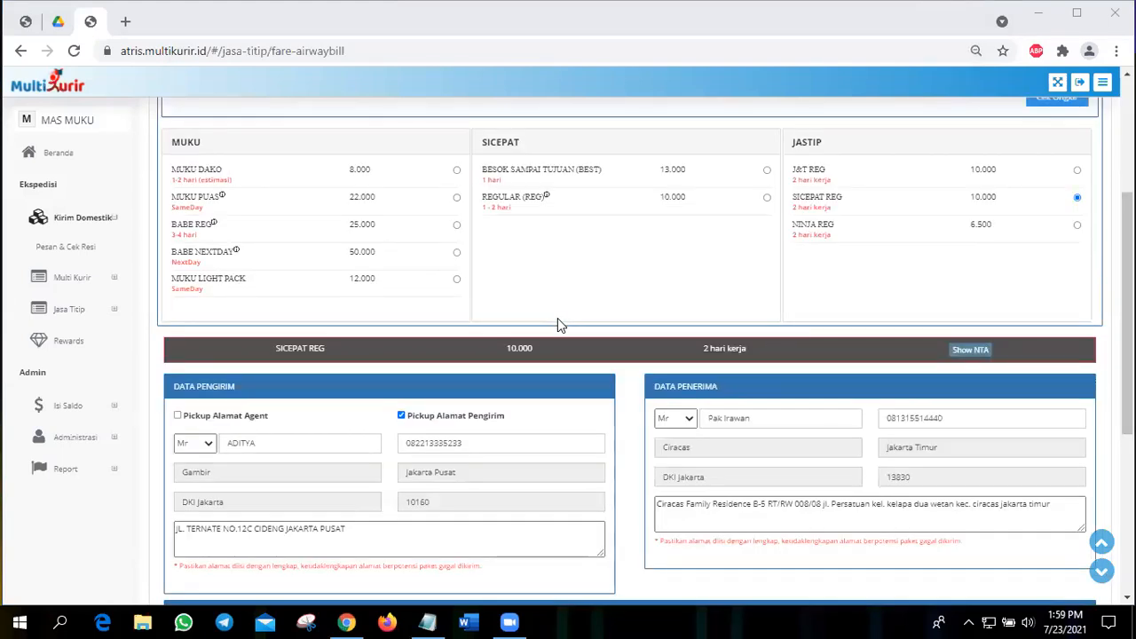
{"action": "scroll", "coordinate": [390, 250], "scroll_direction": "up", "scroll_amount": 3}
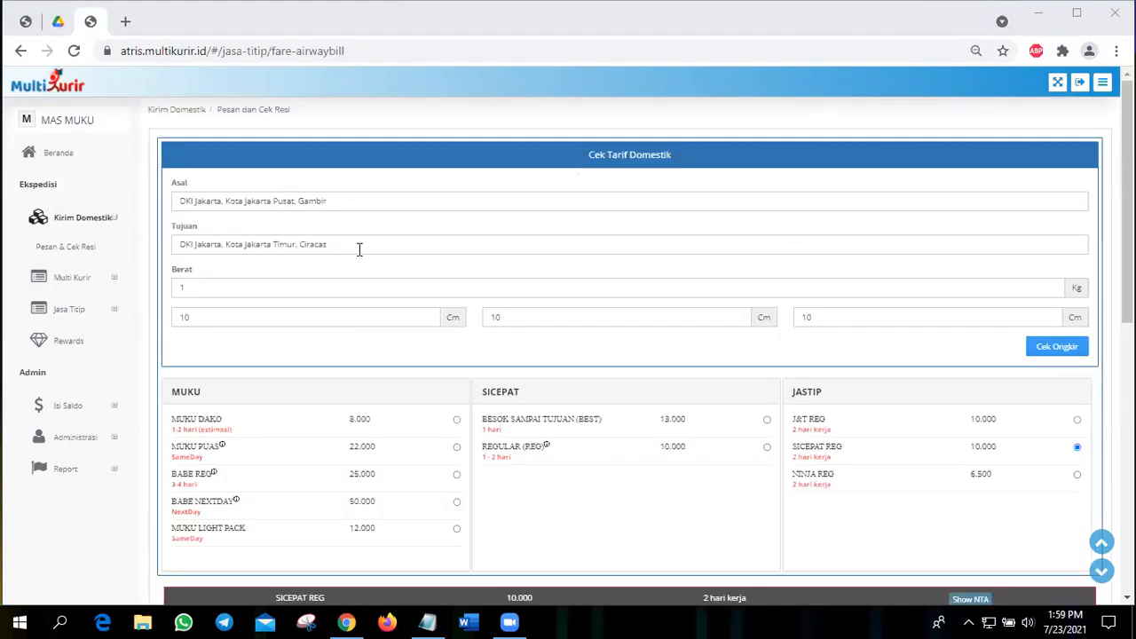
{"action": "left_click", "coordinate": [89, 246]}
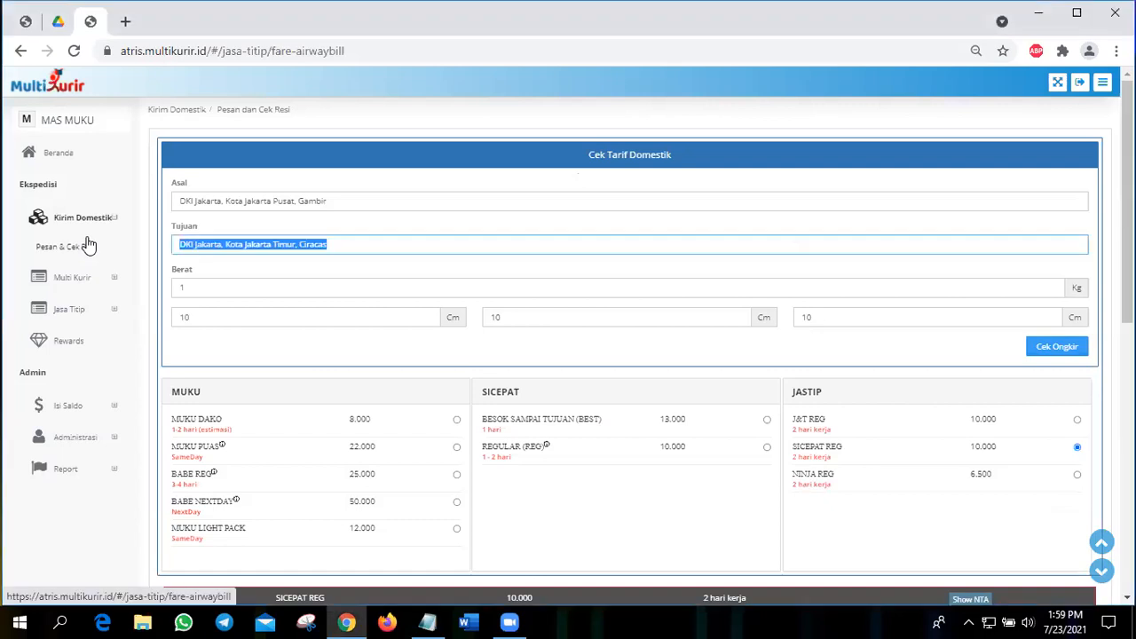
{"action": "type", "text": "BABELAN"}
{"action": "left_click", "coordinate": [236, 266]}
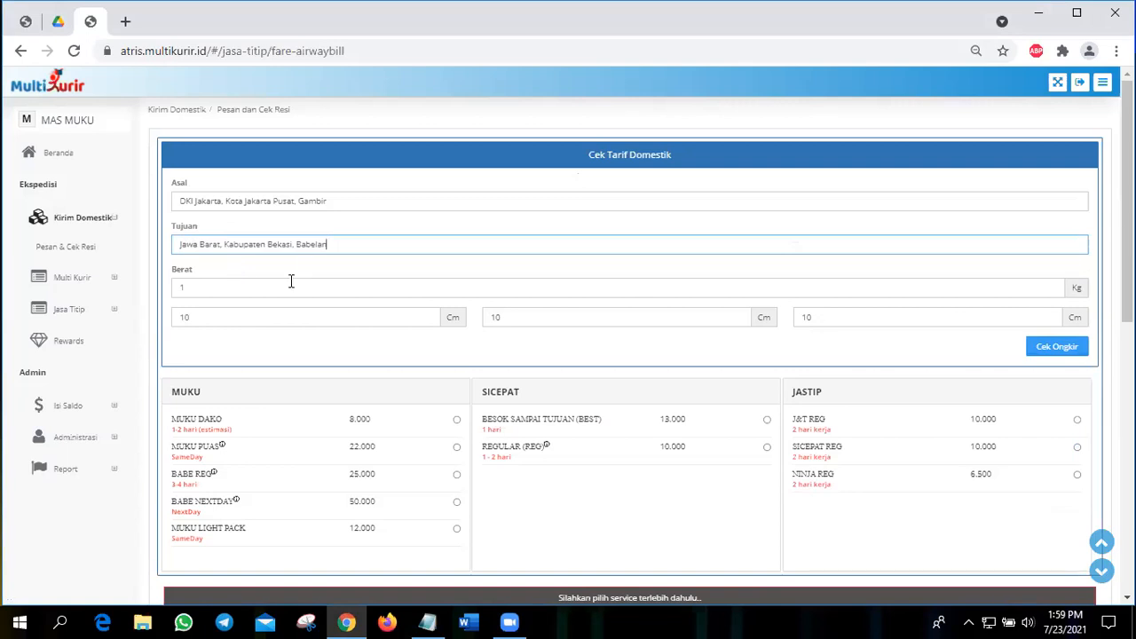
Step: Set the parcel weight to 8 kg and its length to 50 cm
{"action": "left_click", "coordinate": [291, 282]}
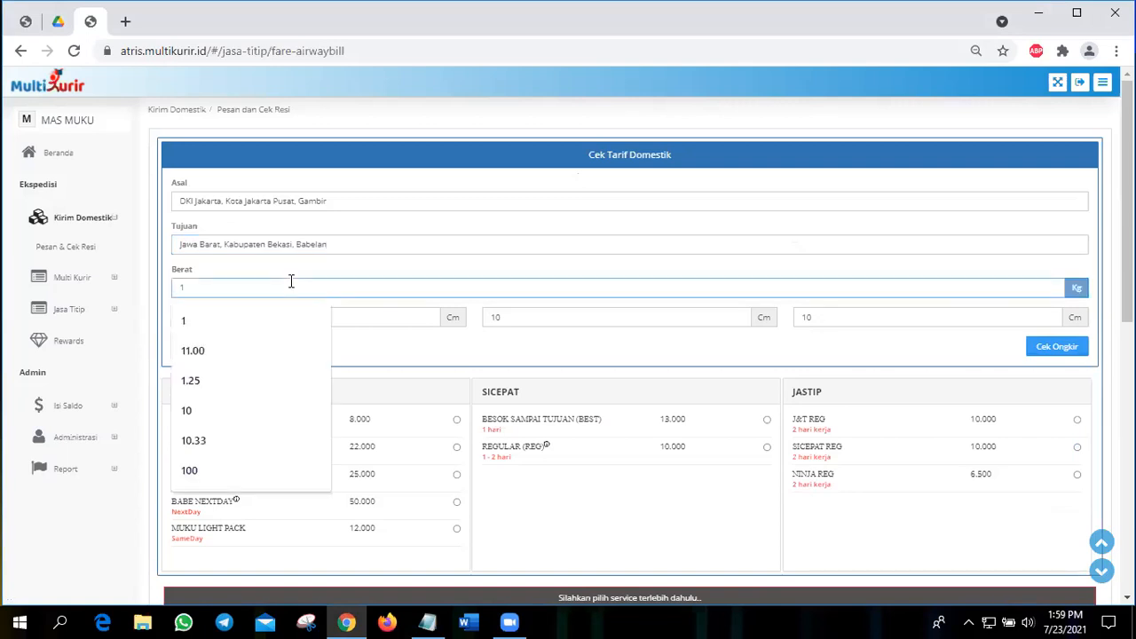
{"action": "key", "text": "BackSpace"}
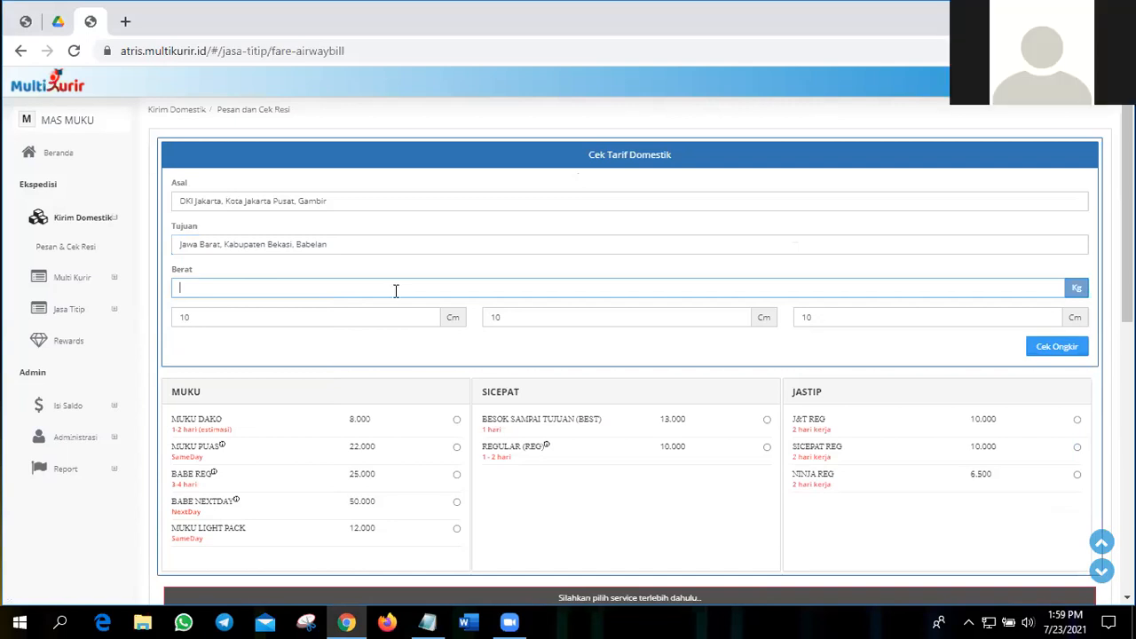
{"action": "type", "text": "8"}
{"action": "left_click", "coordinate": [376, 321]}
{"action": "key", "text": "BackSpace"}
{"action": "key", "text": "BackSpace"}
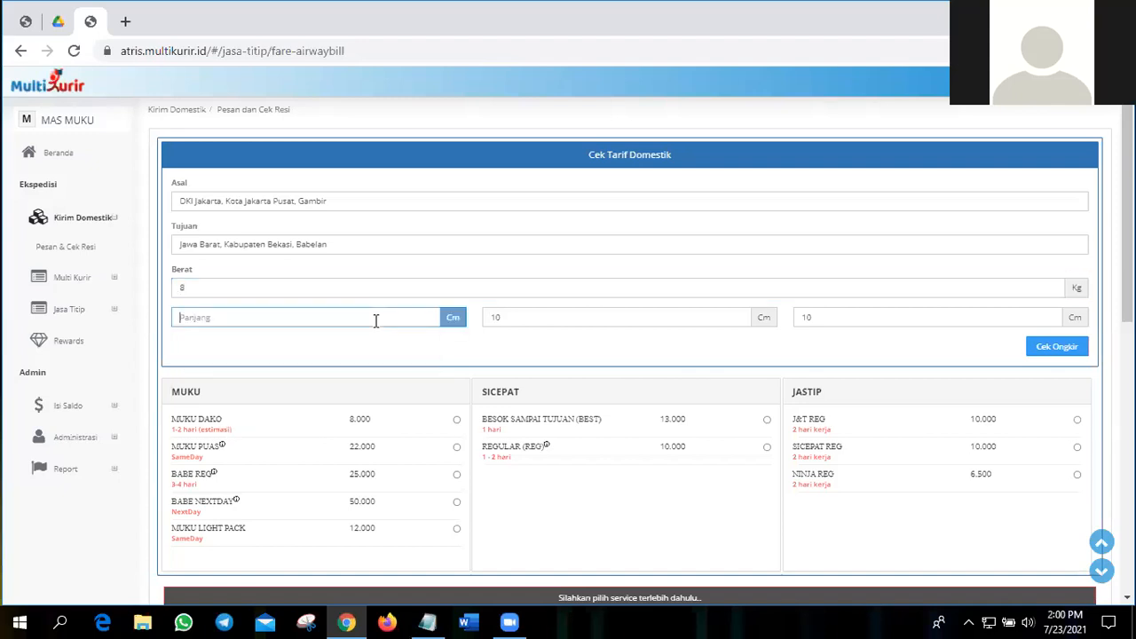
{"action": "left_click", "coordinate": [375, 321]}
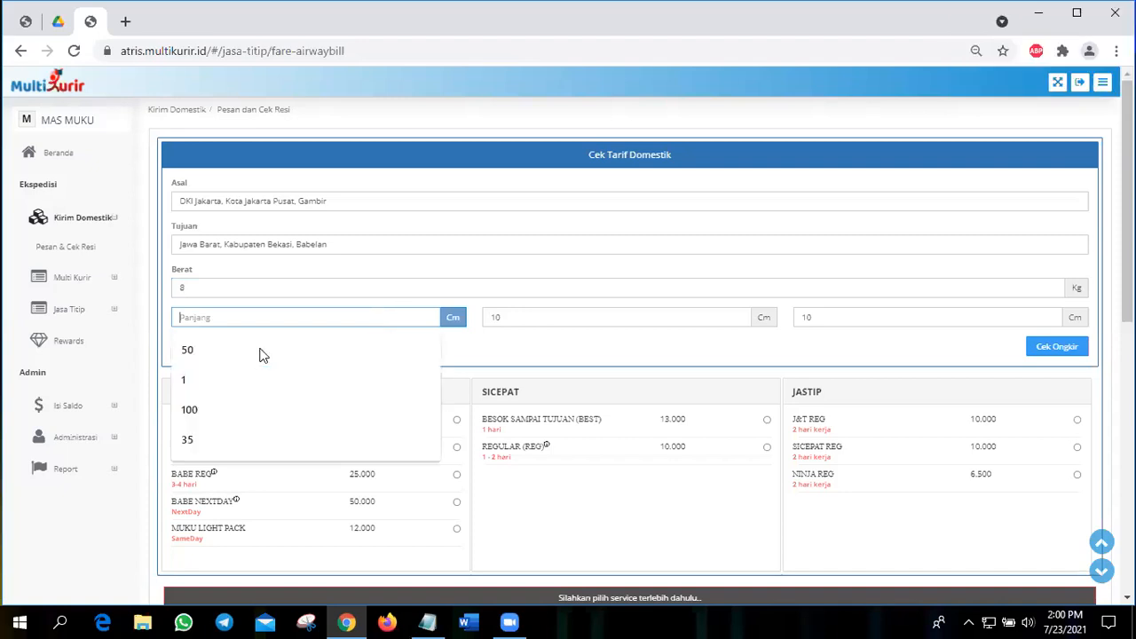
{"action": "left_click", "coordinate": [263, 354]}
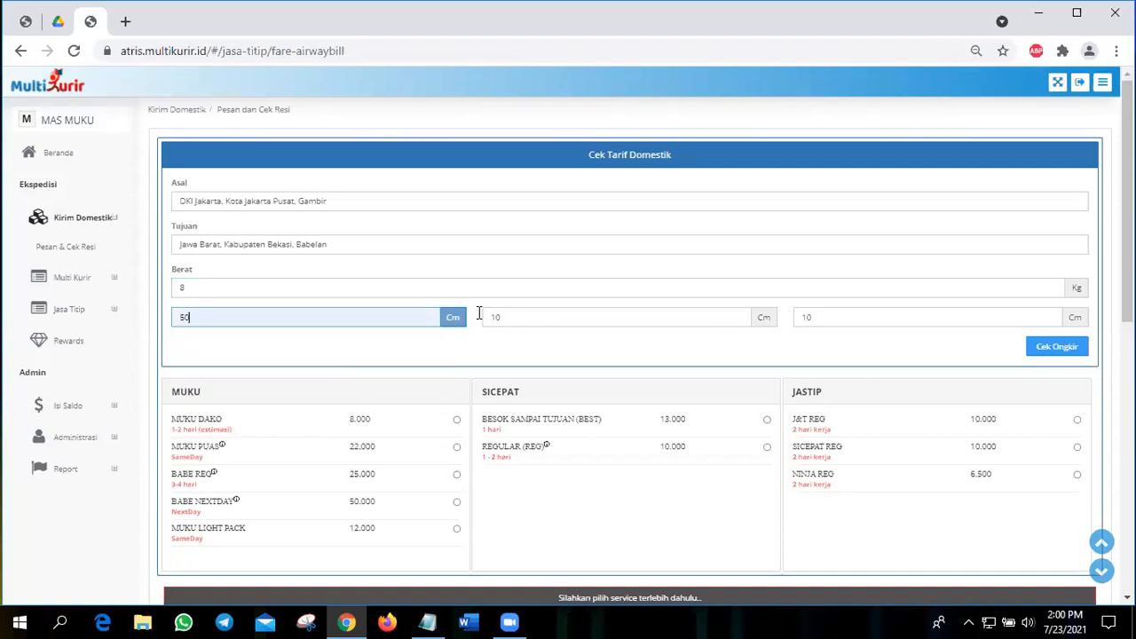
Step: Set the parcel width to 40 cm and its height to 33 cm
{"action": "key", "text": "Tab"}
{"action": "key", "text": "BackSpace"}
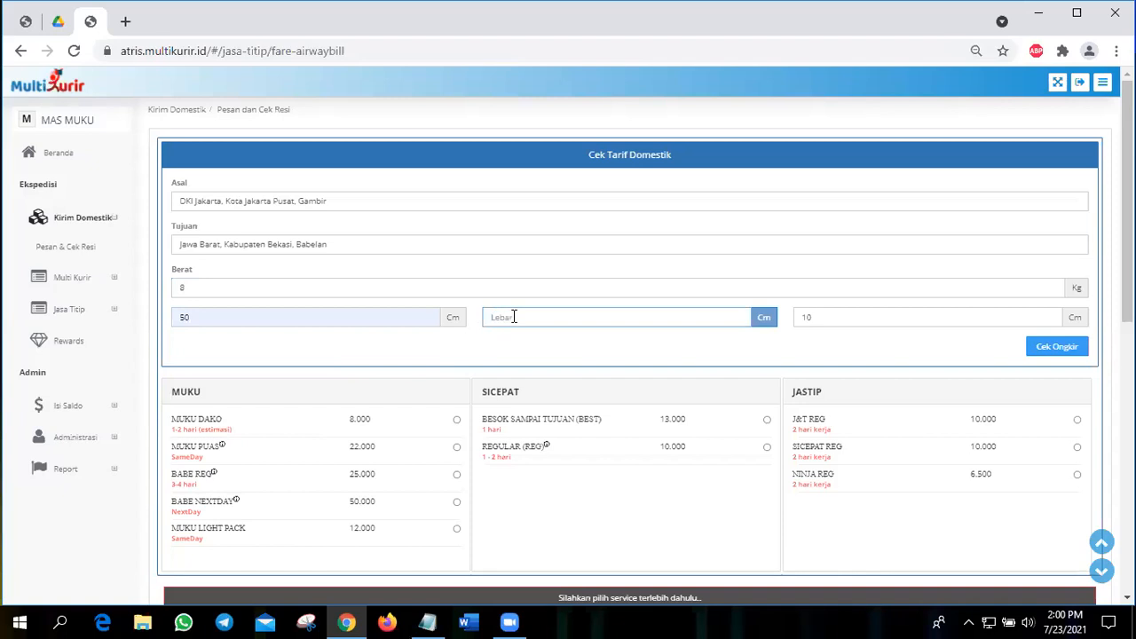
{"action": "left_click", "coordinate": [514, 317]}
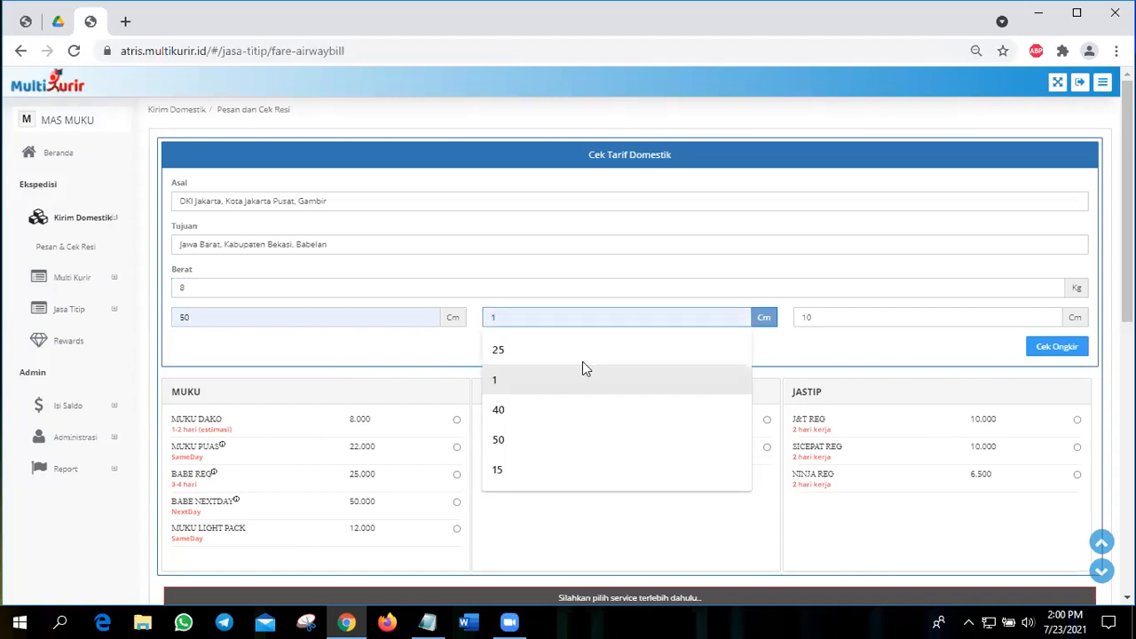
{"action": "left_click", "coordinate": [586, 409]}
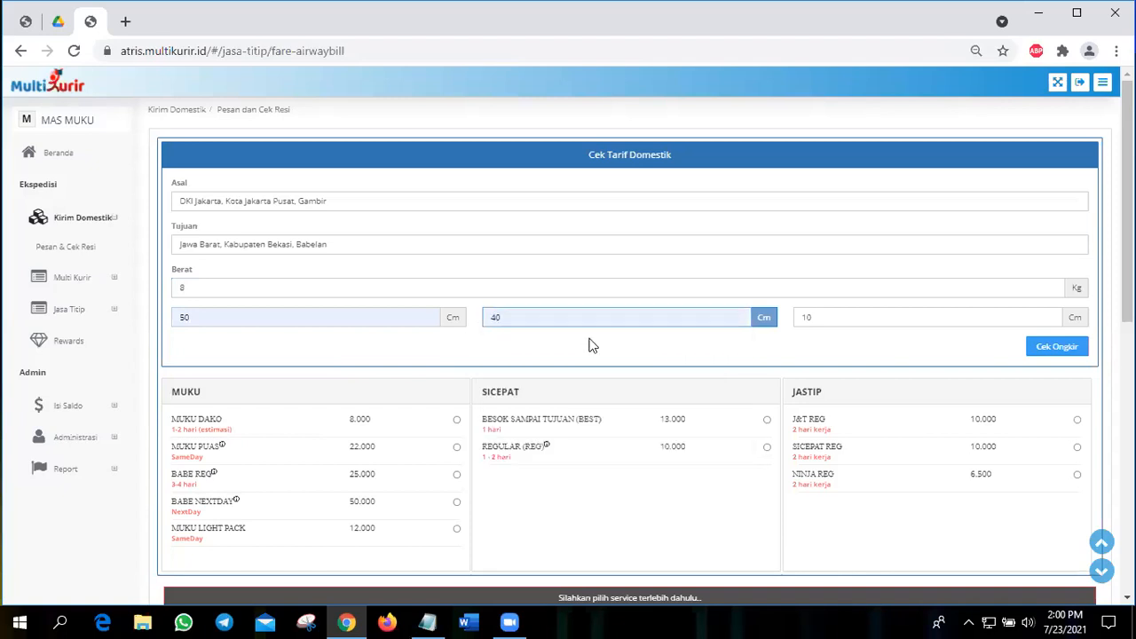
{"action": "left_click", "coordinate": [806, 321]}
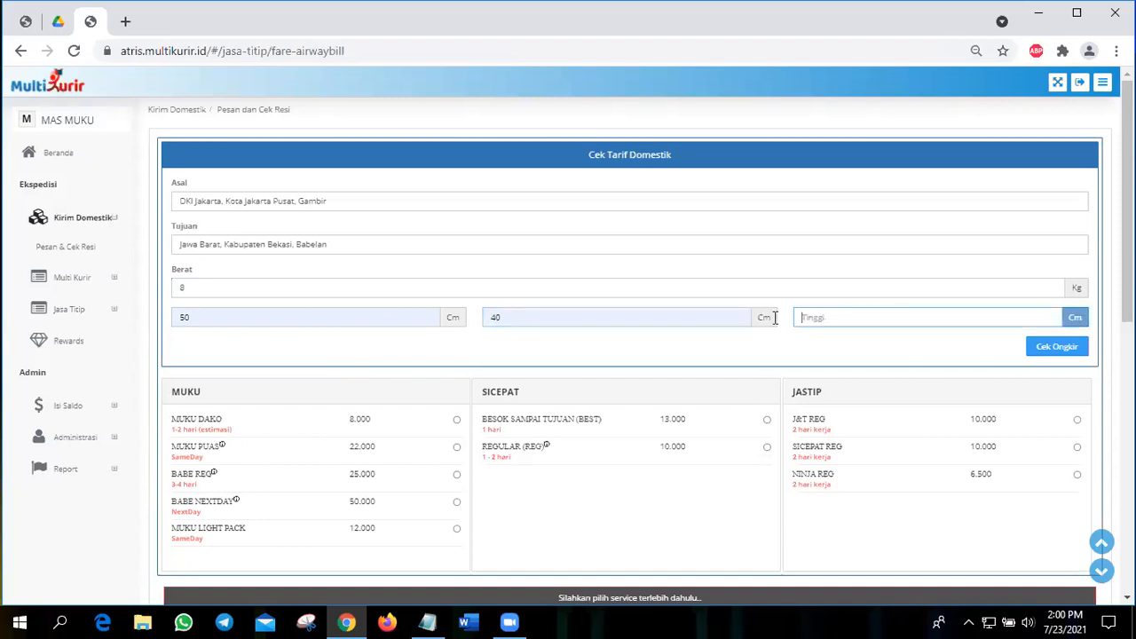
{"action": "left_click", "coordinate": [828, 317]}
{"action": "left_click", "coordinate": [832, 408]}
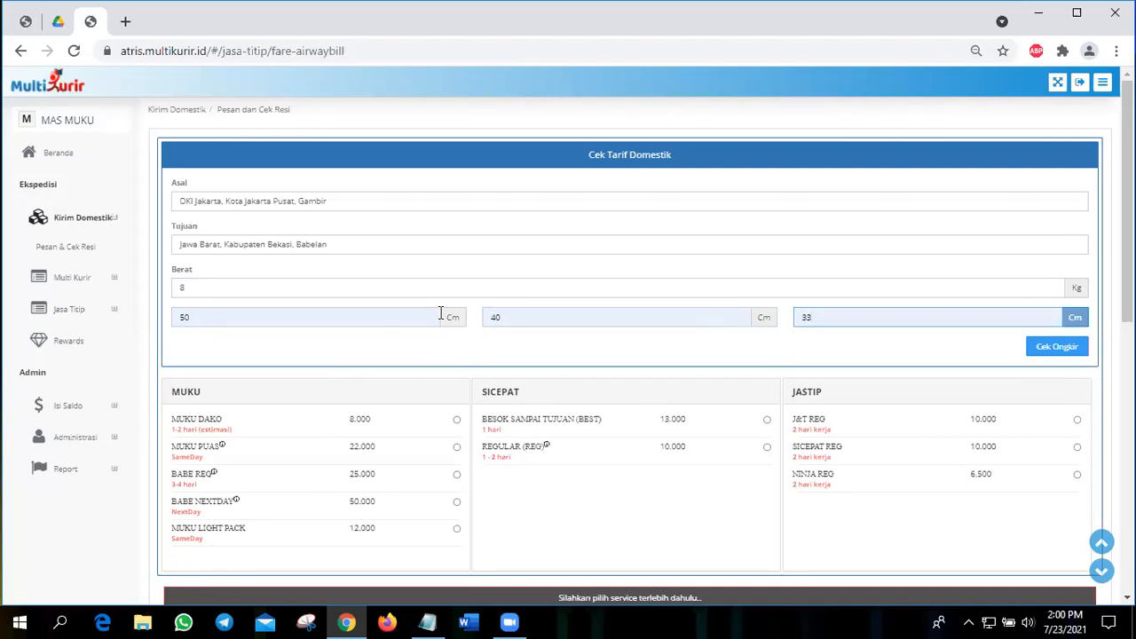
Step: Review the entered weight and dimensions, and calculate the shipping rates from Gambir to Babelan
{"action": "left_click", "coordinate": [261, 282]}
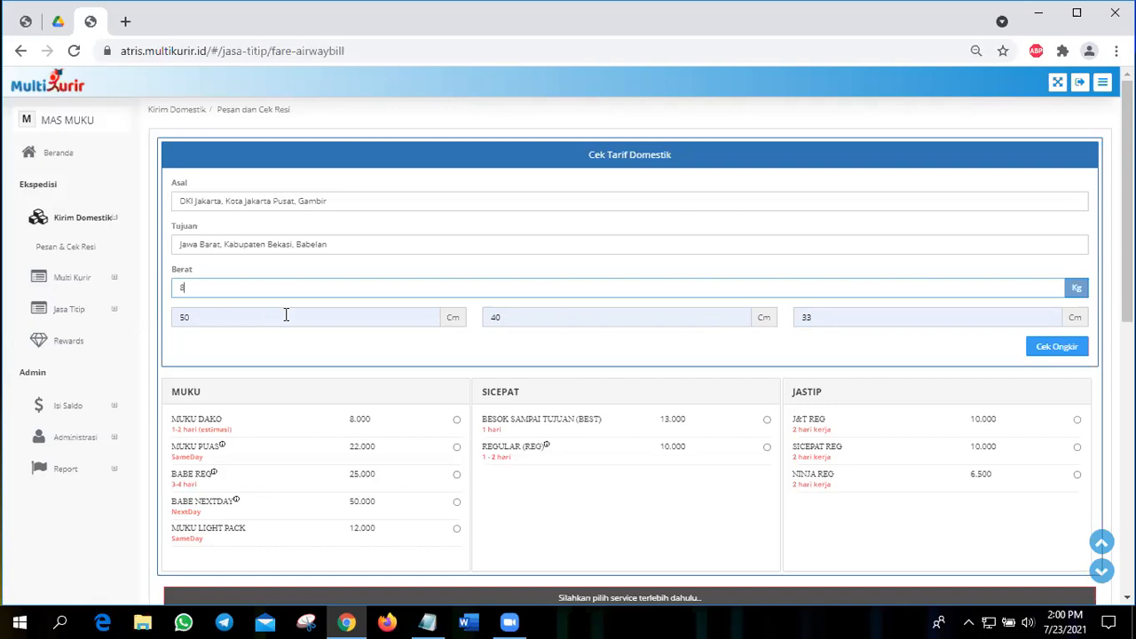
{"action": "left_click", "coordinate": [286, 314]}
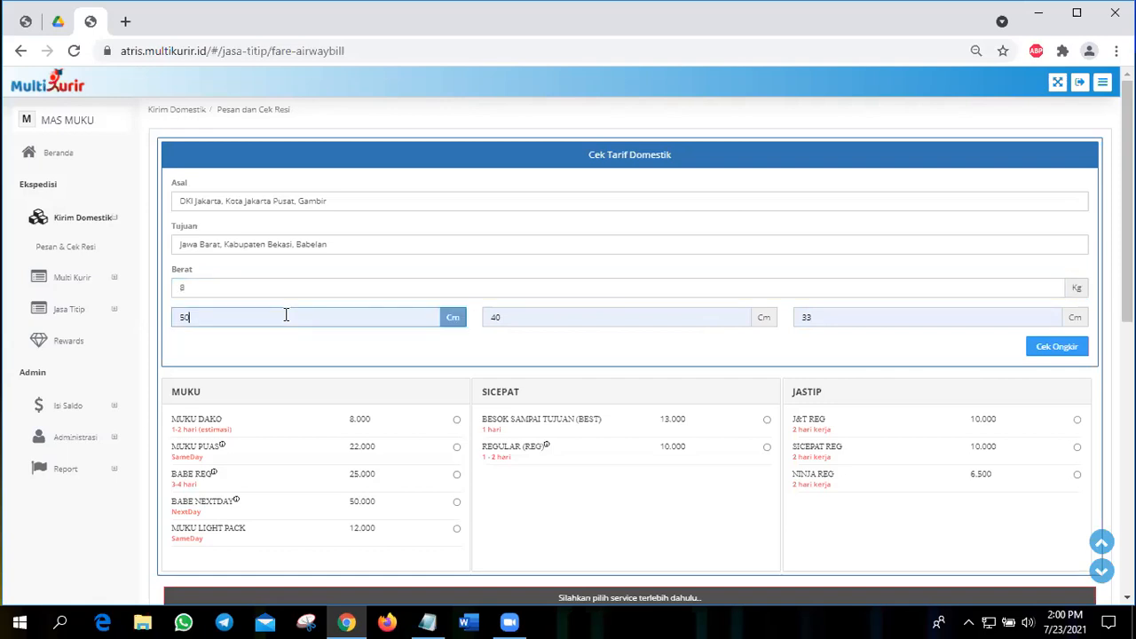
{"action": "left_click", "coordinate": [587, 317]}
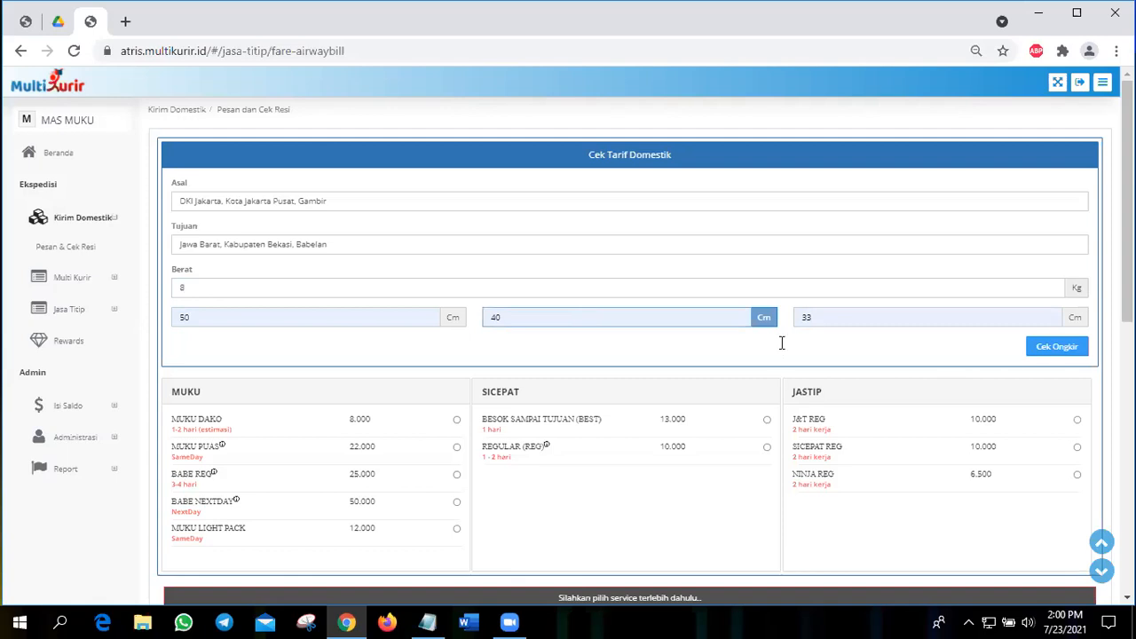
{"action": "left_click", "coordinate": [897, 320]}
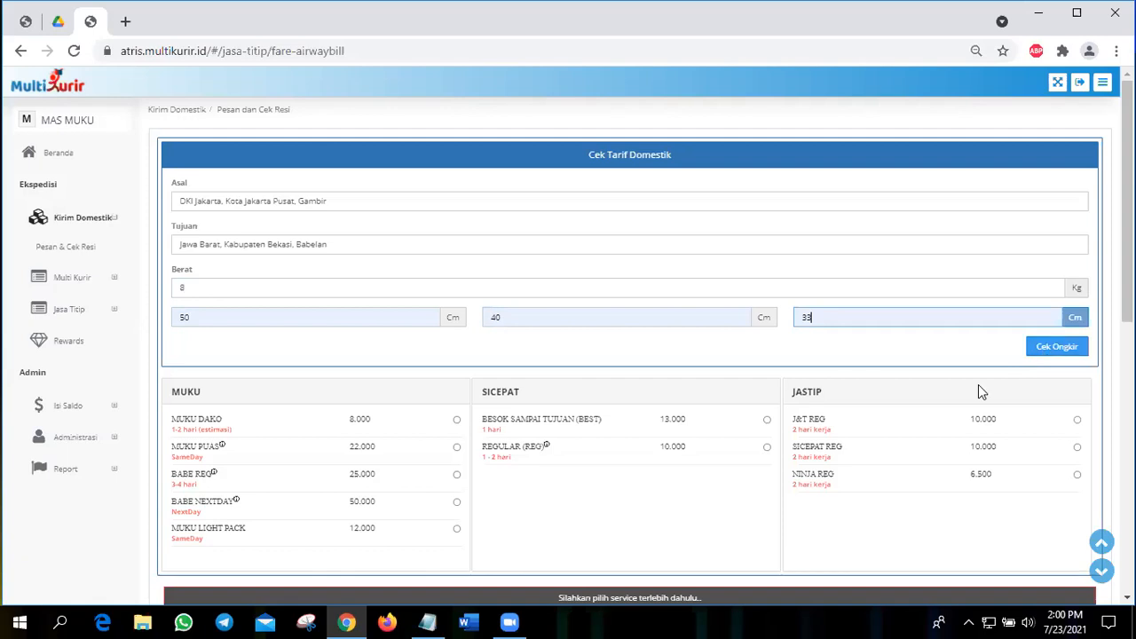
{"action": "scroll", "coordinate": [979, 384], "scroll_direction": "down", "scroll_amount": 2}
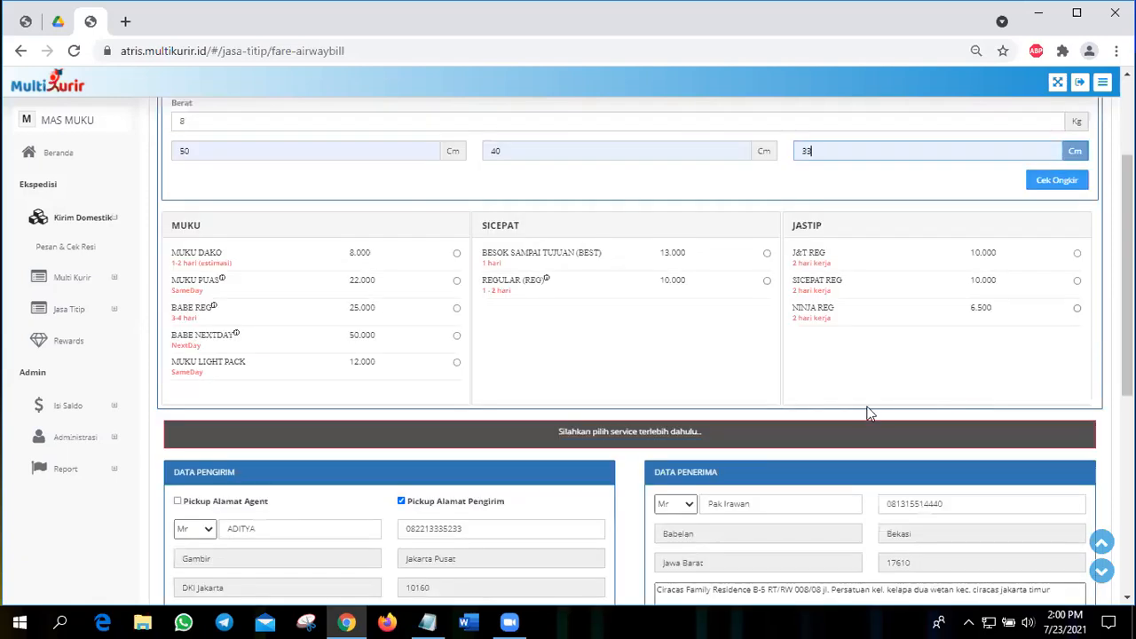
{"action": "scroll", "coordinate": [834, 382], "scroll_direction": "down", "scroll_amount": 2}
{"action": "scroll", "coordinate": [983, 290], "scroll_direction": "up", "scroll_amount": 3}
{"action": "left_click", "coordinate": [1045, 264]}
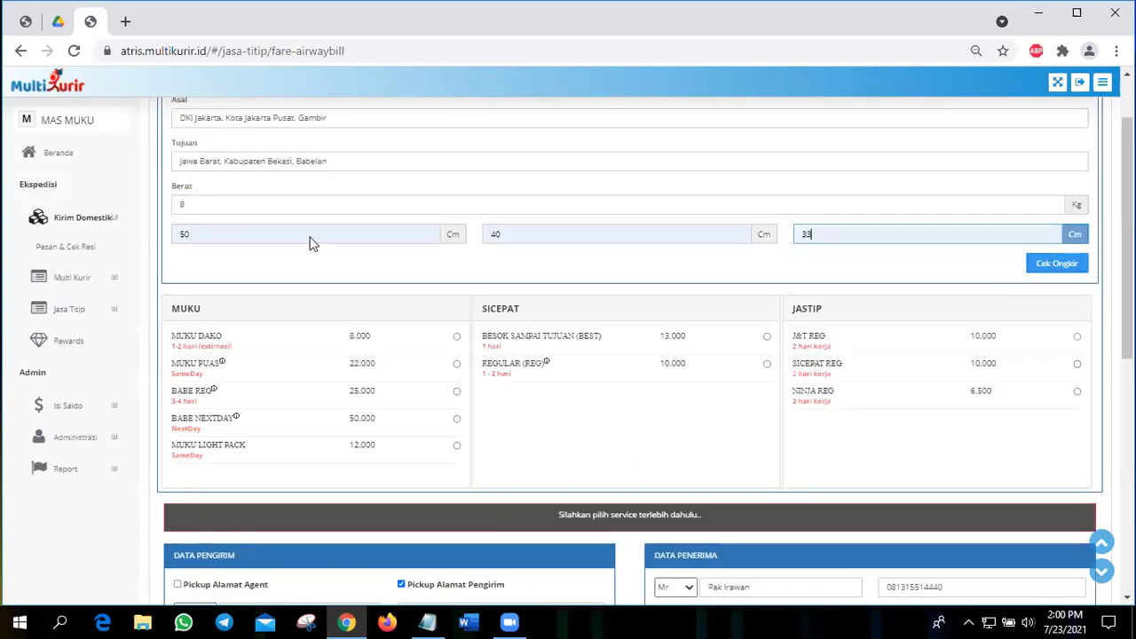
{"action": "scroll", "coordinate": [310, 244], "scroll_direction": "up", "scroll_amount": 1}
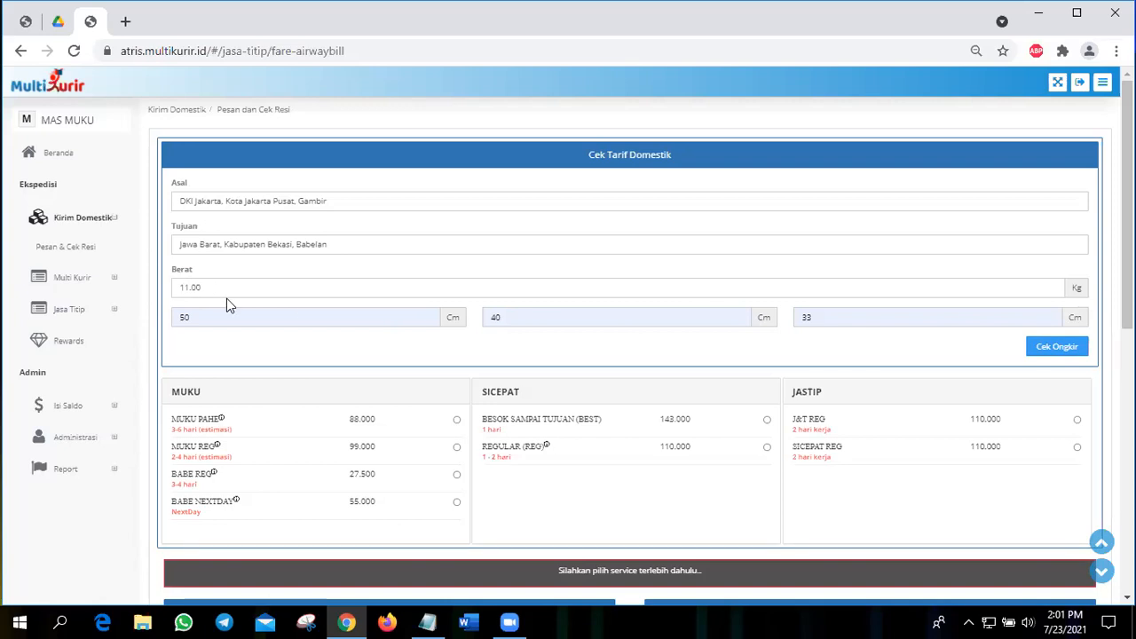
Step: Select the BABE REG service from the MUKU rates and read its tariff conditions
{"action": "scroll", "coordinate": [226, 298], "scroll_direction": "down", "scroll_amount": 1}
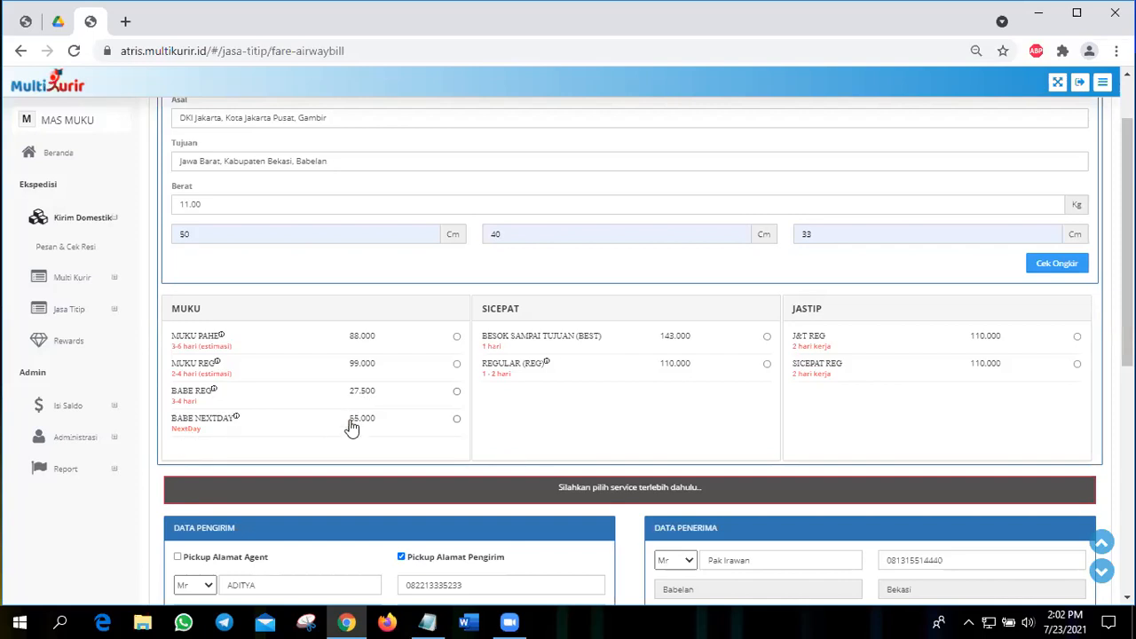
{"action": "left_click", "coordinate": [212, 390]}
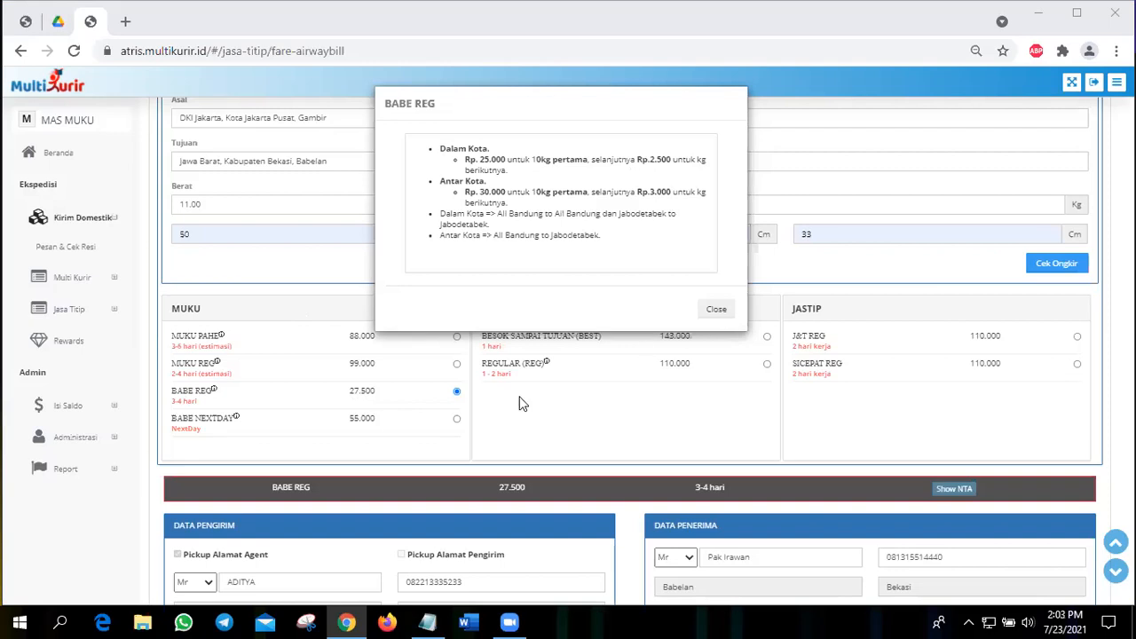
{"action": "left_click", "coordinate": [575, 394]}
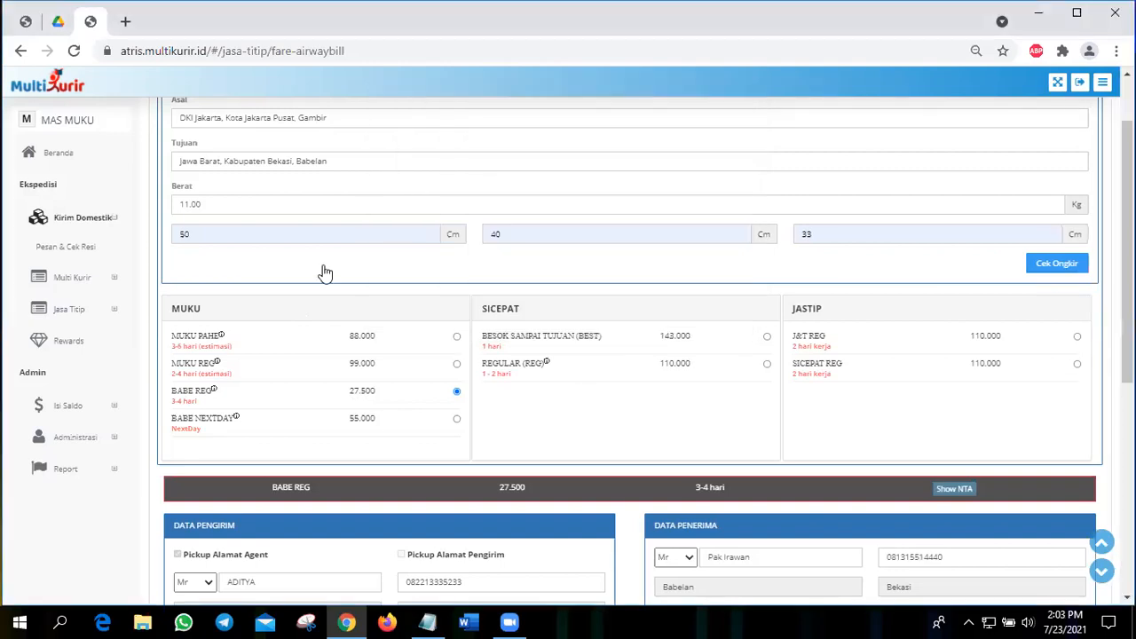
{"action": "scroll", "coordinate": [209, 247], "scroll_direction": "down", "scroll_amount": 2}
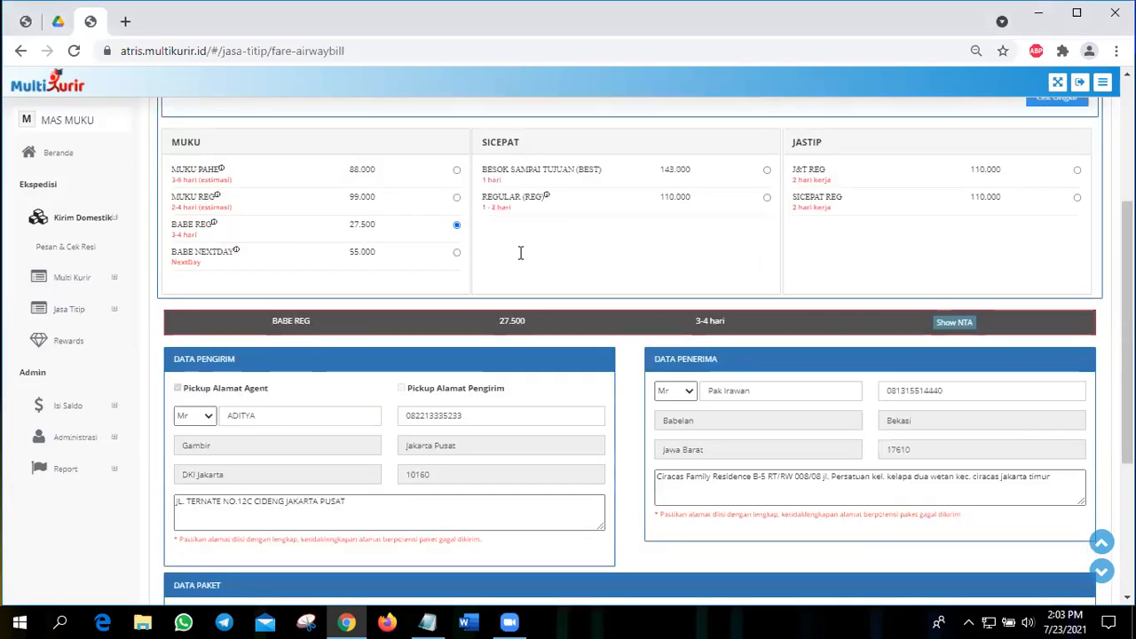
{"action": "scroll", "coordinate": [254, 325], "scroll_direction": "down", "scroll_amount": 1}
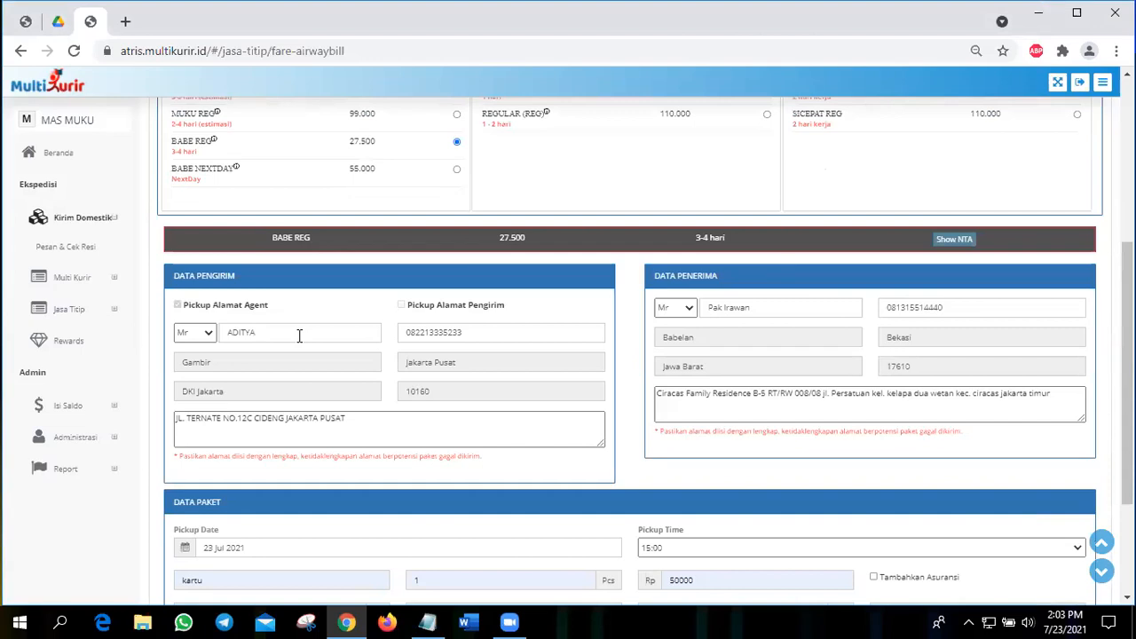
{"action": "scroll", "coordinate": [300, 335], "scroll_direction": "up", "scroll_amount": 1}
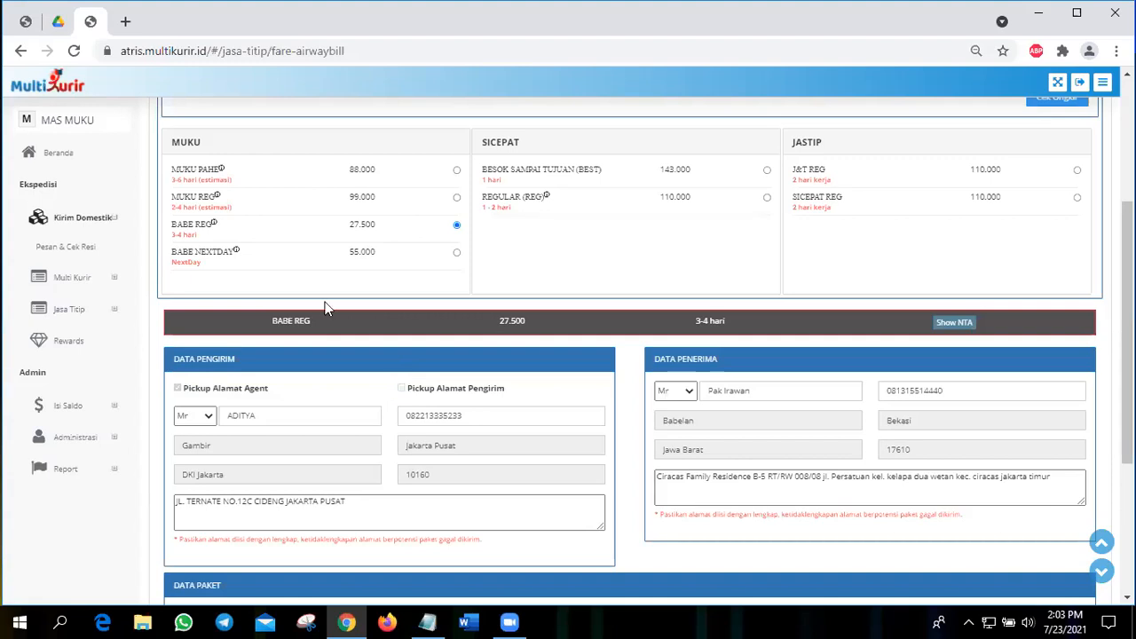
Step: Replace the recipient's name and phone number in the recipient data
{"action": "scroll", "coordinate": [354, 350], "scroll_direction": "down", "scroll_amount": 1}
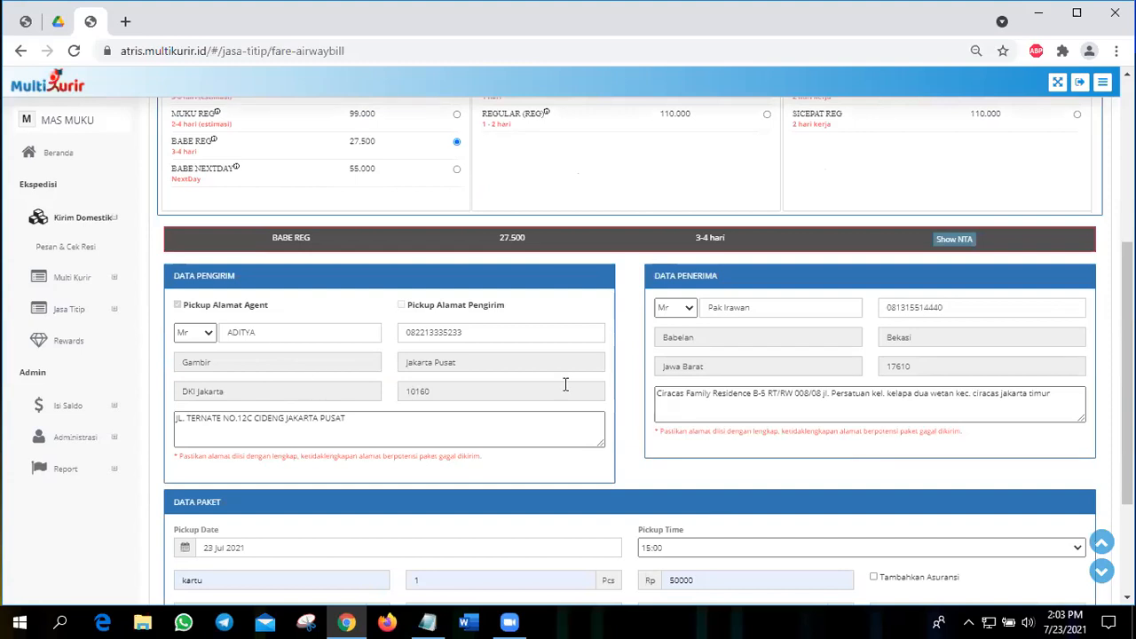
{"action": "left_click_drag", "start_coordinate": [765, 307], "coordinate": [685, 321]}
{"action": "key", "text": "BackSpace"}
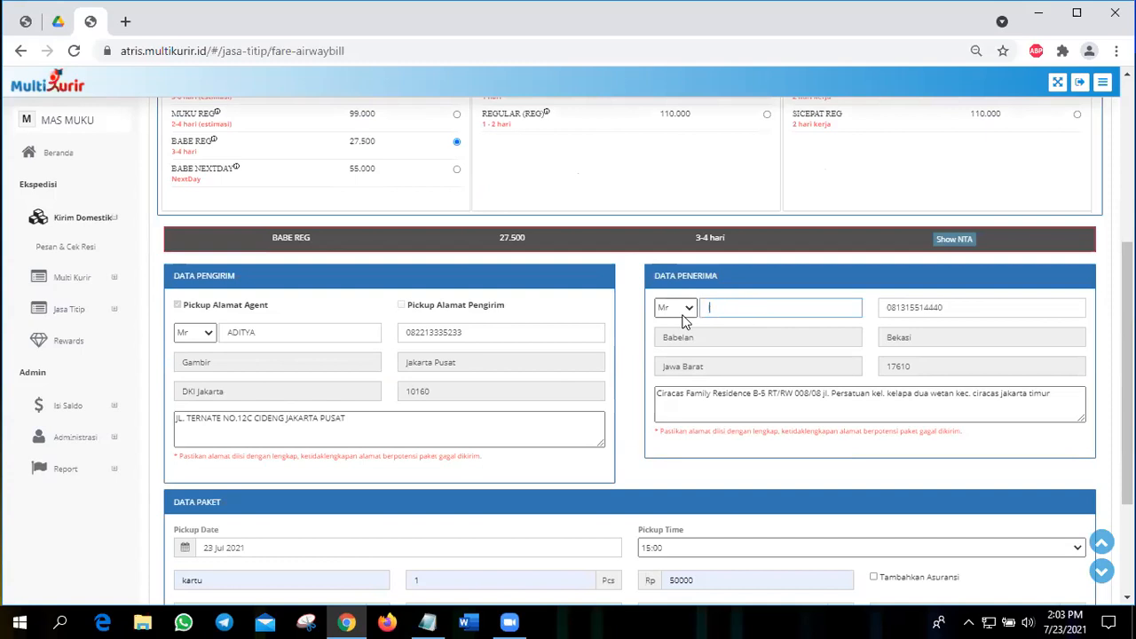
{"action": "type", "text": "IMAM"}
{"action": "double_click", "coordinate": [938, 308]}
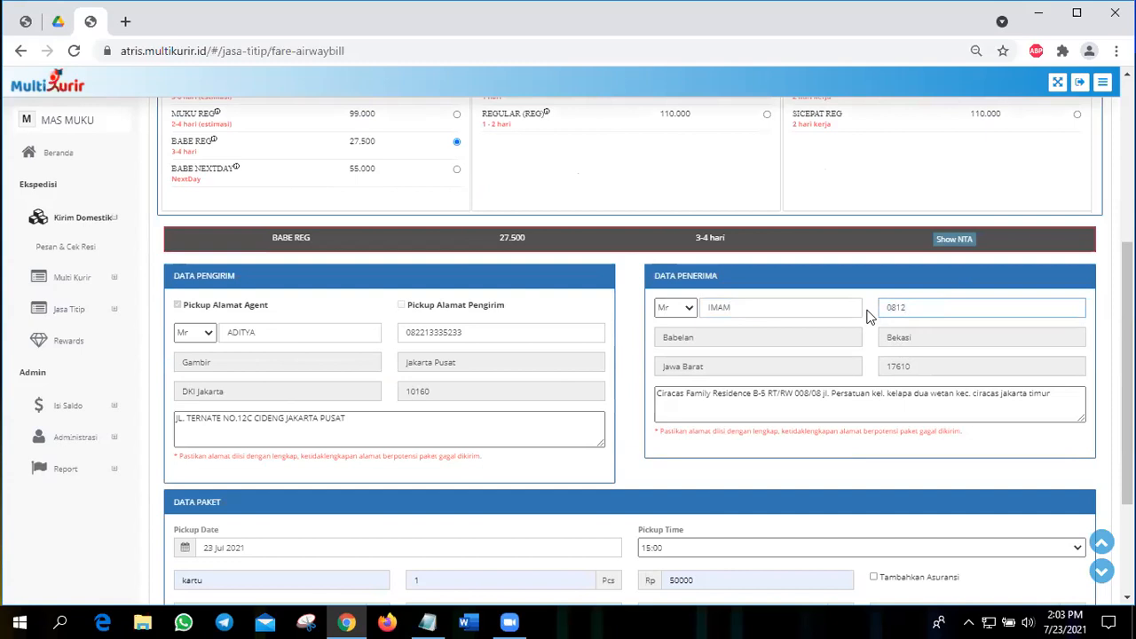
Step: Replace the recipient's street address with the new full address, including house number, RT/RW and province
{"action": "left_click_drag", "start_coordinate": [1052, 393], "coordinate": [660, 380]}
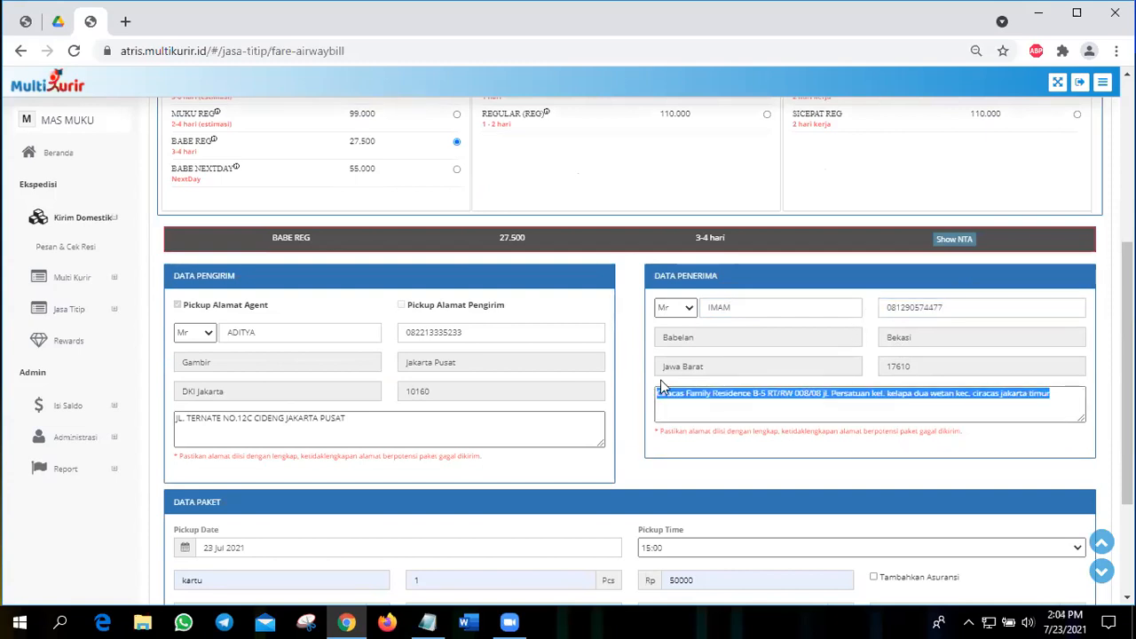
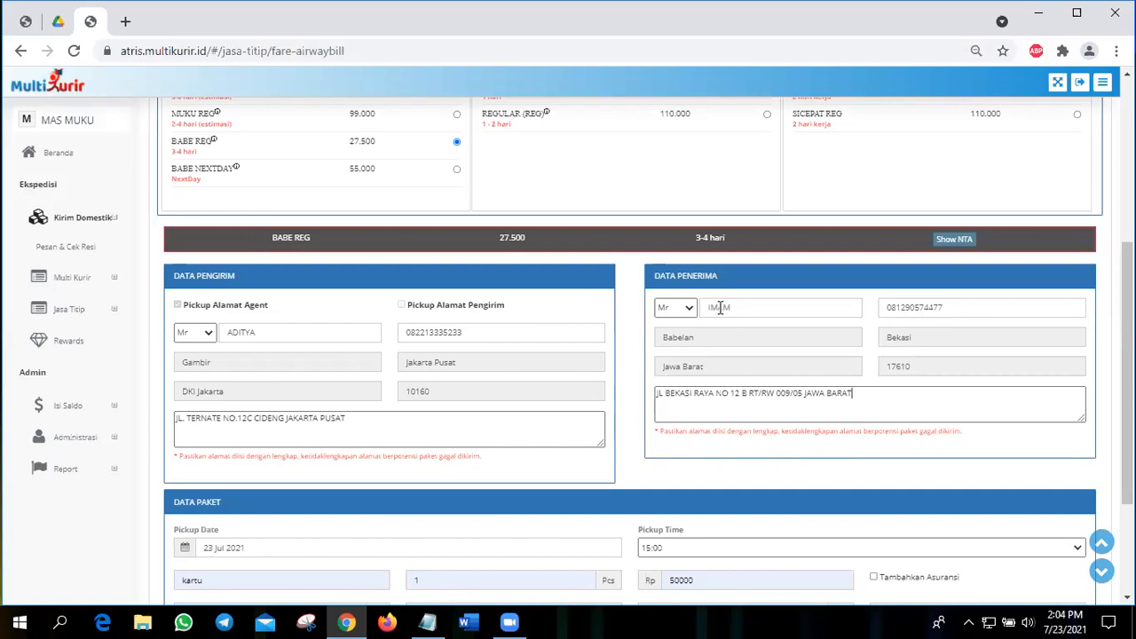
{"action": "left_click", "coordinate": [733, 395]}
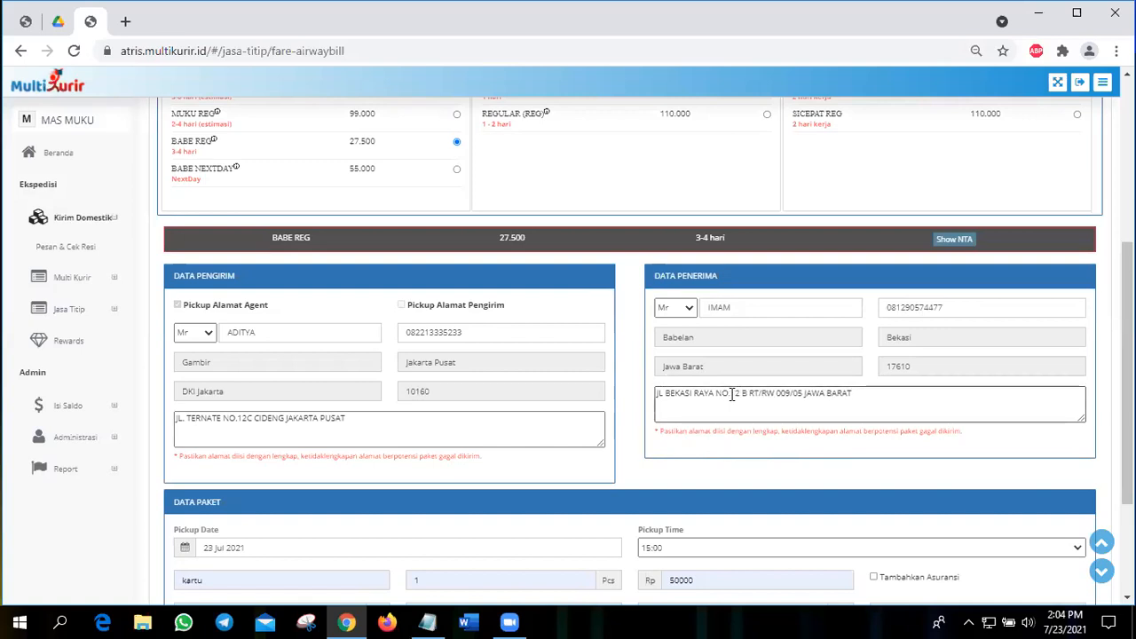
{"action": "type", "text": "."}
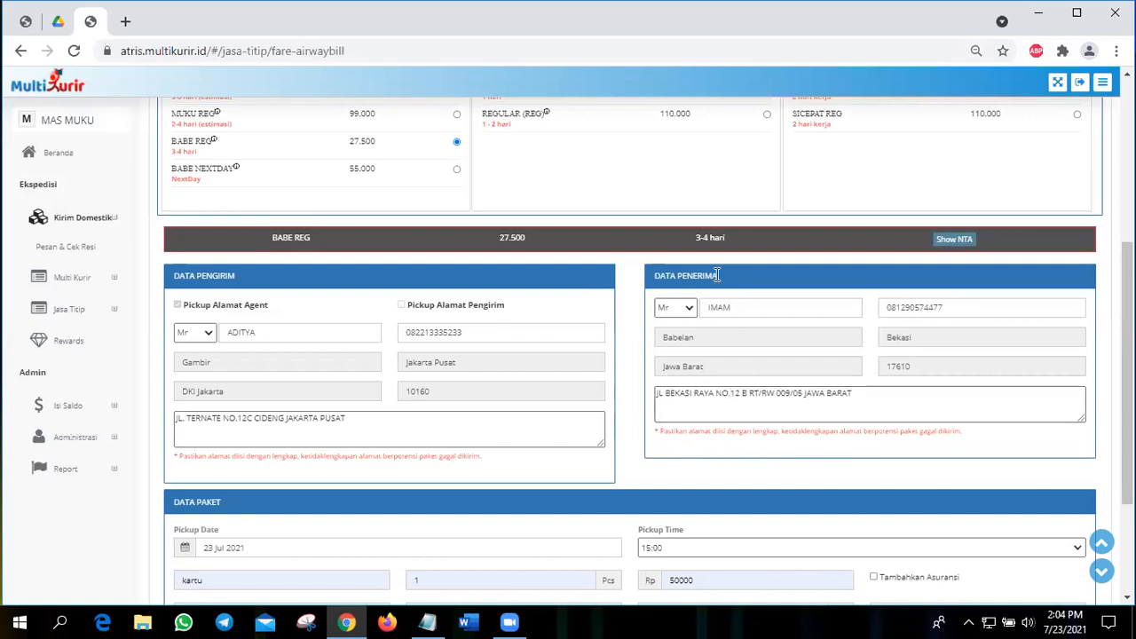
{"action": "left_click", "coordinate": [719, 310]}
{"action": "left_click", "coordinate": [752, 395]}
Step: Set the package contents to "makanan kering" and its declared value to Rp 100000
{"action": "scroll", "coordinate": [313, 404], "scroll_direction": "down", "scroll_amount": 3}
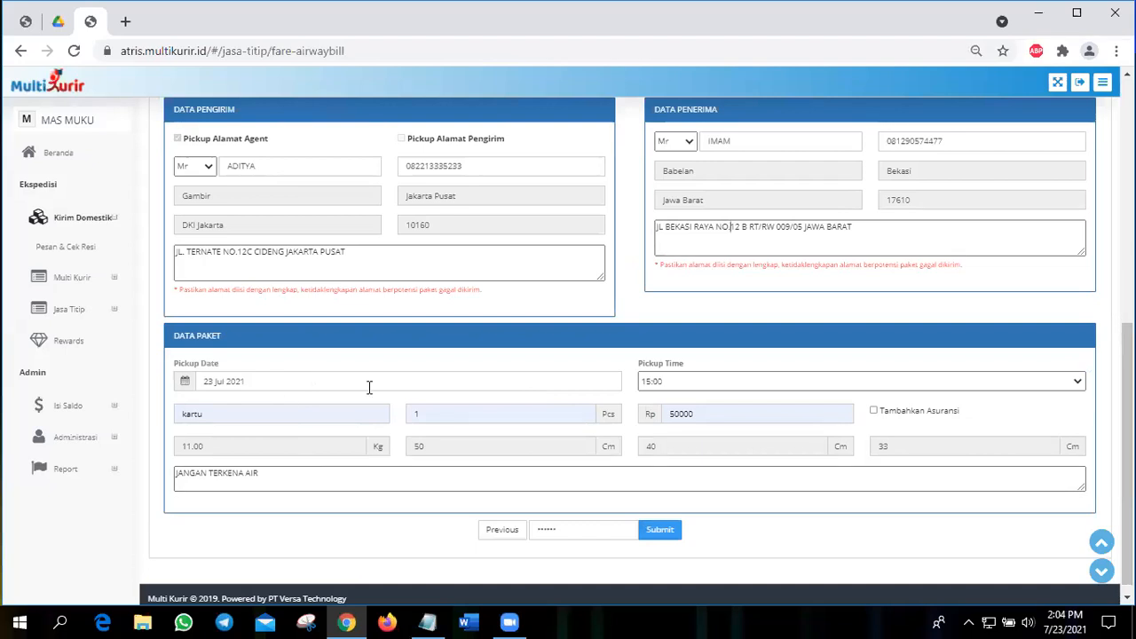
{"action": "double_click", "coordinate": [350, 418]}
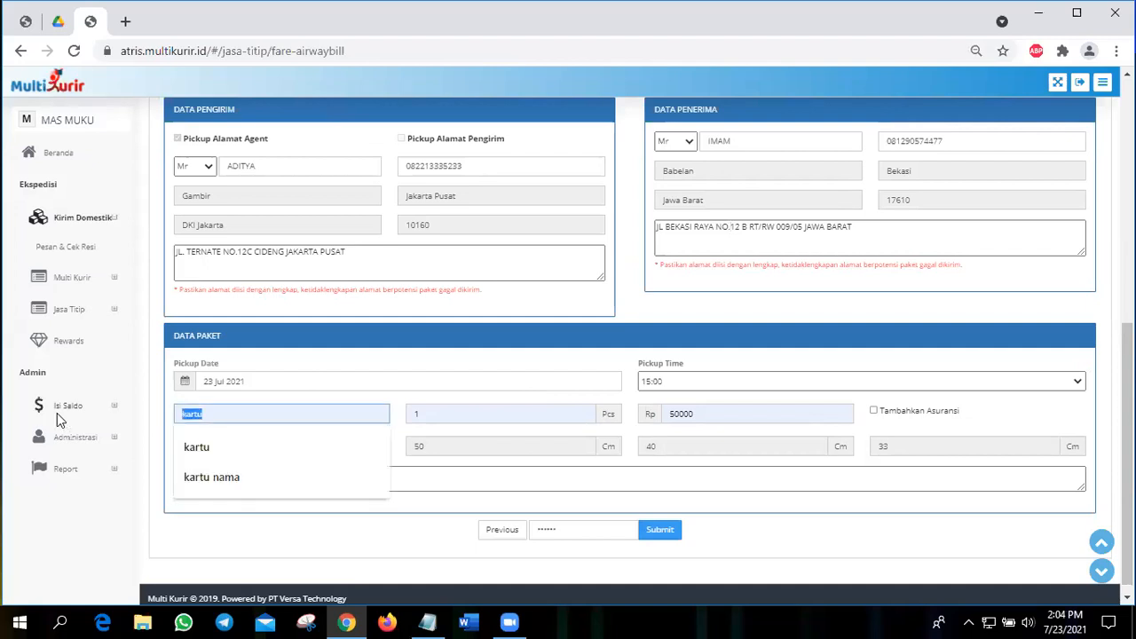
{"action": "key", "text": "BackSpace"}
{"action": "type", "text": "MAKA"}
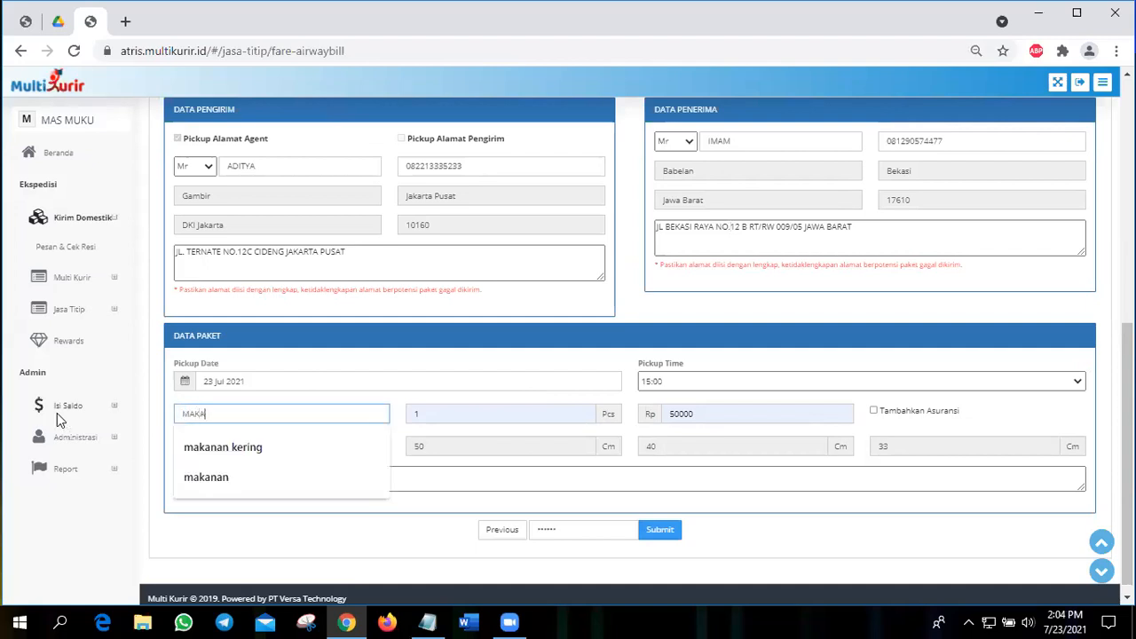
{"action": "left_click", "coordinate": [190, 447]}
{"action": "left_click", "coordinate": [669, 416]}
{"action": "double_click", "coordinate": [669, 416]}
{"action": "key", "text": "BackSpace"}
{"action": "left_click", "coordinate": [668, 415]}
{"action": "left_click", "coordinate": [670, 449]}
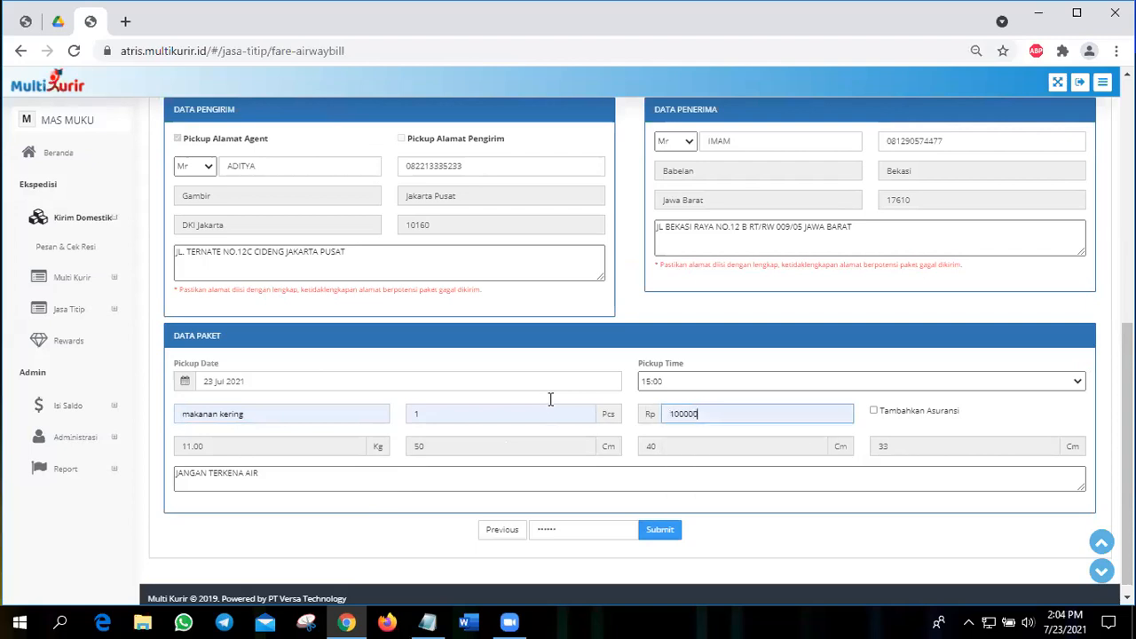
Step: Add insurance to the package to check its cost, and remove the insurance again
{"action": "left_click", "coordinate": [551, 400]}
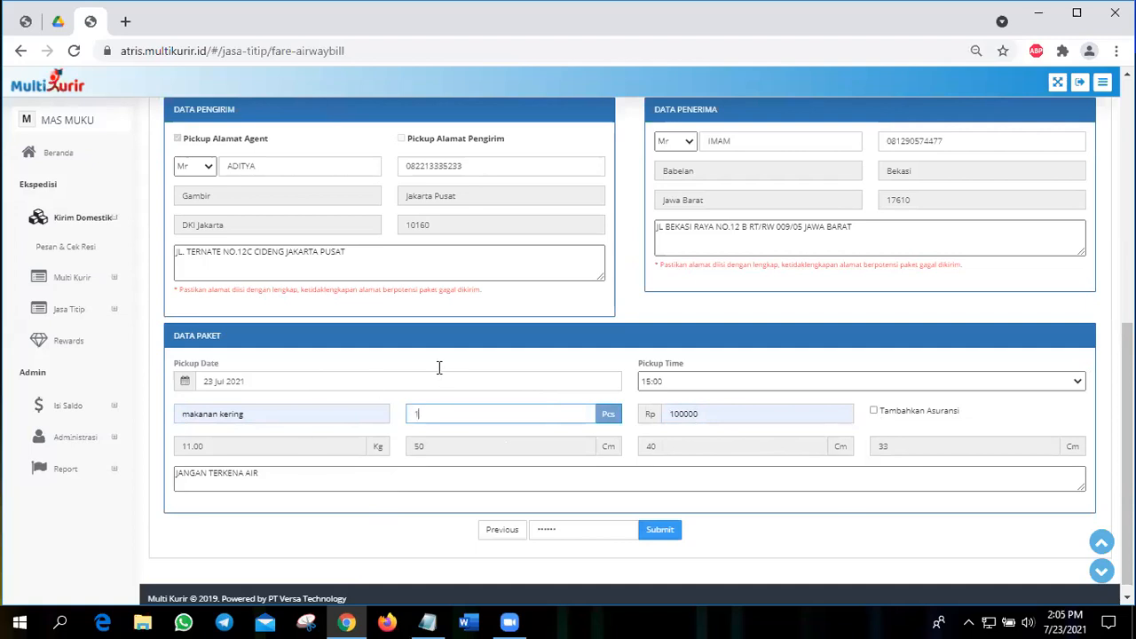
{"action": "left_click", "coordinate": [874, 411]}
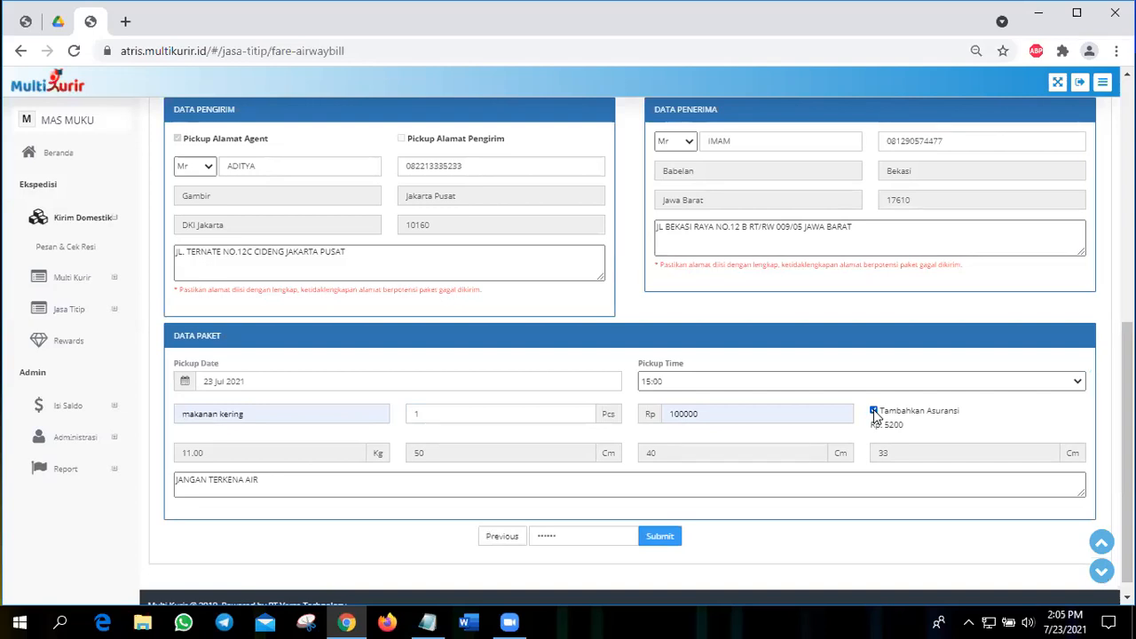
{"action": "left_click", "coordinate": [873, 411]}
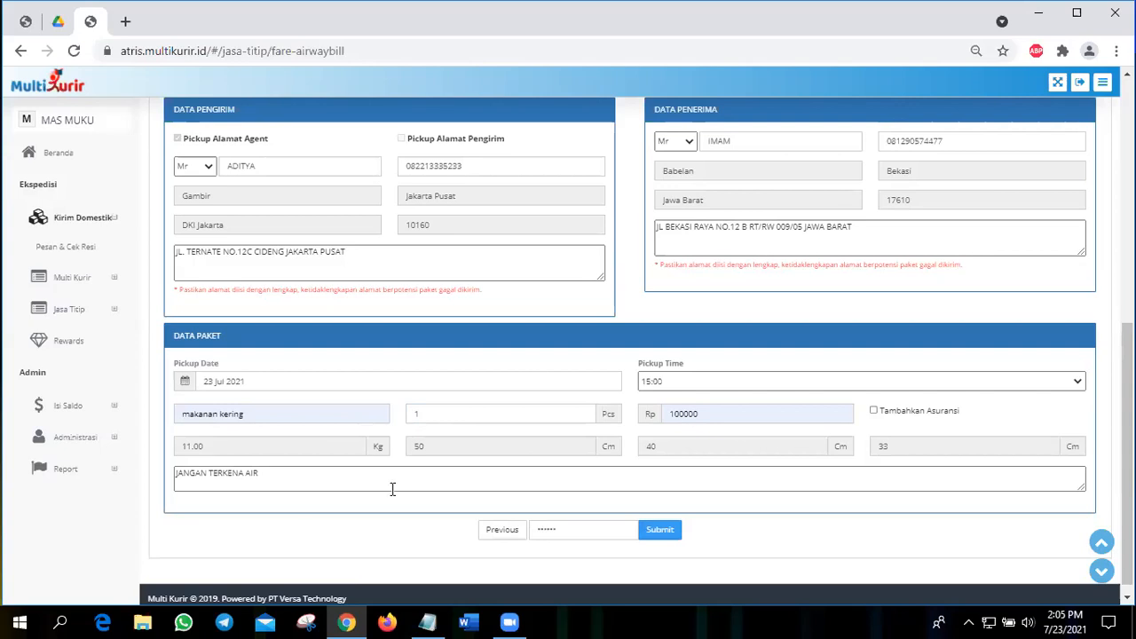
Step: Replace the package's handling note with "JANGAN DIBANTING"
{"action": "left_click", "coordinate": [347, 476]}
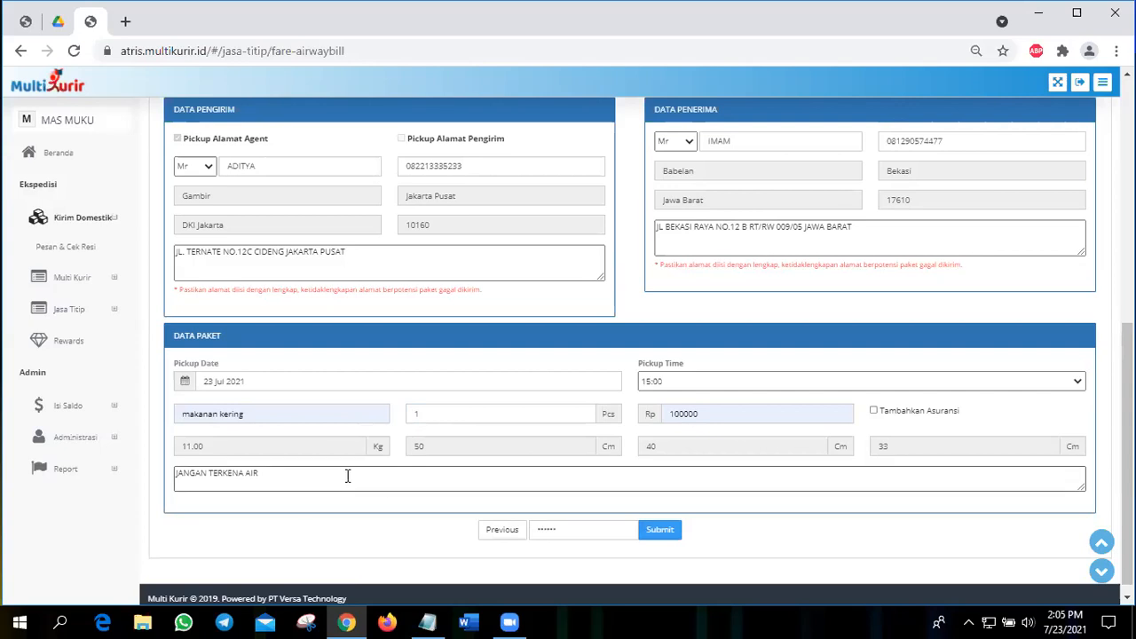
{"action": "key", "text": "BackSpace"}
{"action": "key", "text": "BackSpace"}
{"action": "key", "text": "BackSpace"}
{"action": "key", "text": "BackSpace"}
{"action": "key", "text": "BackSpace"}
{"action": "key", "text": "BackSpace"}
{"action": "key", "text": "BackSpace"}
{"action": "key", "text": "BackSpace"}
{"action": "key", "text": "BackSpace"}
{"action": "key", "text": "BackSpace"}
{"action": "key", "text": "BackSpace"}
{"action": "key", "text": "BackSpace"}
{"action": "key", "text": "BackSpace"}
{"action": "key", "text": "BackSpace"}
{"action": "key", "text": "BackSpace"}
{"action": "key", "text": "BackSpace"}
{"action": "key", "text": "BackSpace"}
{"action": "type", "text": "JA"}
{"action": "type", "text": "NGA"}
{"action": "type", "text": "N D"}
{"action": "type", "text": "IBAN"}
{"action": "type", "text": "TU"}
{"action": "key", "text": "BackSpace"}
{"action": "type", "text": "ING"}
Step: Check the filled-in form, submit the BABE REG order and acknowledge the transaction message
{"action": "scroll", "coordinate": [557, 394], "scroll_direction": "up", "scroll_amount": 3}
{"action": "scroll", "coordinate": [642, 524], "scroll_direction": "down", "scroll_amount": 3}
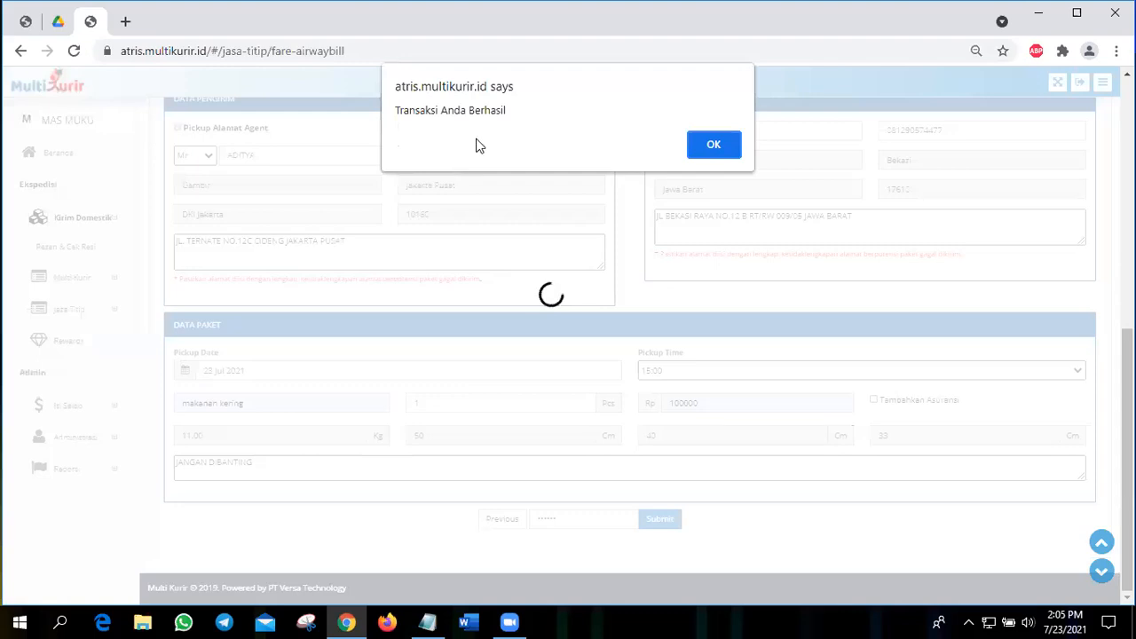
{"action": "left_click", "coordinate": [713, 143]}
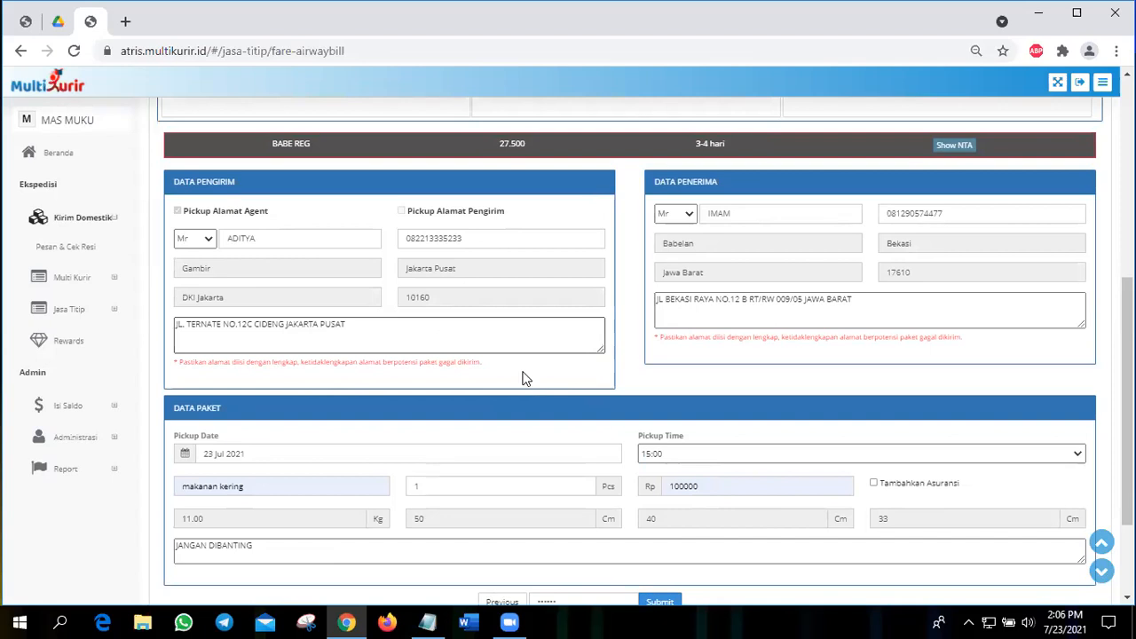
Step: Review the submitted order's service rates, sender, recipient and package data, and its tracking and document row
{"action": "scroll", "coordinate": [449, 371], "scroll_direction": "up", "scroll_amount": 3}
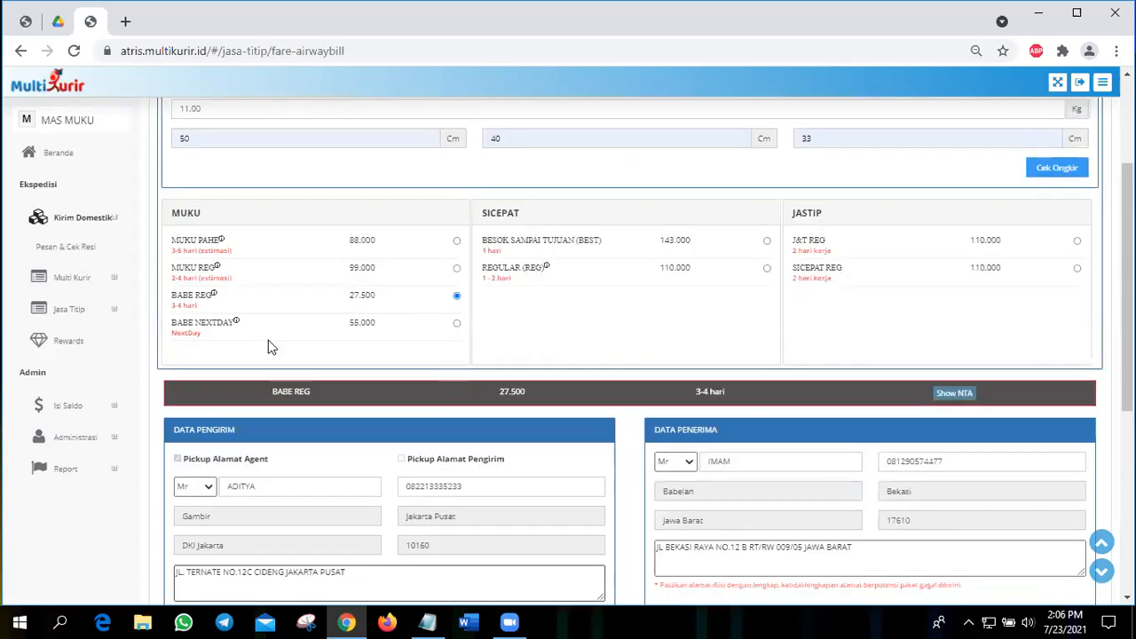
{"action": "scroll", "coordinate": [271, 346], "scroll_direction": "down", "scroll_amount": 2}
{"action": "scroll", "coordinate": [262, 258], "scroll_direction": "up", "scroll_amount": 2}
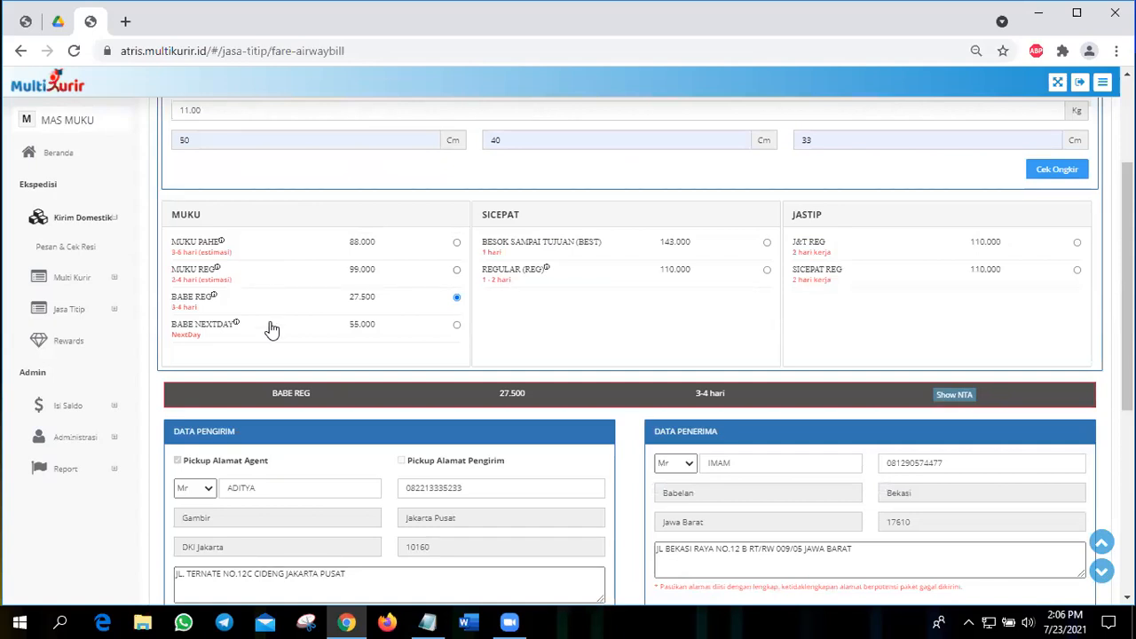
{"action": "scroll", "coordinate": [763, 307], "scroll_direction": "down", "scroll_amount": 1}
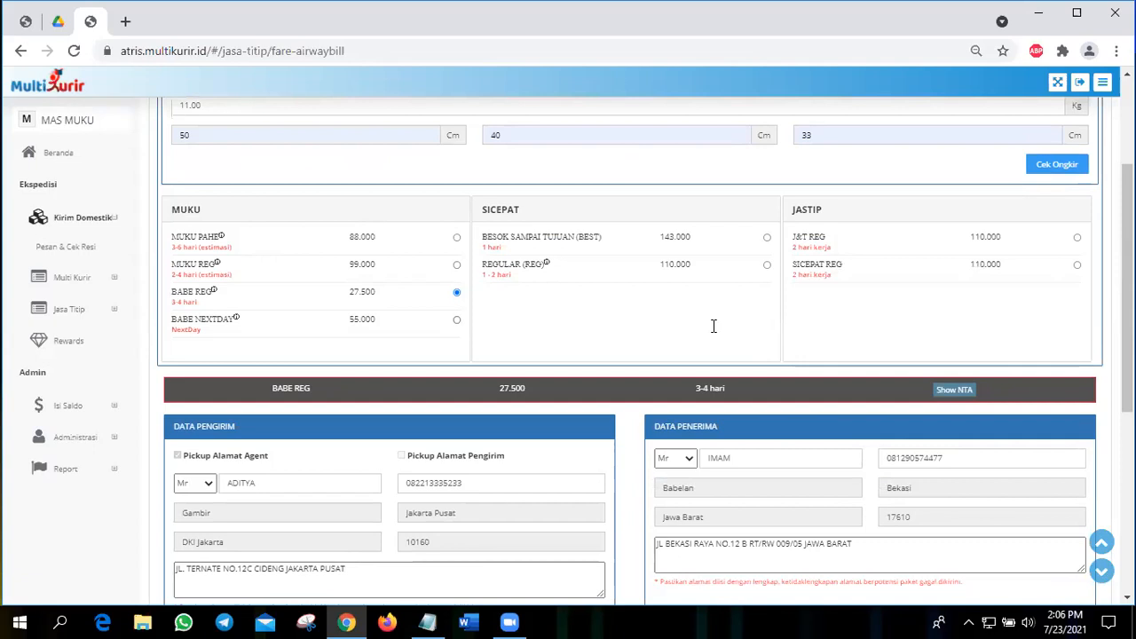
{"action": "scroll", "coordinate": [713, 326], "scroll_direction": "down", "scroll_amount": 5}
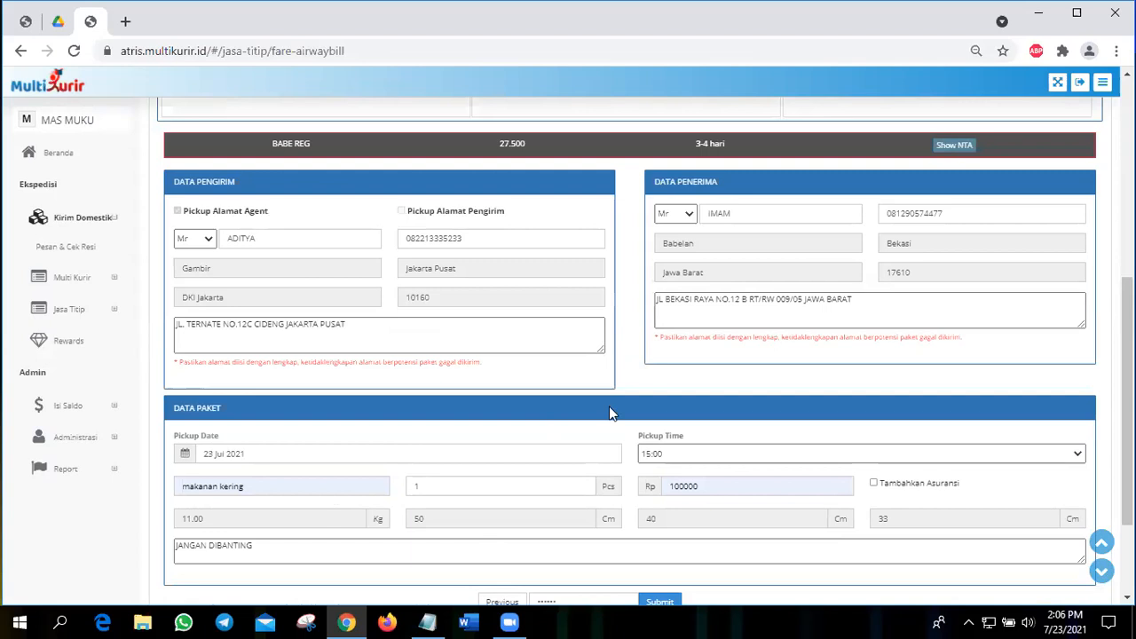
{"action": "scroll", "coordinate": [247, 341], "scroll_direction": "up", "scroll_amount": 2}
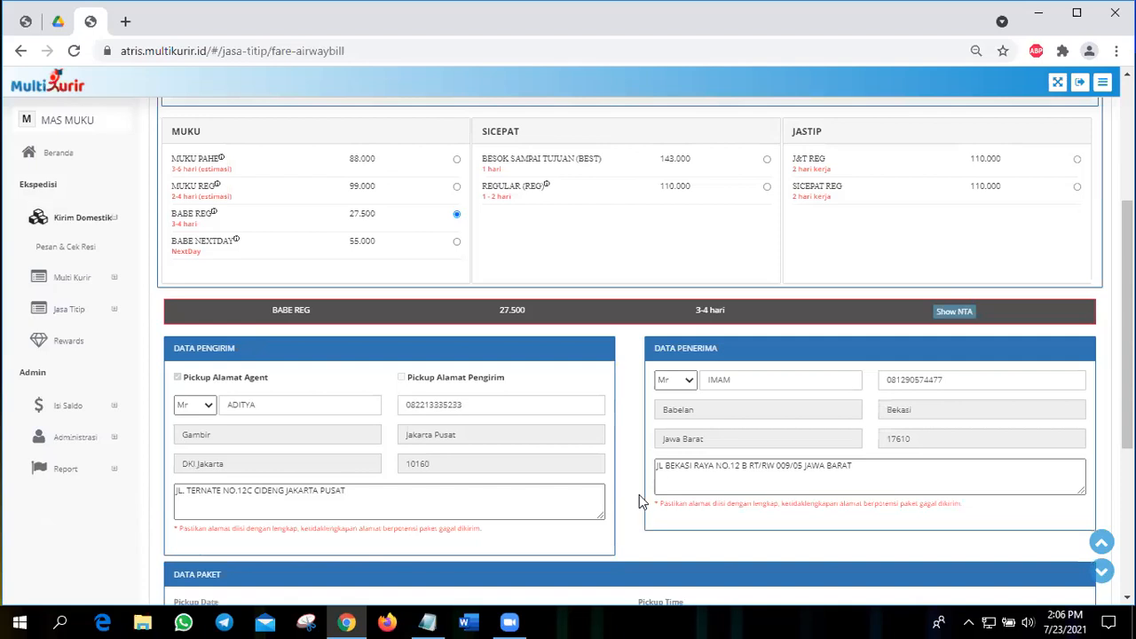
{"action": "scroll", "coordinate": [696, 388], "scroll_direction": "down", "scroll_amount": 2}
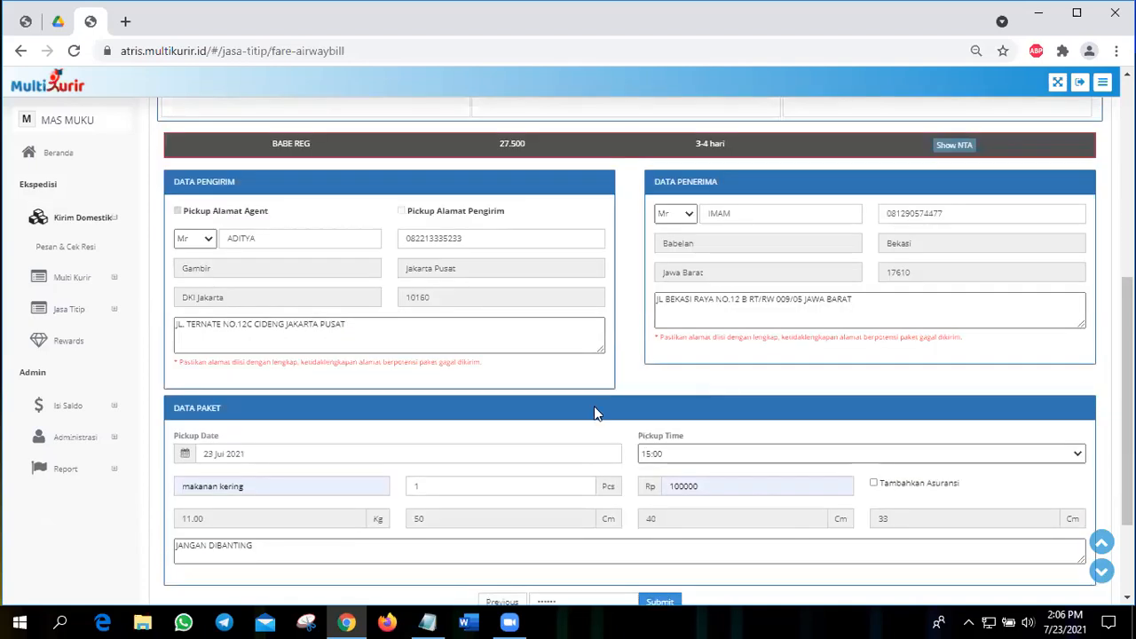
{"action": "scroll", "coordinate": [592, 404], "scroll_direction": "down", "scroll_amount": 2}
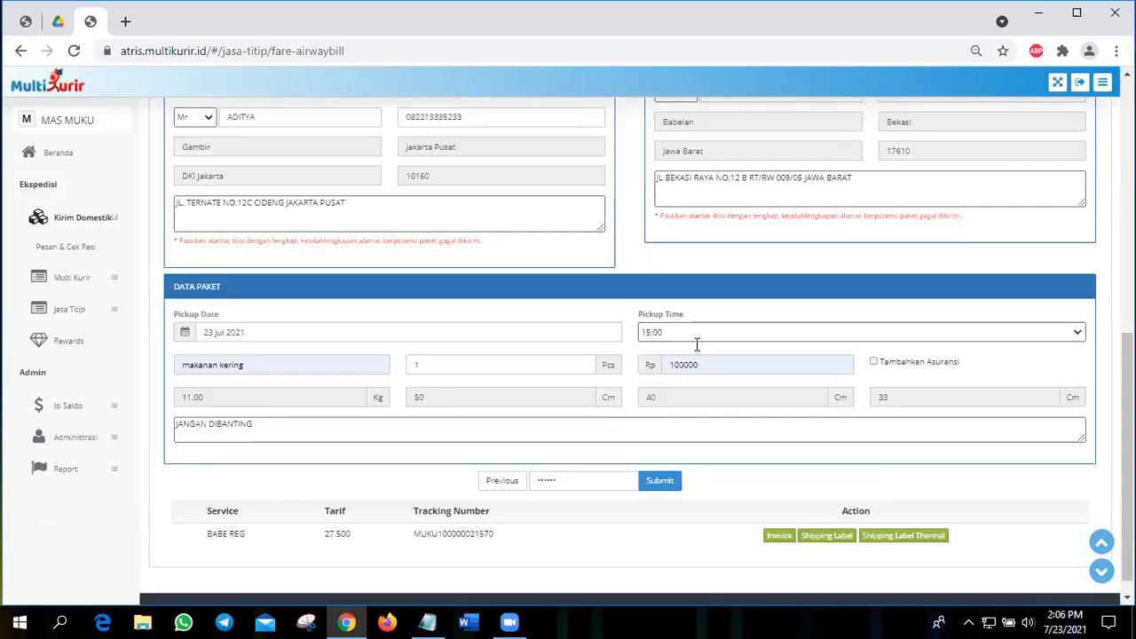
{"action": "scroll", "coordinate": [698, 344], "scroll_direction": "up", "scroll_amount": 2}
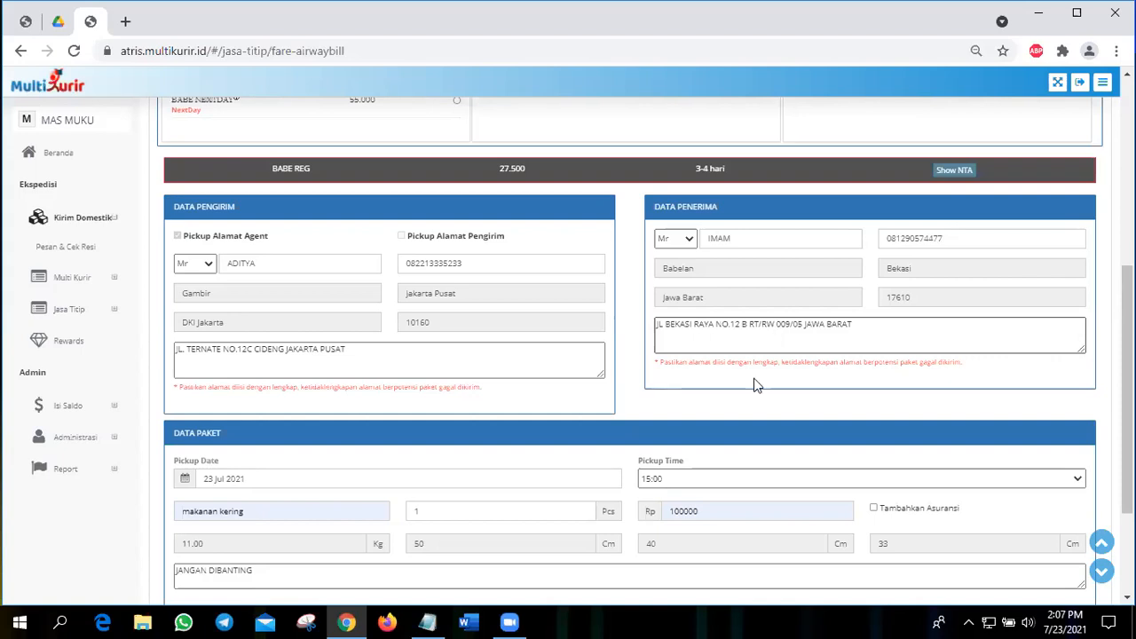
Step: Review the service, tracking number and tariff in the submitted BABE REG order's result row
{"action": "scroll", "coordinate": [754, 384], "scroll_direction": "down", "scroll_amount": 2}
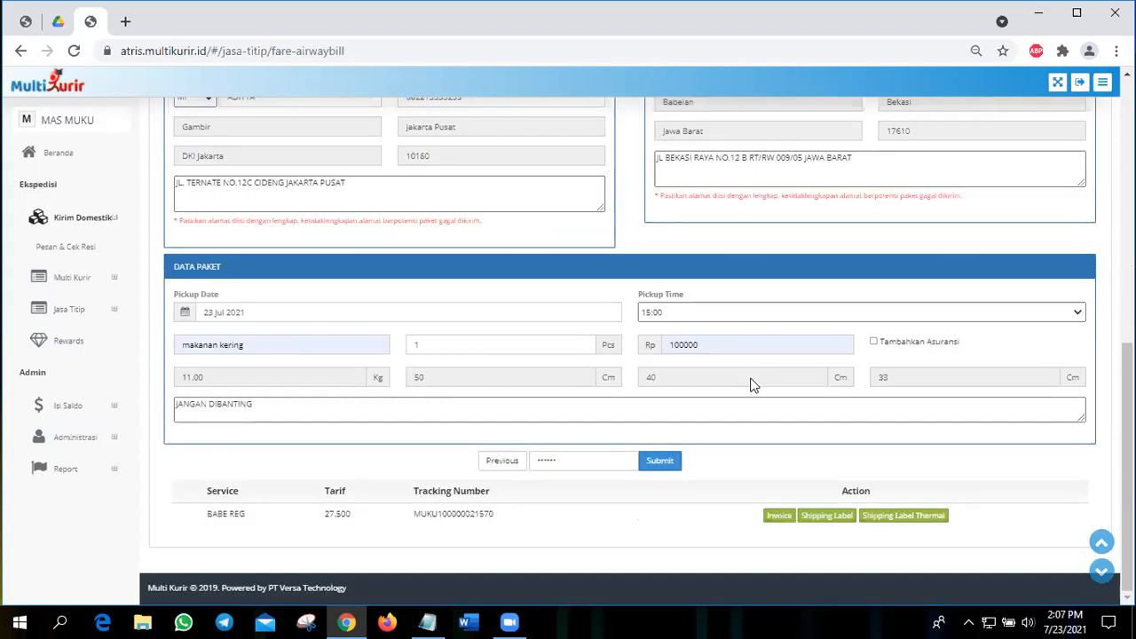
{"action": "left_click_drag", "start_coordinate": [207, 515], "coordinate": [502, 508]}
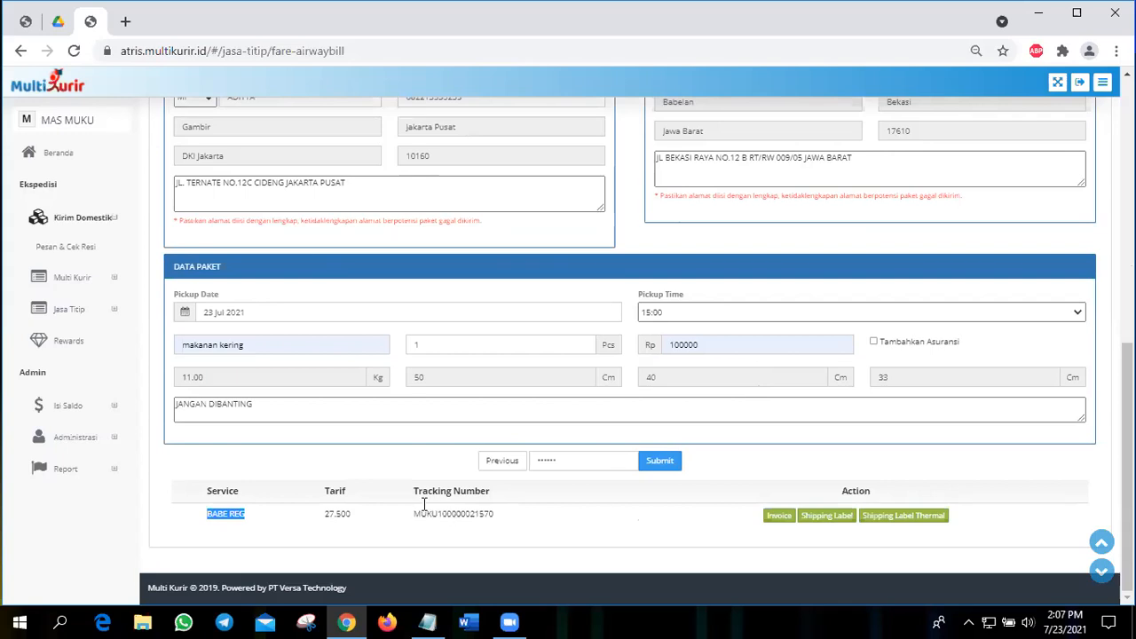
{"action": "left_click_drag", "start_coordinate": [413, 514], "coordinate": [494, 513]}
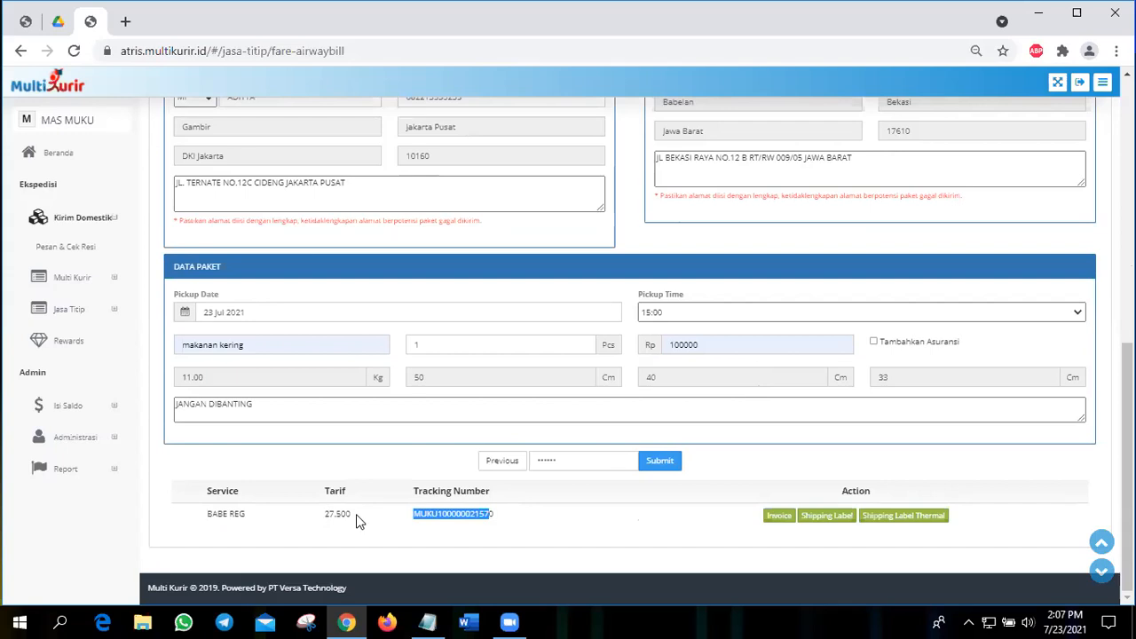
{"action": "left_click_drag", "start_coordinate": [325, 514], "coordinate": [357, 516]}
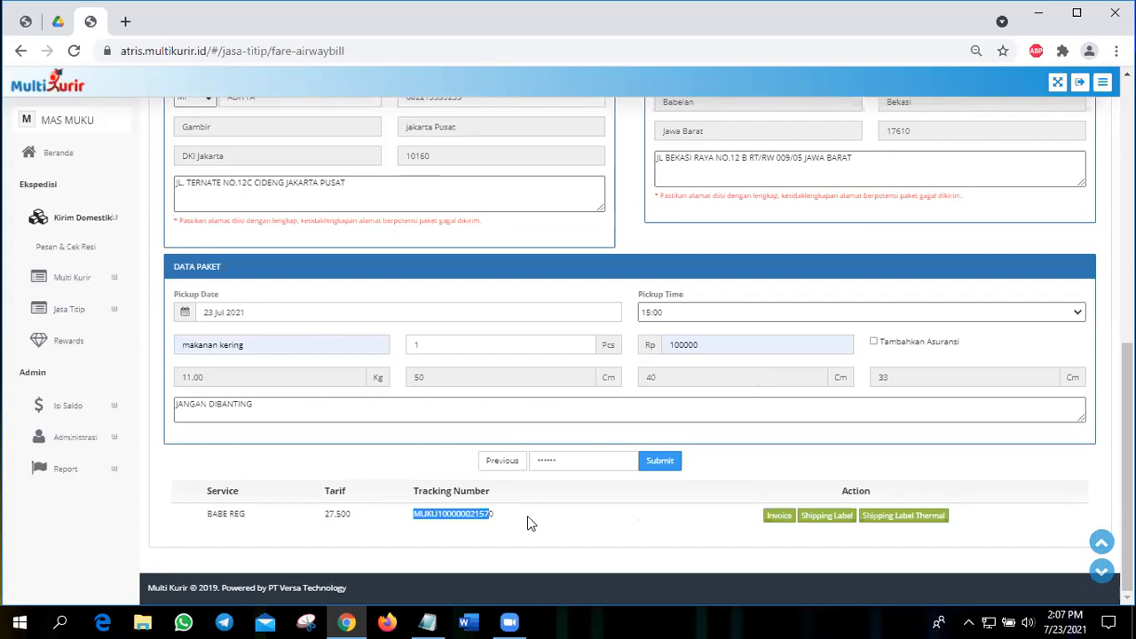
Step: Open the order's invoice, check the item name, call up printing, and check the tracking number
{"action": "left_click", "coordinate": [775, 518]}
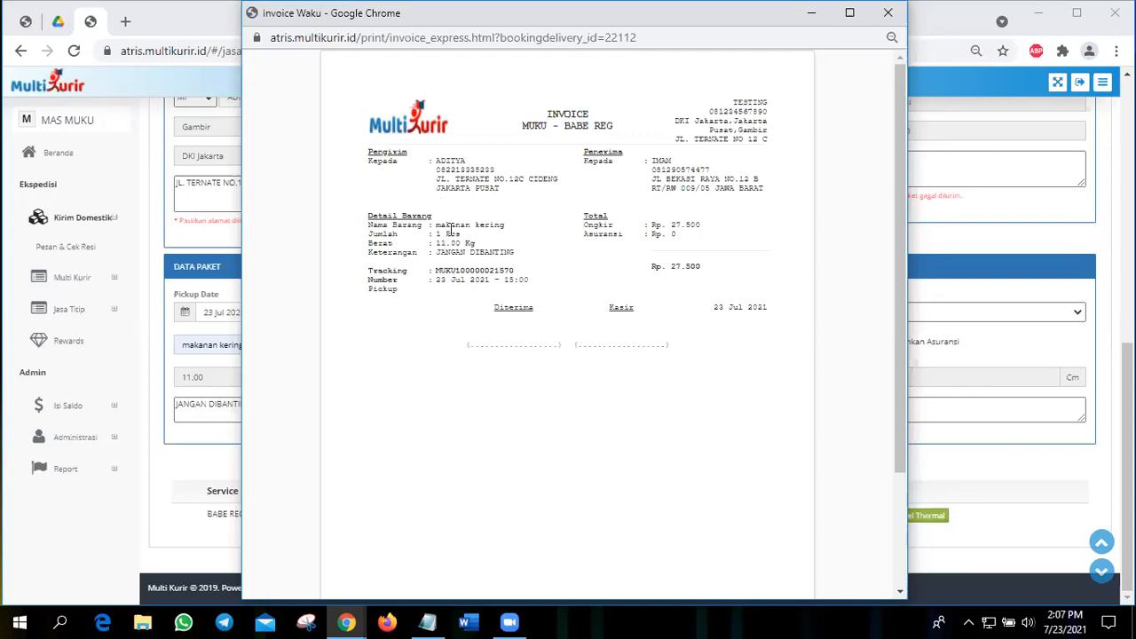
{"action": "left_click_drag", "start_coordinate": [440, 225], "coordinate": [499, 222]}
{"action": "left_click", "coordinate": [511, 231]}
{"action": "key", "text": "ctrl+p"}
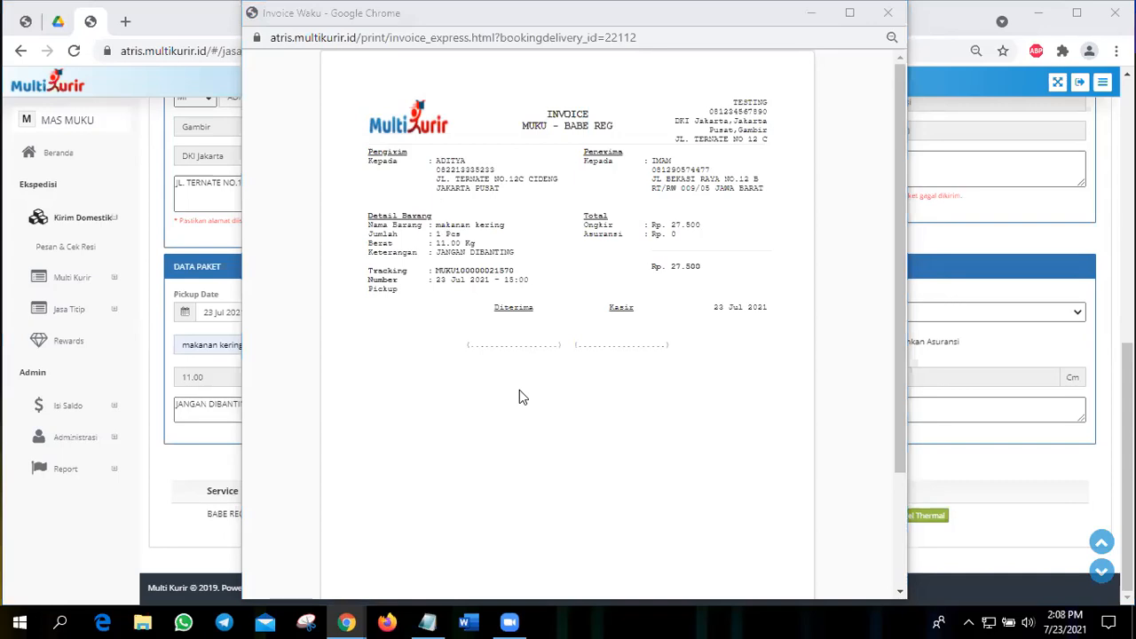
{"action": "double_click", "coordinate": [485, 270]}
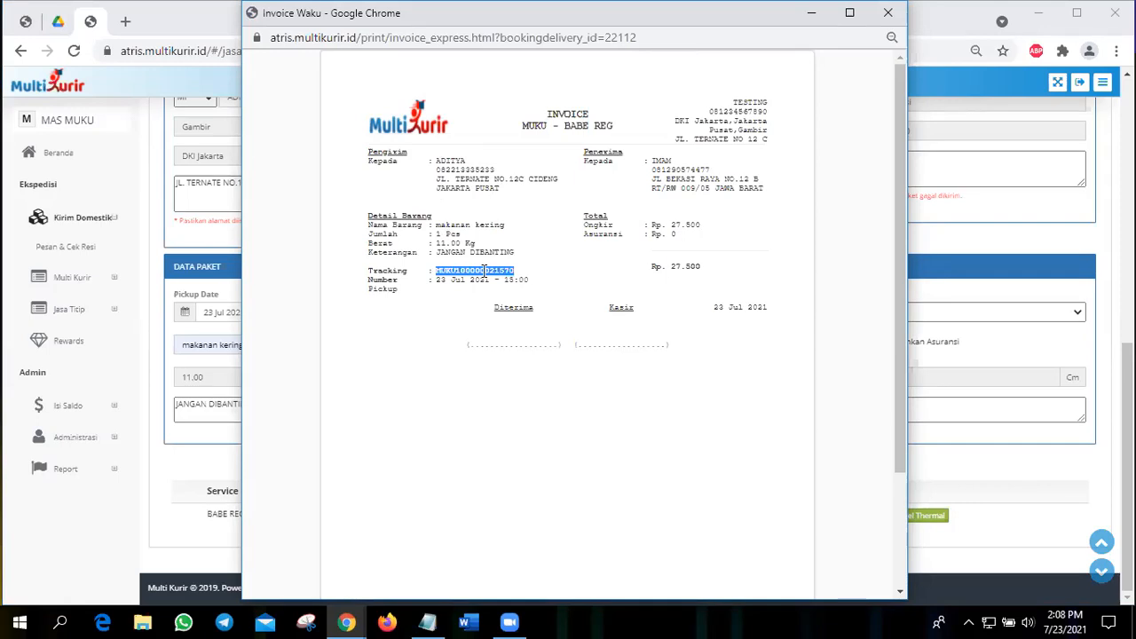
Step: Switch to the public Multi Kurir site and track a previously used receipt number with the Cek Resi lookup
{"action": "left_click", "coordinate": [25, 24]}
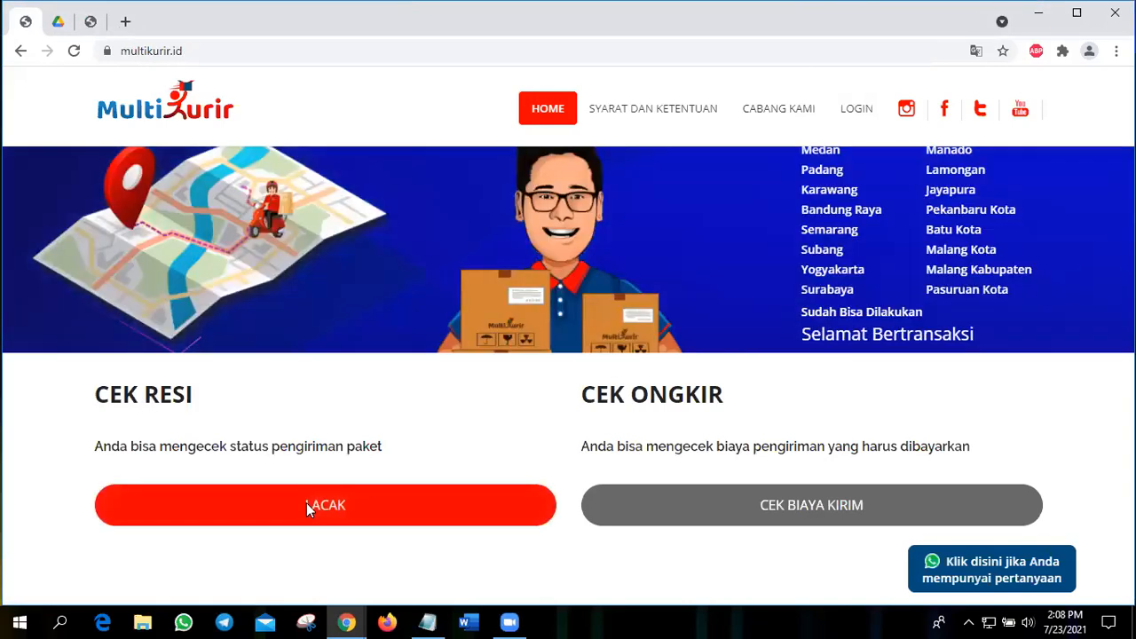
{"action": "left_click", "coordinate": [309, 507]}
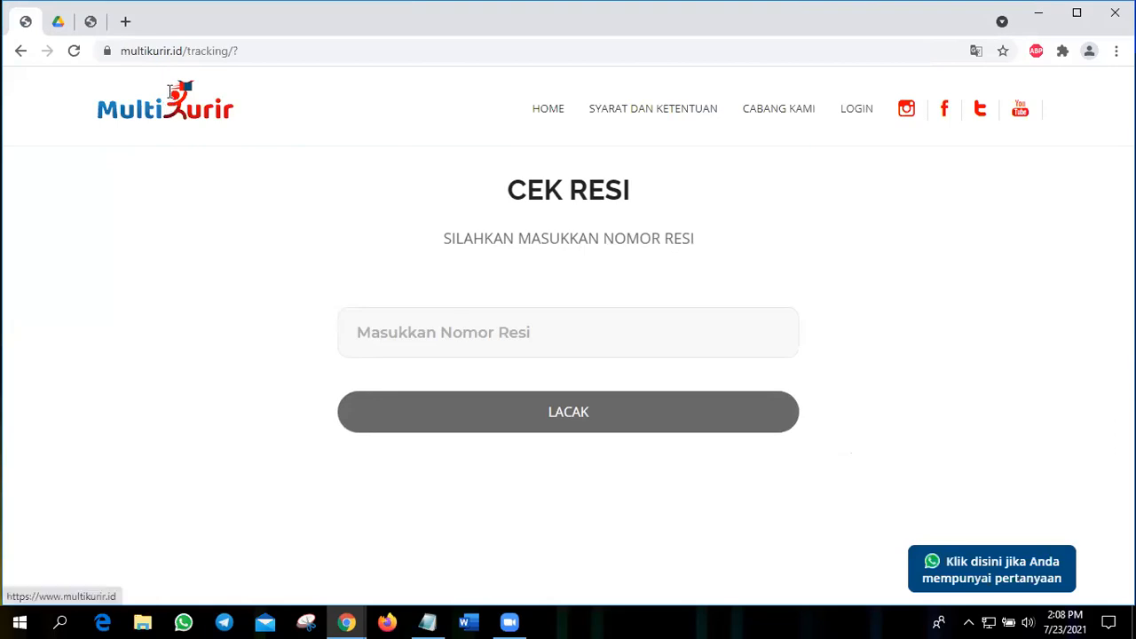
{"action": "left_click", "coordinate": [464, 332]}
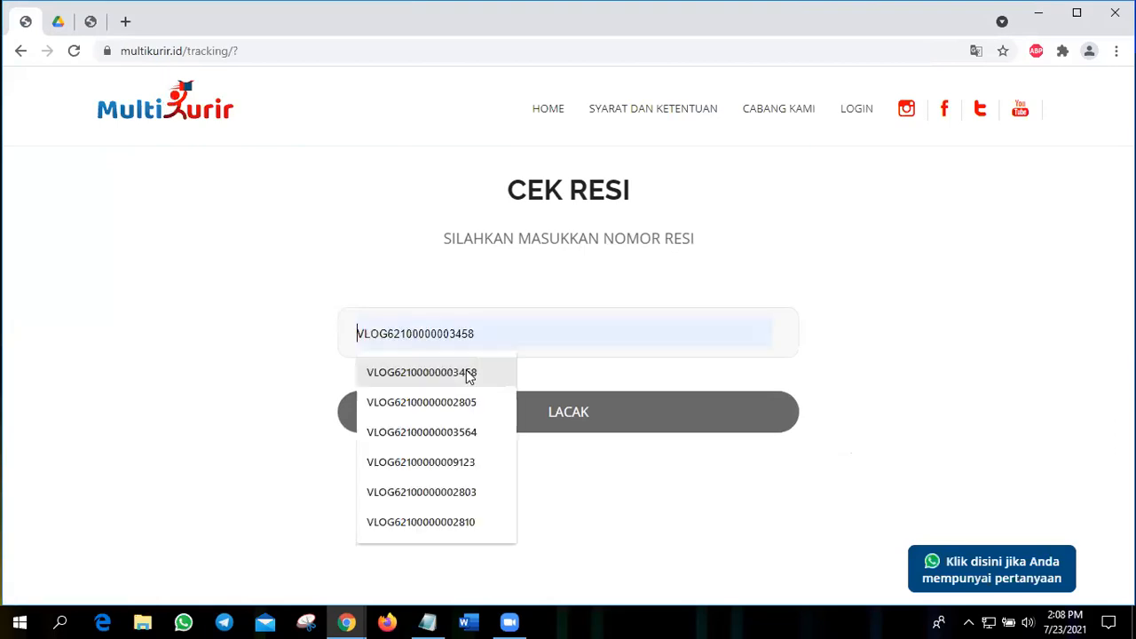
{"action": "key", "text": "Return"}
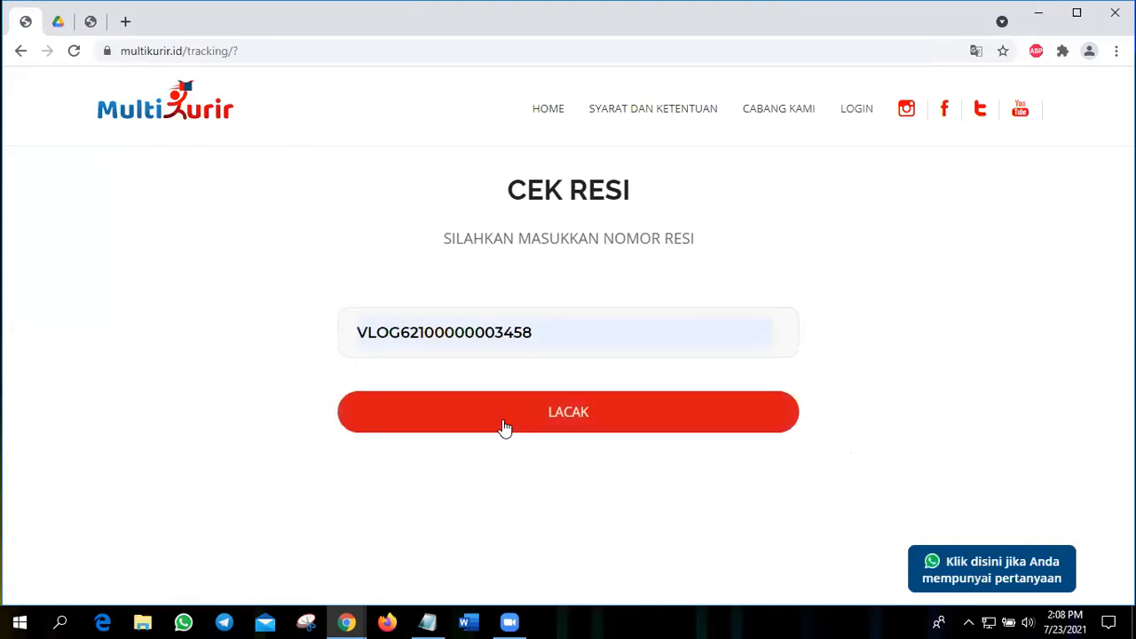
{"action": "left_click", "coordinate": [503, 428]}
{"action": "scroll", "coordinate": [501, 408], "scroll_direction": "down", "scroll_amount": 3}
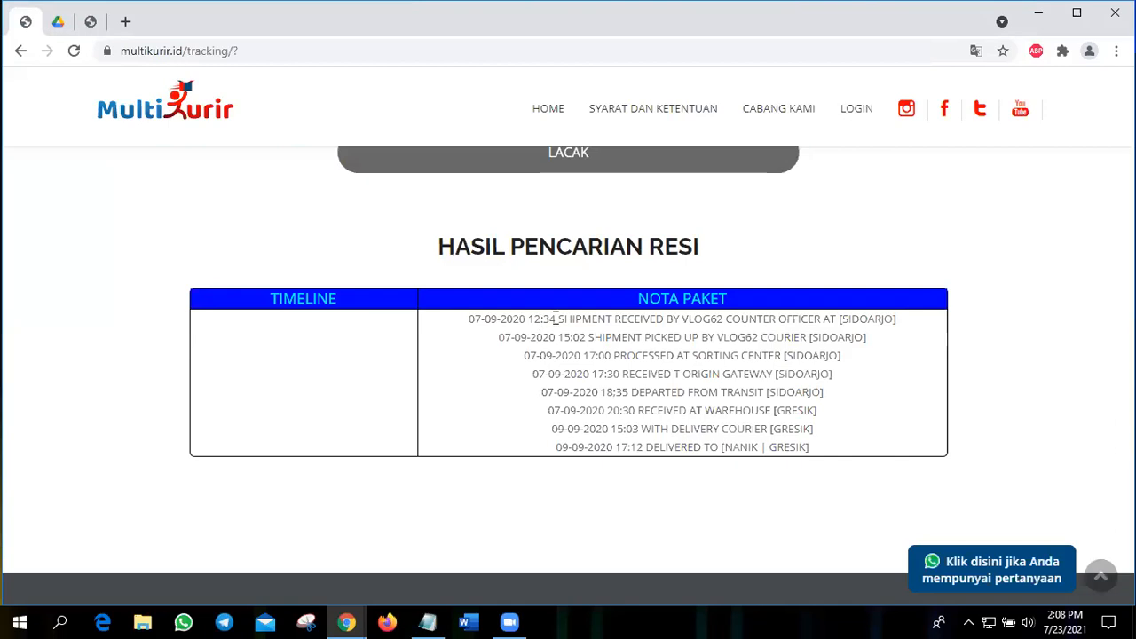
Step: Examine the tracking history's delivery status, delivery time and transit entry
{"action": "left_click_drag", "start_coordinate": [651, 447], "coordinate": [717, 450]}
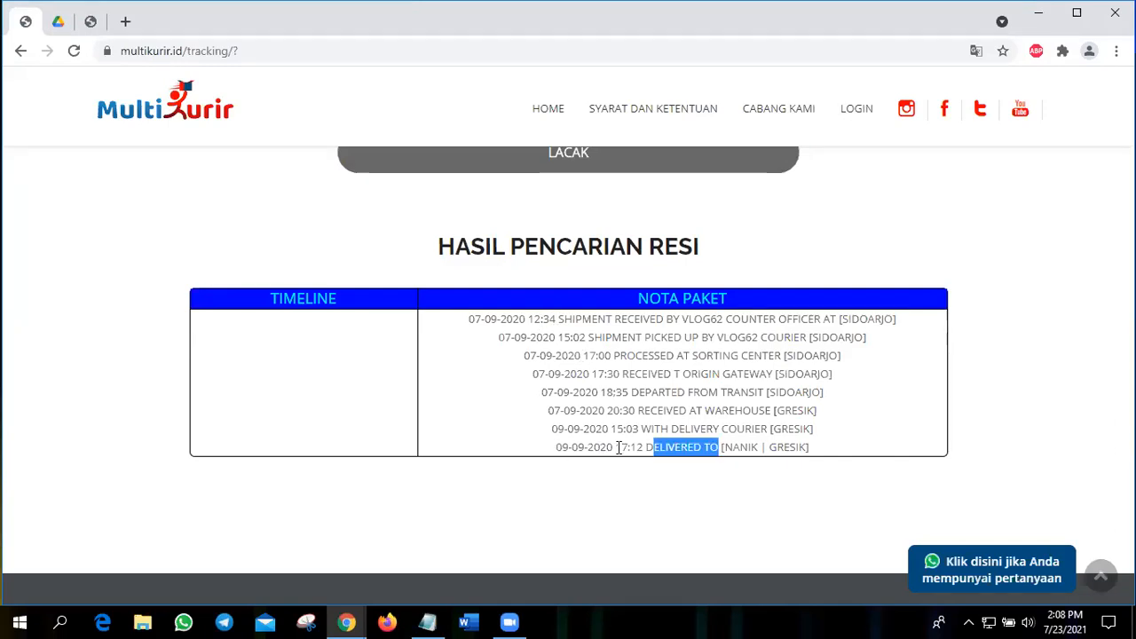
{"action": "left_click_drag", "start_coordinate": [618, 447], "coordinate": [645, 448]}
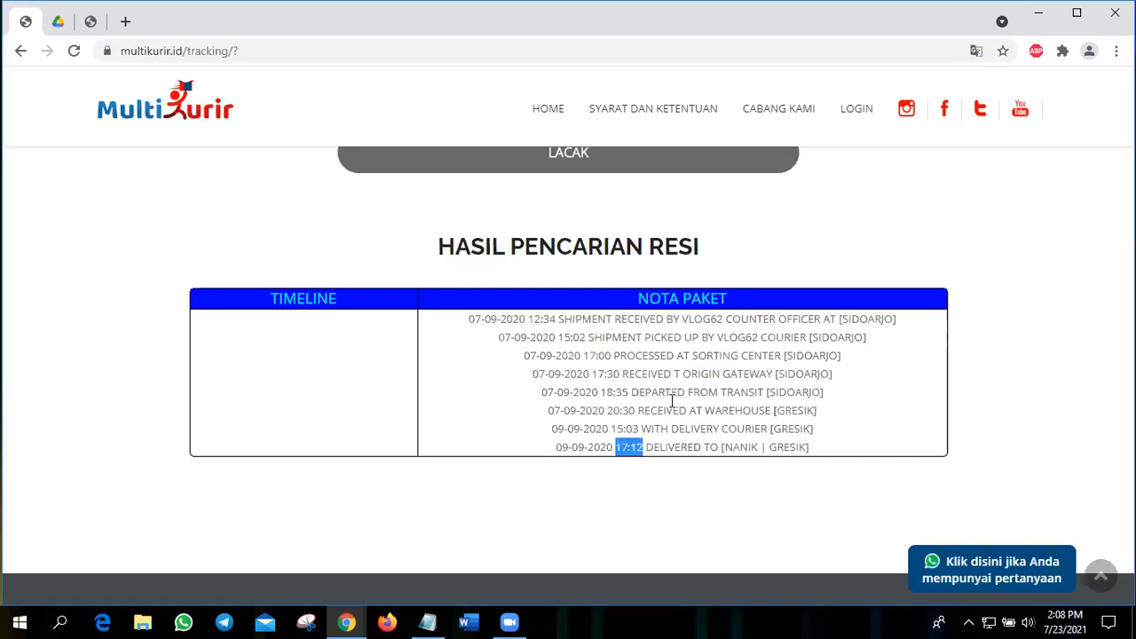
{"action": "scroll", "coordinate": [672, 408], "scroll_direction": "up", "scroll_amount": 1}
{"action": "scroll", "coordinate": [672, 408], "scroll_direction": "up", "scroll_amount": 1}
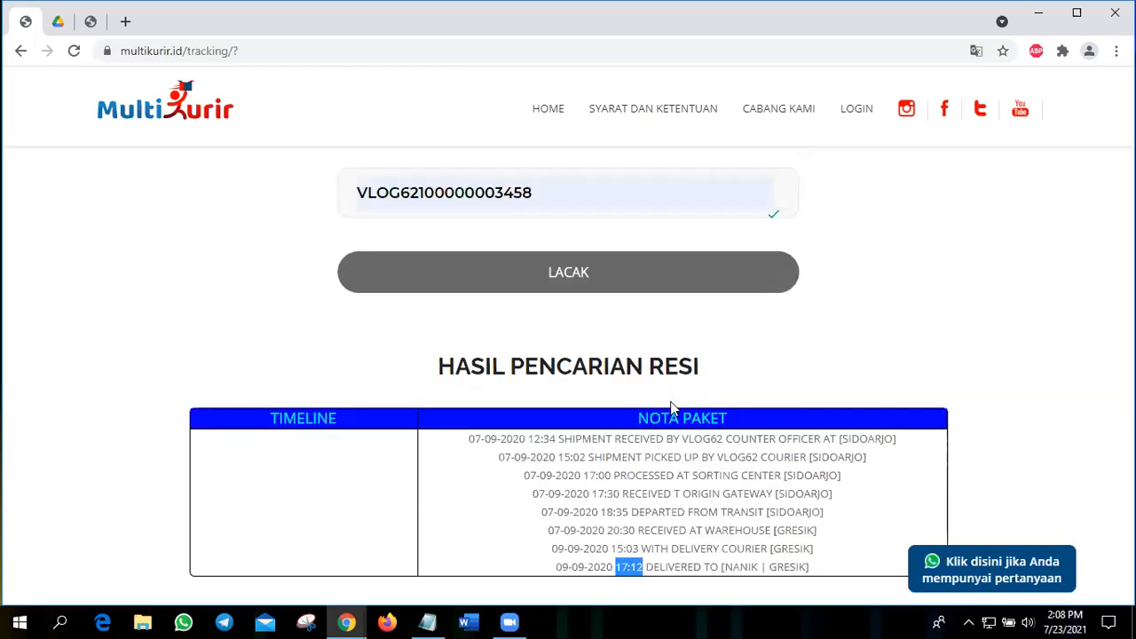
{"action": "scroll", "coordinate": [672, 409], "scroll_direction": "down", "scroll_amount": 1}
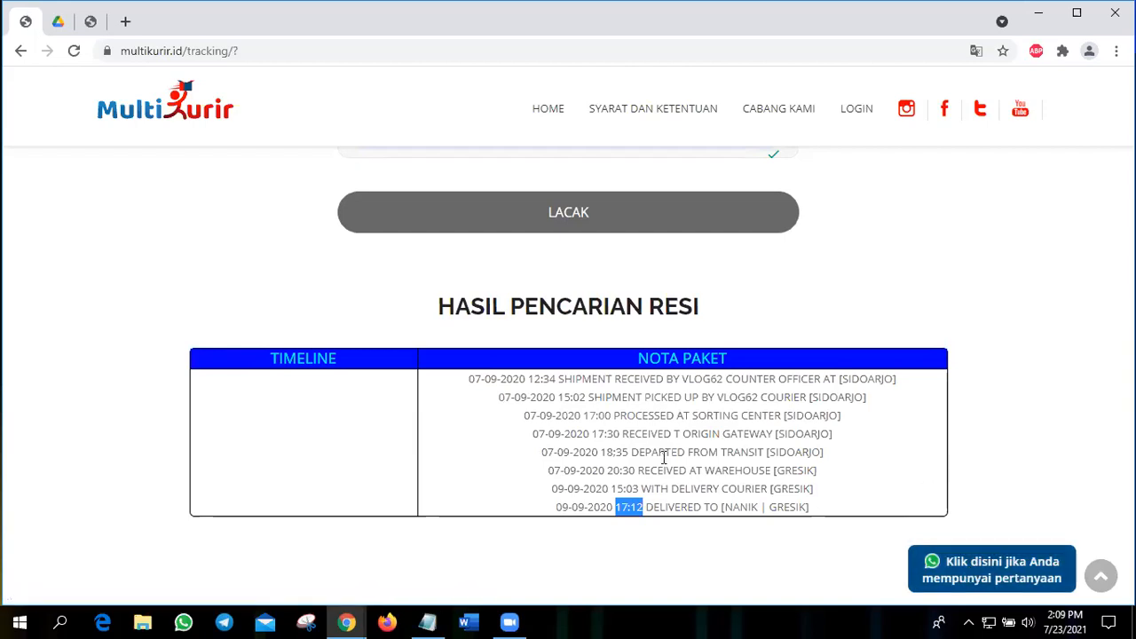
{"action": "left_click_drag", "start_coordinate": [664, 452], "coordinate": [747, 452]}
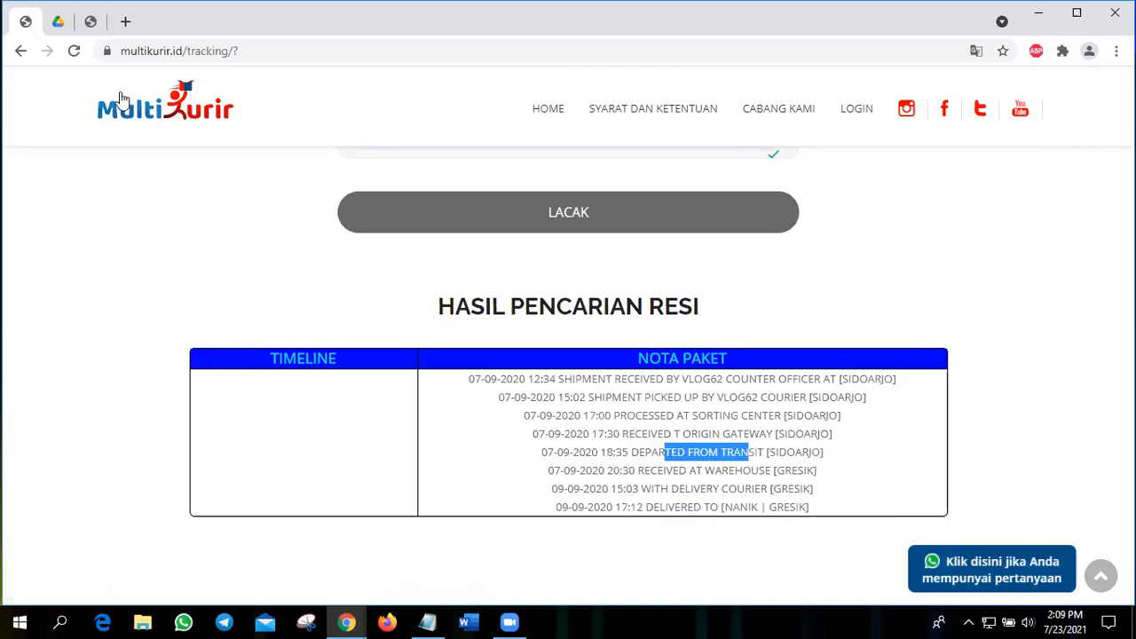
Step: Return to the submitted order, view its standard and thermal shipping labels, and close both
{"action": "left_click", "coordinate": [89, 26]}
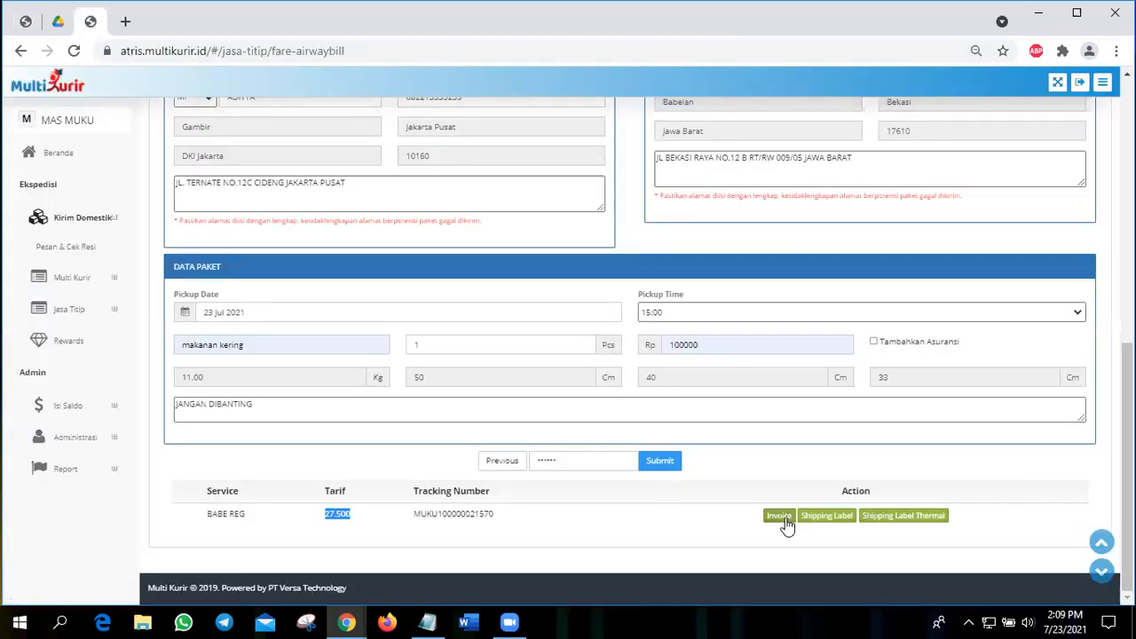
{"action": "left_click", "coordinate": [823, 520]}
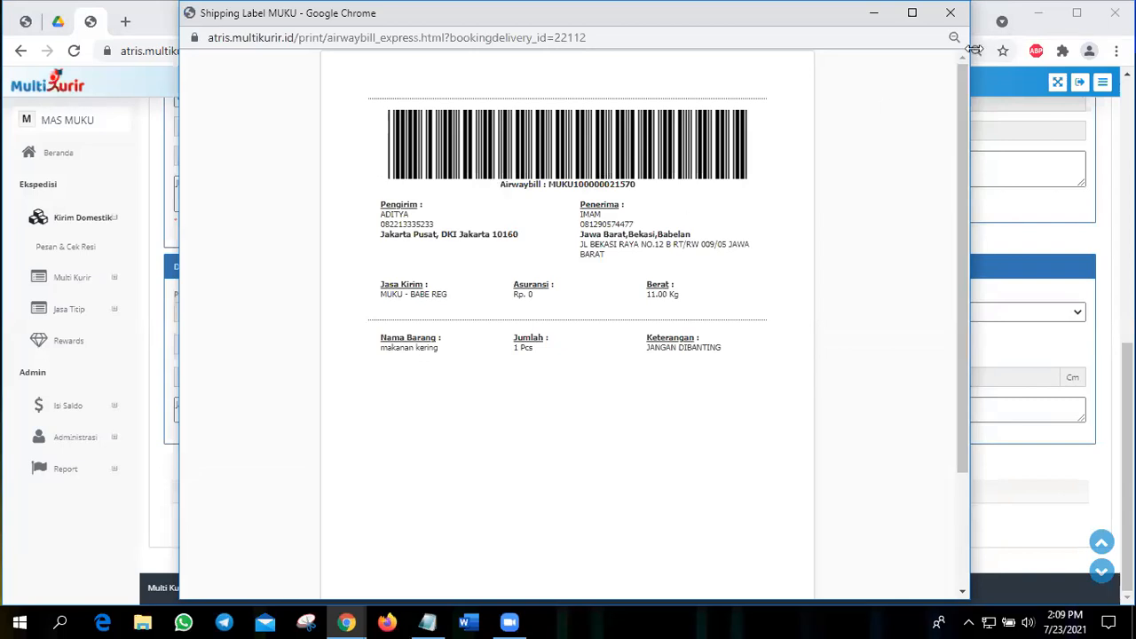
{"action": "left_click", "coordinate": [950, 12]}
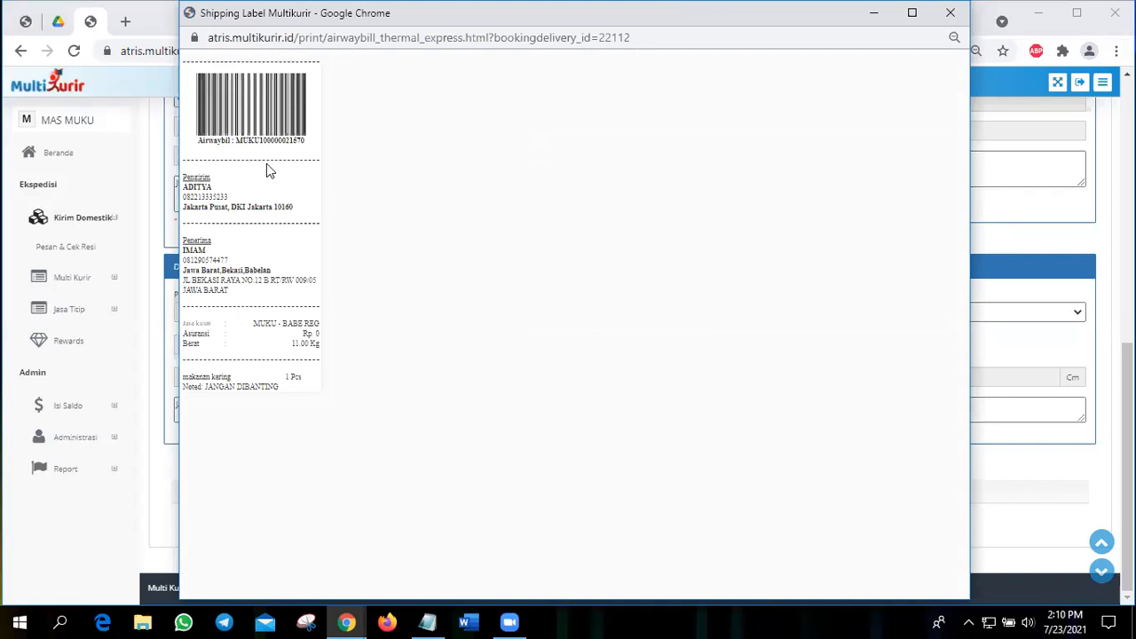
{"action": "left_click", "coordinate": [950, 12]}
Step: Open the Multi Kurir order list (List Pemesanan)
{"action": "scroll", "coordinate": [544, 321], "scroll_direction": "up", "scroll_amount": 2}
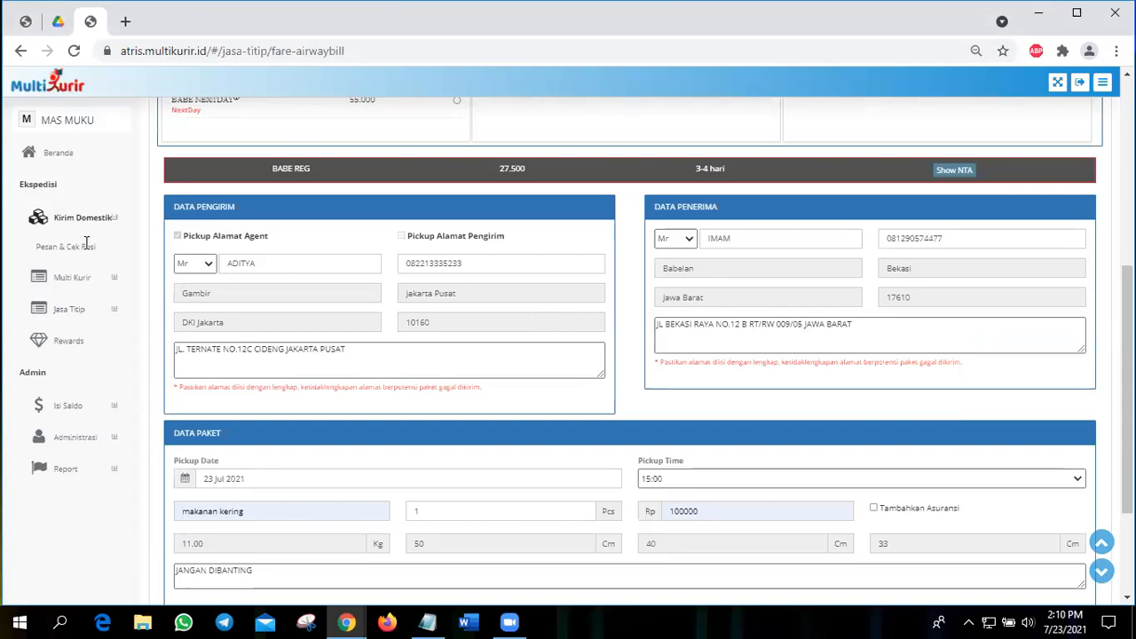
{"action": "left_click", "coordinate": [54, 278]}
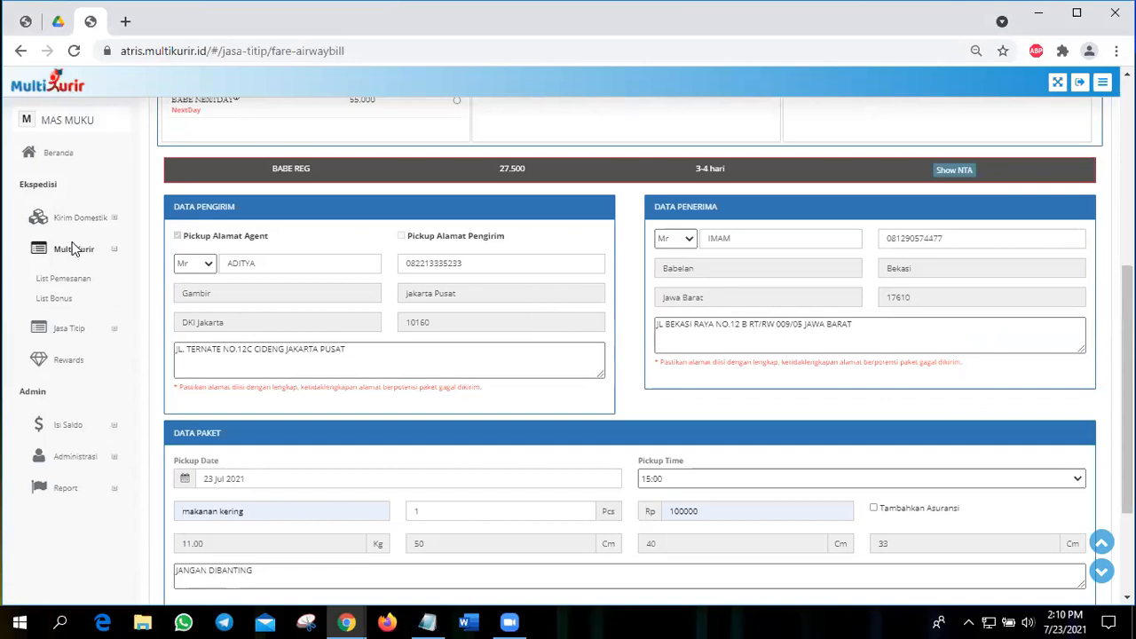
{"action": "scroll", "coordinate": [177, 240], "scroll_direction": "up", "scroll_amount": 2}
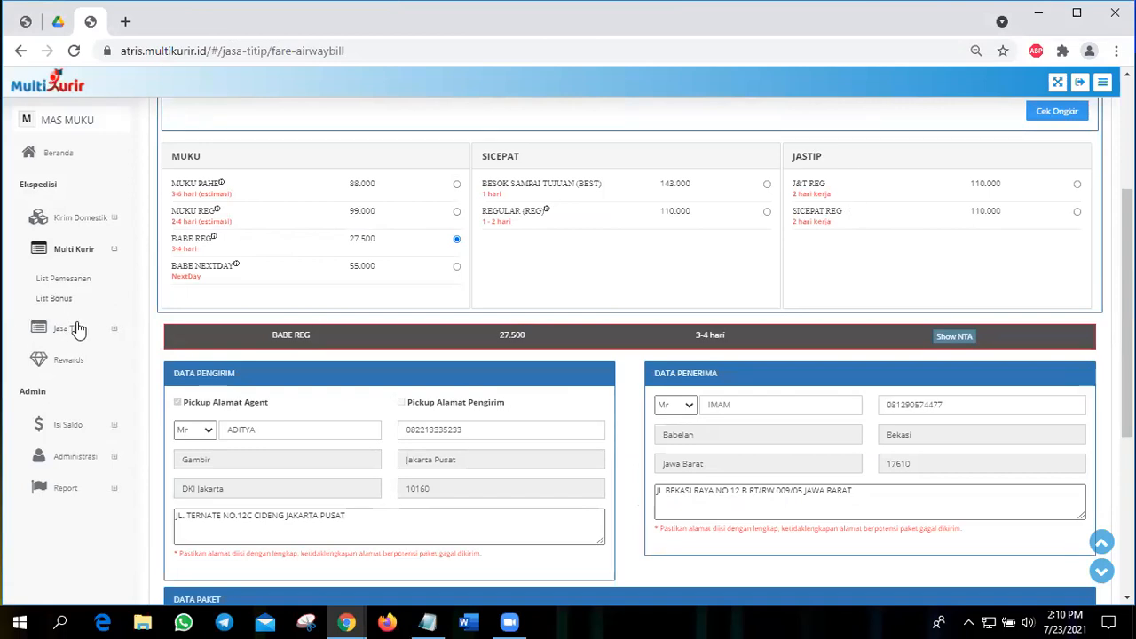
{"action": "left_click", "coordinate": [76, 283]}
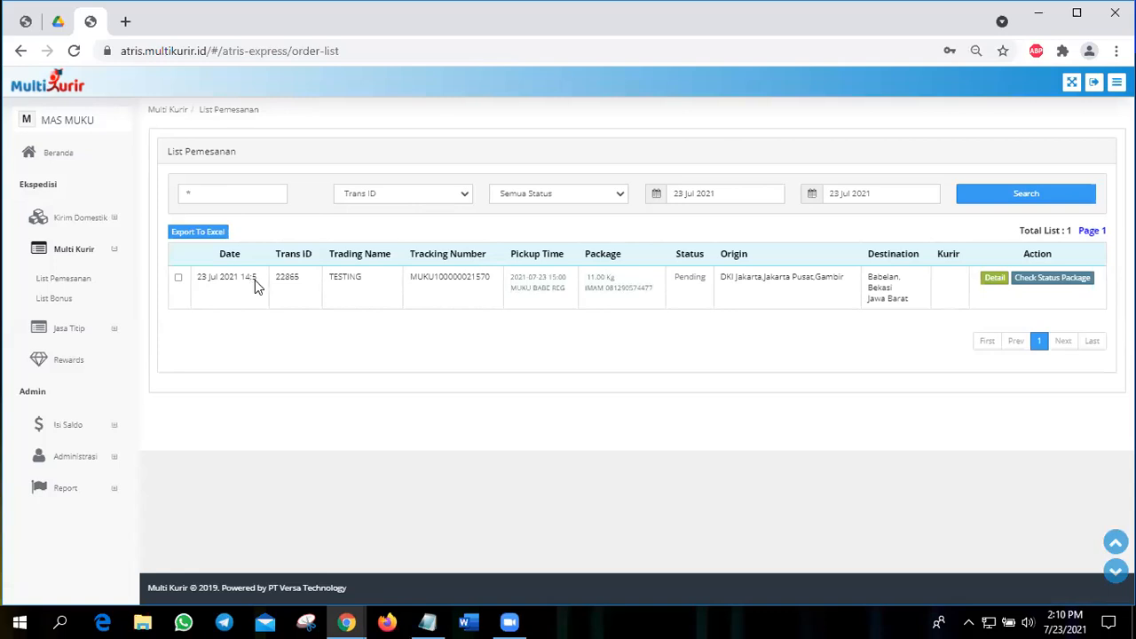
Step: Examine the new BABE REG order's service, package weight, tracking number and status in the order list
{"action": "left_click_drag", "start_coordinate": [516, 293], "coordinate": [565, 304]}
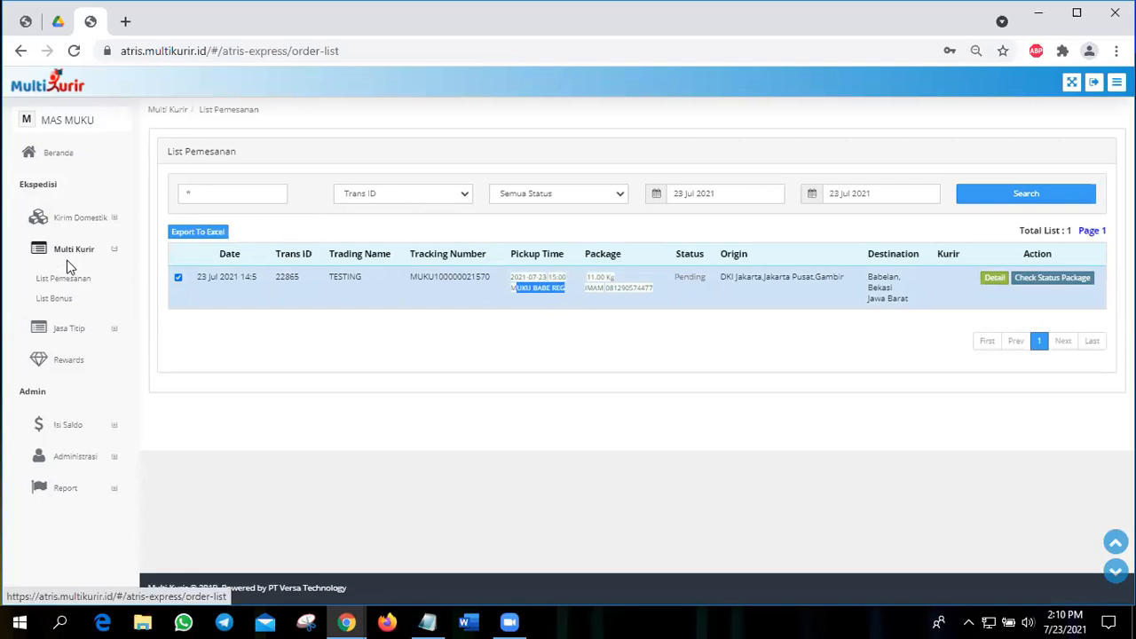
{"action": "left_click", "coordinate": [589, 282]}
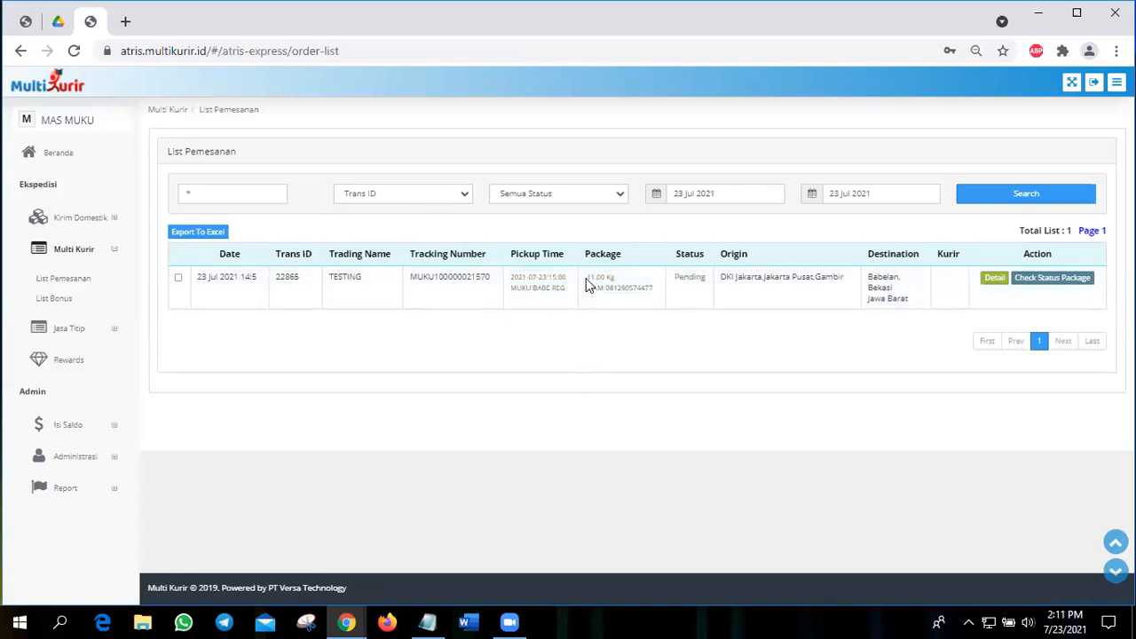
{"action": "left_click_drag", "start_coordinate": [618, 279], "coordinate": [587, 278]}
{"action": "left_click", "coordinate": [625, 305]}
{"action": "left_click_drag", "start_coordinate": [417, 280], "coordinate": [481, 278]}
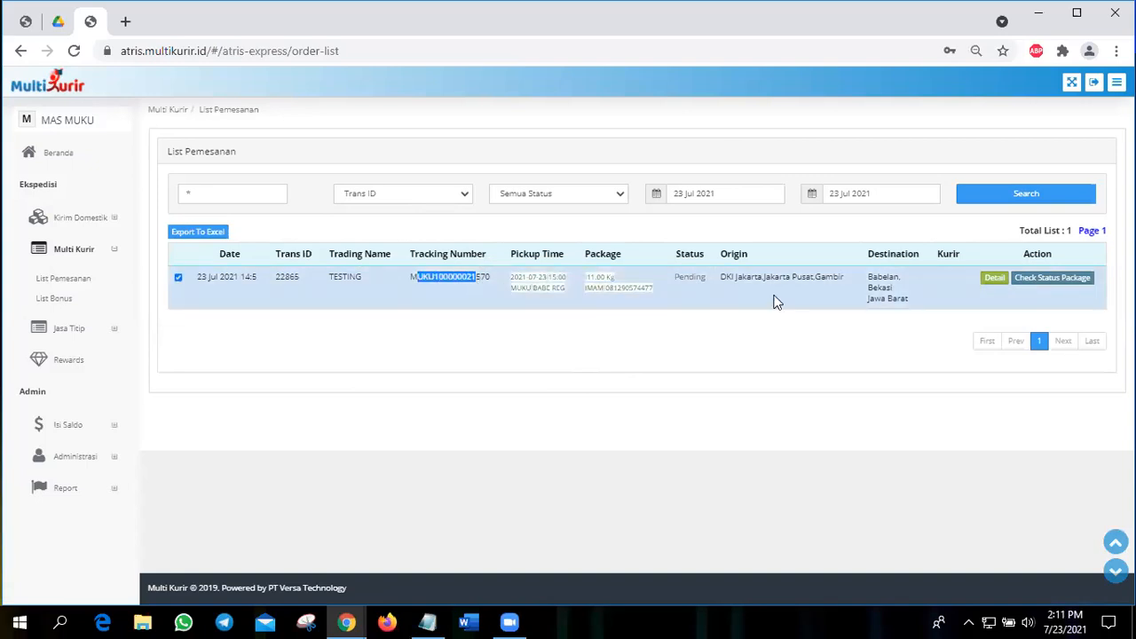
{"action": "left_click", "coordinate": [677, 278]}
{"action": "left_click_drag", "start_coordinate": [675, 278], "coordinate": [706, 278]}
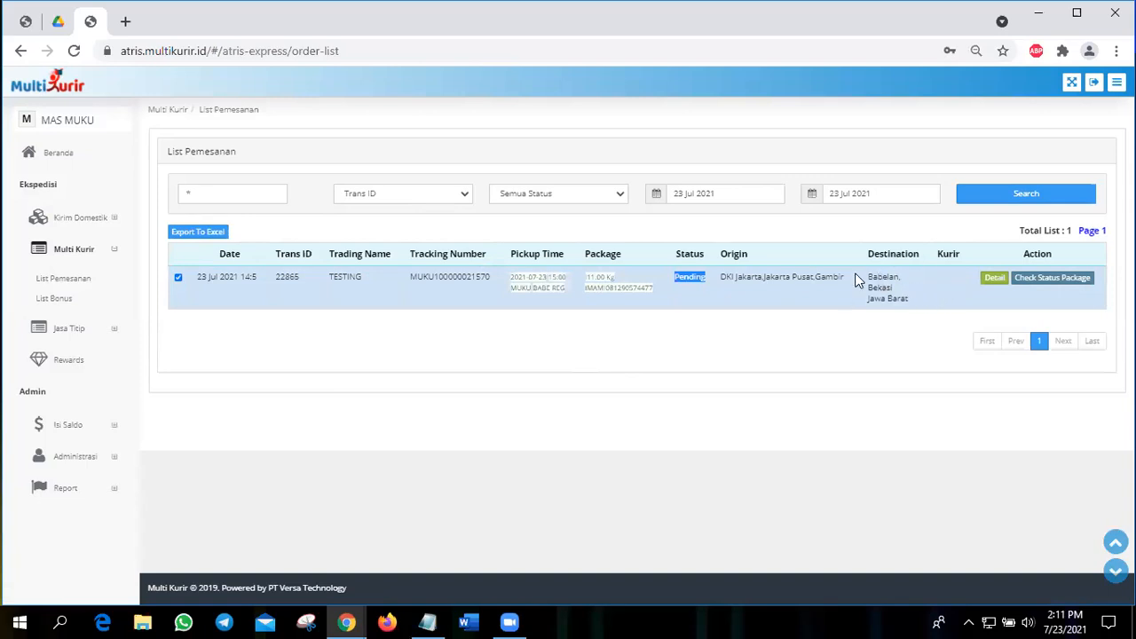
{"action": "left_click", "coordinate": [689, 287]}
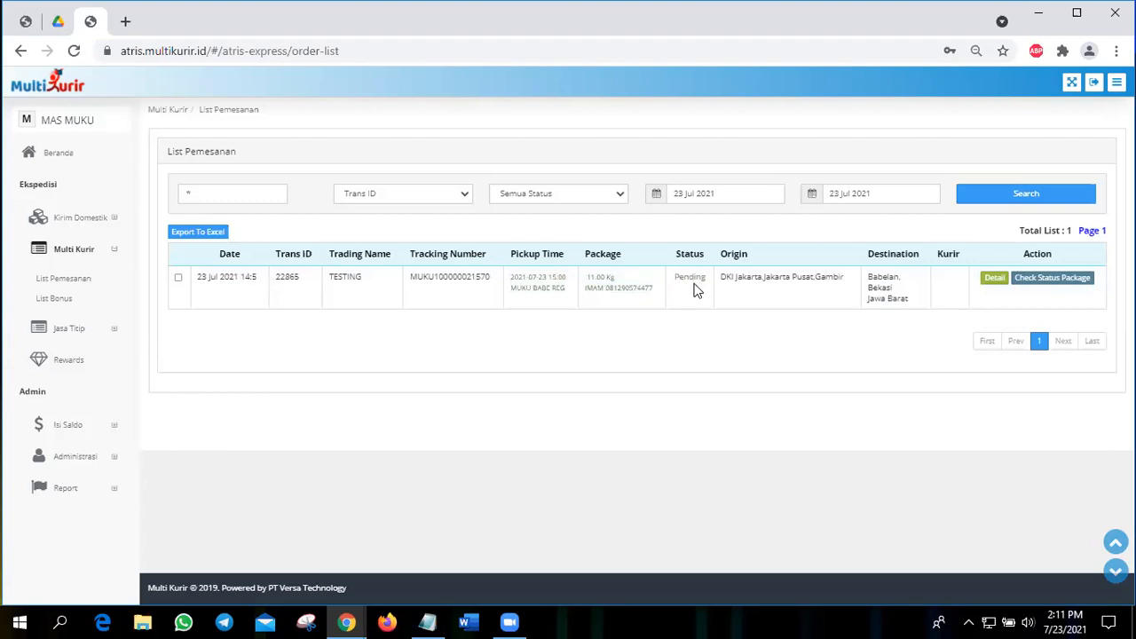
Step: Search the order list from 01 Jun 2021 to 23 Jul 2021 and look through the orders
{"action": "left_click", "coordinate": [692, 194]}
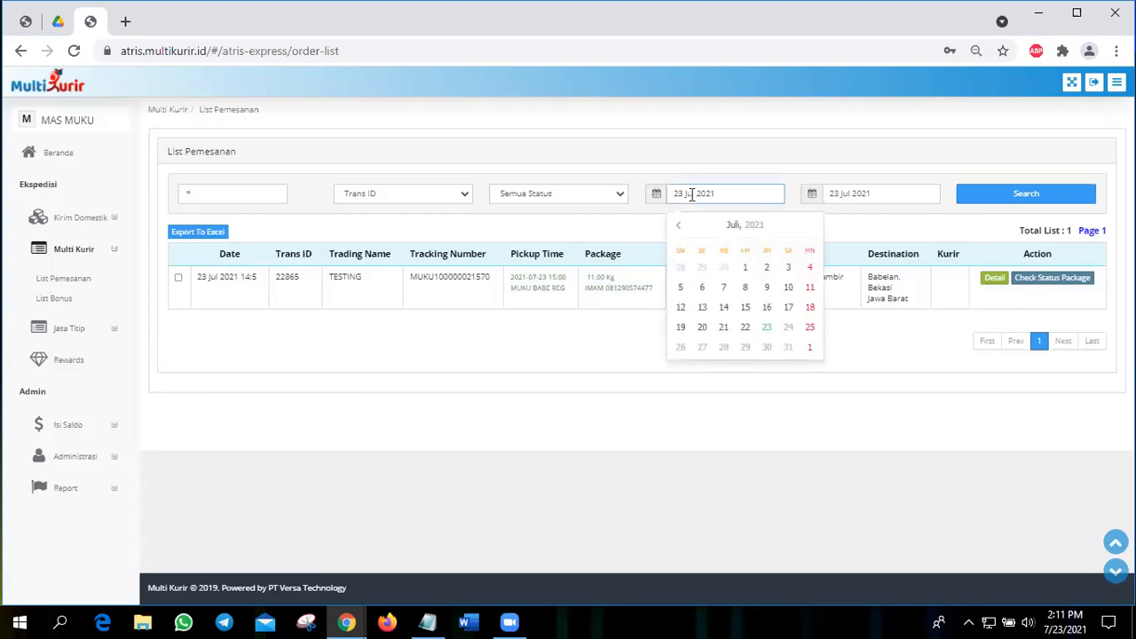
{"action": "left_click", "coordinate": [678, 227]}
{"action": "left_click", "coordinate": [702, 267]}
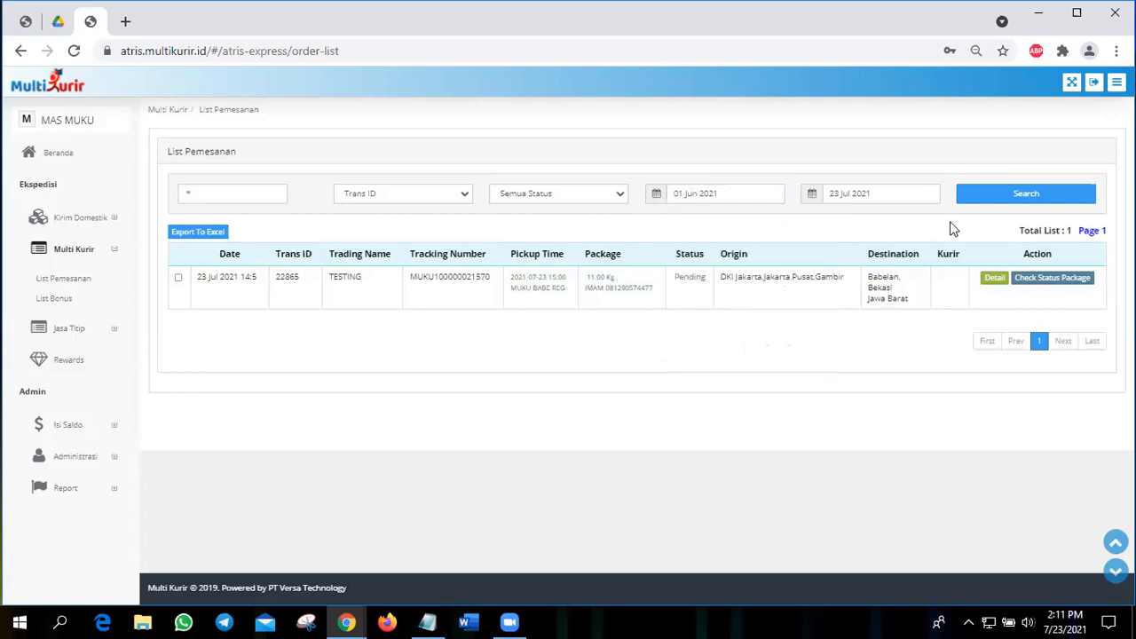
{"action": "left_click", "coordinate": [982, 201]}
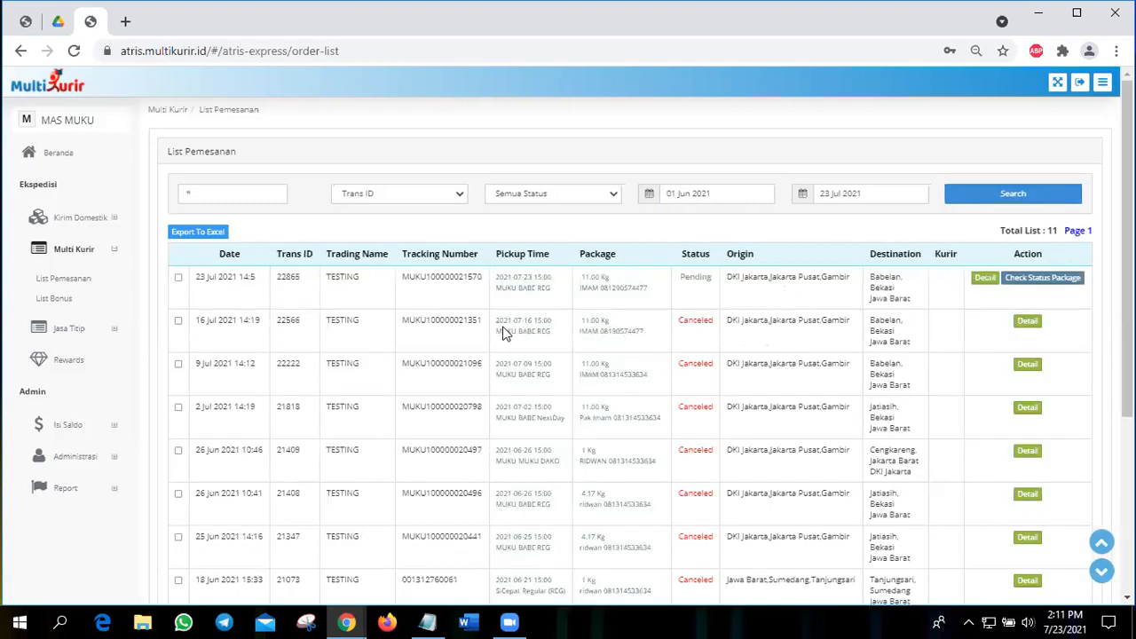
{"action": "scroll", "coordinate": [503, 333], "scroll_direction": "down", "scroll_amount": 3}
{"action": "scroll", "coordinate": [502, 333], "scroll_direction": "up", "scroll_amount": 3}
{"action": "left_click", "coordinate": [690, 194]}
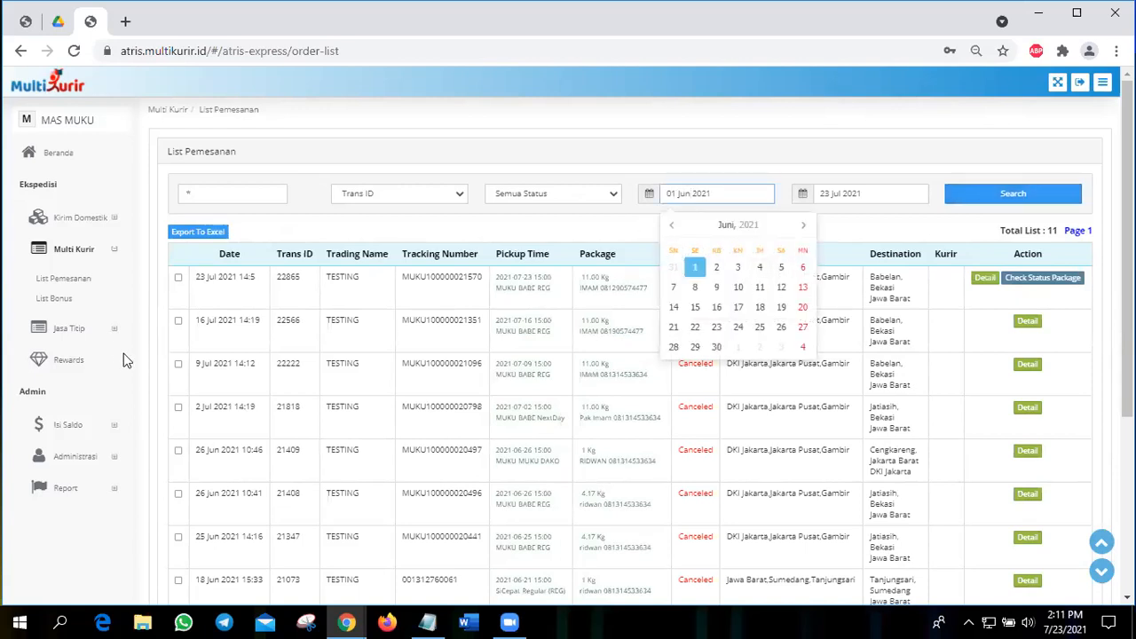
Step: Open the Multi Kurir bonus list and search it from 02 Jun 2021 to 23 Jul 2021
{"action": "left_click", "coordinate": [71, 303]}
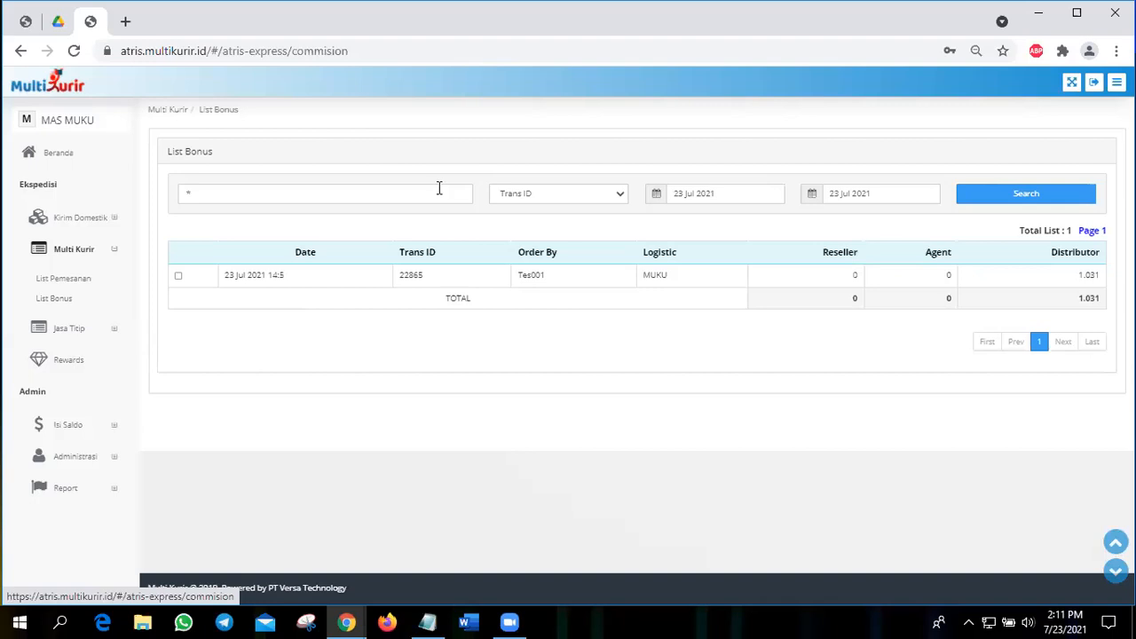
{"action": "left_click", "coordinate": [719, 194]}
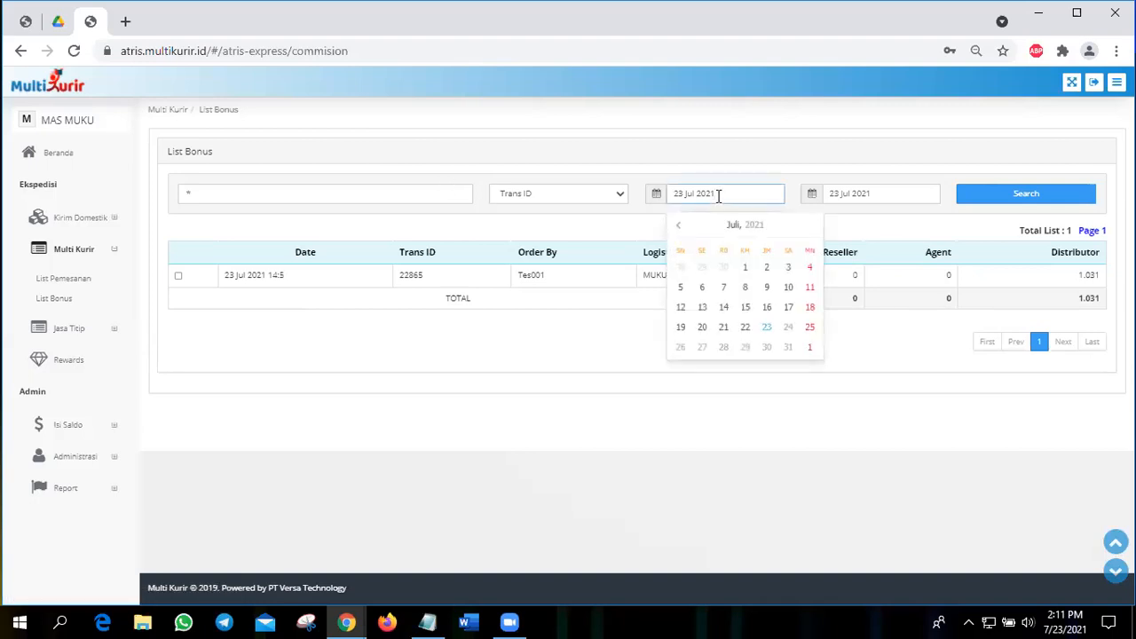
{"action": "left_click", "coordinate": [678, 225]}
{"action": "left_click", "coordinate": [723, 267]}
{"action": "left_click", "coordinate": [976, 193]}
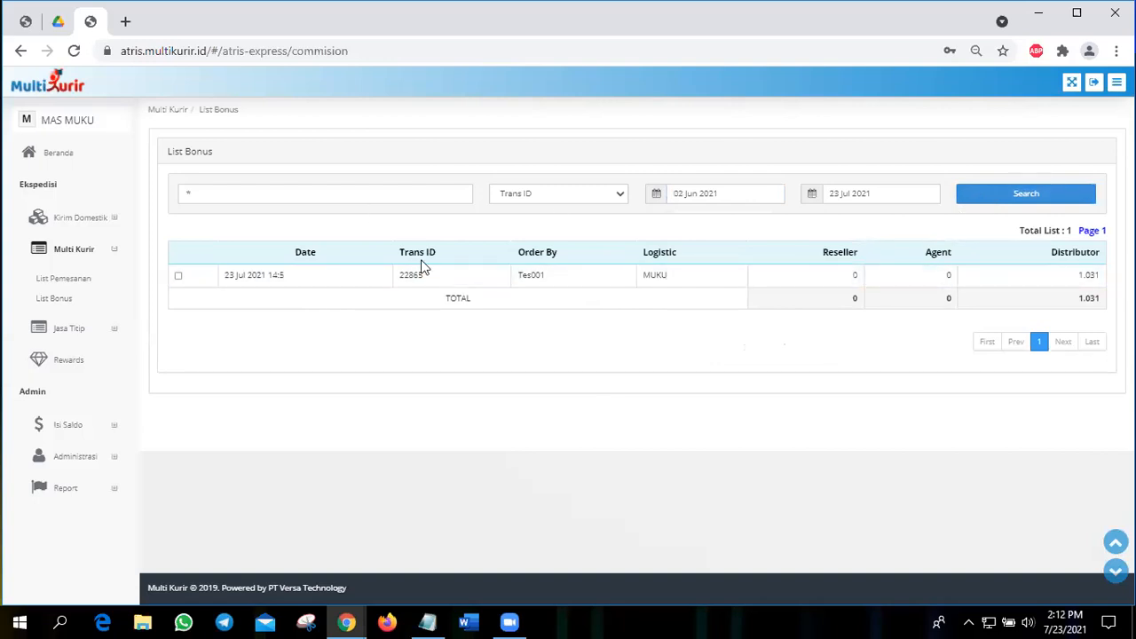
Step: Open the Jasa Titip order list and examine the listed order's courier service and receipt number (No Resi)
{"action": "left_click", "coordinate": [79, 328]}
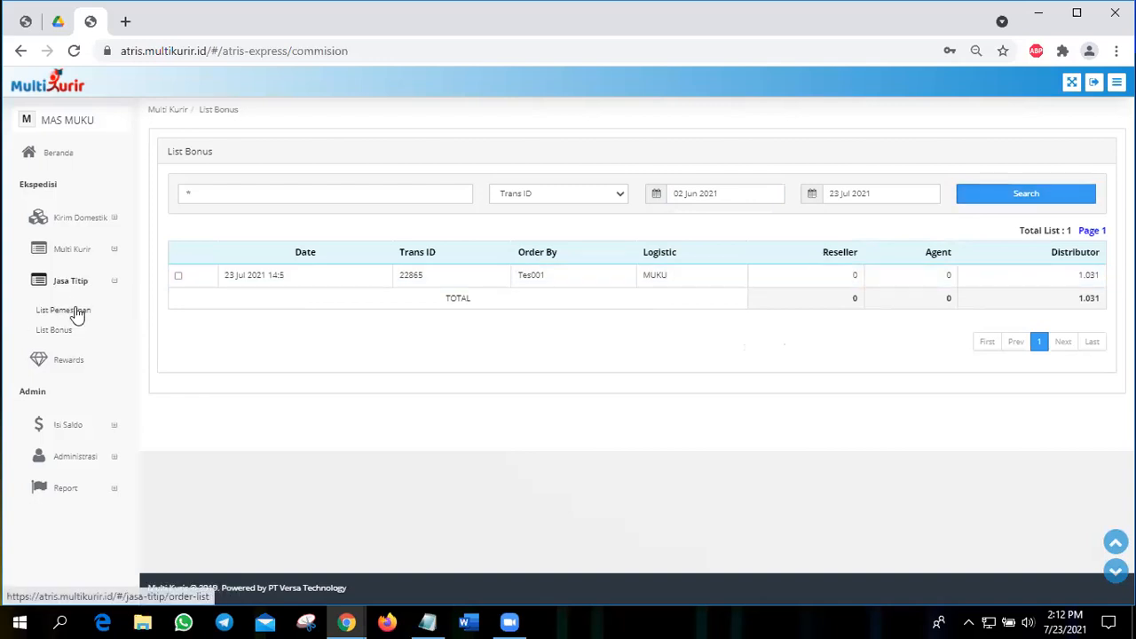
{"action": "left_click", "coordinate": [77, 311]}
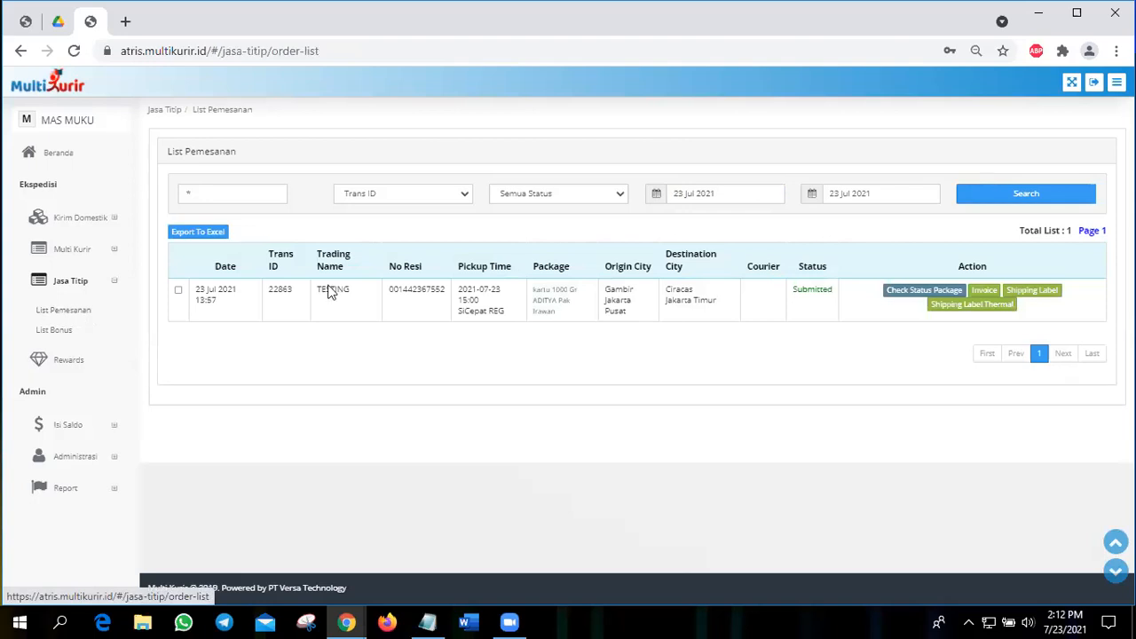
{"action": "left_click_drag", "start_coordinate": [460, 322], "coordinate": [500, 323]}
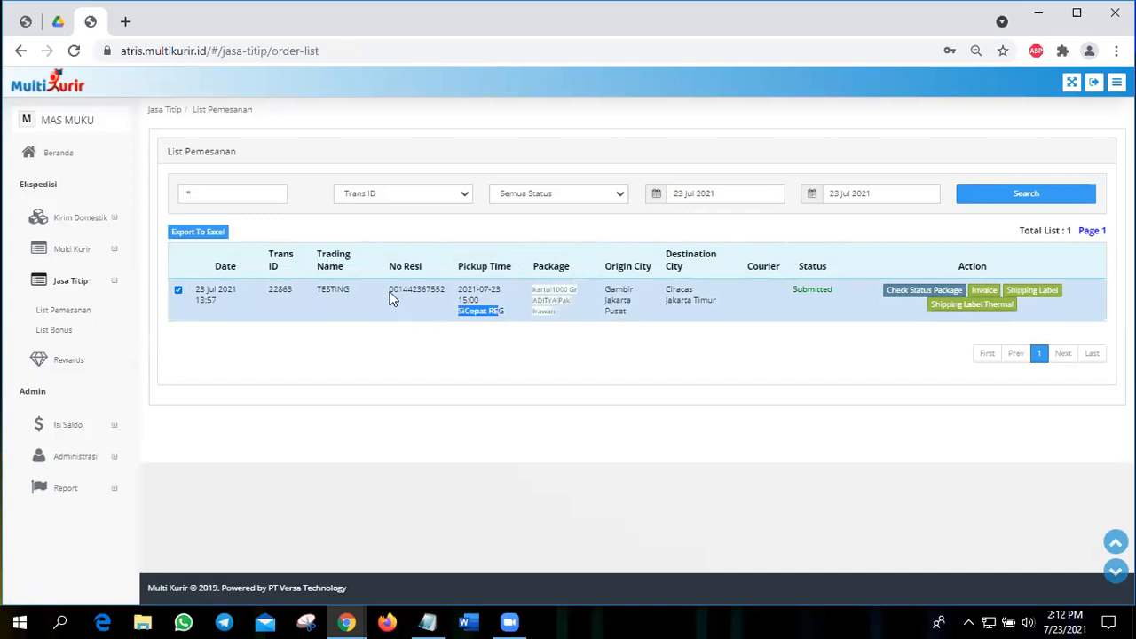
{"action": "double_click", "coordinate": [448, 293]}
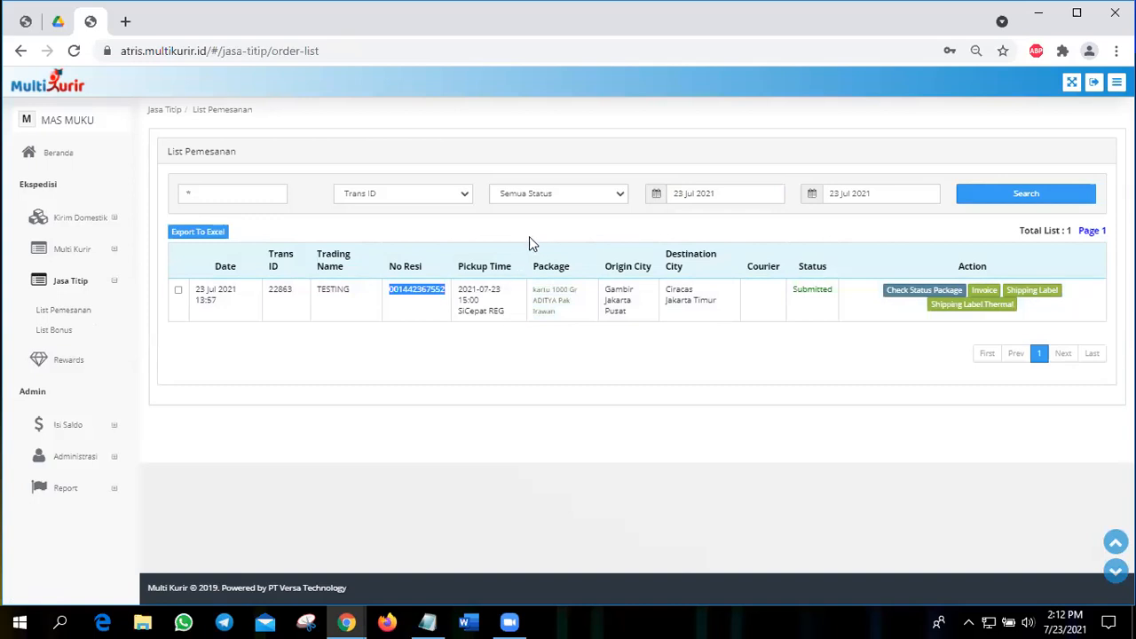
Step: Search the Jasa Titip order list from 01 Jun 2021 to 23 Jul 2021 and look through the orders
{"action": "left_click", "coordinate": [697, 194]}
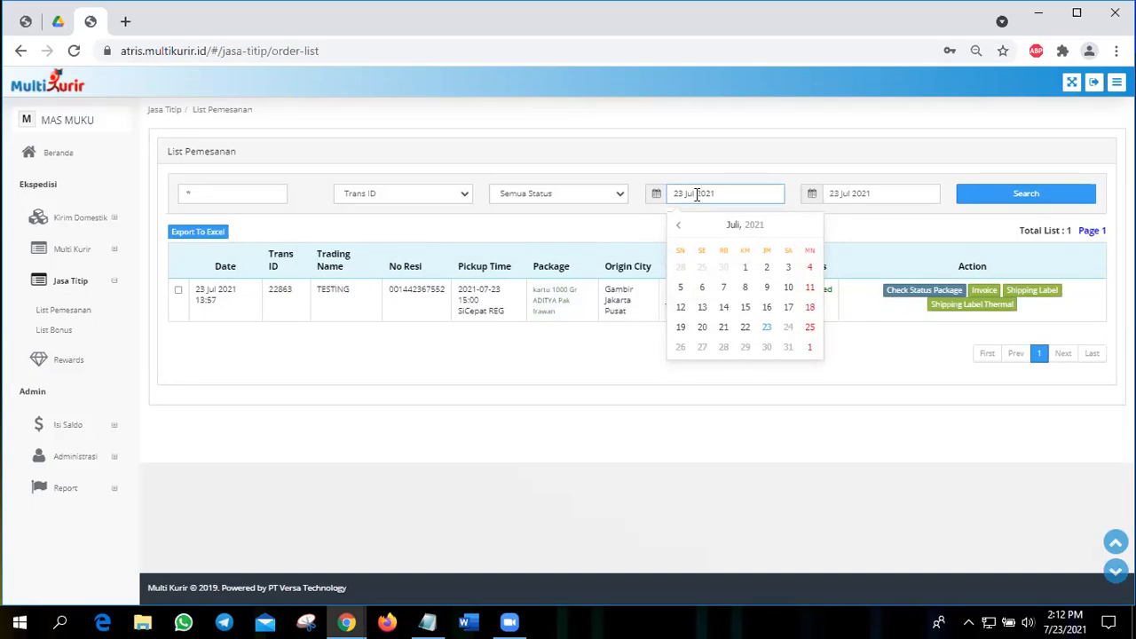
{"action": "left_click", "coordinate": [679, 227]}
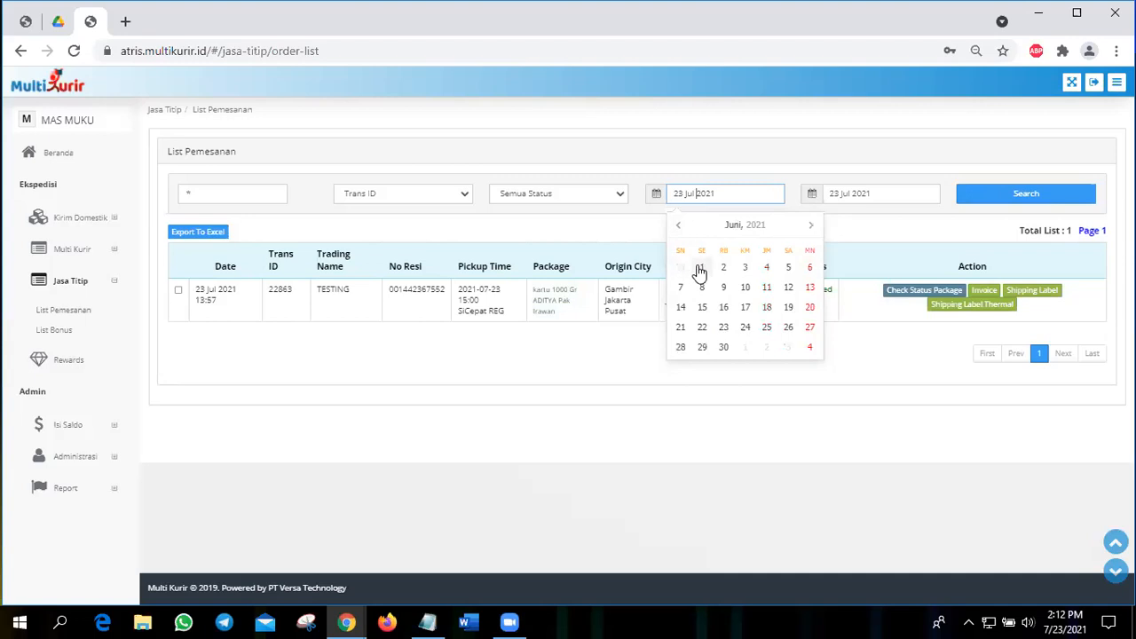
{"action": "left_click", "coordinate": [701, 268]}
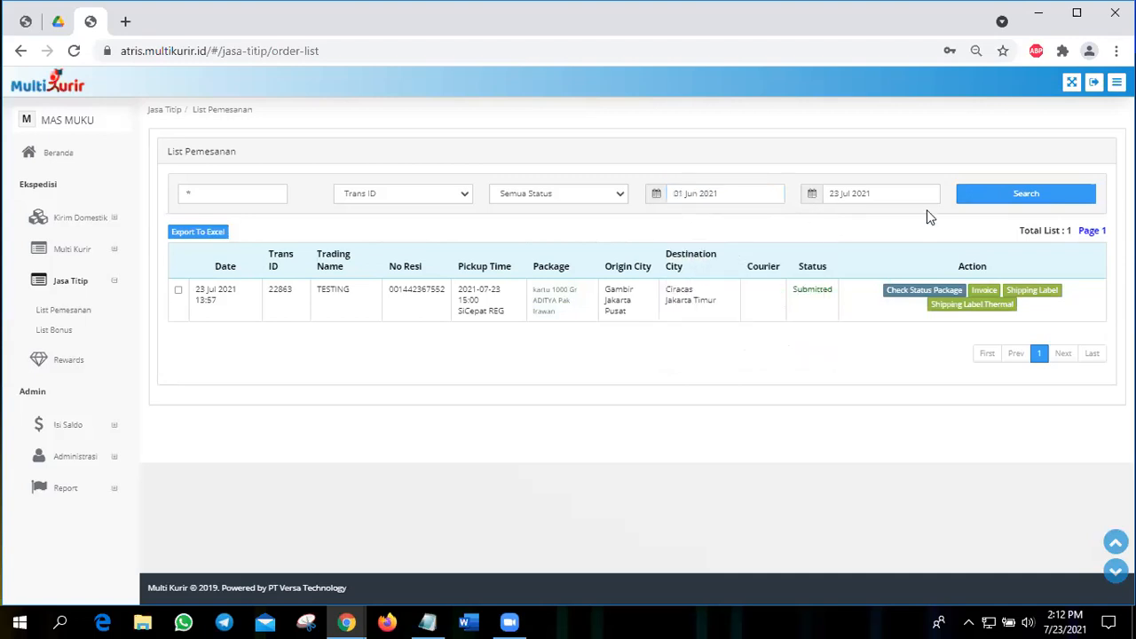
{"action": "left_click", "coordinate": [983, 199]}
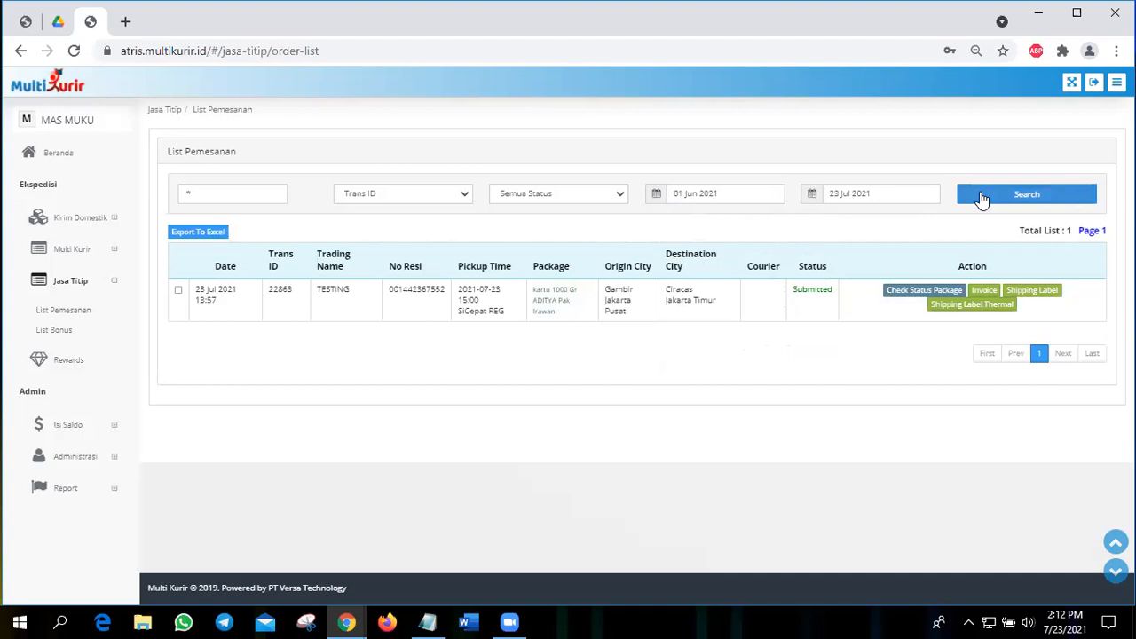
{"action": "scroll", "coordinate": [495, 404], "scroll_direction": "down", "scroll_amount": 3}
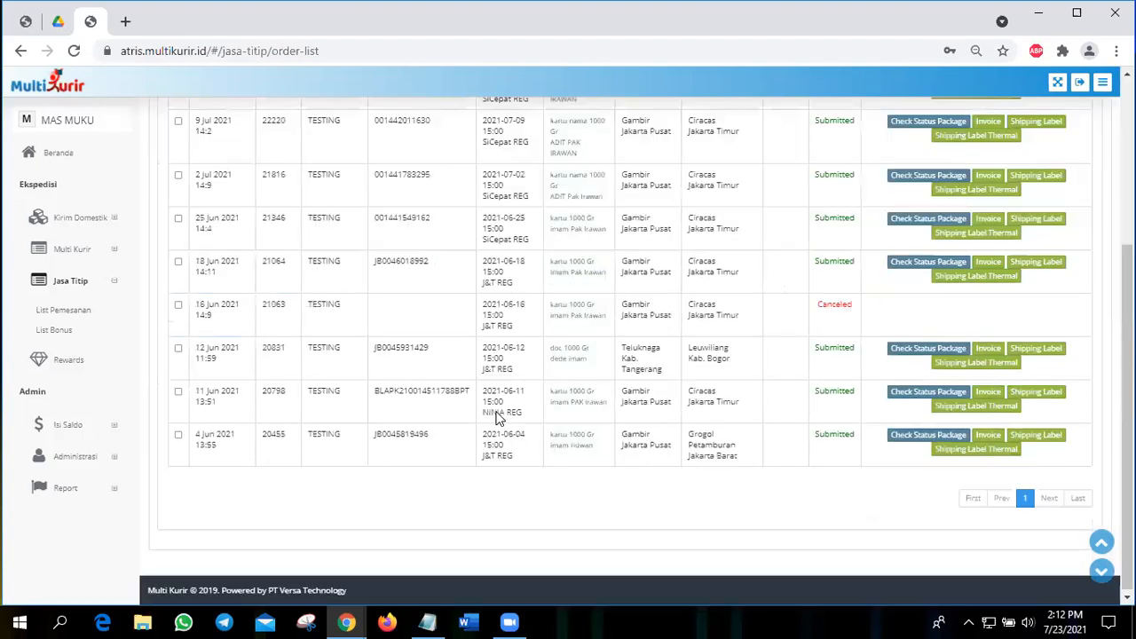
{"action": "scroll", "coordinate": [497, 417], "scroll_direction": "up", "scroll_amount": 3}
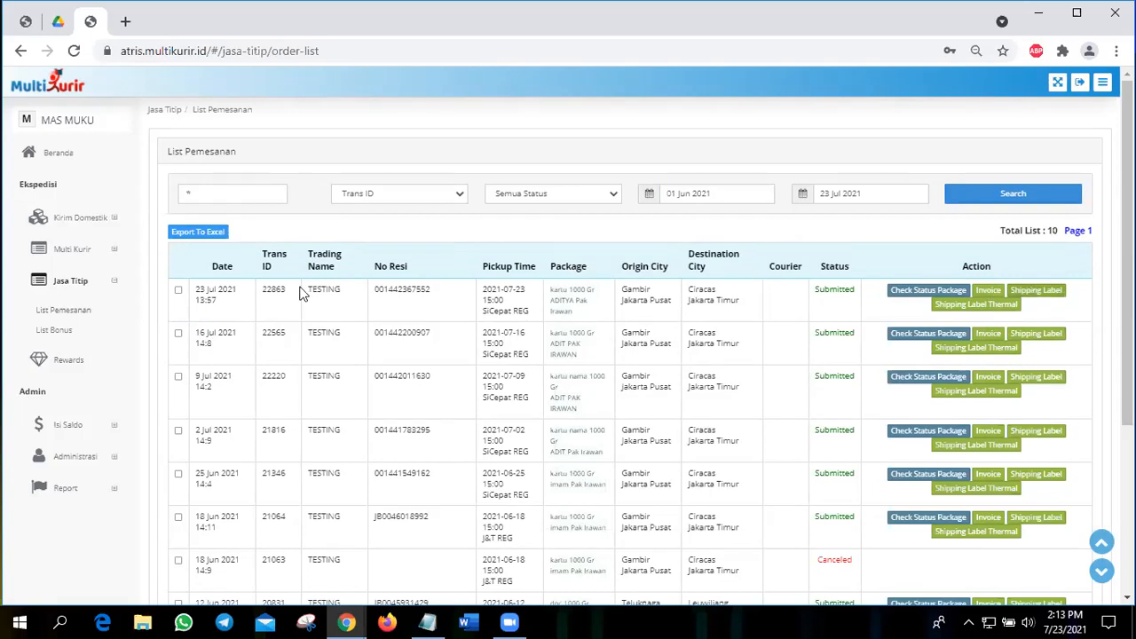
Step: View the thermal shipping label of the newest Jasa Titip order and close it
{"action": "left_click", "coordinate": [1012, 313]}
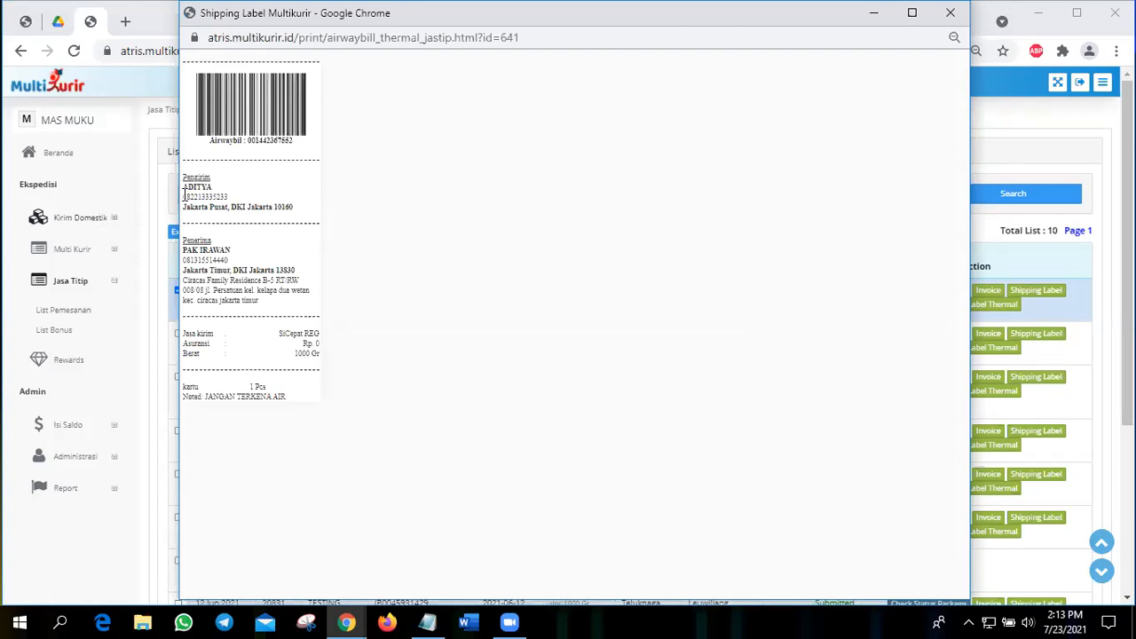
{"action": "left_click", "coordinate": [952, 18]}
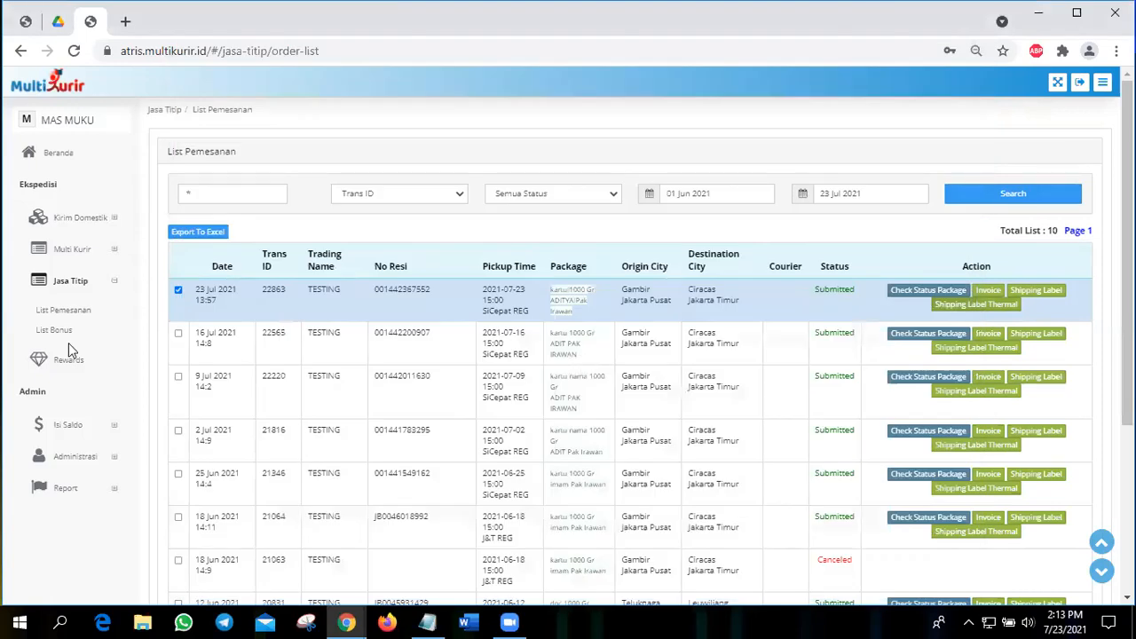
{"action": "scroll", "coordinate": [68, 343], "scroll_direction": "down", "scroll_amount": 1}
{"action": "scroll", "coordinate": [67, 336], "scroll_direction": "up", "scroll_amount": 1}
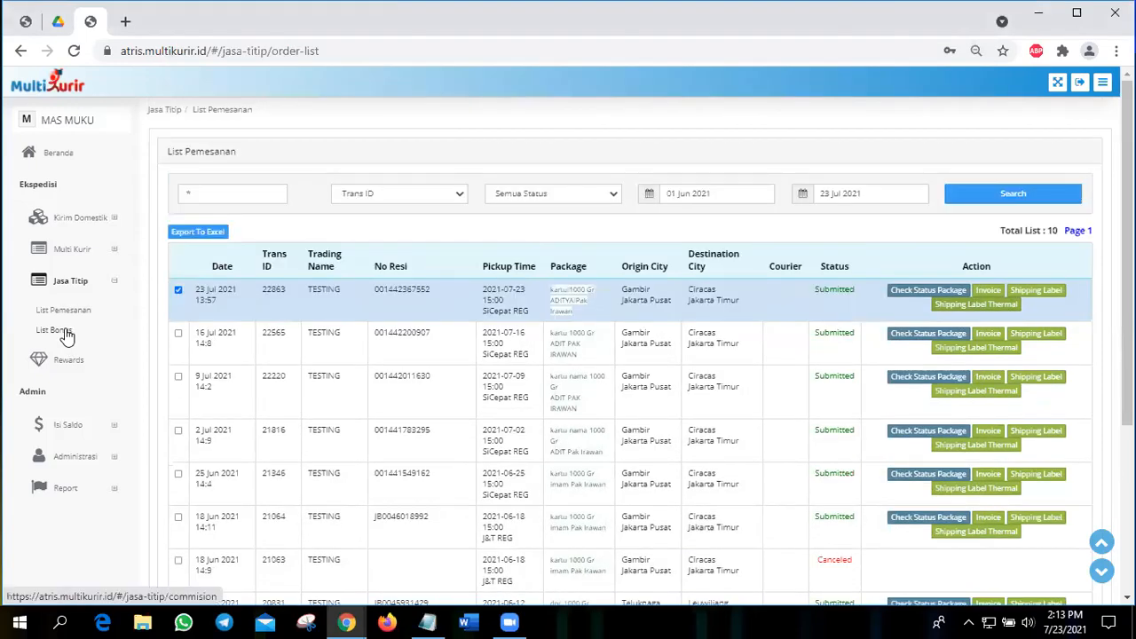
Step: Open the Jasa Titip bonus list and set its start date to 01 Jun 2021
{"action": "left_click", "coordinate": [65, 332]}
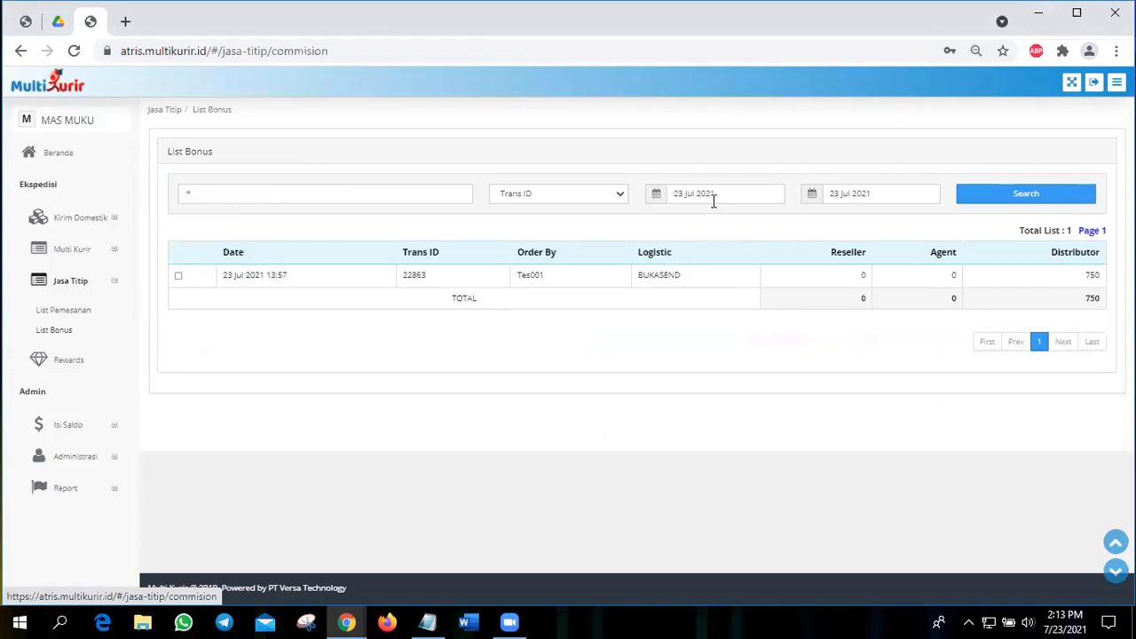
{"action": "left_click", "coordinate": [713, 199]}
{"action": "left_click", "coordinate": [679, 227]}
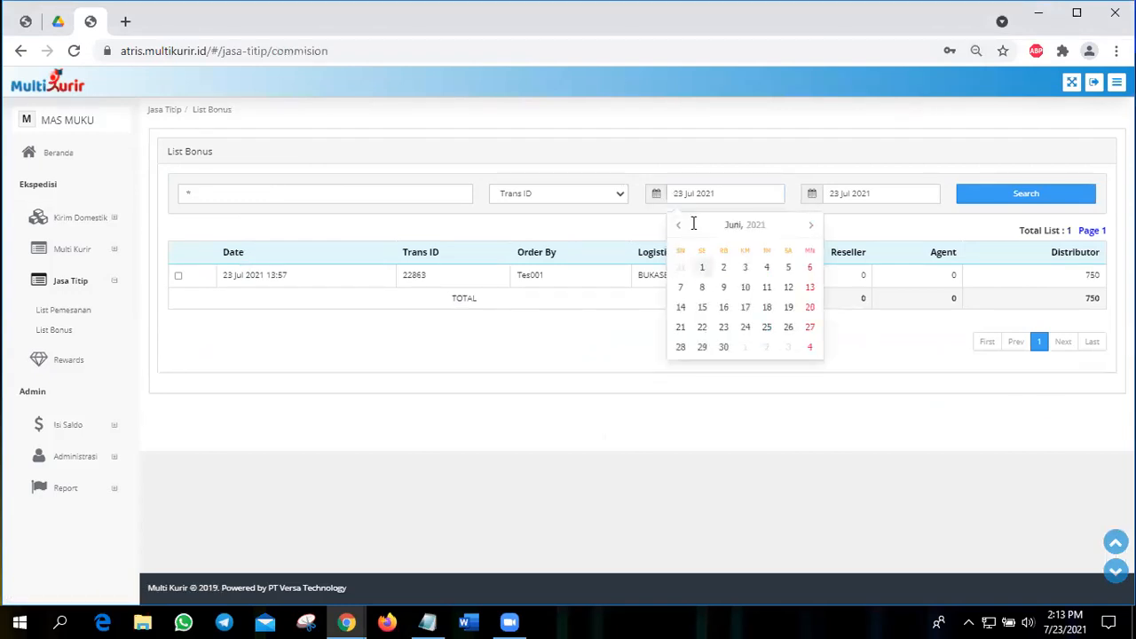
{"action": "left_click", "coordinate": [701, 268]}
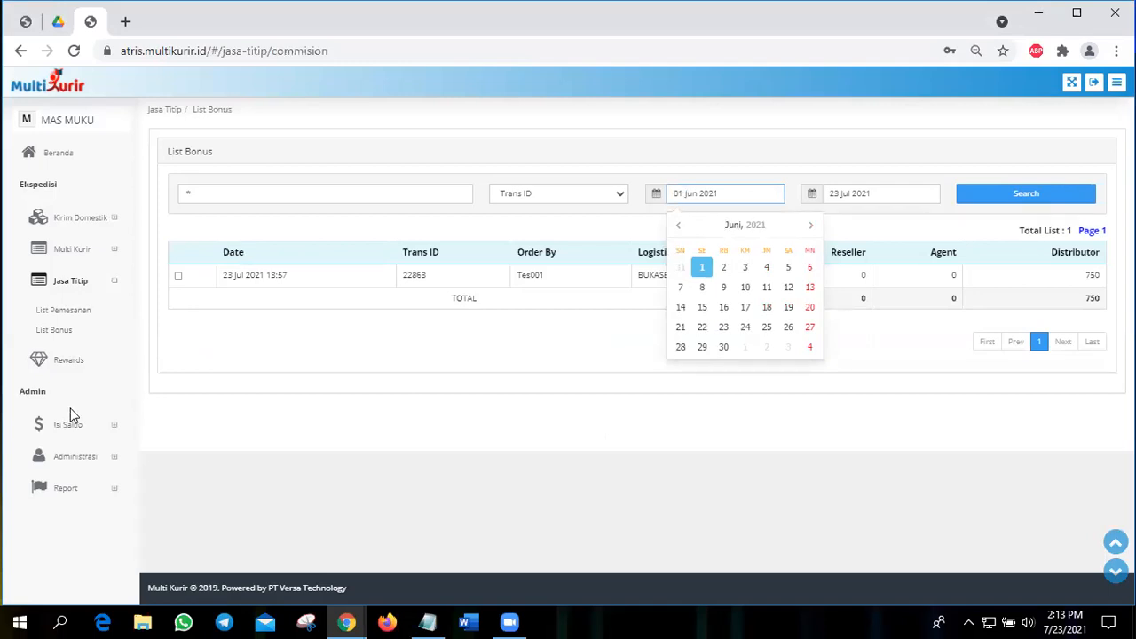
Step: View the Rewards page, collapse the Jasa Titip entries and open the Bank Transfer page for topping up the balance
{"action": "left_click", "coordinate": [67, 364]}
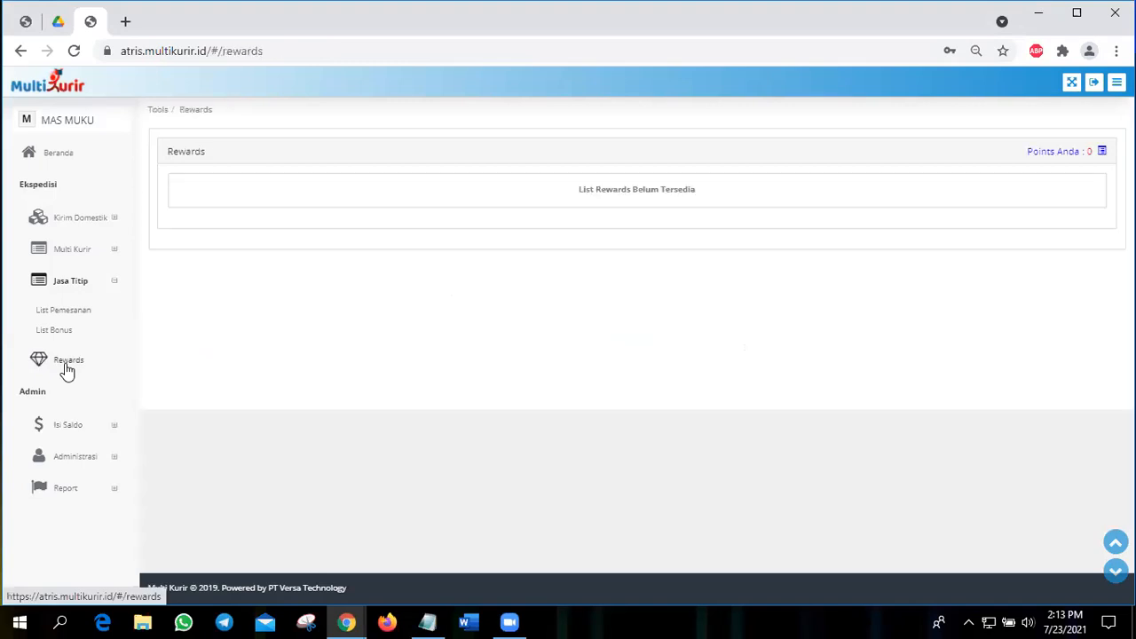
{"action": "left_click", "coordinate": [61, 283]}
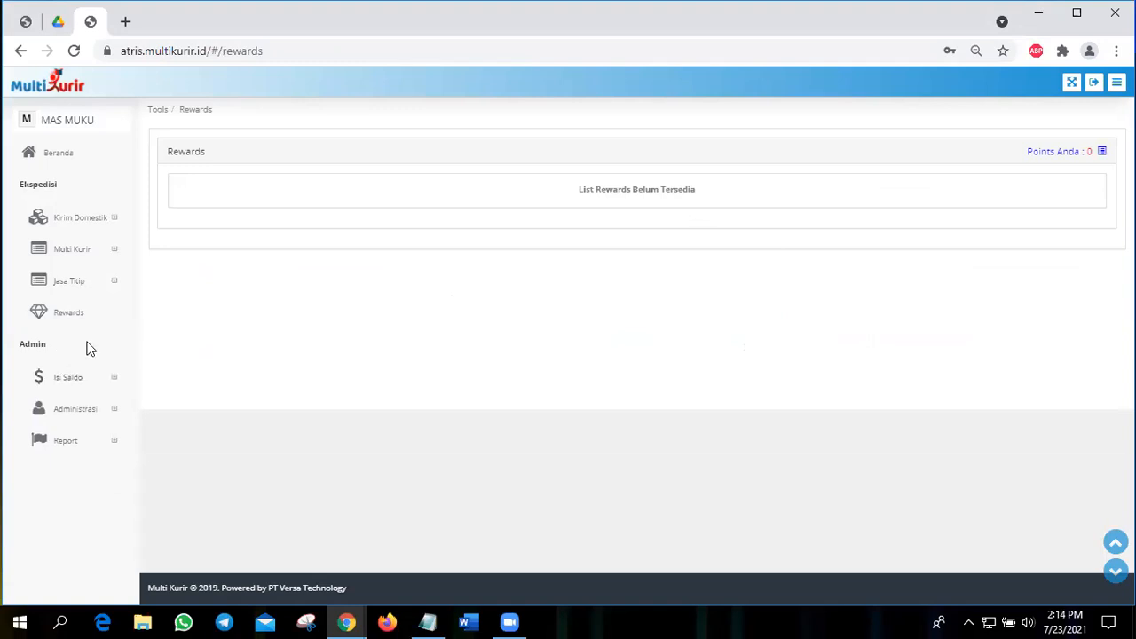
{"action": "left_click", "coordinate": [76, 376]}
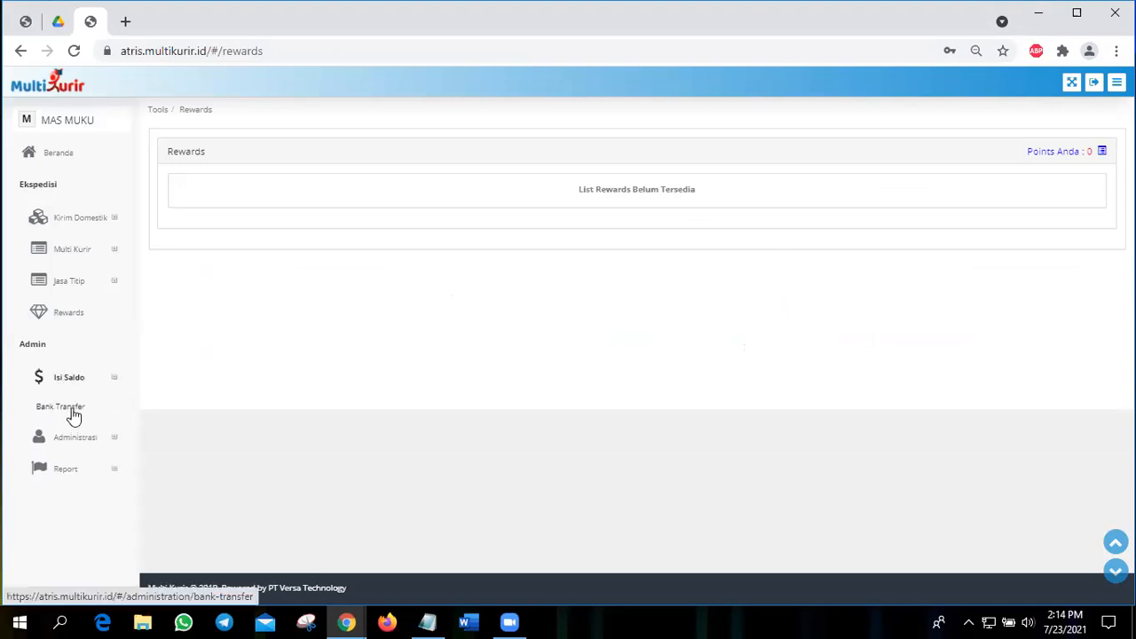
{"action": "left_click", "coordinate": [62, 406]}
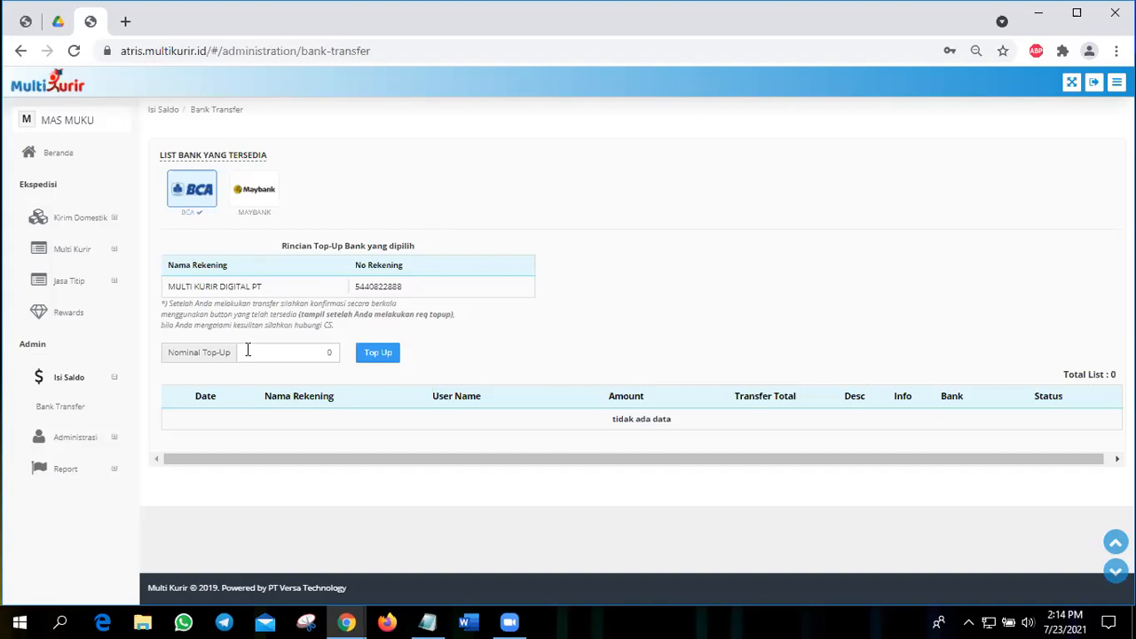
Step: Submit and confirm a top-up request of 500.000 by BCA bank transfer
{"action": "left_click", "coordinate": [335, 353]}
{"action": "type", "text": "500.000"}
{"action": "left_click", "coordinate": [387, 361]}
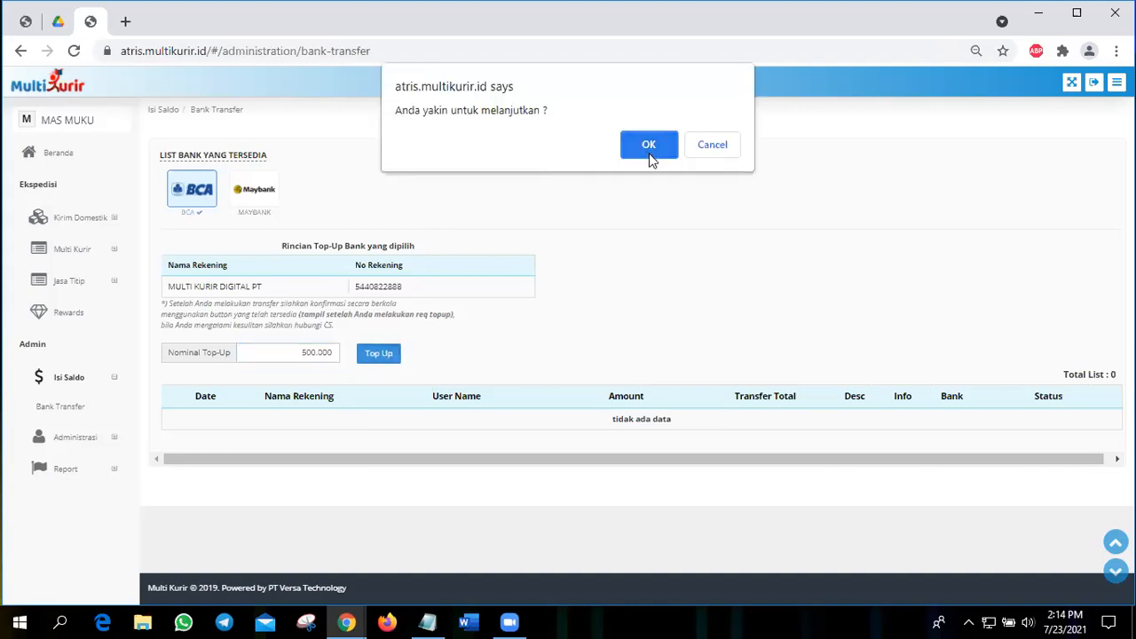
{"action": "left_click", "coordinate": [652, 155]}
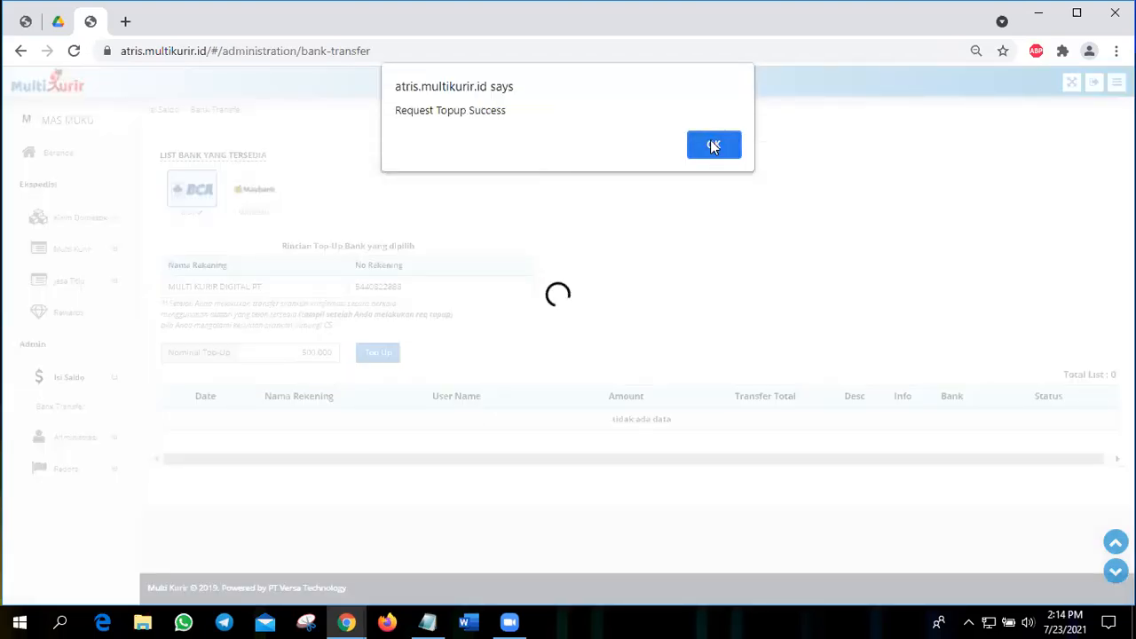
{"action": "key", "text": "Return"}
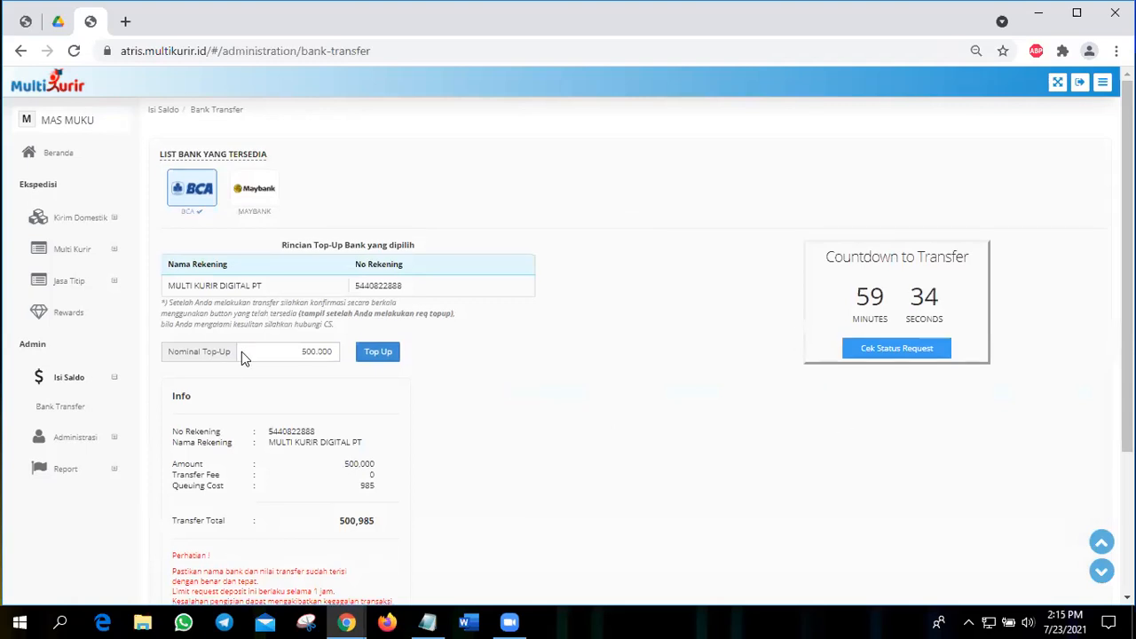
Step: Examine the top-up request's account name, amount, queuing cost, transfer total, transfer countdown and list entry
{"action": "scroll", "coordinate": [241, 351], "scroll_direction": "down", "scroll_amount": 1}
{"action": "left_click_drag", "start_coordinate": [268, 349], "coordinate": [370, 367]}
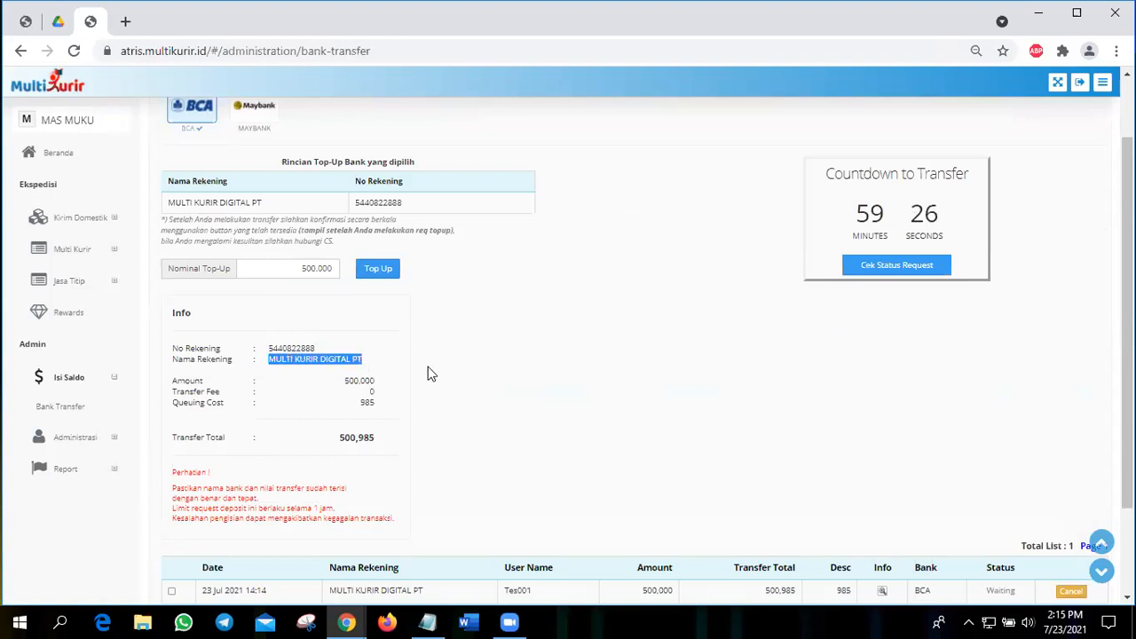
{"action": "scroll", "coordinate": [342, 306], "scroll_direction": "down", "scroll_amount": 1}
{"action": "left_click_drag", "start_coordinate": [343, 306], "coordinate": [385, 301]}
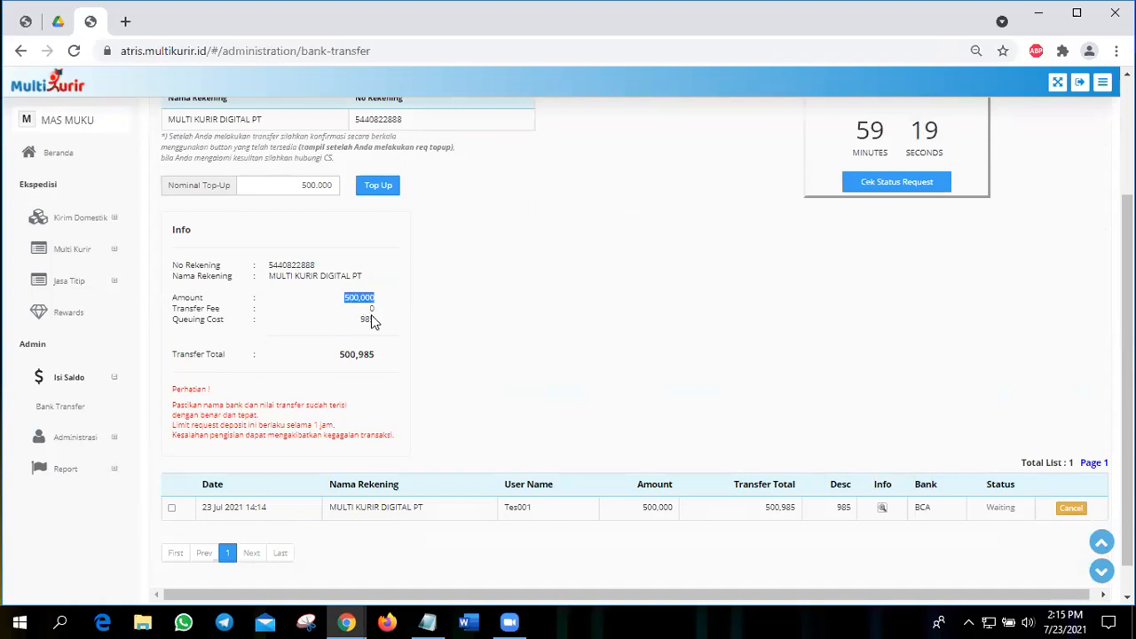
{"action": "left_click_drag", "start_coordinate": [380, 321], "coordinate": [330, 355]}
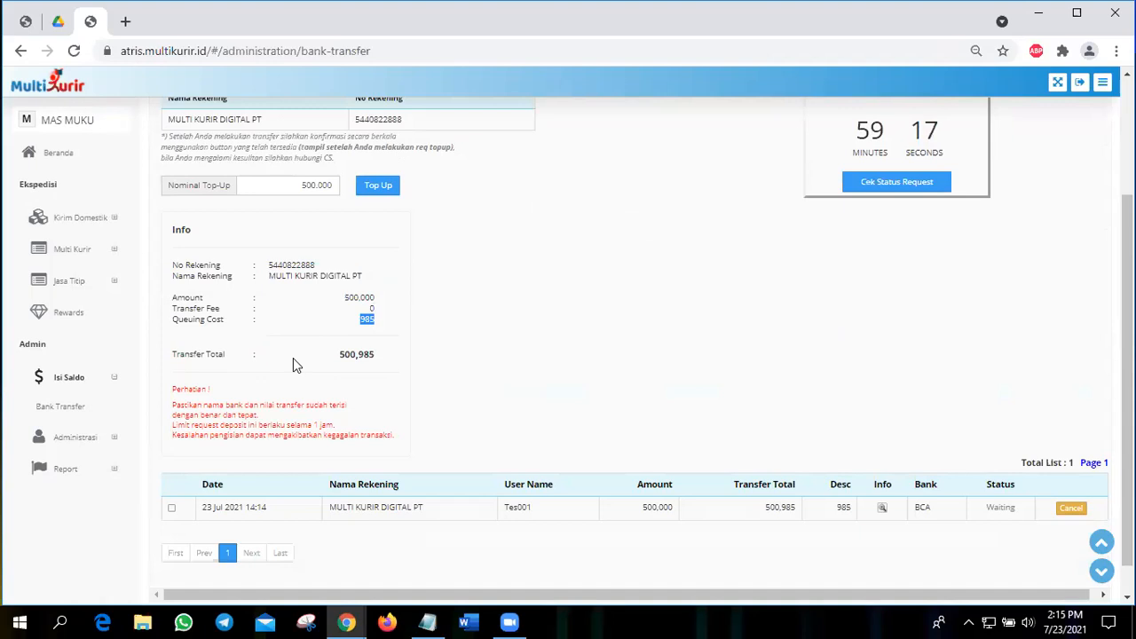
{"action": "double_click", "coordinate": [365, 362]}
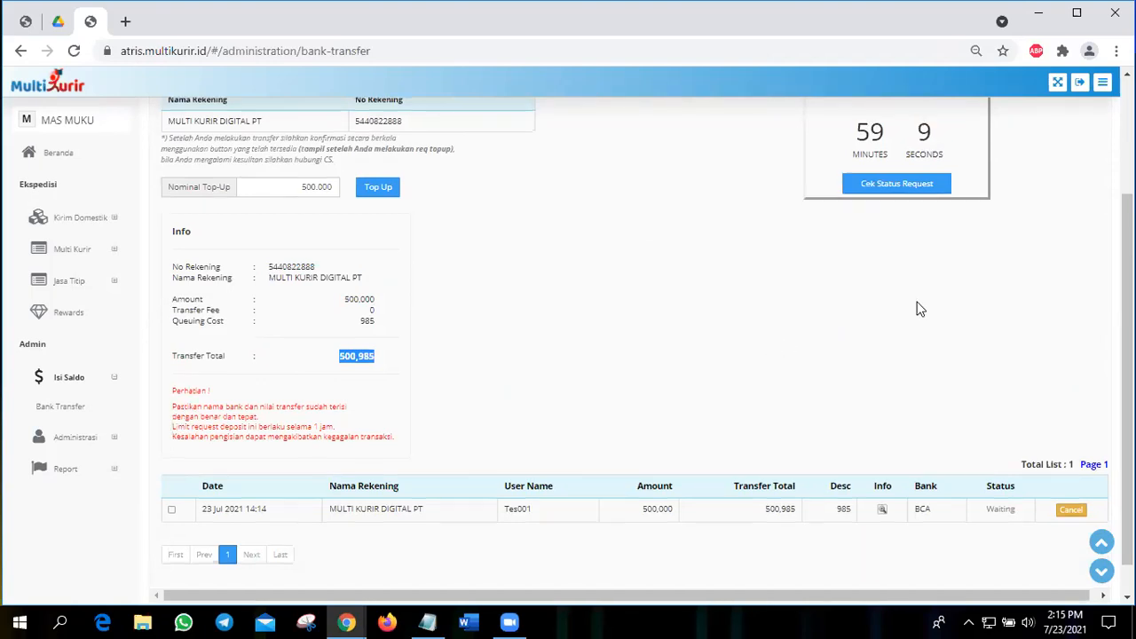
{"action": "scroll", "coordinate": [747, 396], "scroll_direction": "up", "scroll_amount": 1}
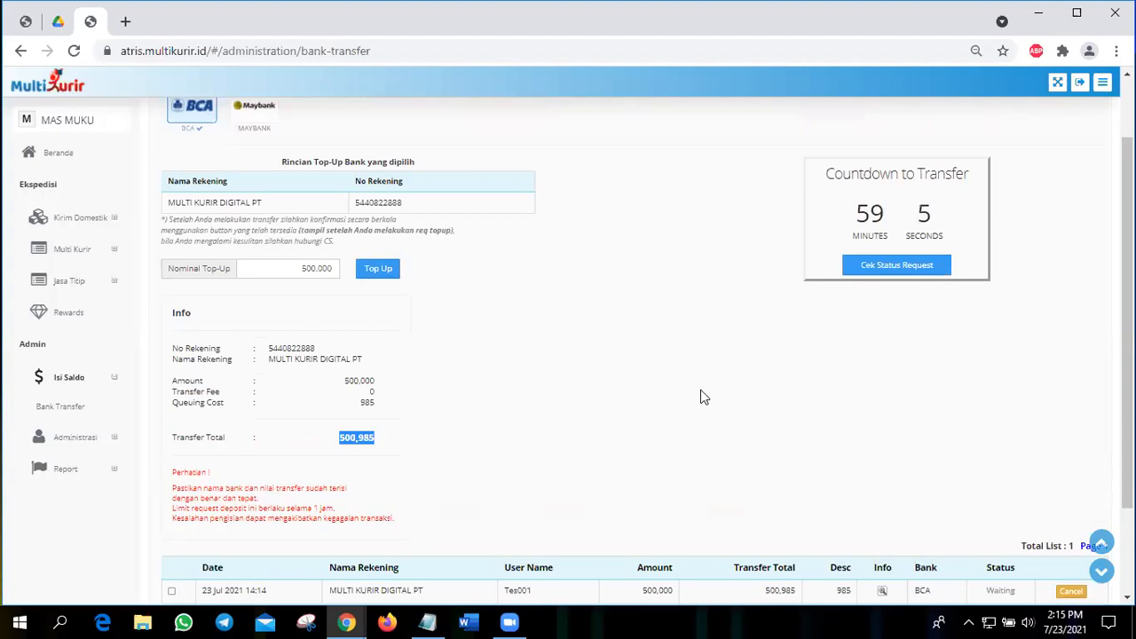
{"action": "scroll", "coordinate": [471, 302], "scroll_direction": "down", "scroll_amount": 2}
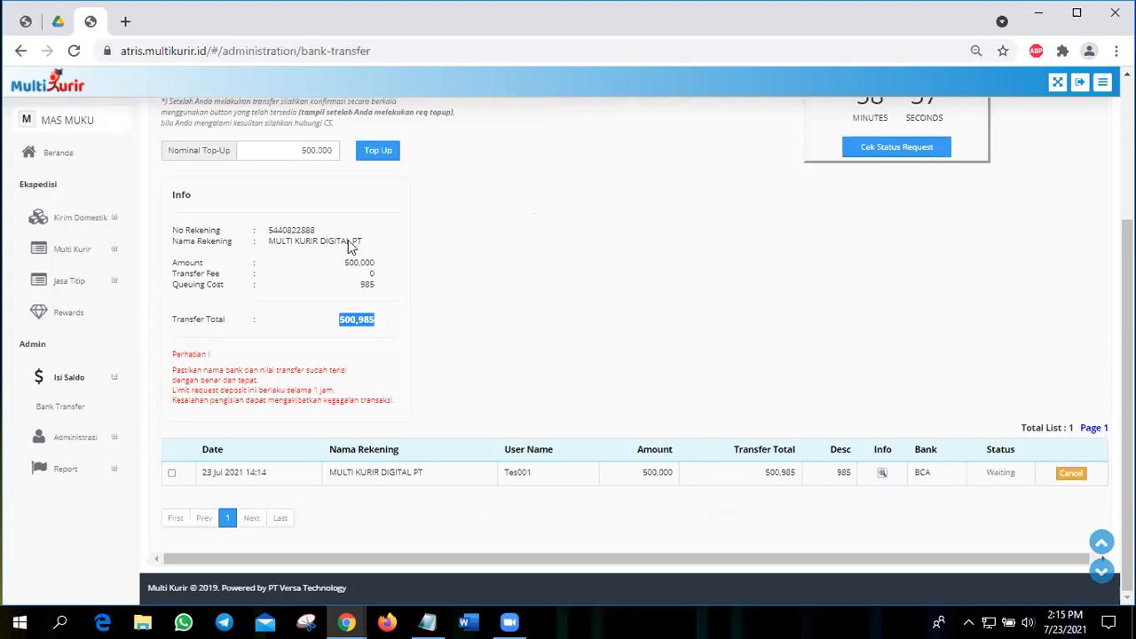
{"action": "scroll", "coordinate": [453, 321], "scroll_direction": "up", "scroll_amount": 2}
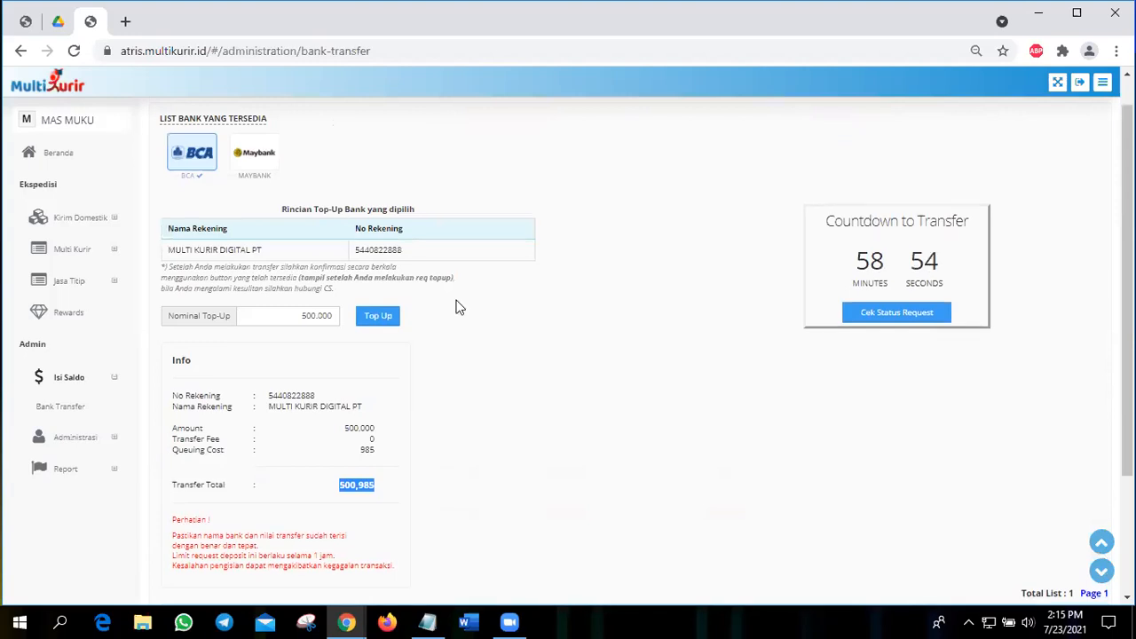
{"action": "scroll", "coordinate": [527, 364], "scroll_direction": "down", "scroll_amount": 2}
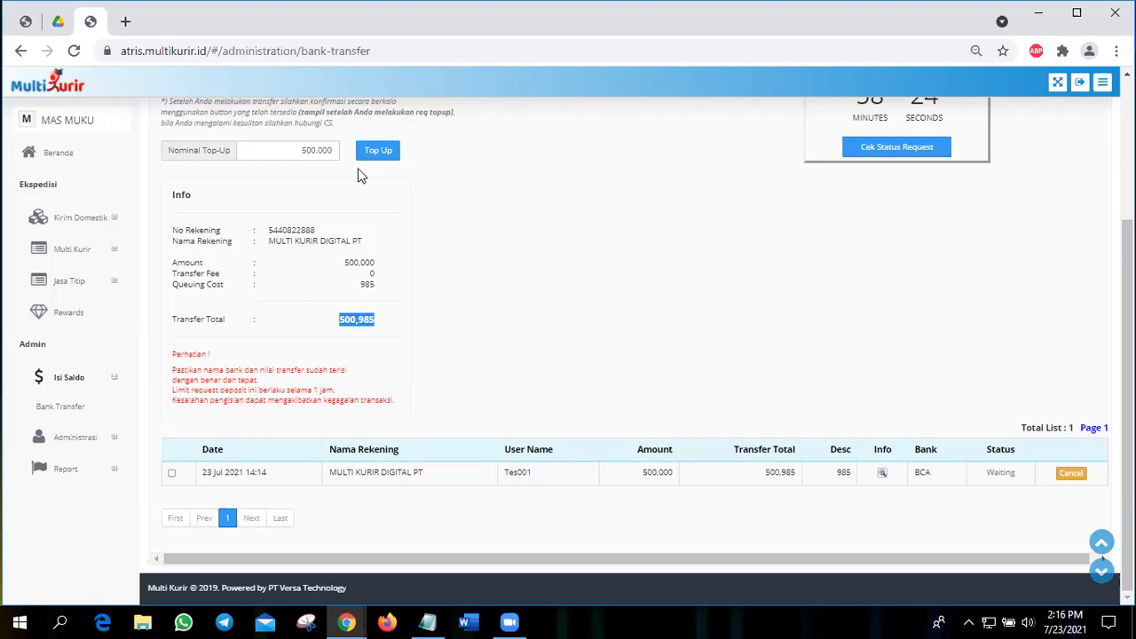
Step: Switch the top-up bank to Maybank to view its virtual account details and transfer instructions
{"action": "scroll", "coordinate": [280, 161], "scroll_direction": "up", "scroll_amount": 3}
{"action": "left_click", "coordinate": [258, 188]}
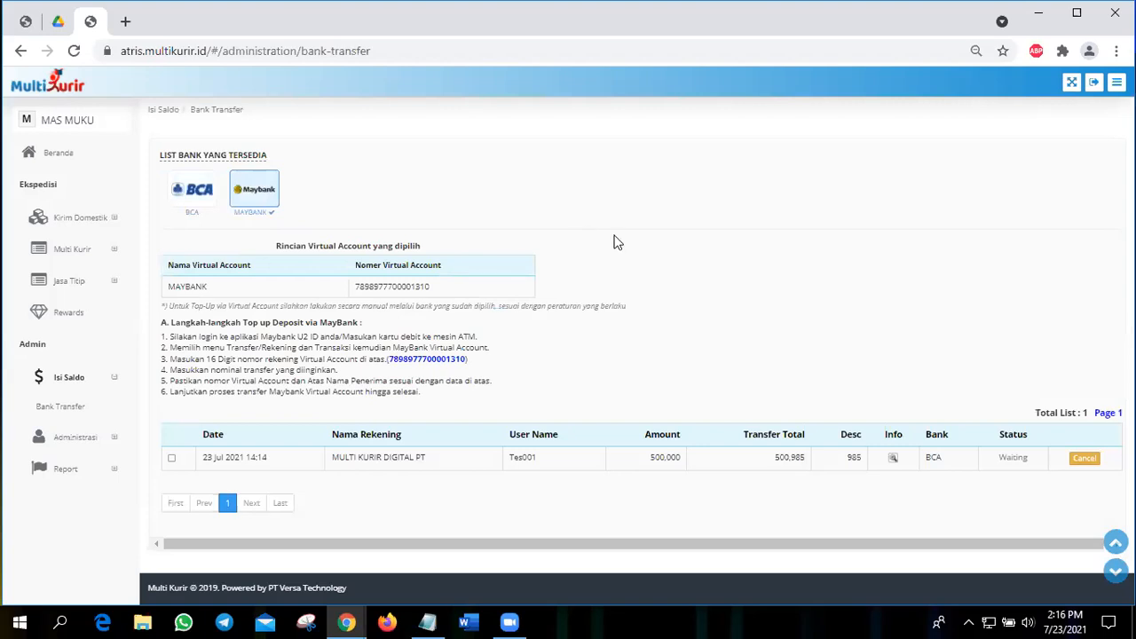
Step: Examine the Maybank virtual account number and the transfer instructions about the nominal amount and recipient name
{"action": "double_click", "coordinate": [447, 289]}
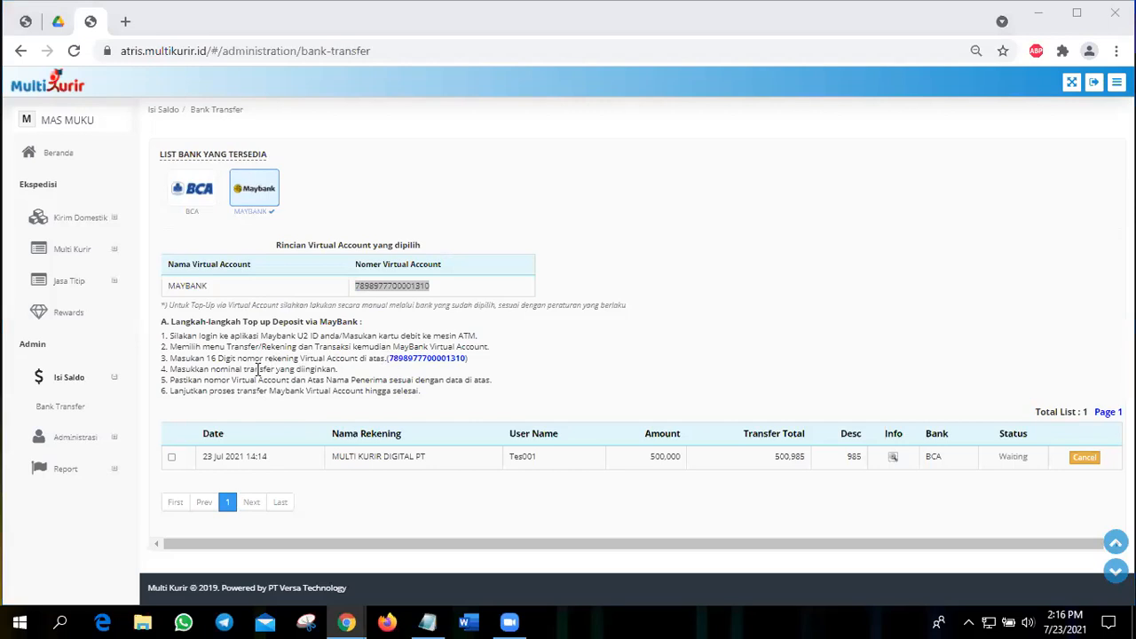
{"action": "left_click_drag", "start_coordinate": [284, 369], "coordinate": [247, 368]}
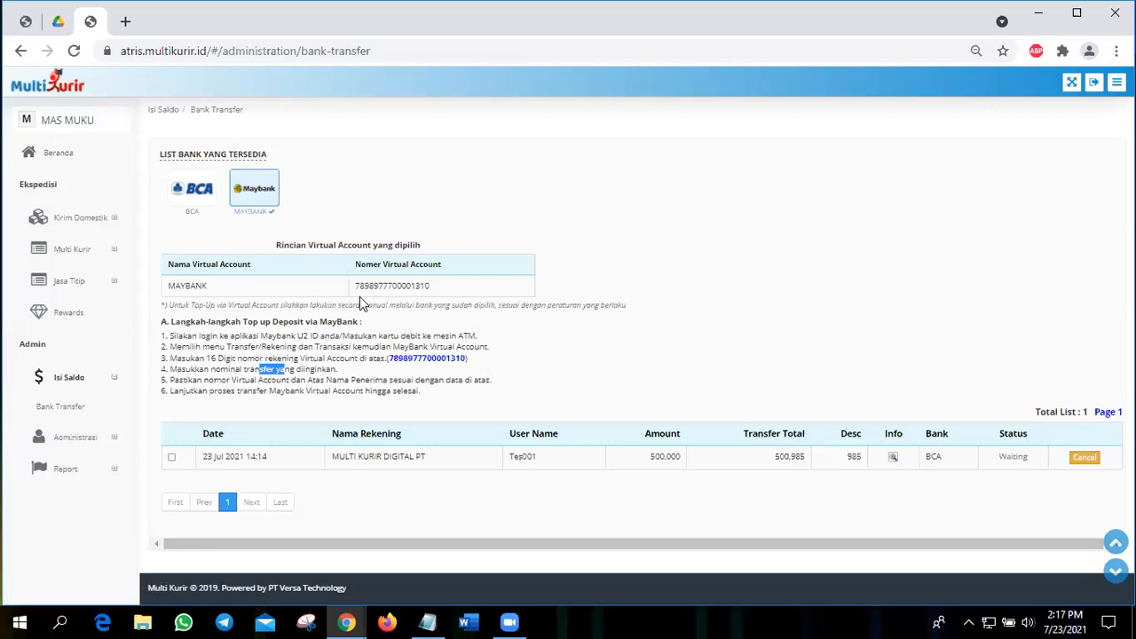
{"action": "left_click_drag", "start_coordinate": [361, 286], "coordinate": [445, 297]}
{"action": "left_click_drag", "start_coordinate": [327, 381], "coordinate": [391, 382]}
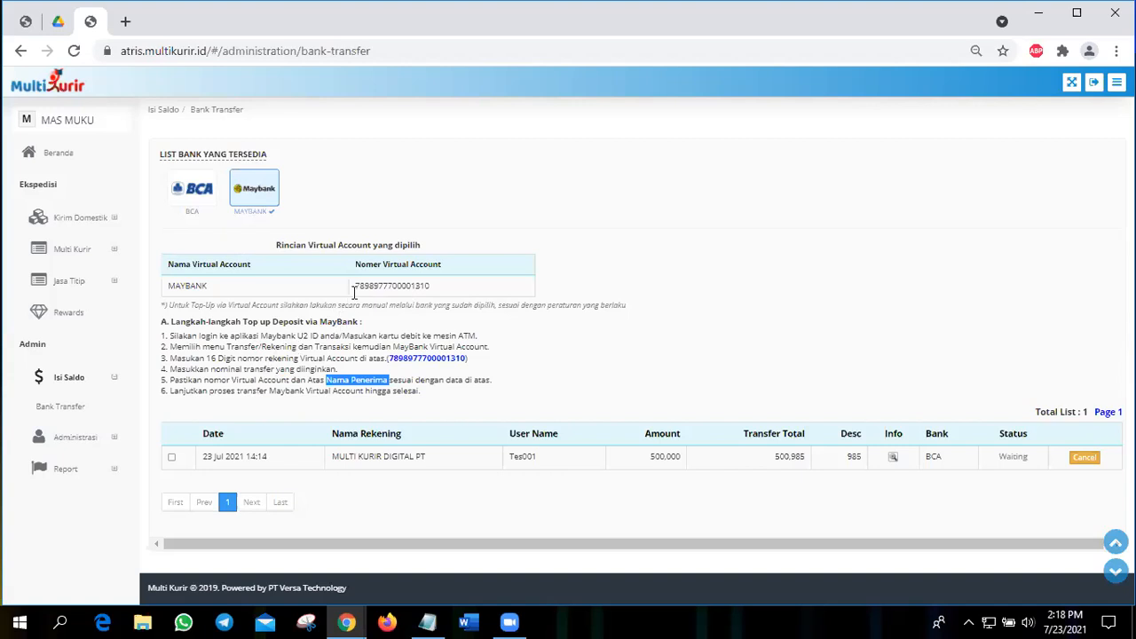
{"action": "left_click_drag", "start_coordinate": [356, 286], "coordinate": [434, 294]}
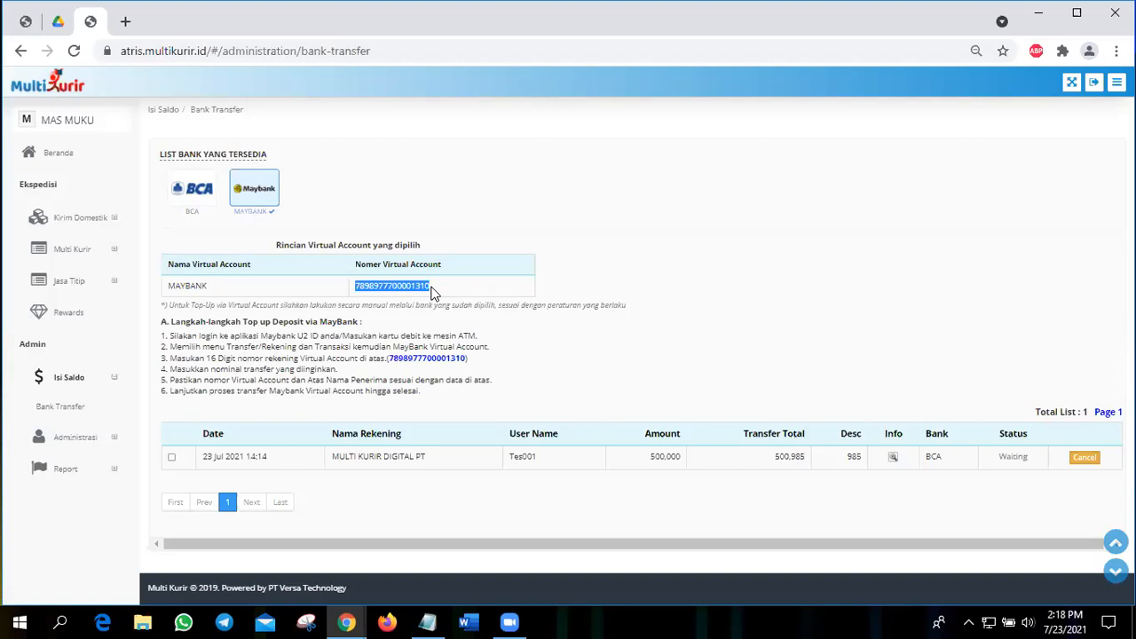
{"action": "left_click_drag", "start_coordinate": [274, 371], "coordinate": [408, 389]}
{"action": "left_click", "coordinate": [410, 380]}
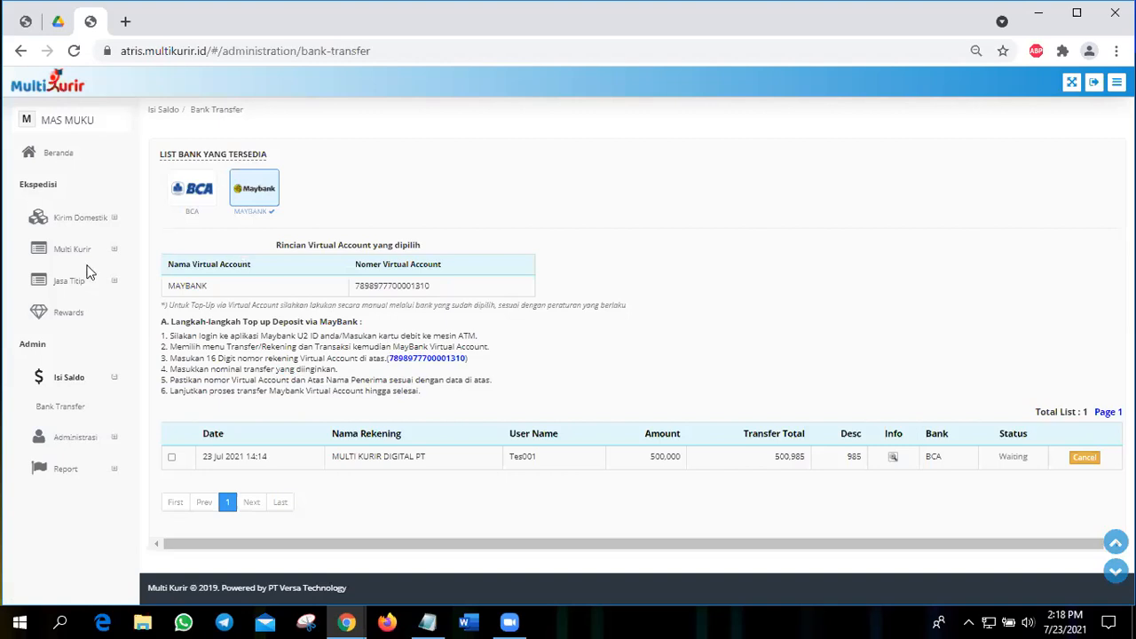
Step: Open the Ganti Sandi page under Administrasi and look through its old, new and repeated password fields
{"action": "left_click", "coordinate": [70, 440]}
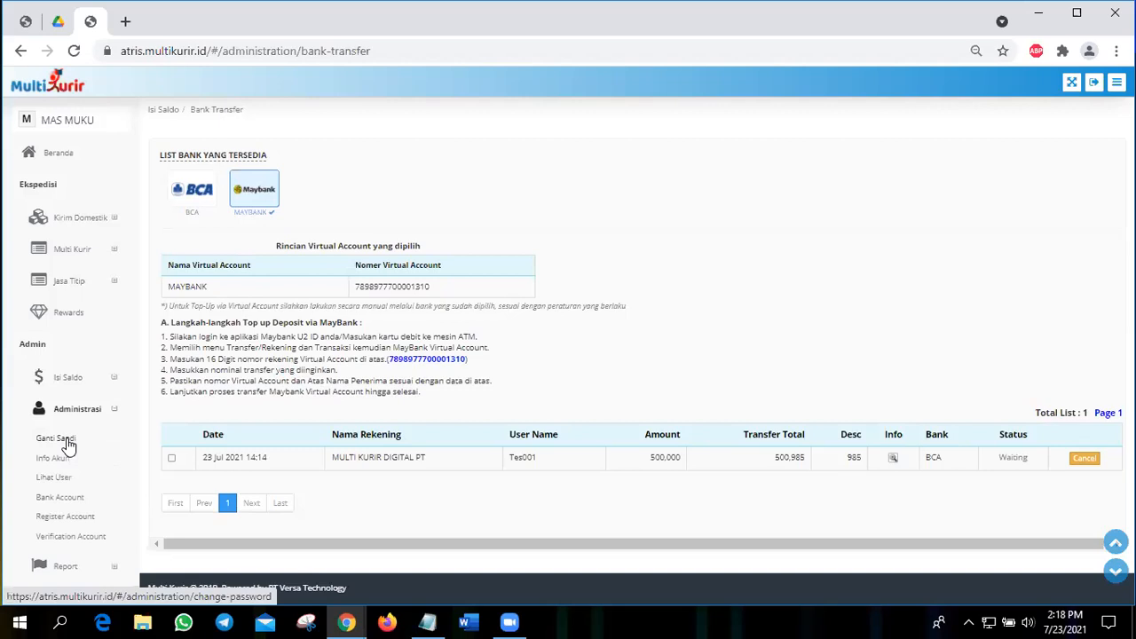
{"action": "left_click", "coordinate": [69, 441]}
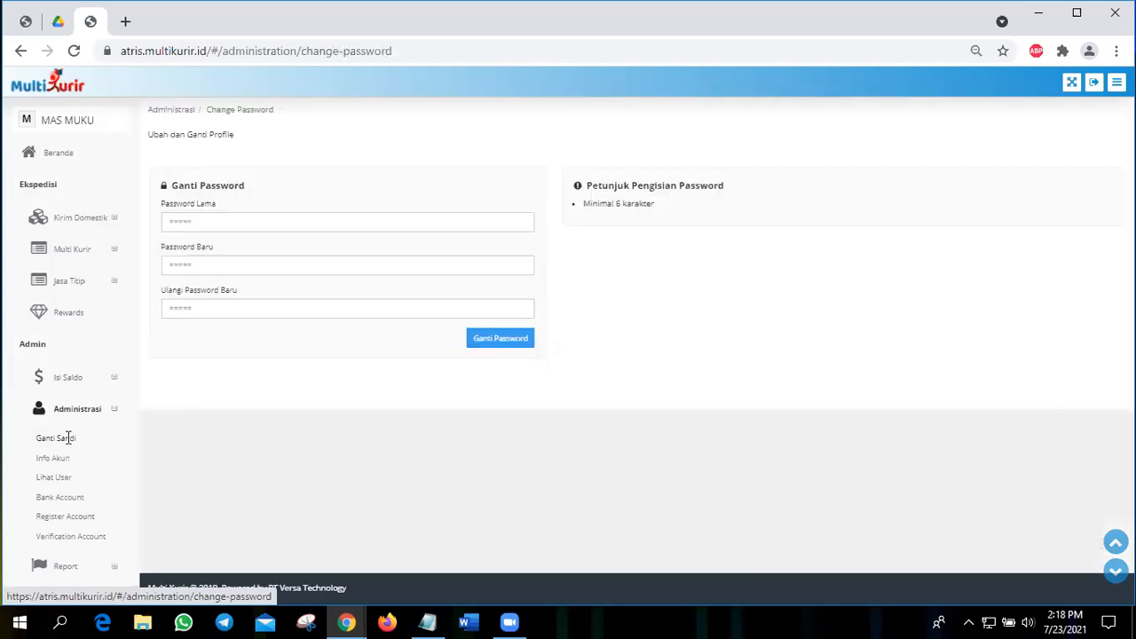
{"action": "left_click", "coordinate": [291, 217]}
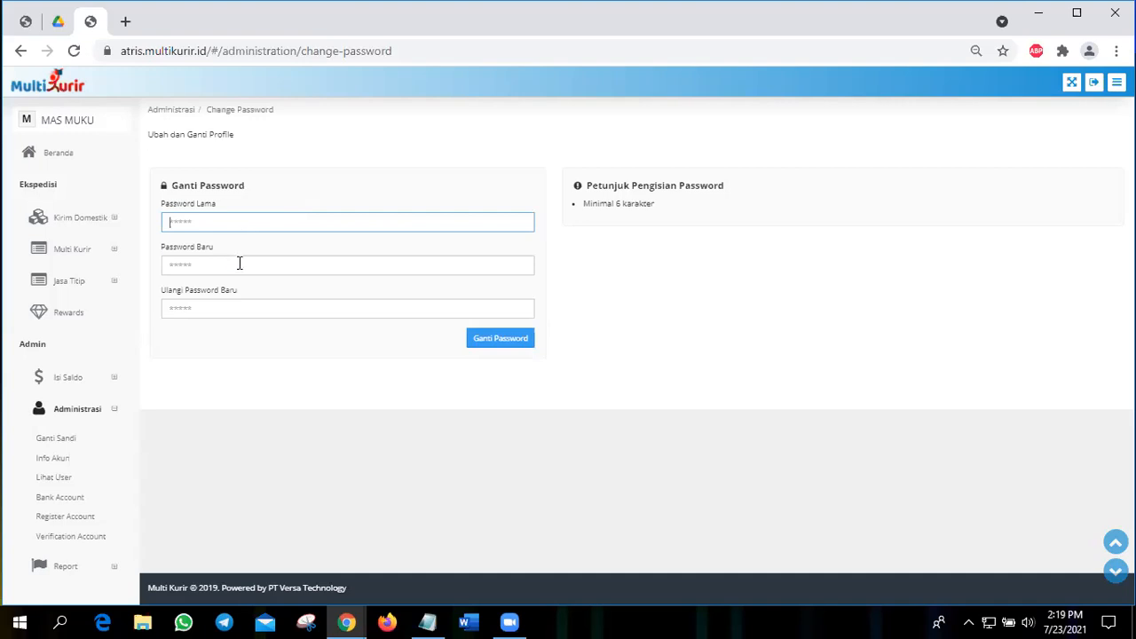
{"action": "key", "text": "Tab"}
{"action": "key", "text": "Tab"}
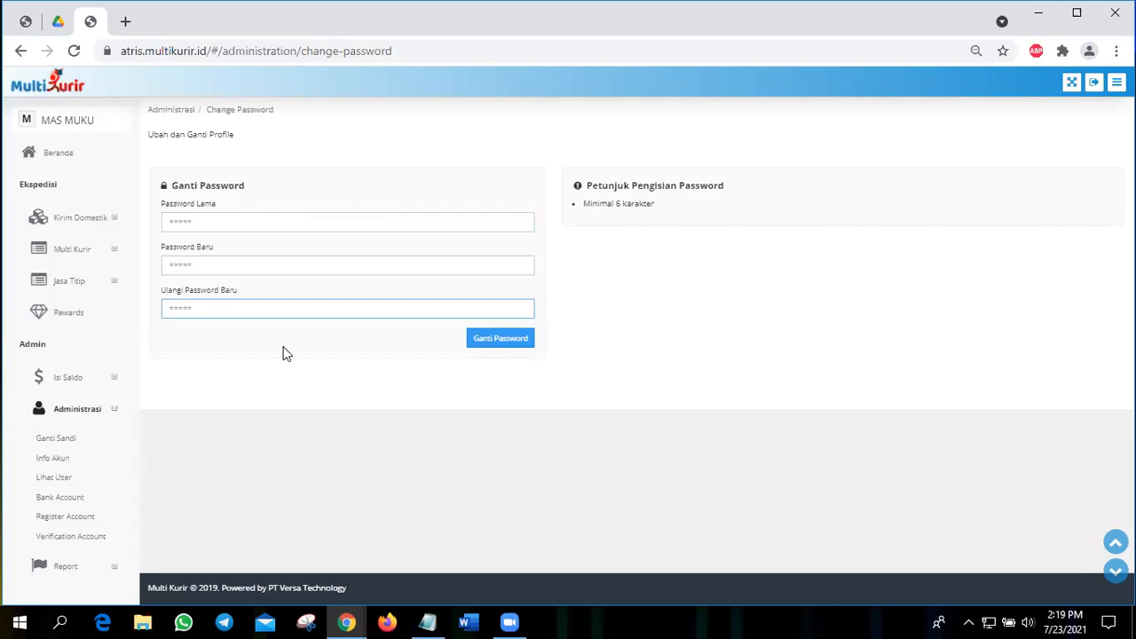
Step: Open the Info Akun page and examine the account's login ID, trade name, level and Maybank virtual account
{"action": "left_click", "coordinate": [54, 458]}
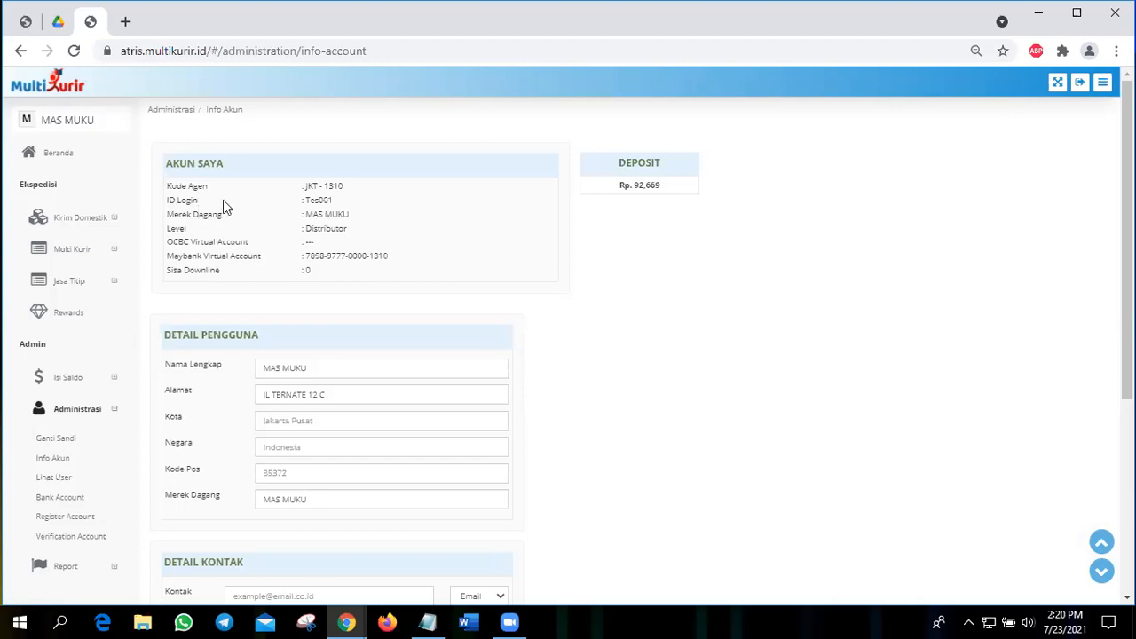
{"action": "left_click_drag", "start_coordinate": [329, 198], "coordinate": [309, 200]}
{"action": "left_click", "coordinate": [193, 216]}
{"action": "triple_click", "coordinate": [353, 238]}
{"action": "left_click", "coordinate": [190, 235]}
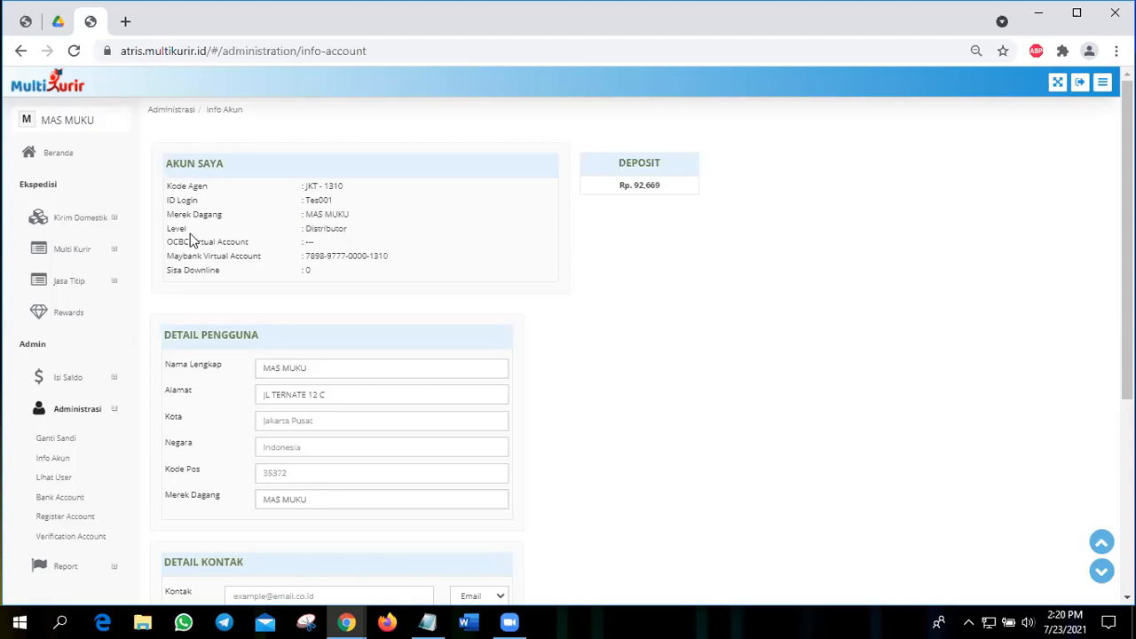
{"action": "double_click", "coordinate": [328, 229]}
{"action": "left_click_drag", "start_coordinate": [306, 256], "coordinate": [396, 258]}
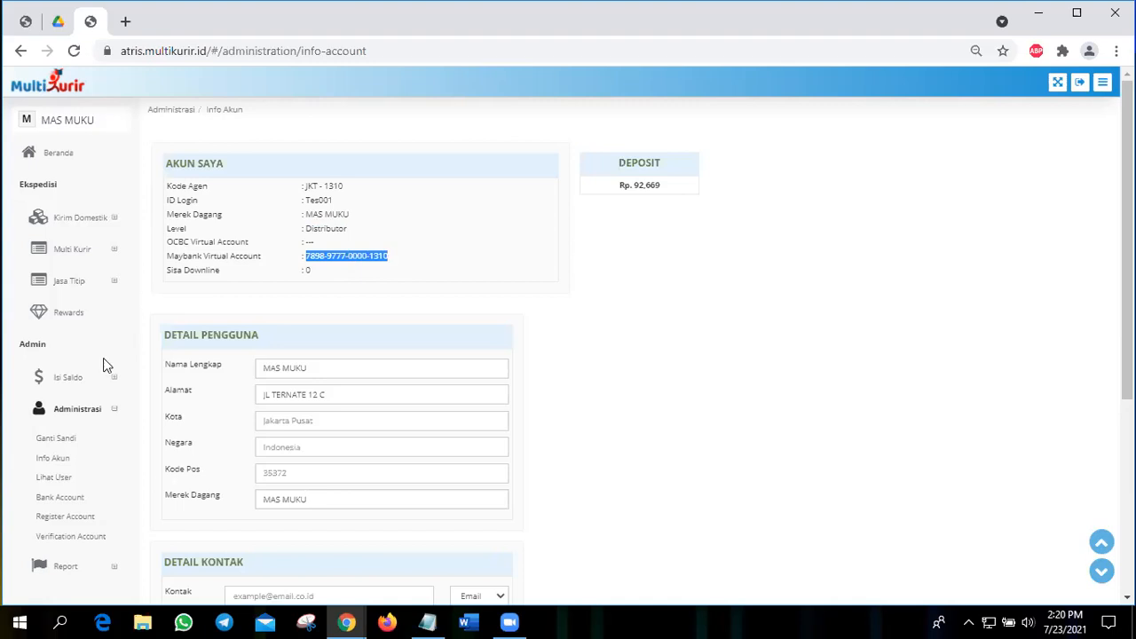
Step: View the registered Bank Account page, then open the Register Account page and look over its form and list
{"action": "left_click", "coordinate": [59, 498]}
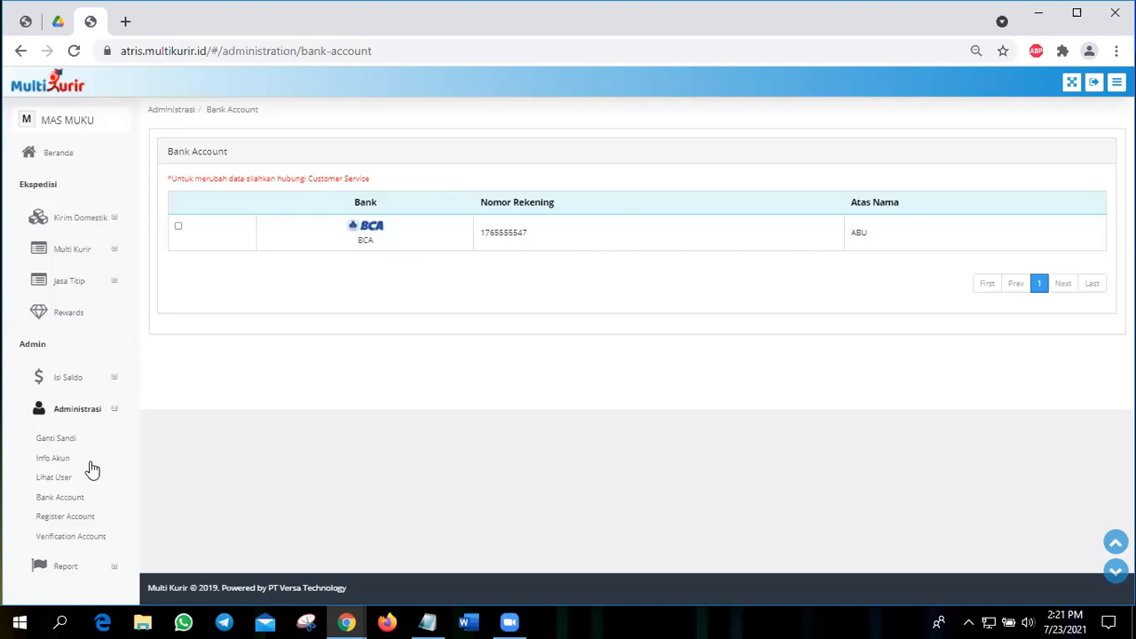
{"action": "left_click", "coordinate": [70, 518]}
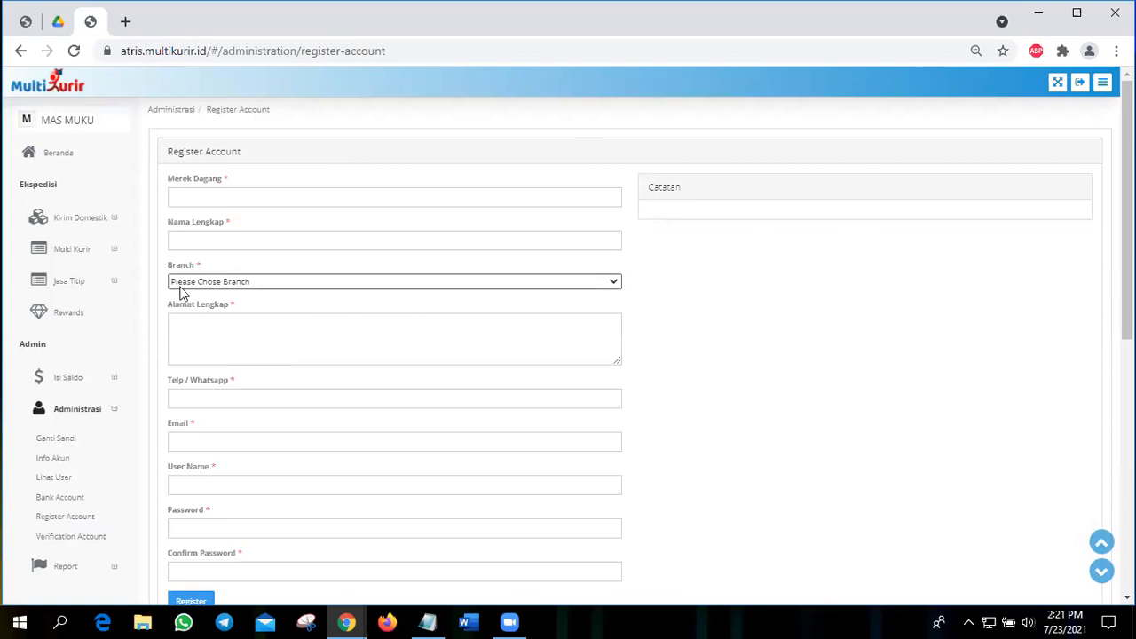
{"action": "scroll", "coordinate": [518, 278], "scroll_direction": "down", "scroll_amount": 3}
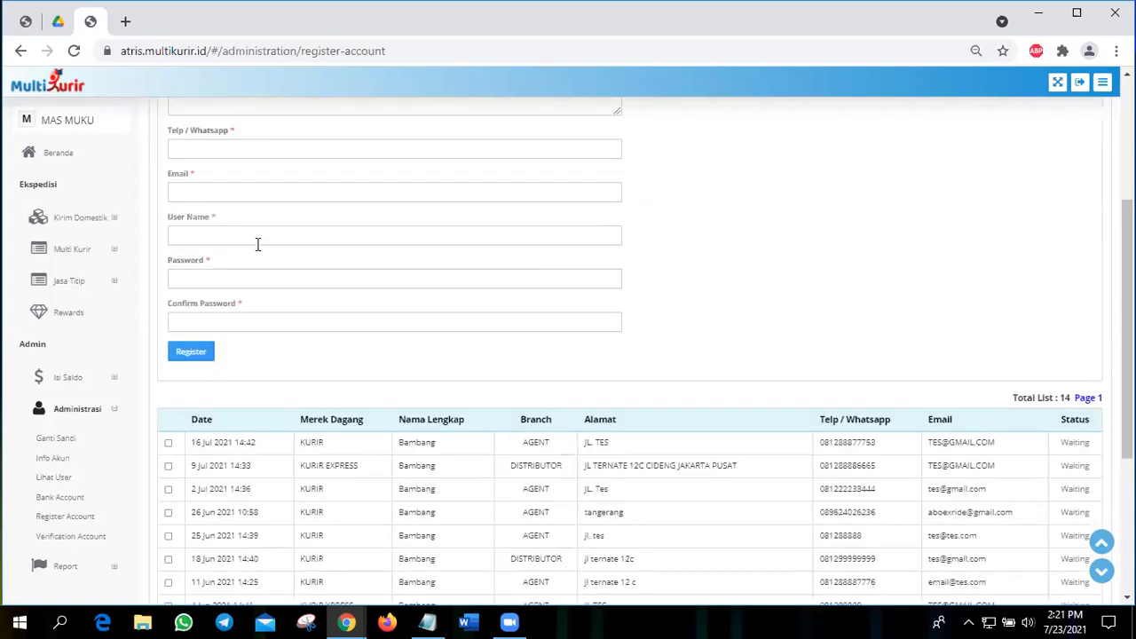
{"action": "scroll", "coordinate": [257, 233], "scroll_direction": "up", "scroll_amount": 3}
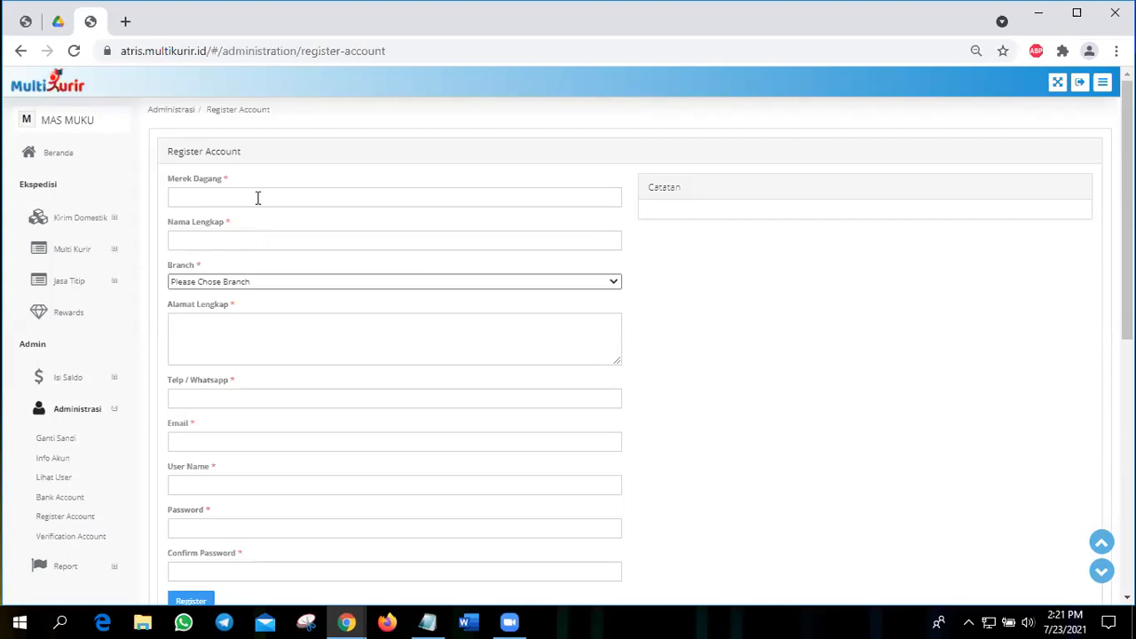
Step: Fill in the registration form with trade name KURIR, the applicant's full name and branch AGENT
{"action": "left_click", "coordinate": [258, 198]}
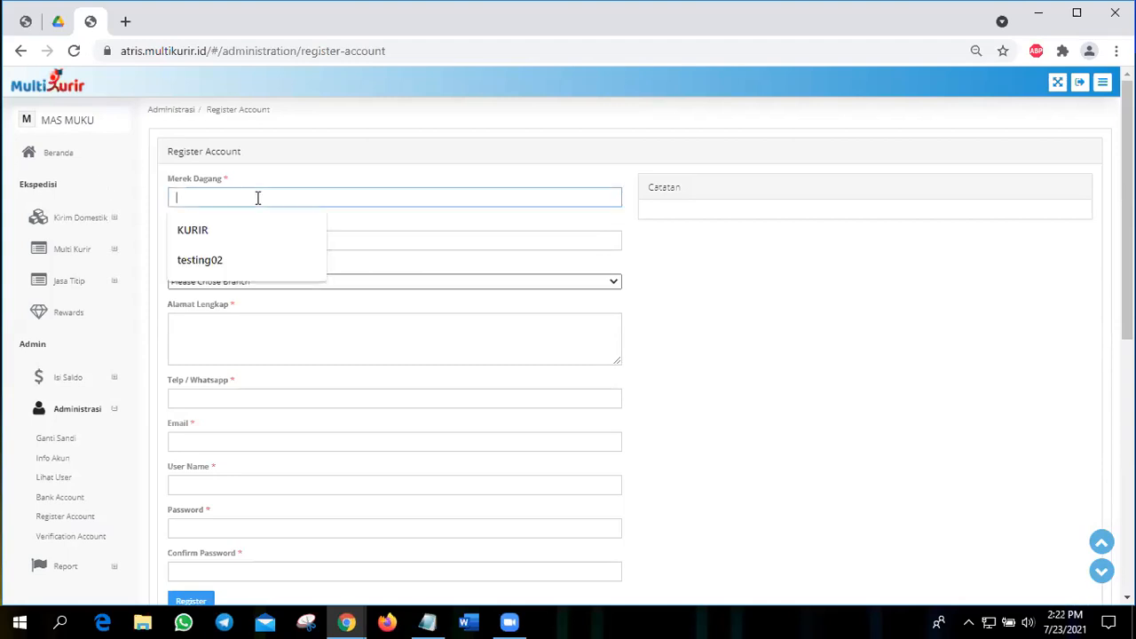
{"action": "key", "text": "Down"}
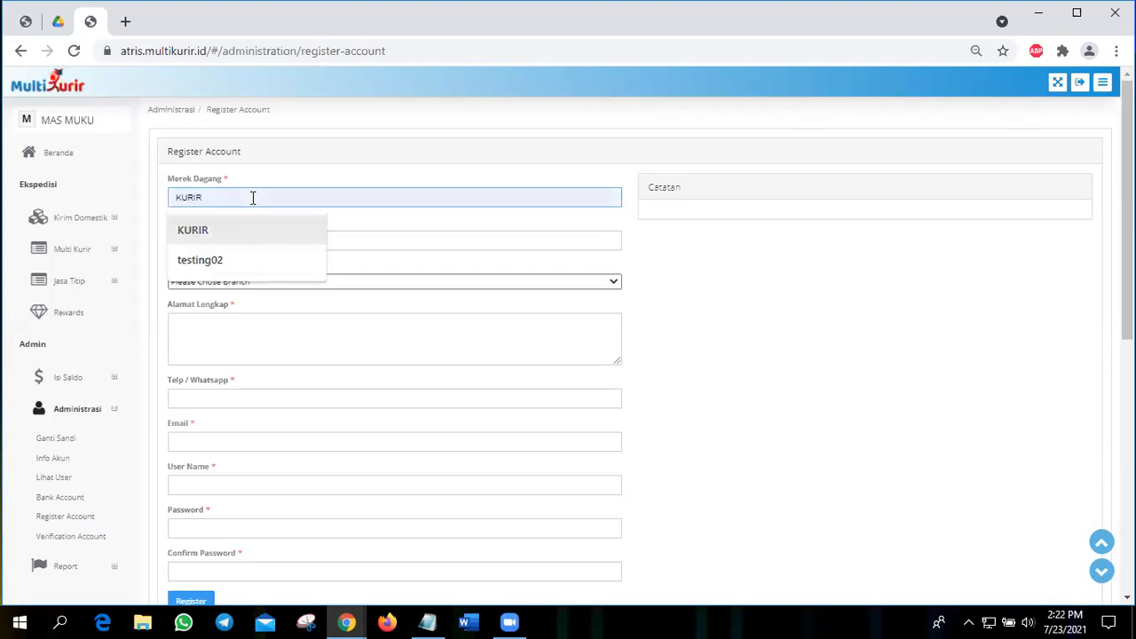
{"action": "key", "text": "Tab"}
{"action": "key", "text": "Down"}
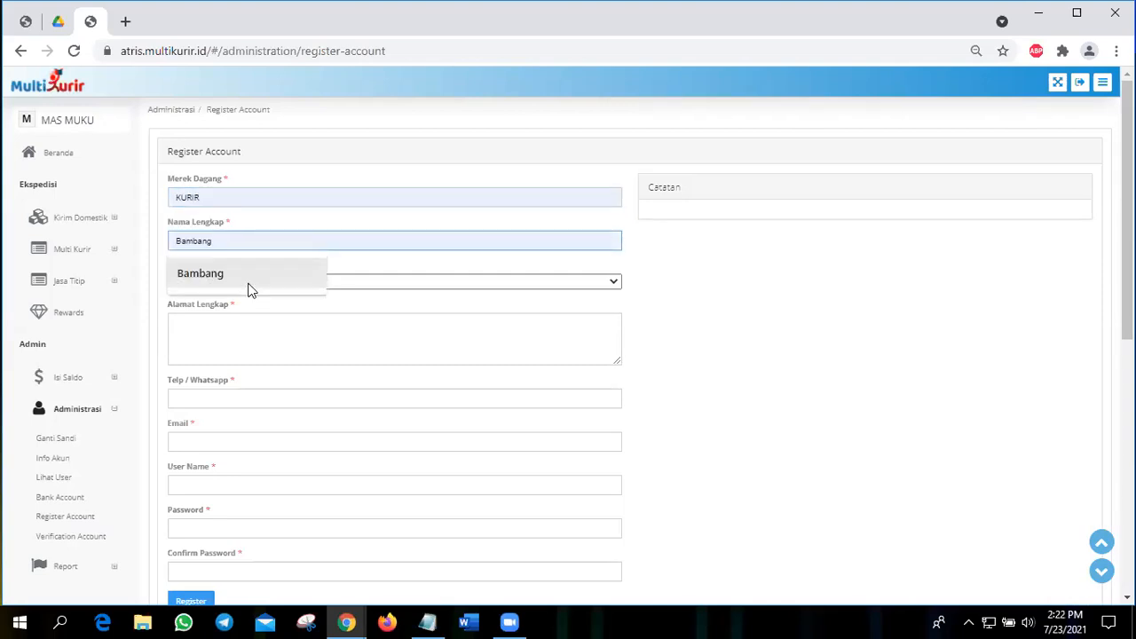
{"action": "left_click", "coordinate": [249, 284]}
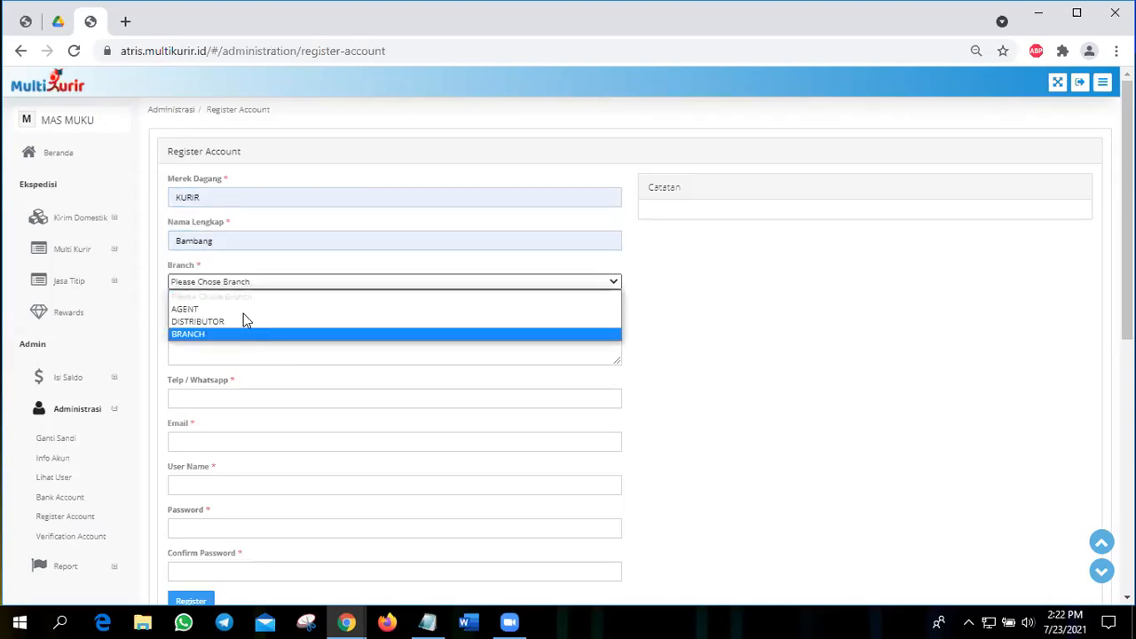
{"action": "key", "text": "Up"}
{"action": "key", "text": "Up"}
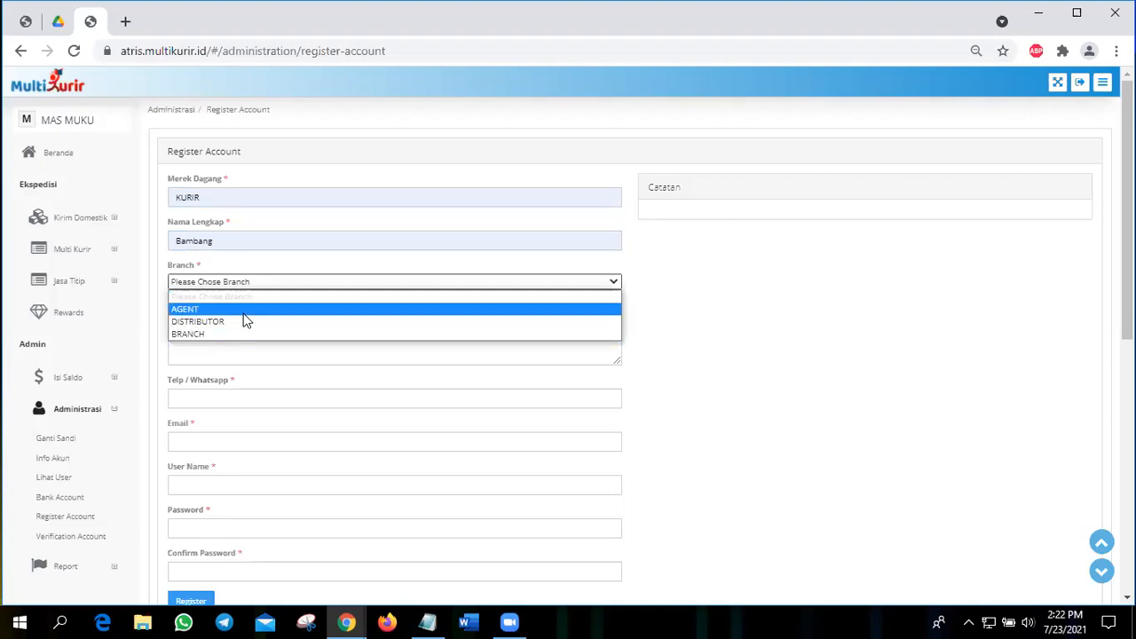
{"action": "key", "text": "Return"}
Step: Enter the applicant's full address in the registration form
{"action": "left_click", "coordinate": [260, 324]}
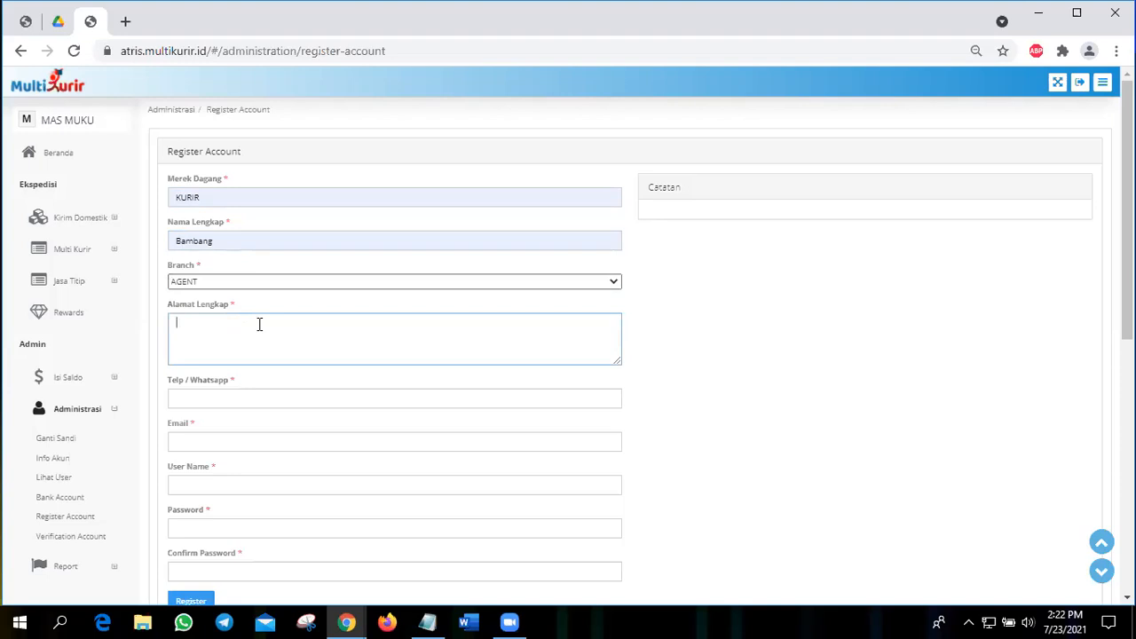
{"action": "type", "text": "JL"}
{"action": "type", "text": ". P"}
{"action": "type", "text": "E"}
{"action": "key", "text": "BackSpace"}
{"action": "key", "text": "BackSpace"}
{"action": "key", "text": "BackSpace"}
{"action": "type", "text": "TES"}
Step: Fill in the applicant's phone/WhatsApp number and e-mail address
{"action": "left_click", "coordinate": [232, 386]}
{"action": "left_click", "coordinate": [244, 426]}
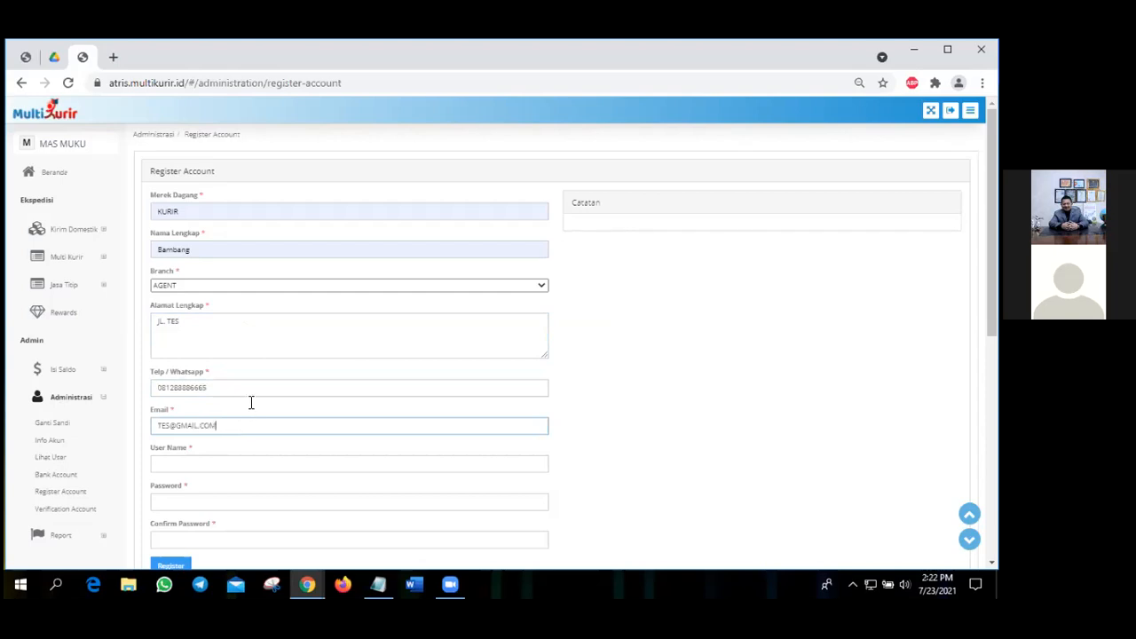
Step: Set the user name to KURIR001, then enter the account password and its confirmation
{"action": "scroll", "coordinate": [251, 403], "scroll_direction": "down", "scroll_amount": 1}
{"action": "left_click", "coordinate": [251, 396]}
{"action": "type", "text": "KUR"}
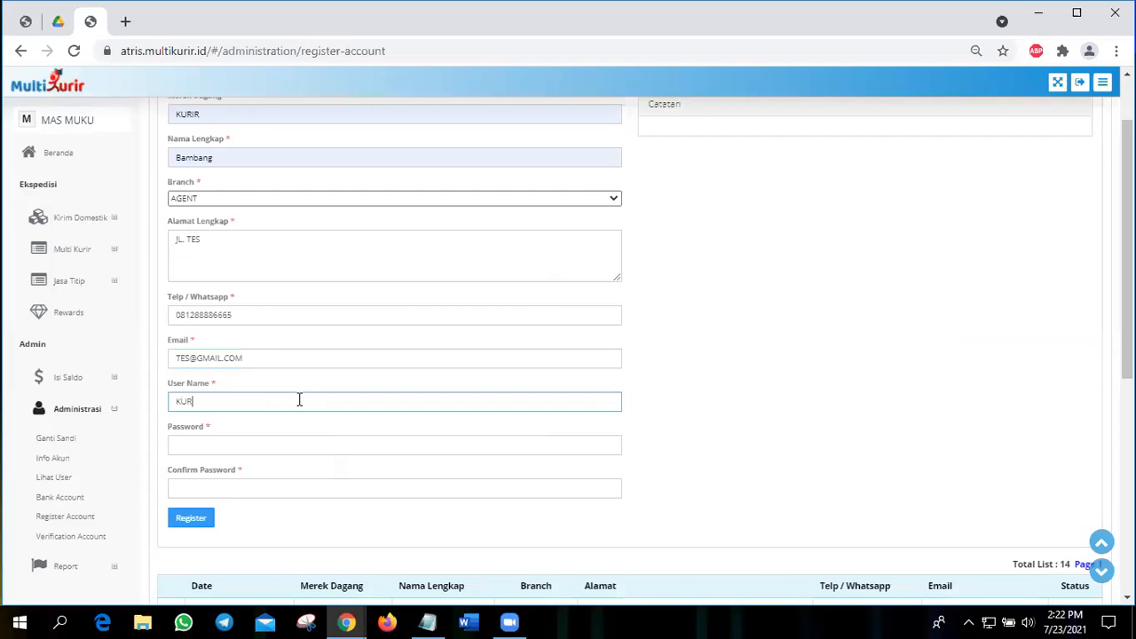
{"action": "type", "text": "IR001"}
{"action": "left_click", "coordinate": [278, 453]}
{"action": "type", "text": "•••"}
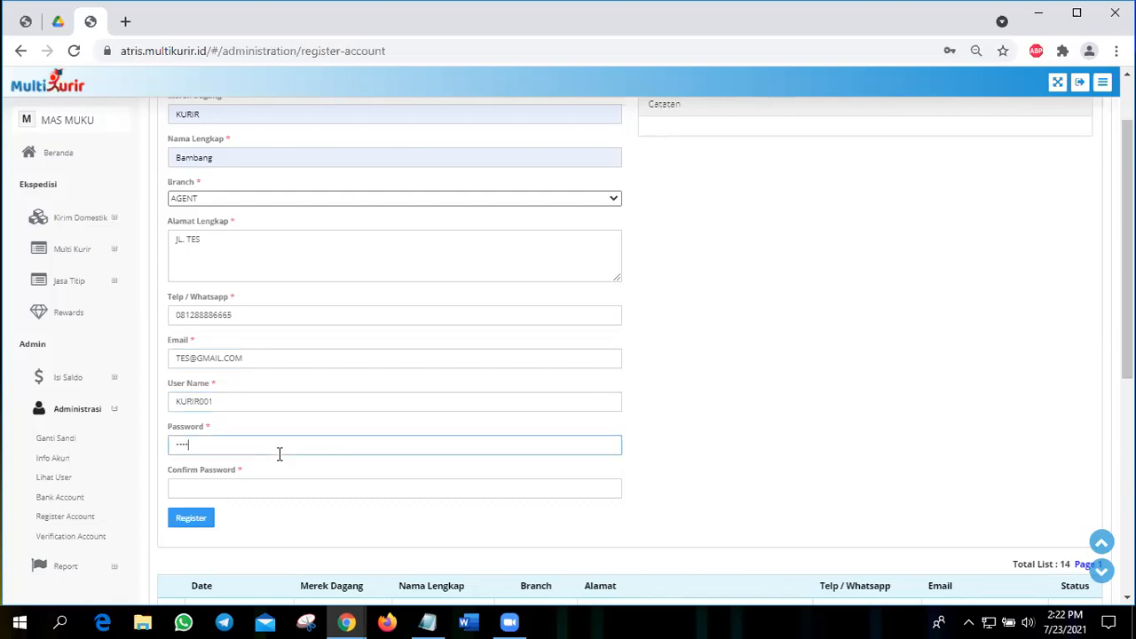
{"action": "left_click", "coordinate": [303, 482]}
{"action": "type", "text": "••••••"}
Step: Submit the new account registration and acknowledge the confirmation dialog
{"action": "scroll", "coordinate": [245, 448], "scroll_direction": "down", "scroll_amount": 1}
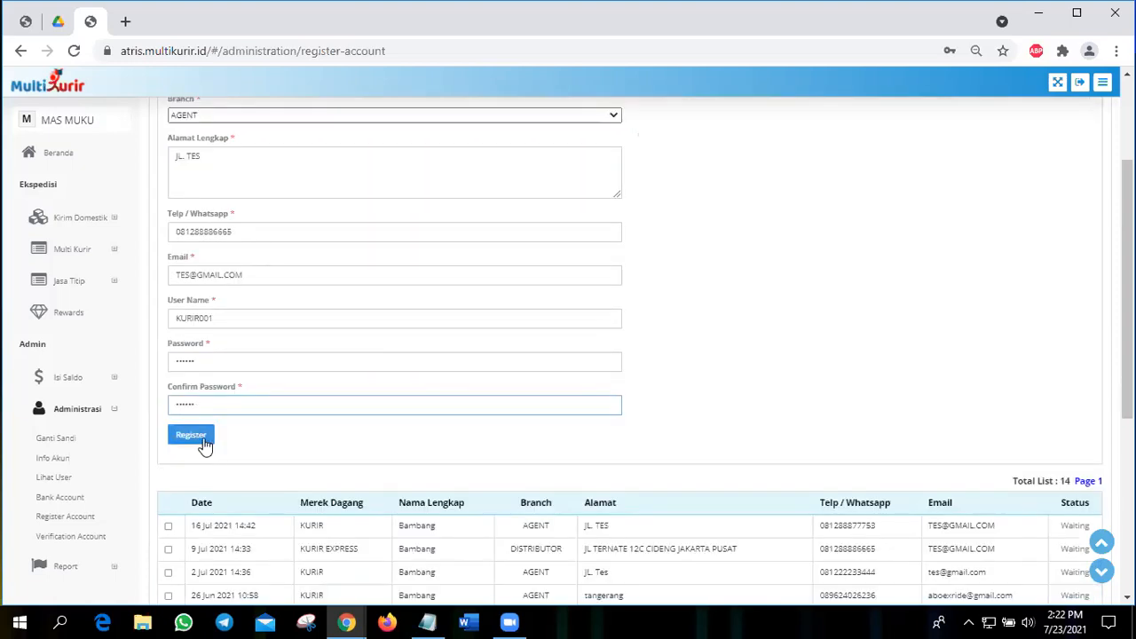
{"action": "left_click", "coordinate": [204, 441]}
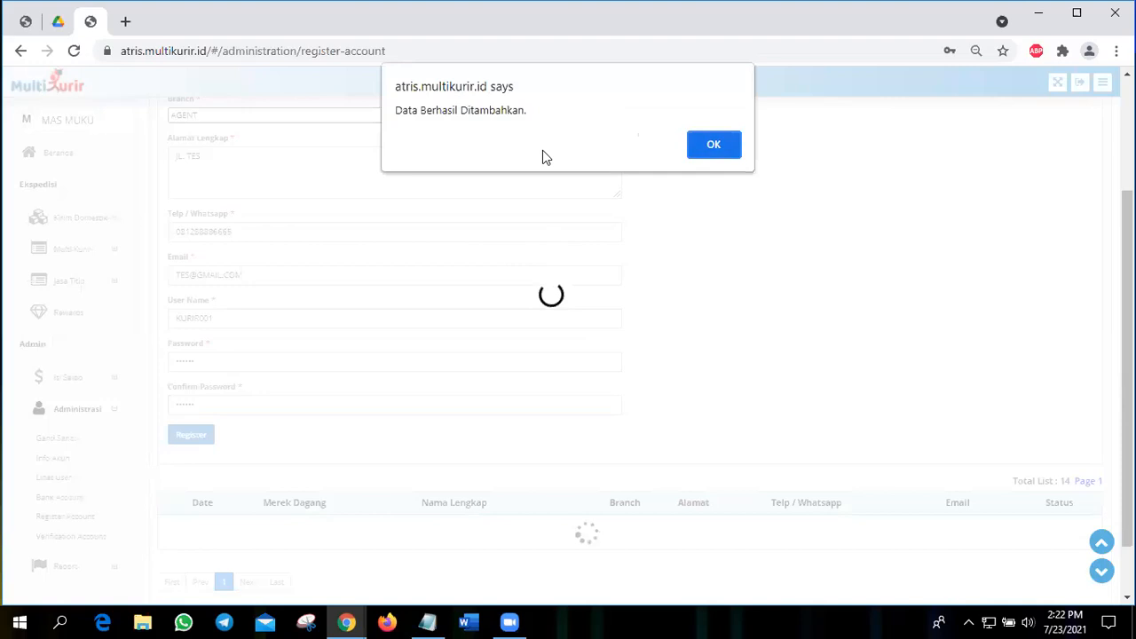
{"action": "left_click", "coordinate": [725, 148]}
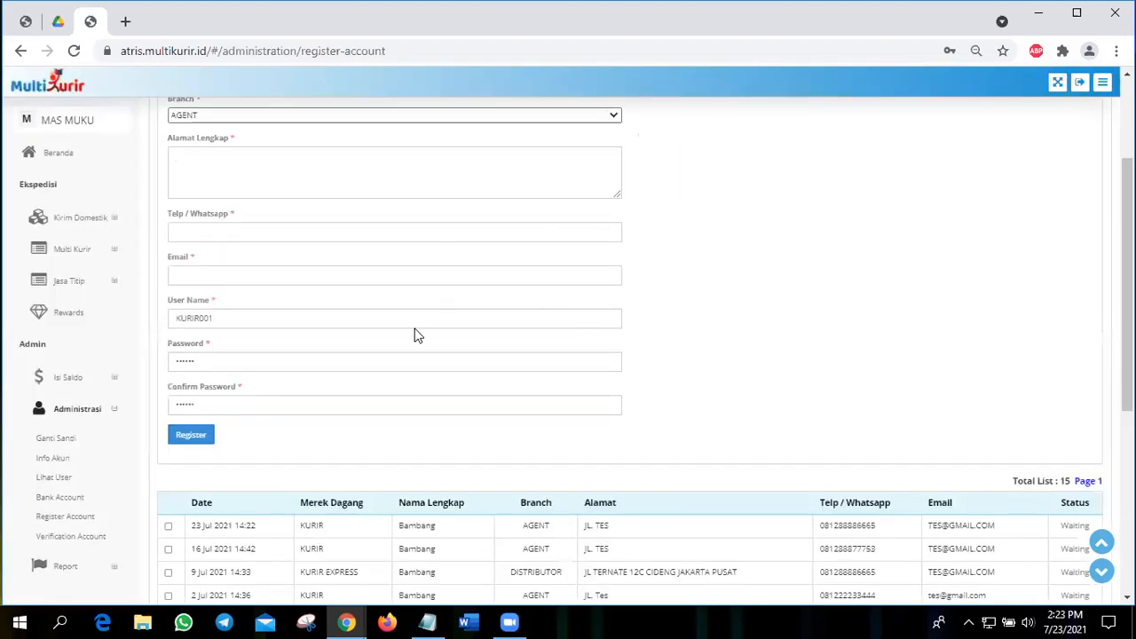
Step: Examine the new registration's entry and status in the account list, then open the Verification Account page
{"action": "scroll", "coordinate": [417, 335], "scroll_direction": "down", "scroll_amount": 3}
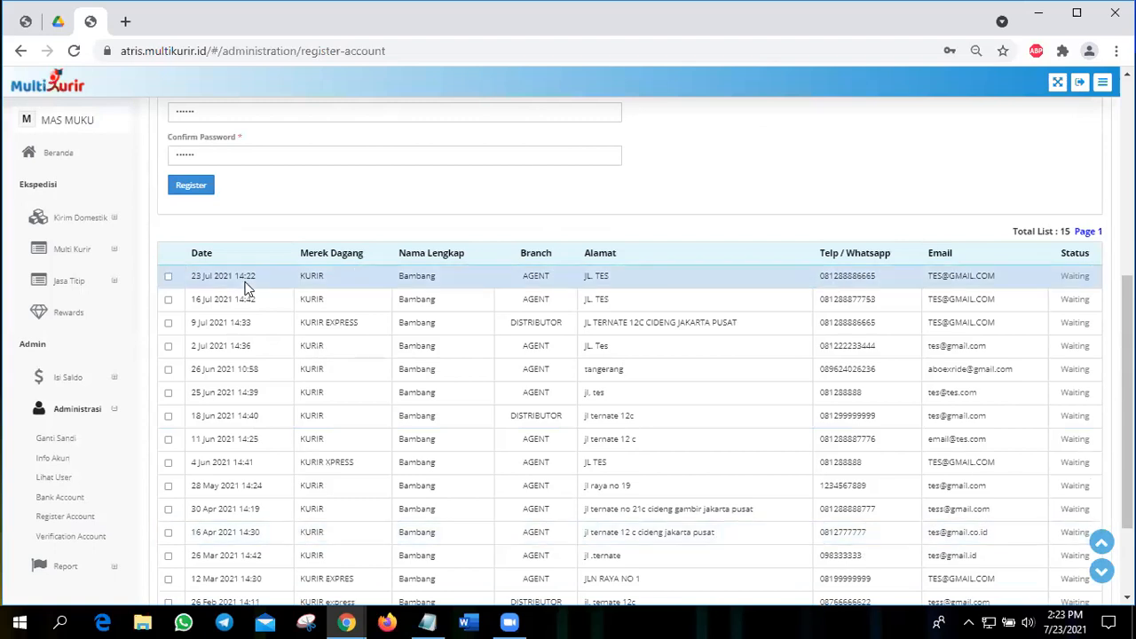
{"action": "scroll", "coordinate": [506, 272], "scroll_direction": "up", "scroll_amount": 1}
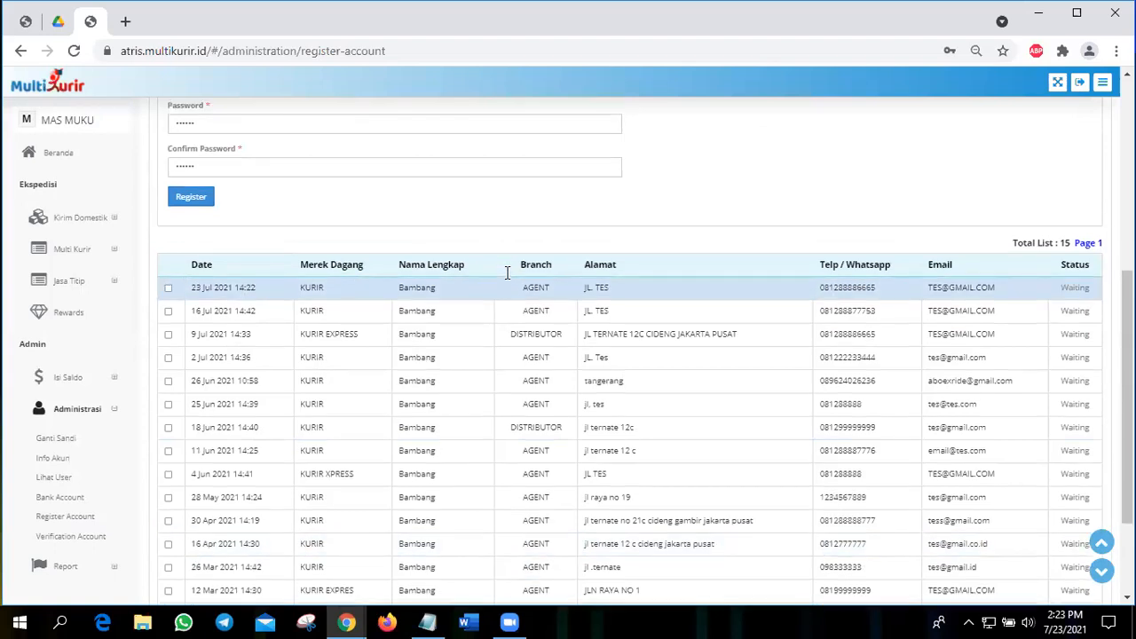
{"action": "scroll", "coordinate": [697, 355], "scroll_direction": "up", "scroll_amount": 1}
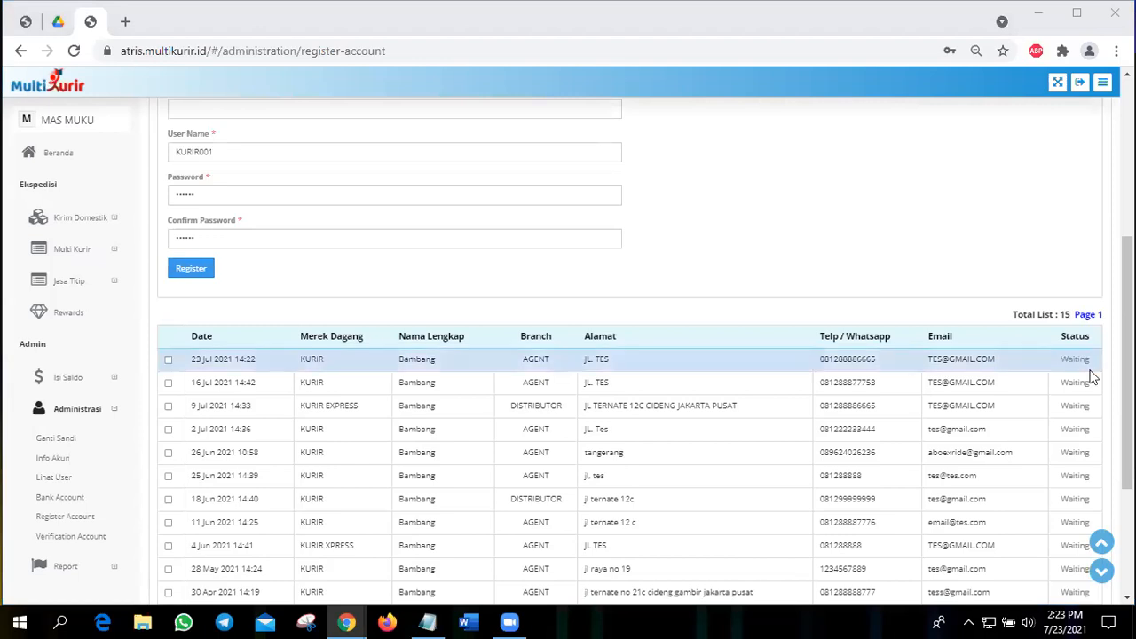
{"action": "scroll", "coordinate": [428, 295], "scroll_direction": "up", "scroll_amount": 3}
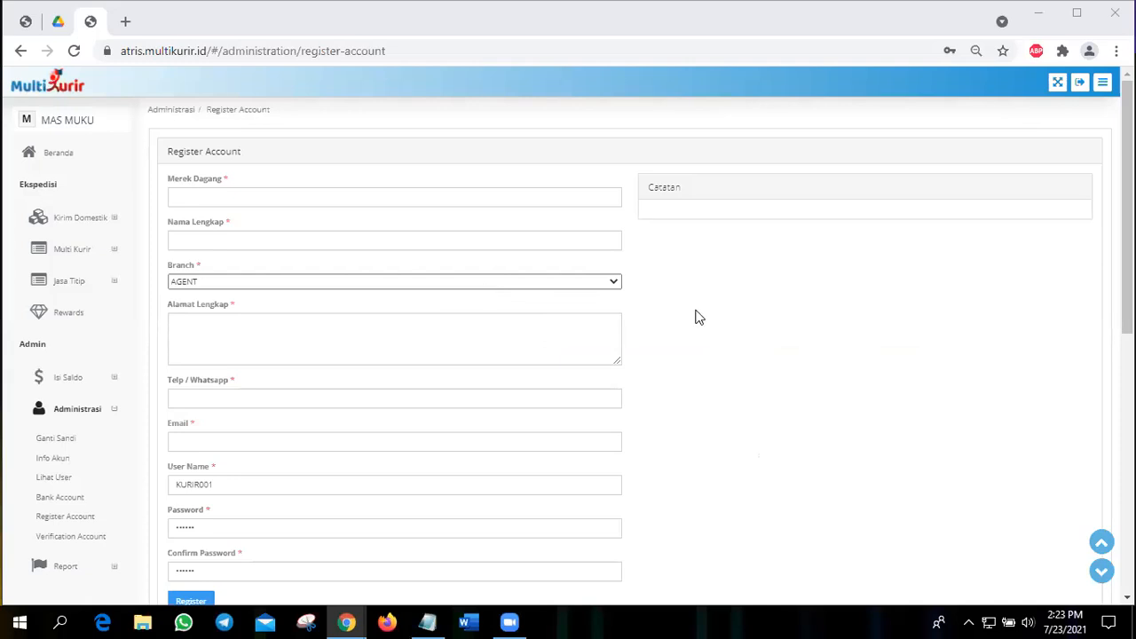
{"action": "scroll", "coordinate": [698, 318], "scroll_direction": "down", "scroll_amount": 1}
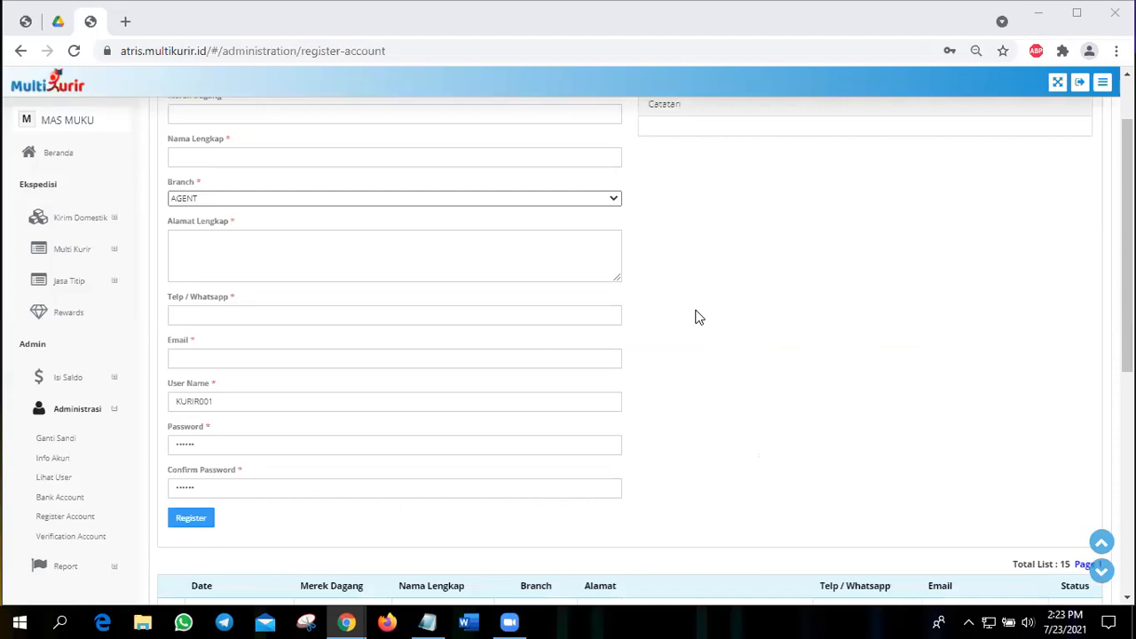
{"action": "scroll", "coordinate": [699, 318], "scroll_direction": "down", "scroll_amount": 2}
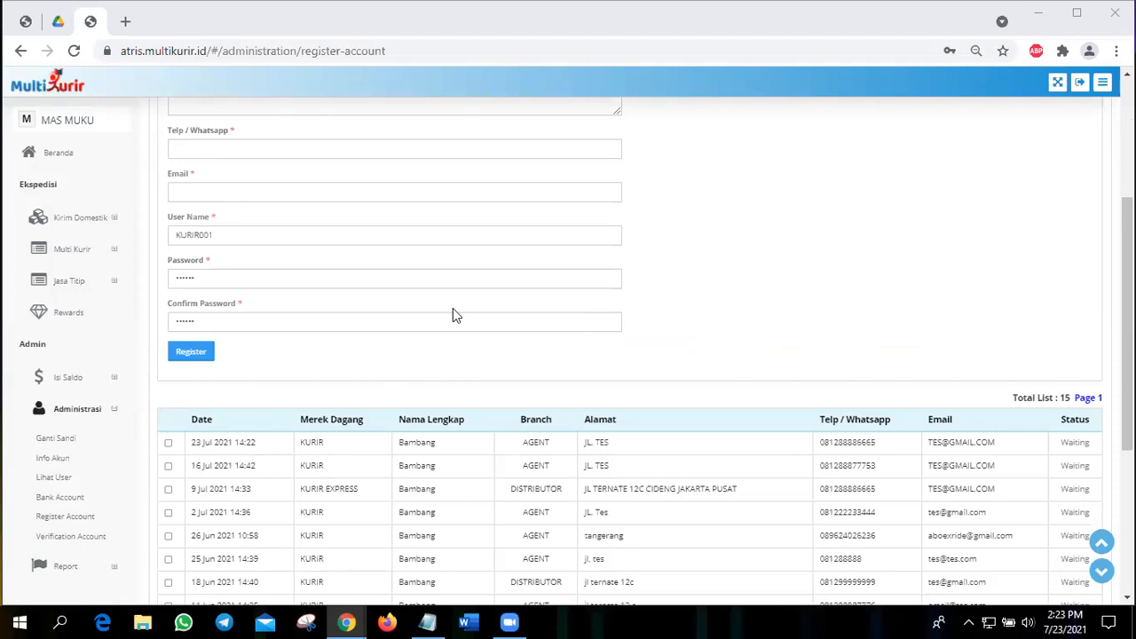
{"action": "scroll", "coordinate": [453, 311], "scroll_direction": "up", "scroll_amount": 3}
{"action": "scroll", "coordinate": [317, 299], "scroll_direction": "down", "scroll_amount": 3}
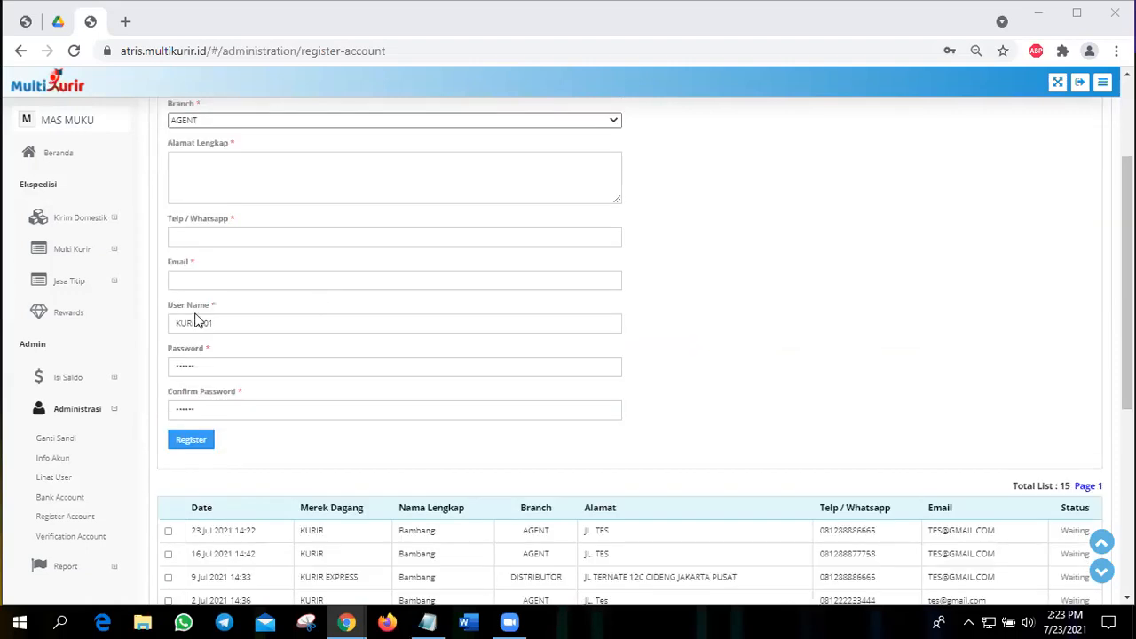
{"action": "left_click", "coordinate": [73, 548]}
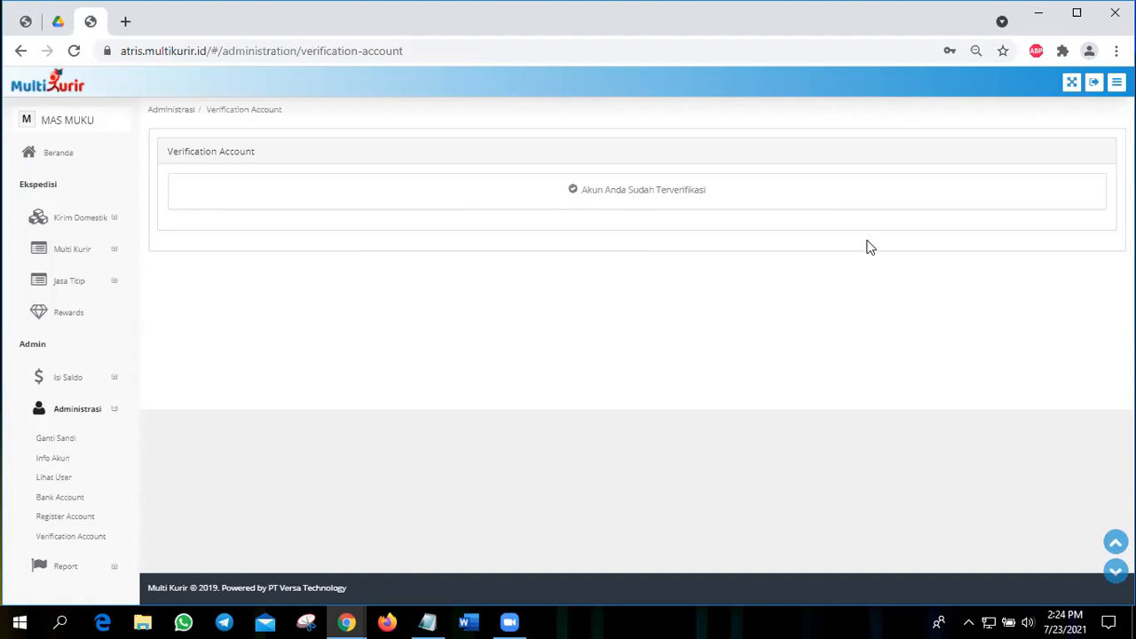
Step: Open the User Bonus report
{"action": "left_click", "coordinate": [69, 409]}
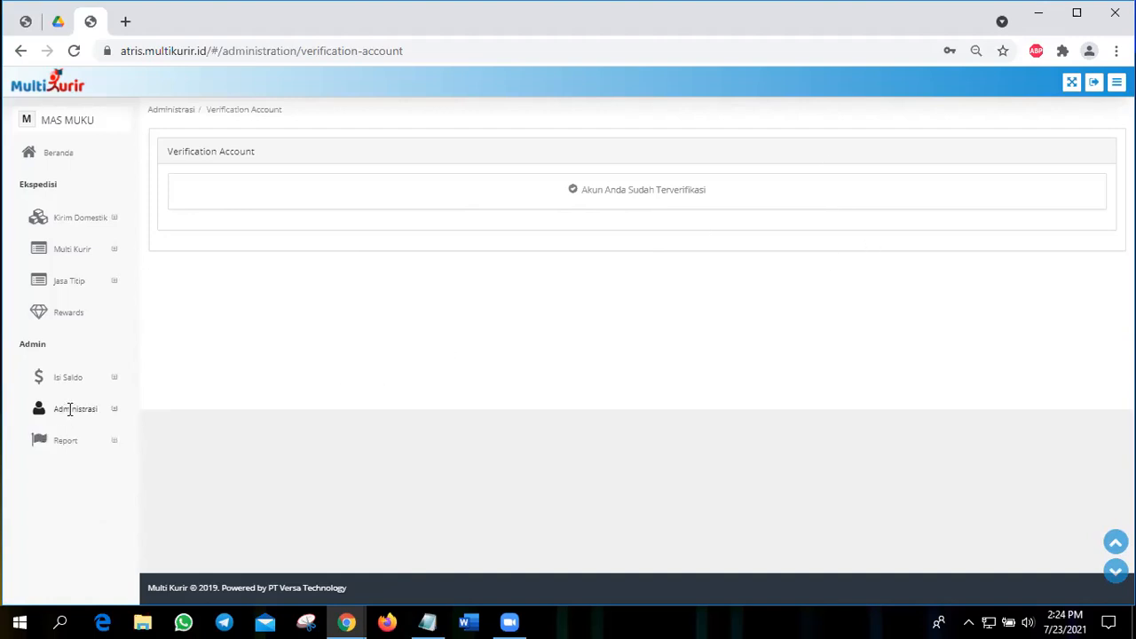
{"action": "left_click", "coordinate": [67, 440]}
{"action": "left_click", "coordinate": [66, 476]}
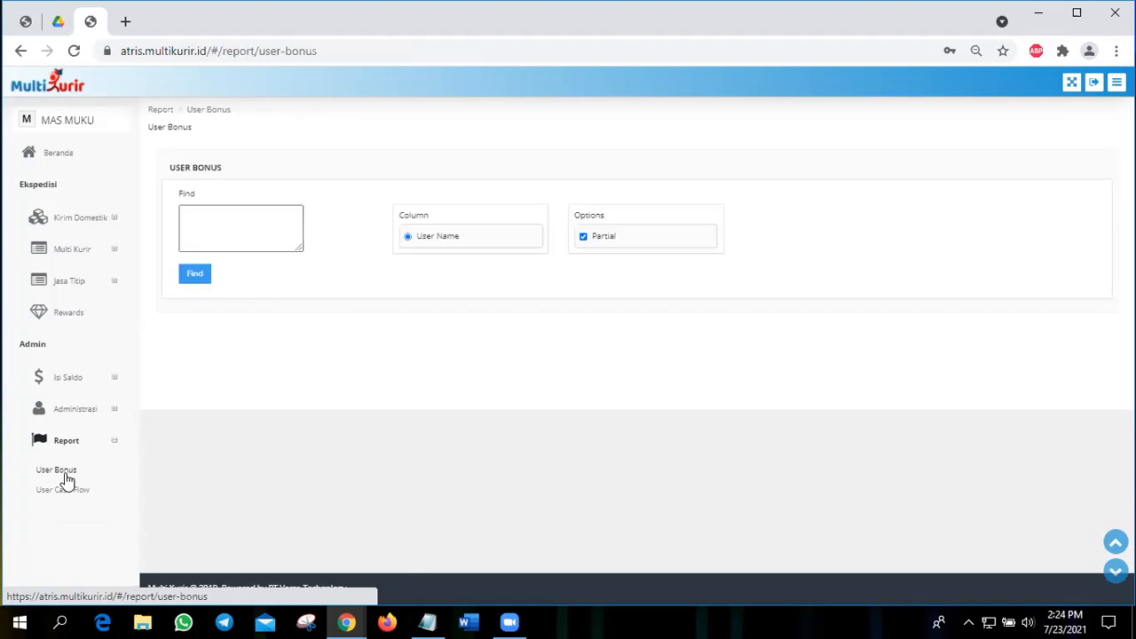
Step: Open the user list (Lihat User) and examine the entry for user tes002
{"action": "left_click", "coordinate": [105, 411]}
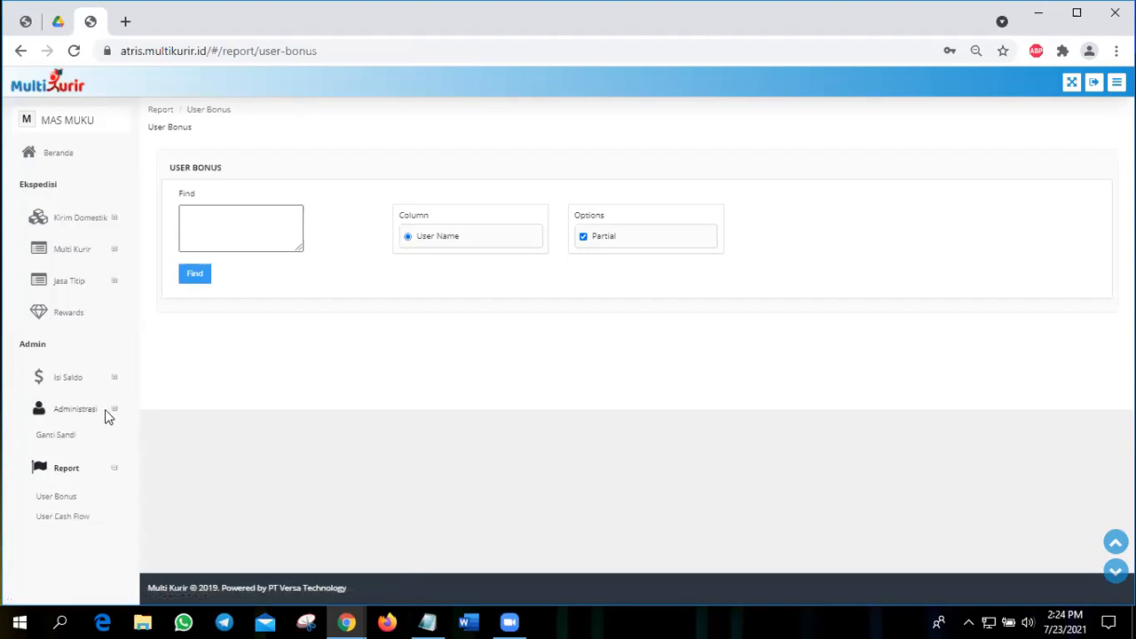
{"action": "left_click", "coordinate": [104, 409]}
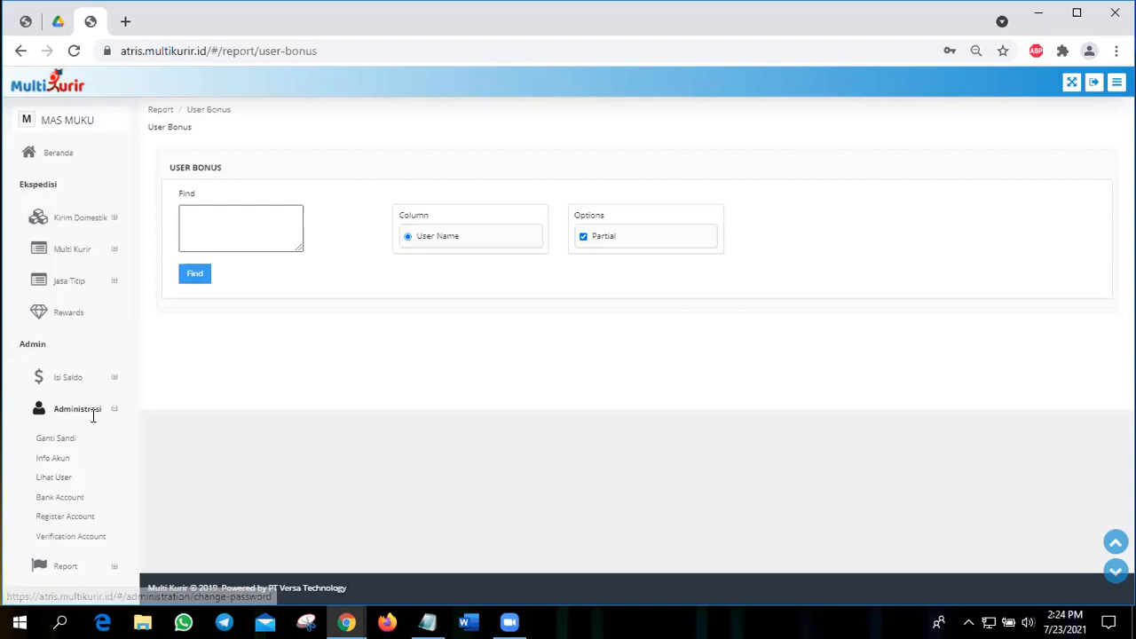
{"action": "left_click", "coordinate": [53, 478]}
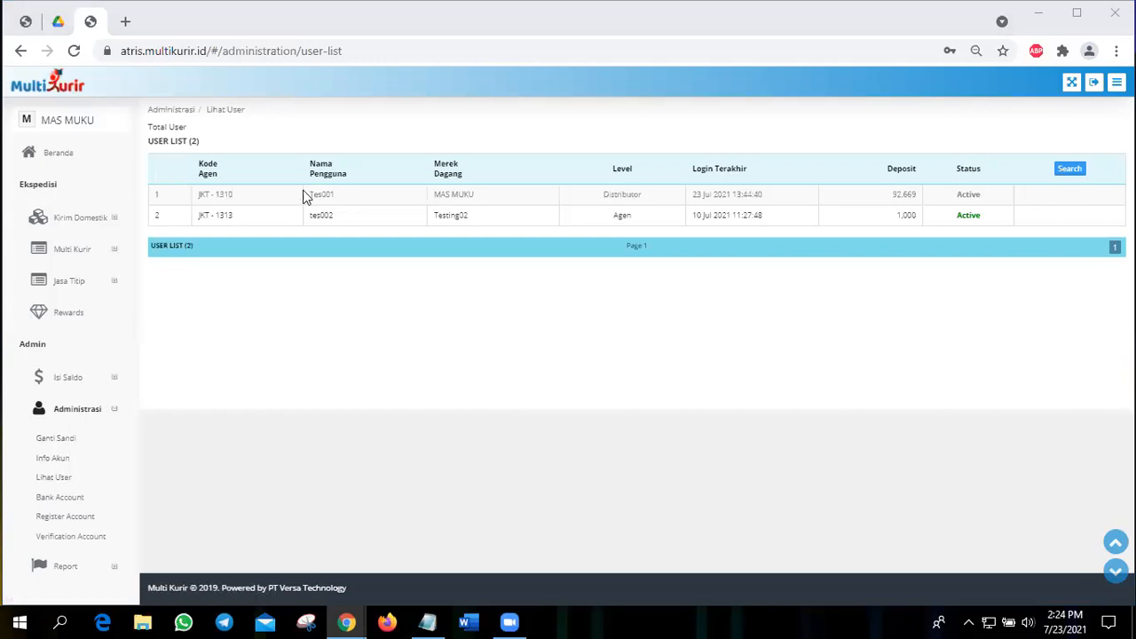
{"action": "left_click", "coordinate": [303, 219]}
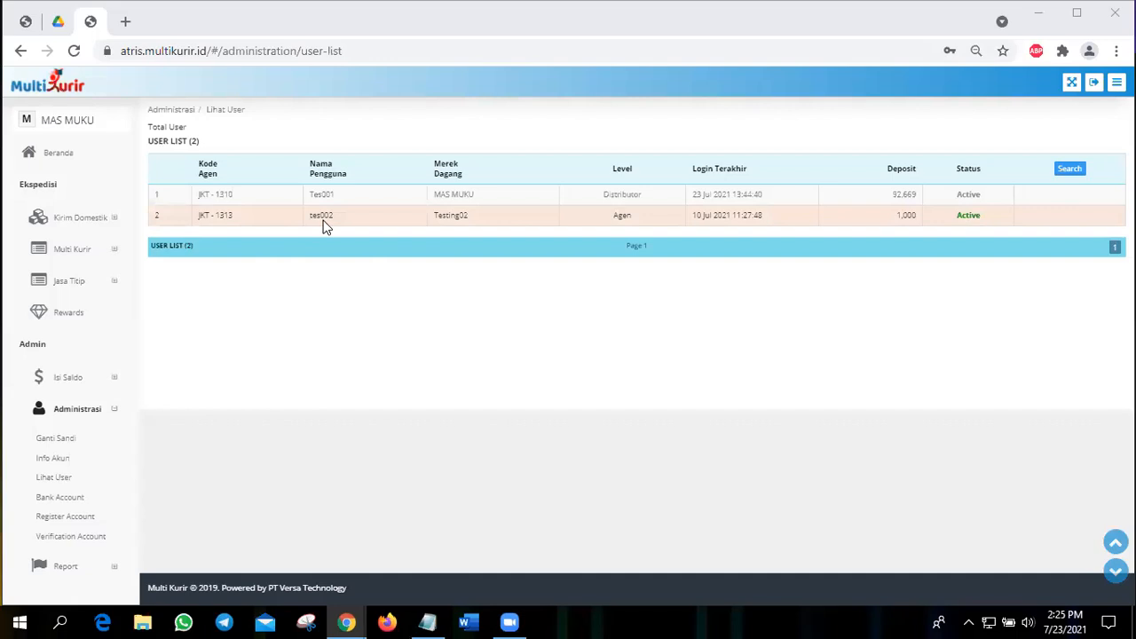
Step: Open the User Bonus report and find the user by the user name TES001
{"action": "left_click", "coordinate": [83, 412]}
{"action": "left_click", "coordinate": [65, 441]}
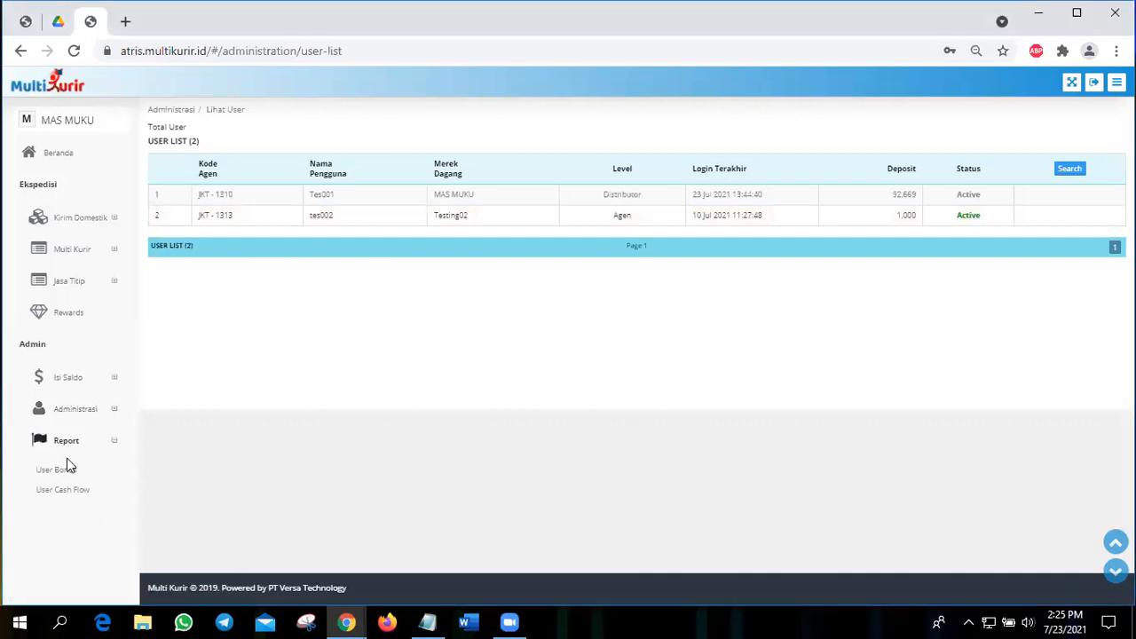
{"action": "left_click", "coordinate": [57, 477]}
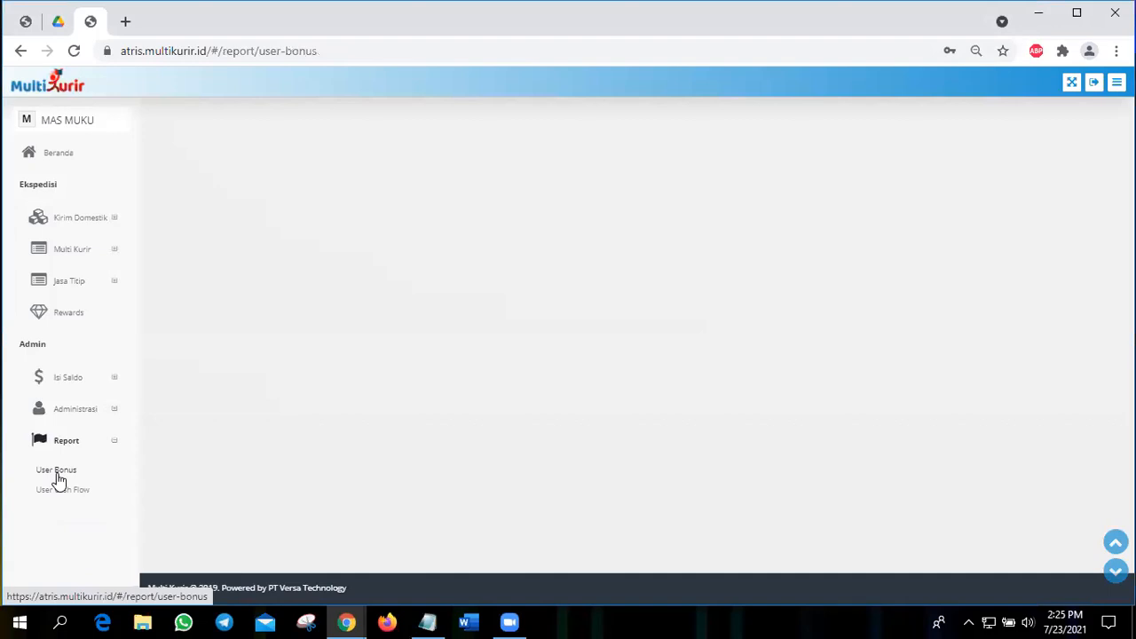
{"action": "left_click", "coordinate": [238, 221]}
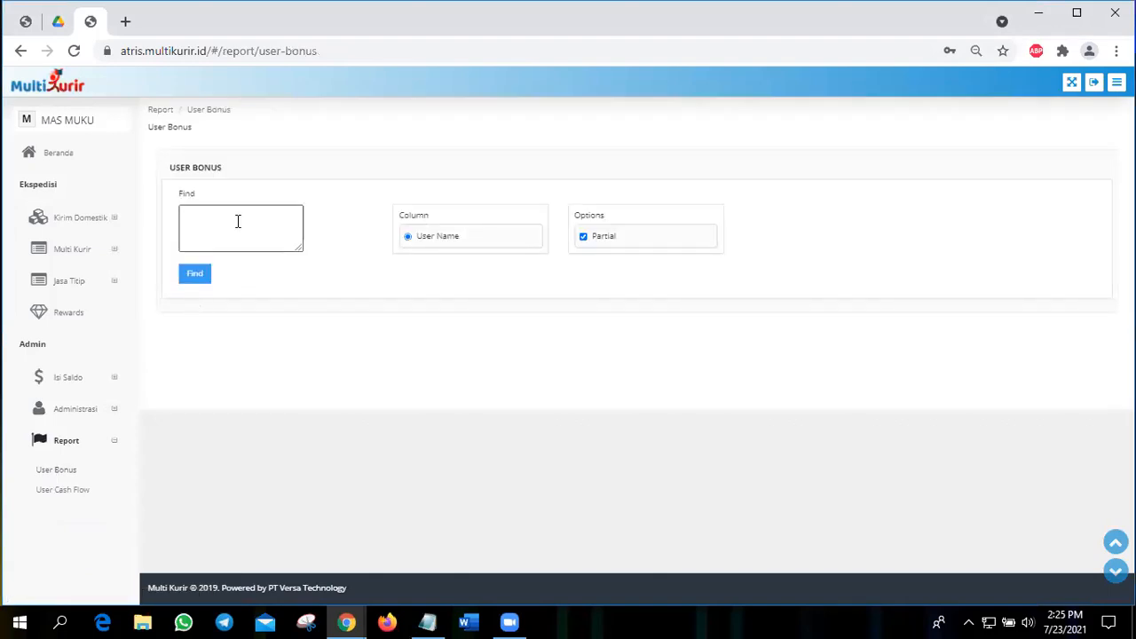
{"action": "type", "text": "TES001"}
{"action": "left_click", "coordinate": [193, 273]}
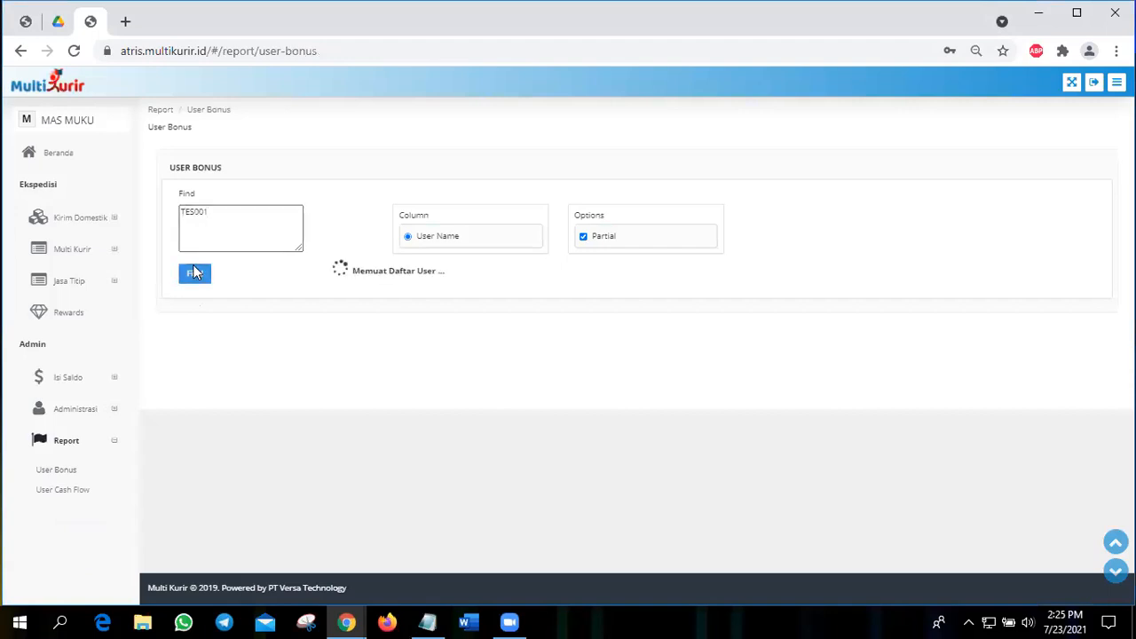
Step: Generate the bonus report for user Tes001 with the start date set to 01 Jun 2021
{"action": "left_click", "coordinate": [406, 248]}
{"action": "left_click", "coordinate": [793, 235]}
{"action": "left_click", "coordinate": [796, 309]}
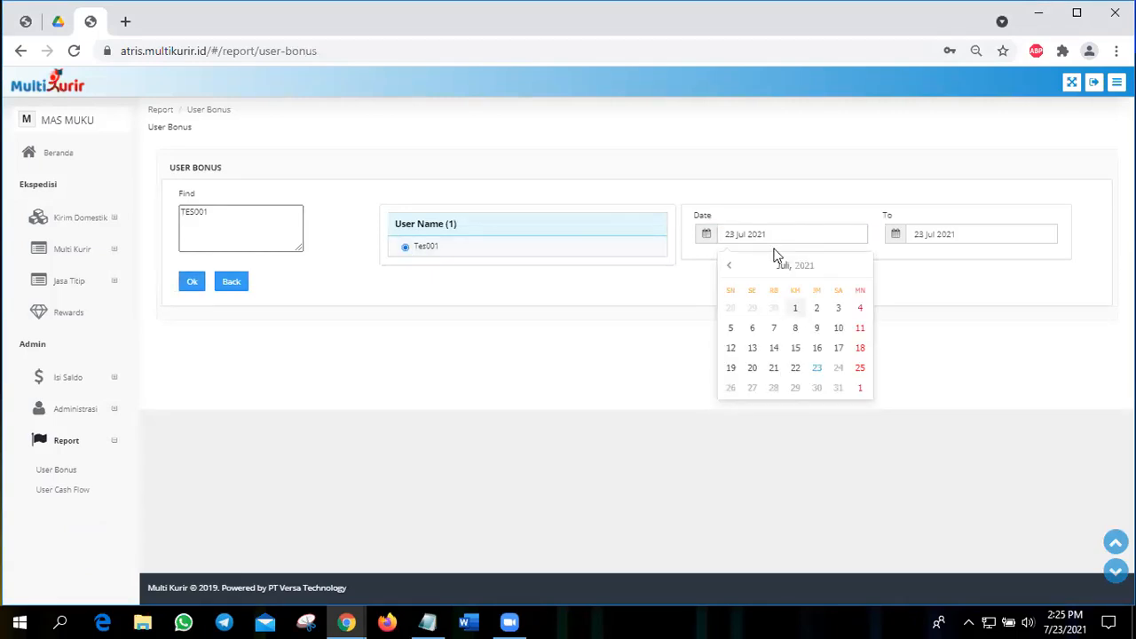
{"action": "left_click", "coordinate": [775, 250]}
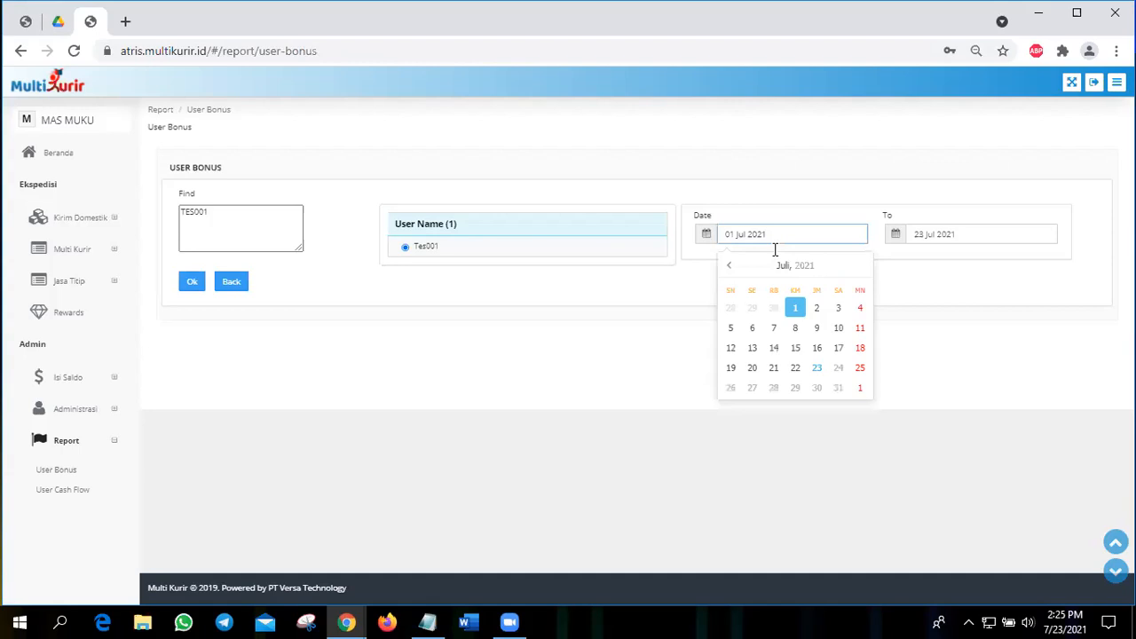
{"action": "left_click", "coordinate": [725, 267]}
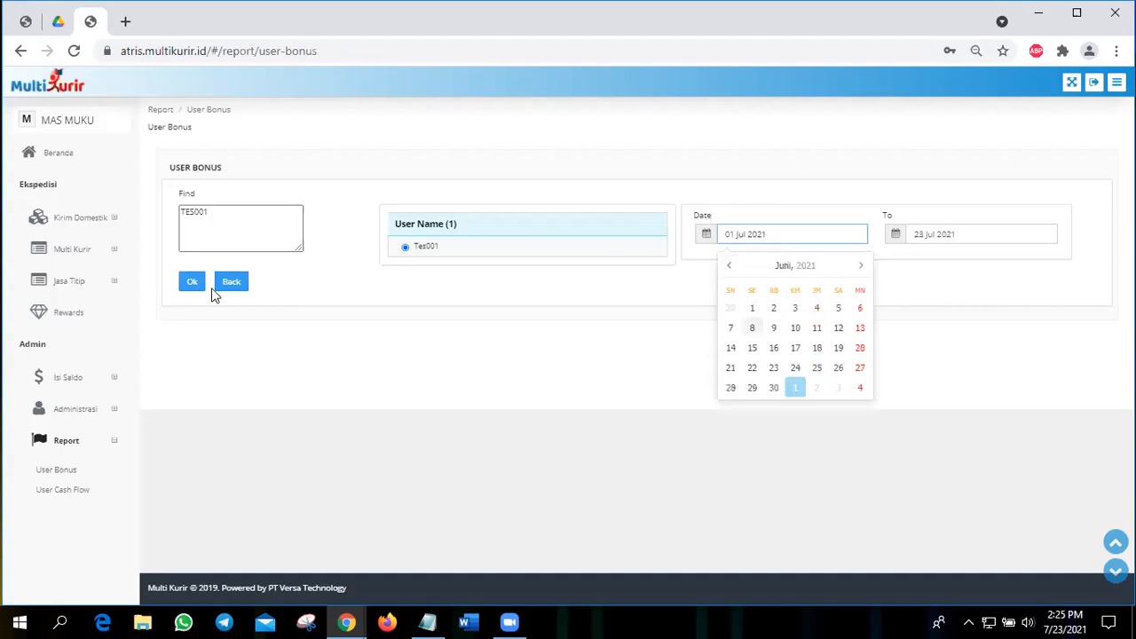
{"action": "left_click", "coordinate": [213, 293]}
{"action": "left_click", "coordinate": [195, 284]}
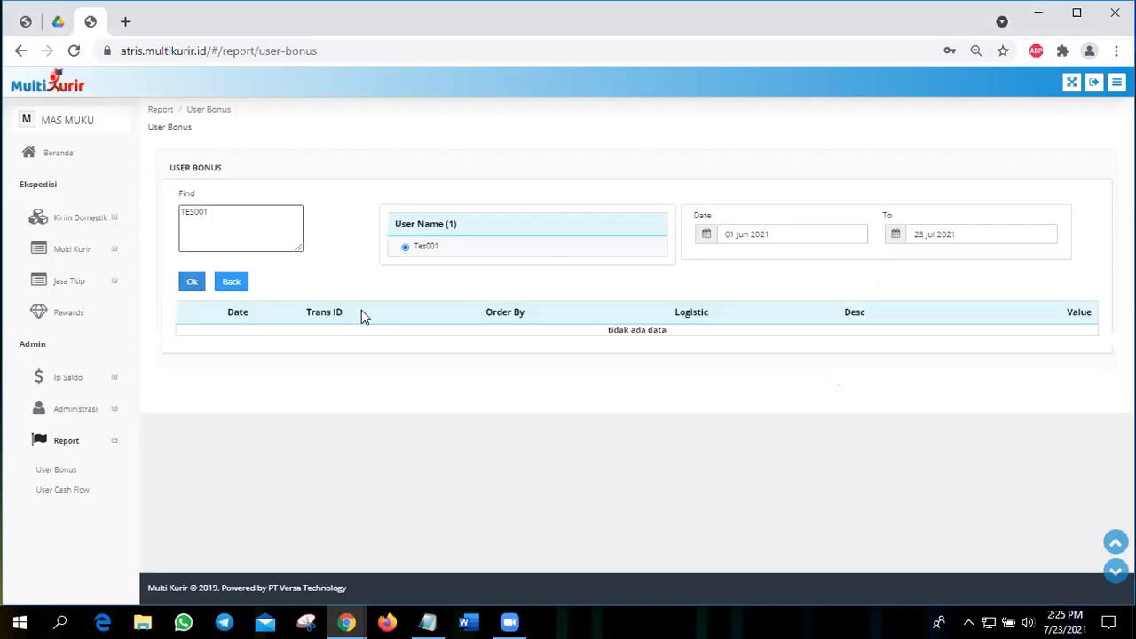
Step: Open the User Cash Flow report and list the Tes001 transactions starting from 01 Mei 2021
{"action": "left_click", "coordinate": [65, 491]}
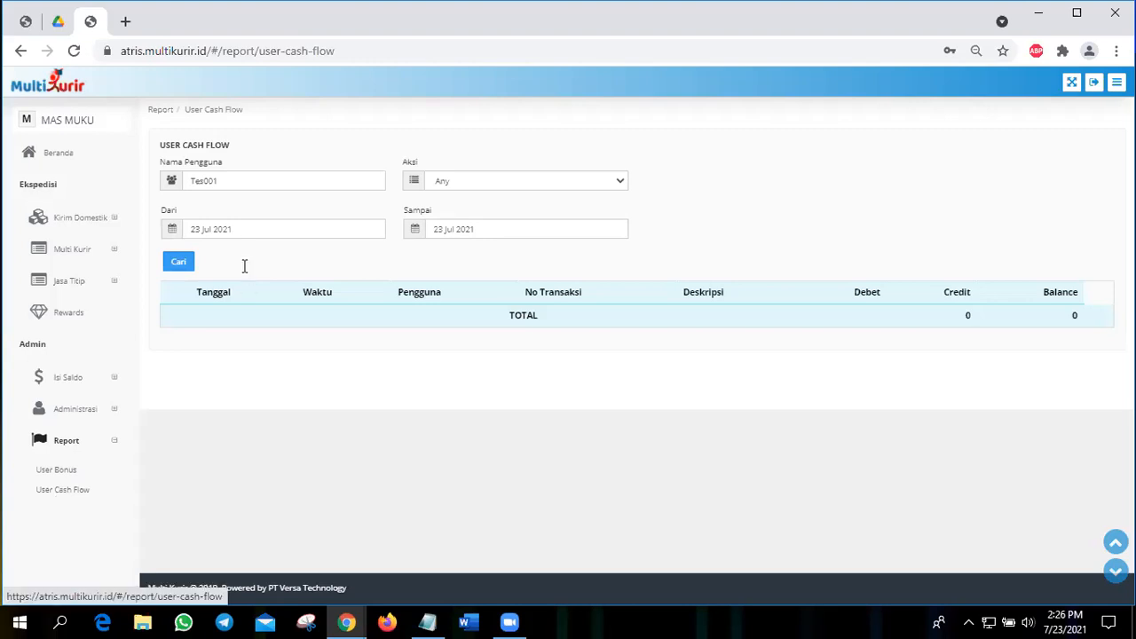
{"action": "left_click", "coordinate": [208, 230]}
{"action": "left_click", "coordinate": [192, 262]}
{"action": "left_click", "coordinate": [193, 263]}
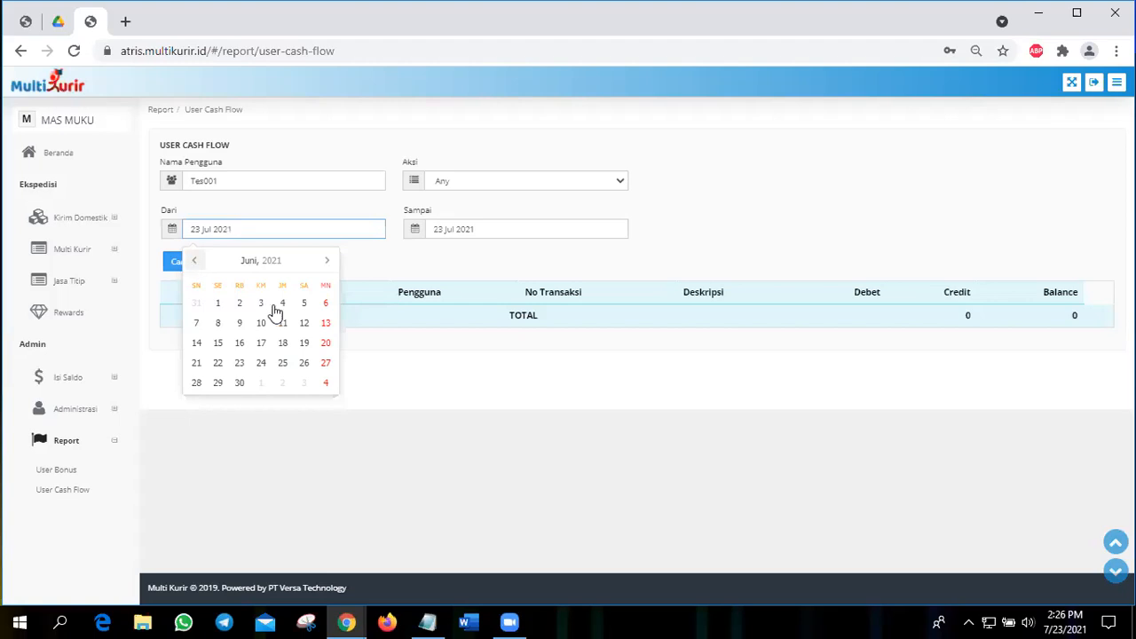
{"action": "left_click", "coordinate": [302, 304]}
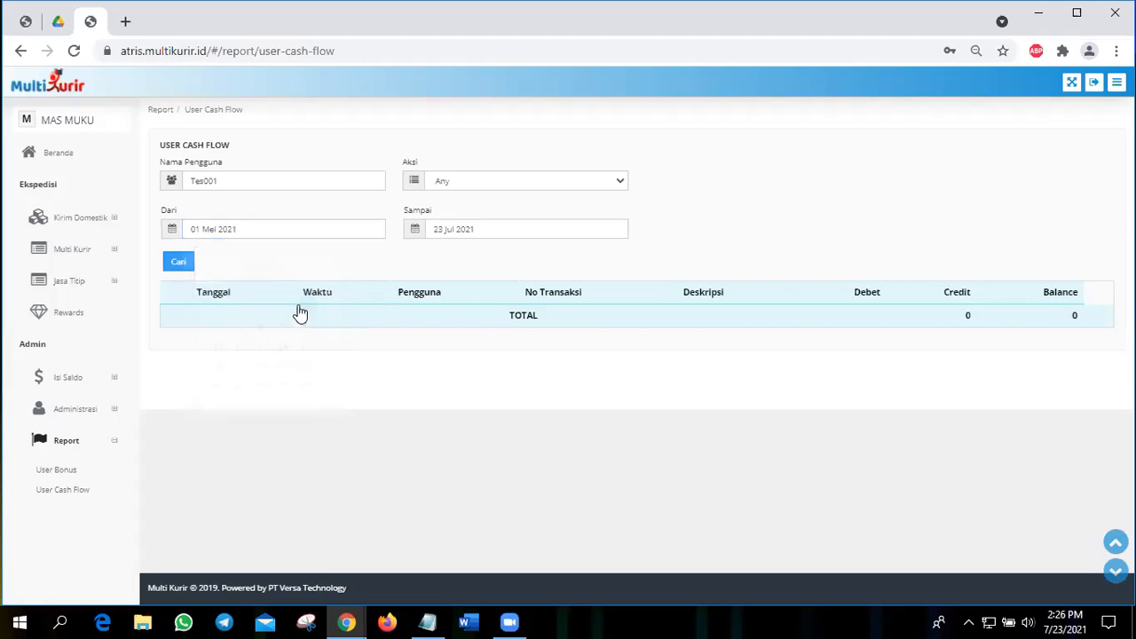
{"action": "left_click", "coordinate": [175, 267]}
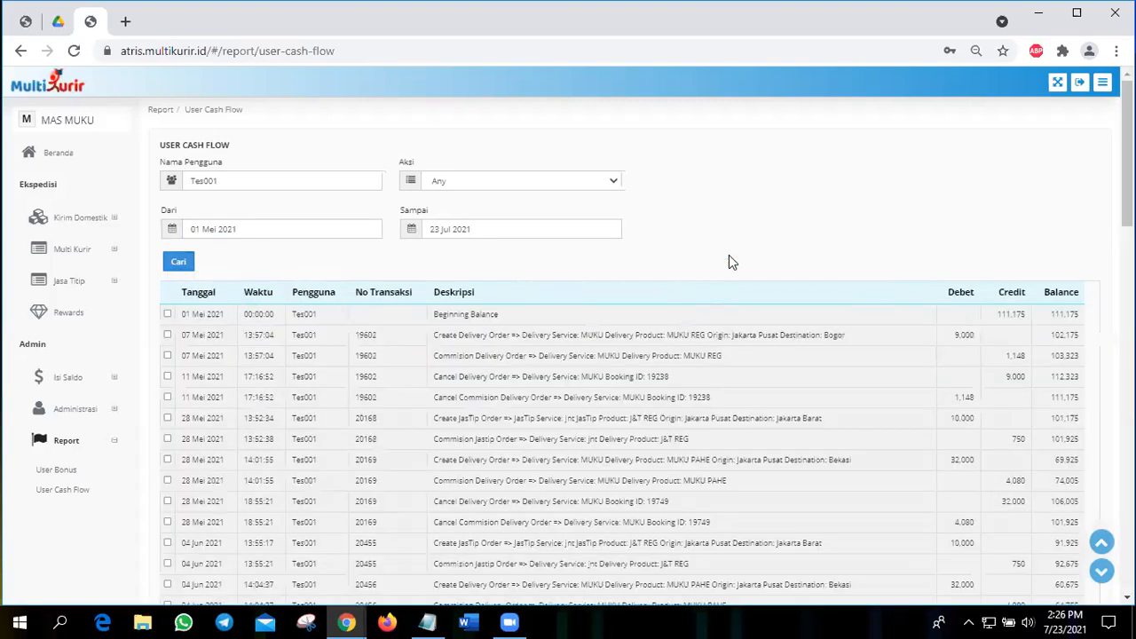
Step: Look through the cash flow entries and mark the two 11 Mei 2021 rows for the cancelled delivery order and its cancelled commission
{"action": "scroll", "coordinate": [688, 371], "scroll_direction": "down", "scroll_amount": 2}
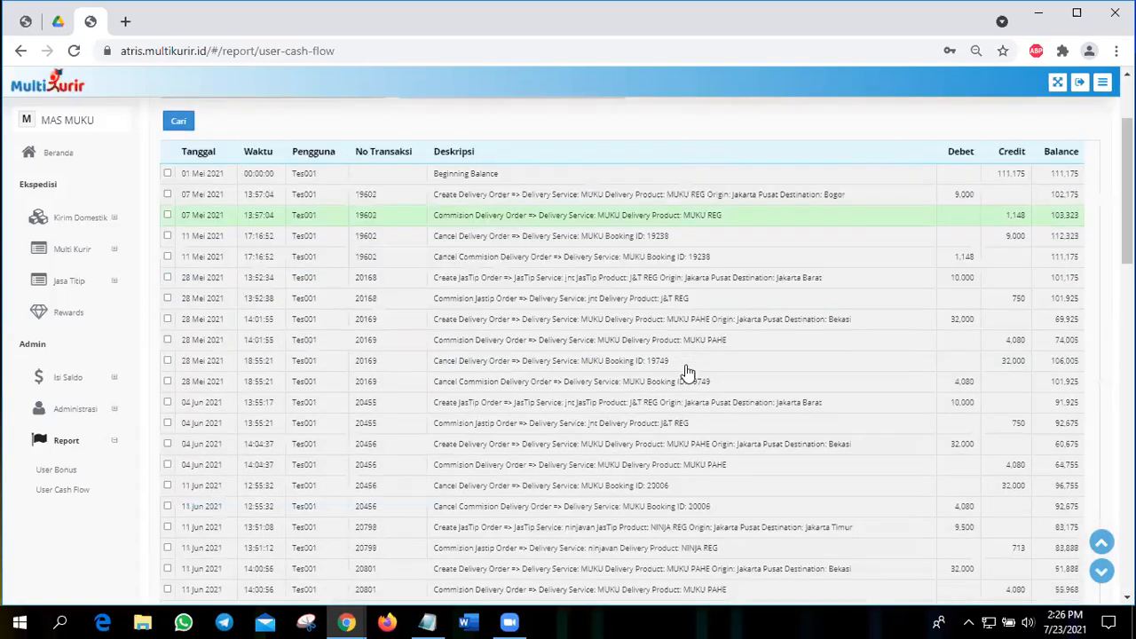
{"action": "scroll", "coordinate": [688, 371], "scroll_direction": "down", "scroll_amount": 1}
{"action": "scroll", "coordinate": [688, 371], "scroll_direction": "up", "scroll_amount": 3}
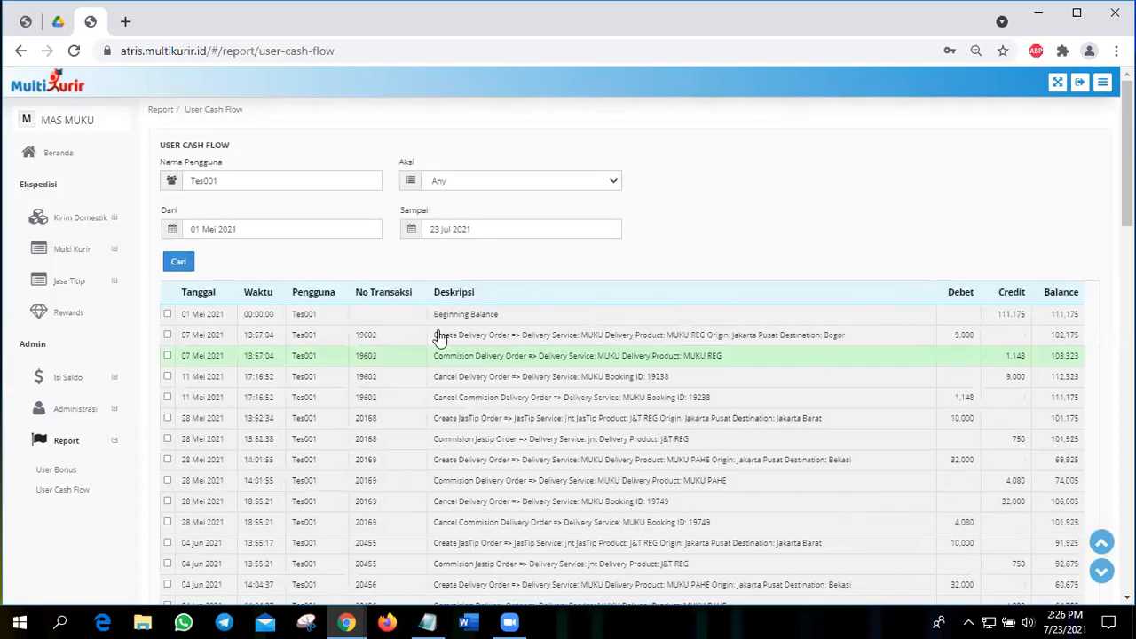
{"action": "scroll", "coordinate": [545, 317], "scroll_direction": "down", "scroll_amount": 1}
{"action": "left_click", "coordinate": [561, 294]}
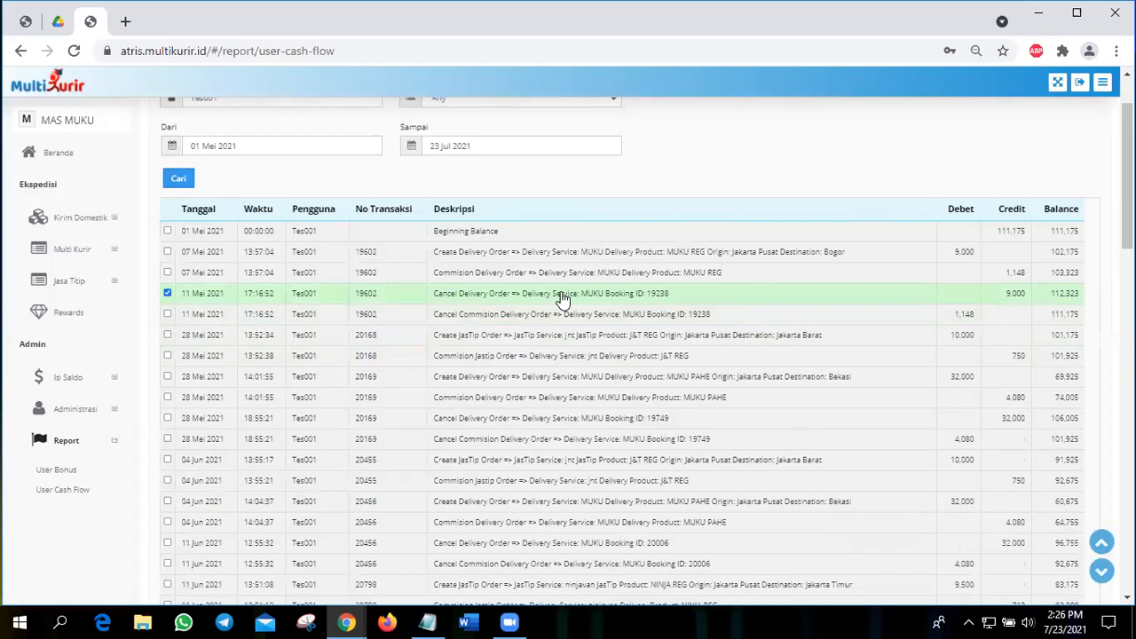
{"action": "left_click", "coordinate": [566, 318]}
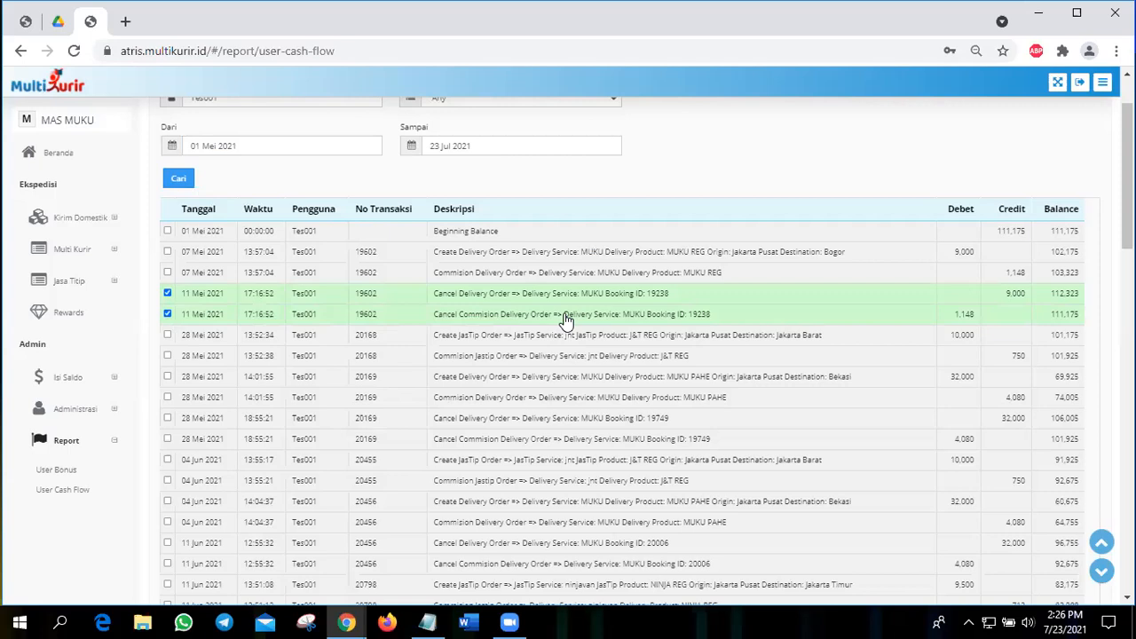
{"action": "left_click", "coordinate": [564, 339]}
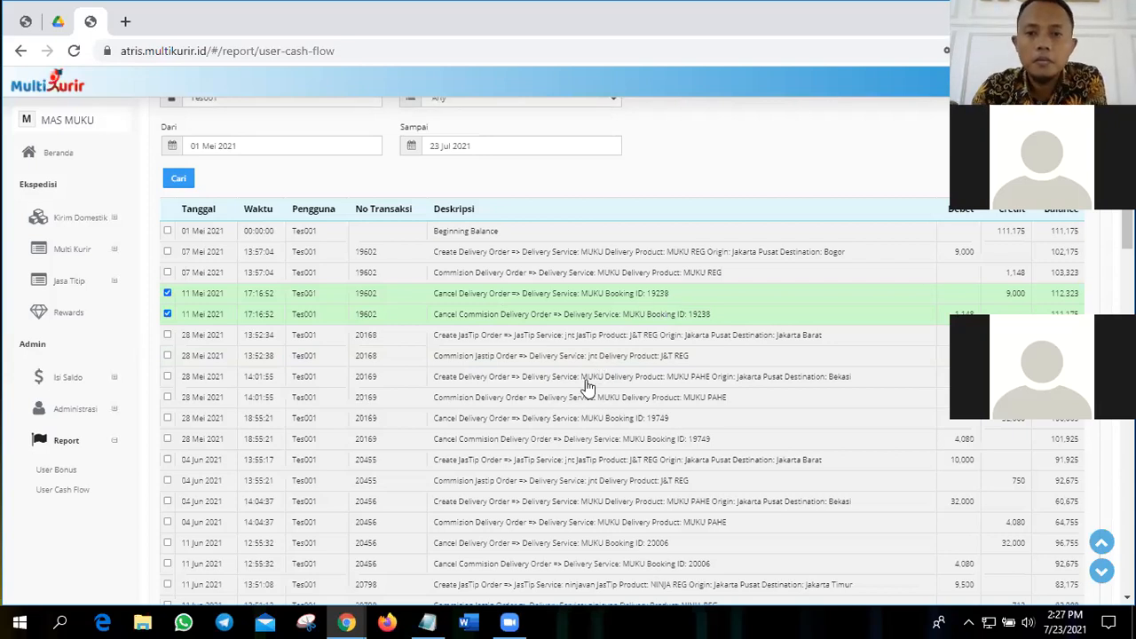
{"action": "scroll", "coordinate": [587, 386], "scroll_direction": "down", "scroll_amount": 2}
{"action": "scroll", "coordinate": [546, 387], "scroll_direction": "up", "scroll_amount": 3}
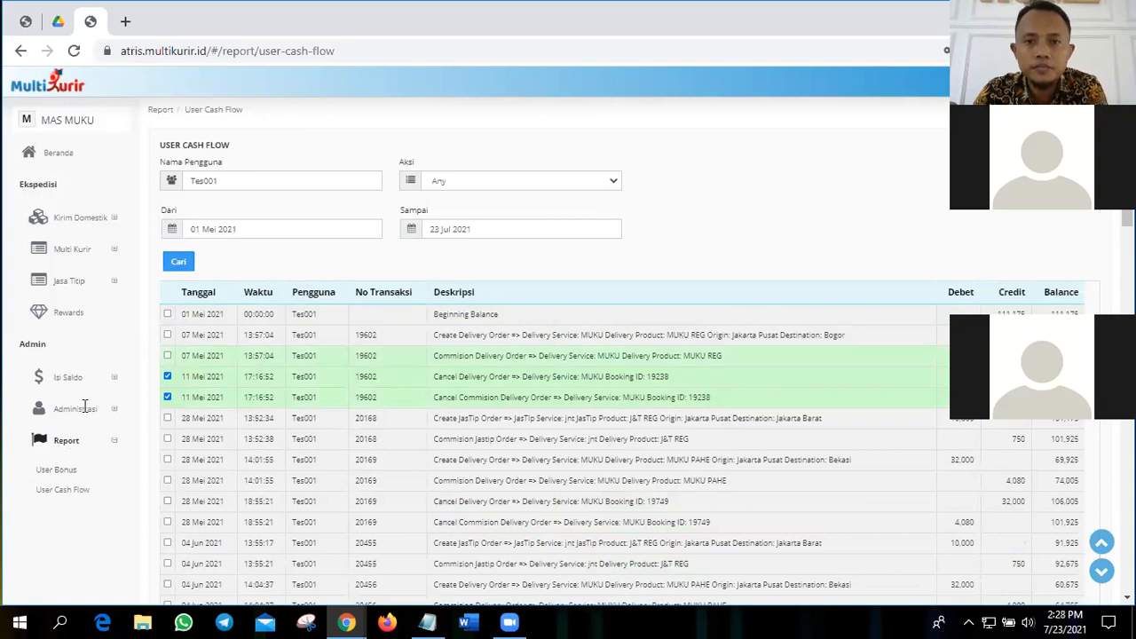
{"action": "scroll", "coordinate": [395, 359], "scroll_direction": "down", "scroll_amount": 3}
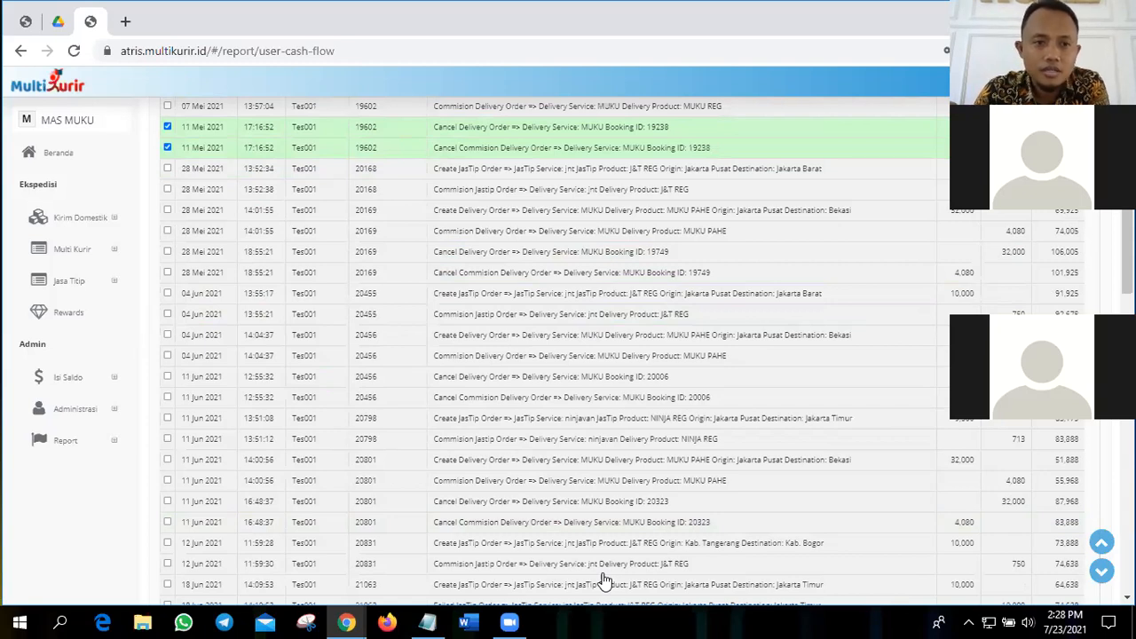
{"action": "left_click", "coordinate": [72, 155]}
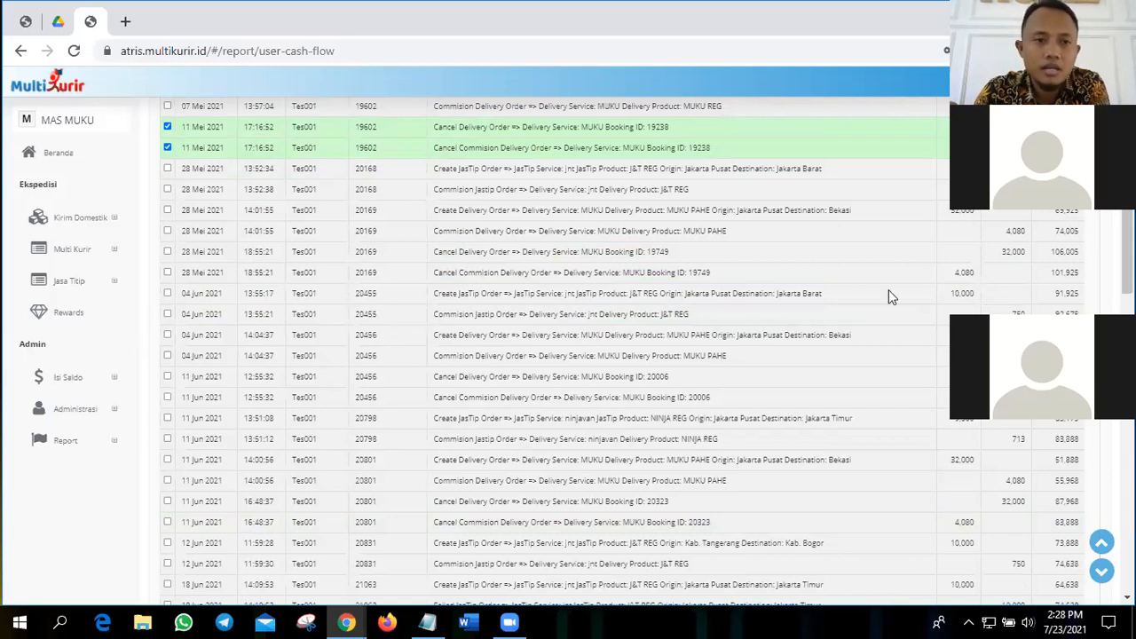
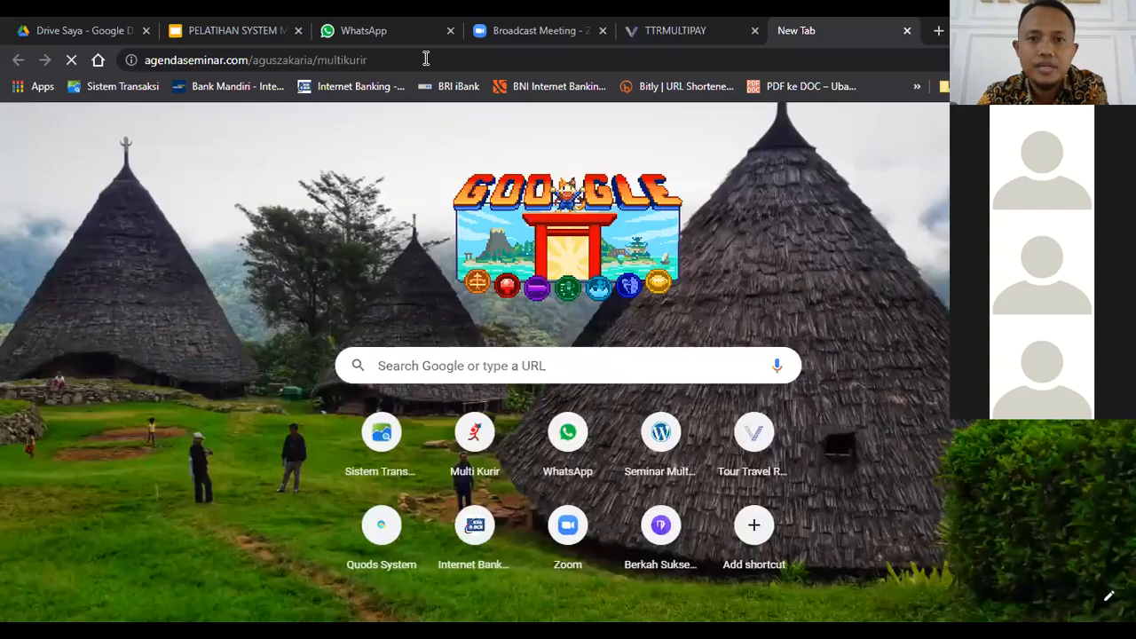
Step: Load the agendaseminar.com home page by trimming the rest of the suggested address
{"action": "type", "text": "ag"}
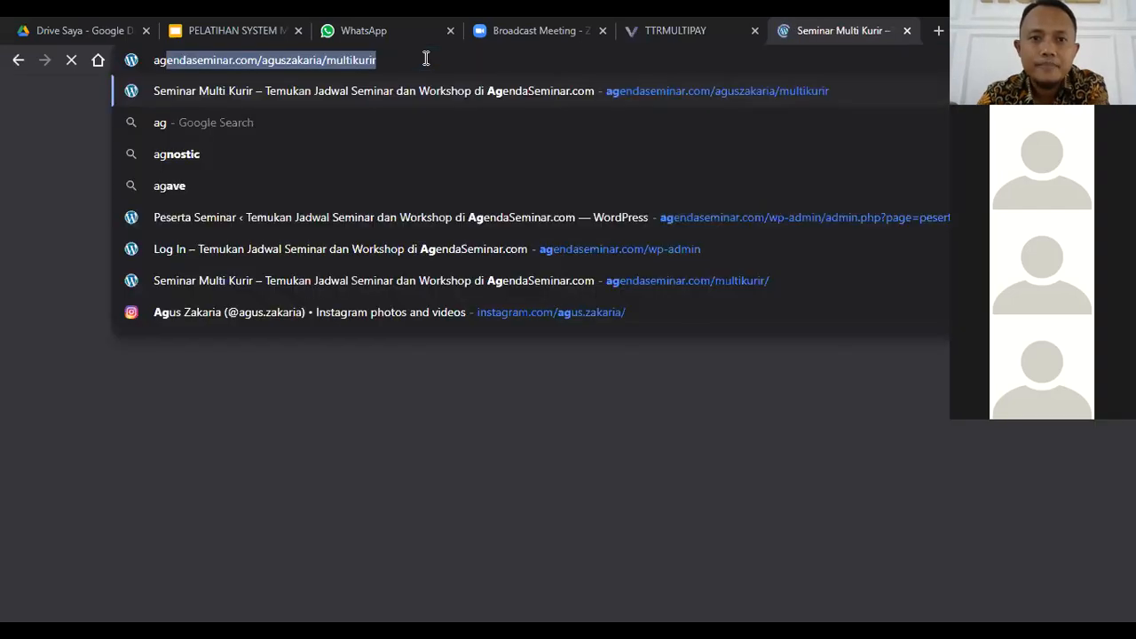
{"action": "key", "text": "End"}
{"action": "key", "text": "BackSpace"}
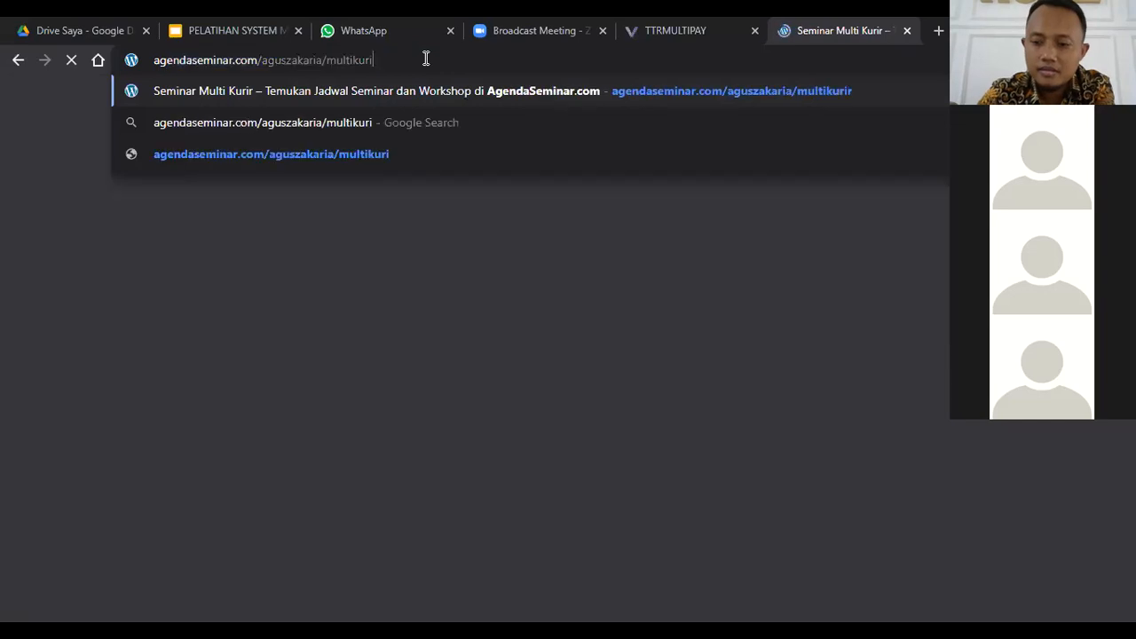
{"action": "key", "text": "BackSpace"}
{"action": "key", "text": "BackSpace"}
{"action": "key", "text": "BackSpace"}
{"action": "key", "text": "BackSpace"}
{"action": "key", "text": "BackSpace"}
{"action": "key", "text": "BackSpace"}
{"action": "key", "text": "BackSpace"}
{"action": "key", "text": "BackSpace"}
{"action": "key", "text": "BackSpace"}
{"action": "key", "text": "BackSpace"}
{"action": "key", "text": "BackSpace"}
{"action": "key", "text": "BackSpace"}
{"action": "key", "text": "BackSpace"}
{"action": "key", "text": "BackSpace"}
{"action": "key", "text": "BackSpace"}
{"action": "key", "text": "BackSpace"}
{"action": "key", "text": "BackSpace"}
{"action": "key", "text": "BackSpace"}
{"action": "key", "text": "BackSpace"}
{"action": "key", "text": "BackSpace"}
{"action": "key", "text": "BackSpace"}
{"action": "key", "text": "BackSpace"}
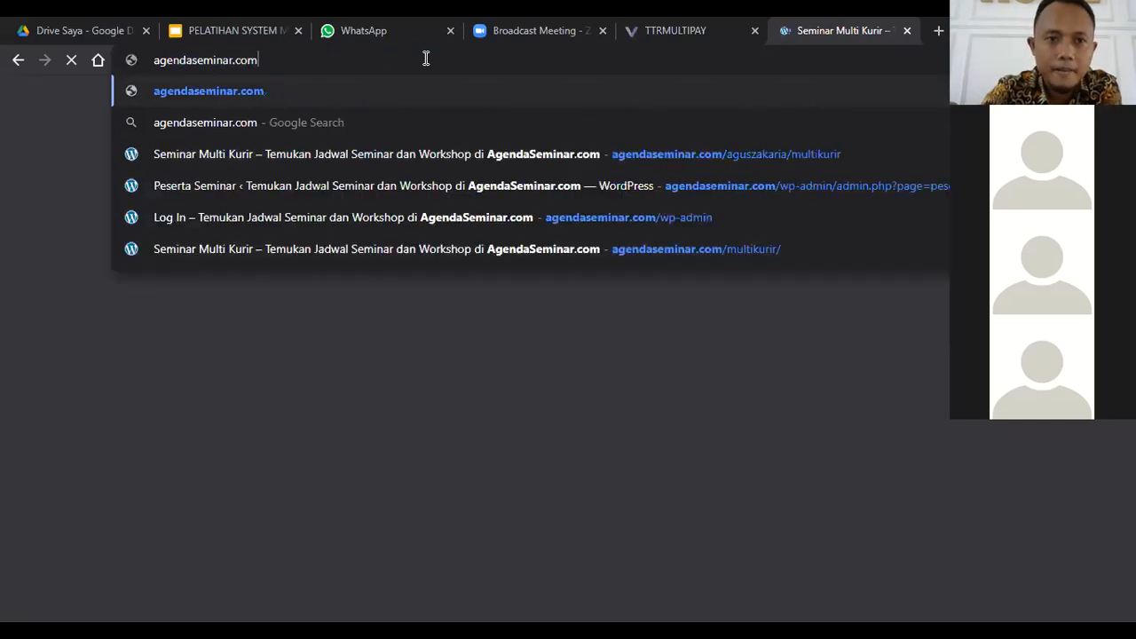
{"action": "key", "text": "Return"}
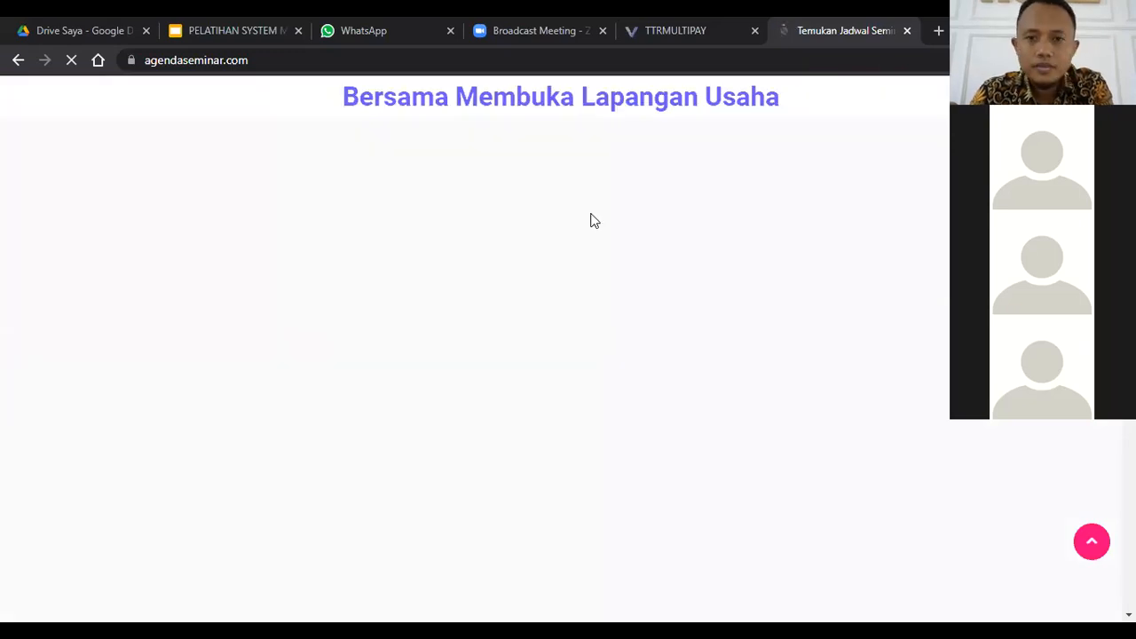
Step: Open the Daftar Affiliasi registration form and set Status Keanggotaan to Distributor
{"action": "scroll", "coordinate": [639, 274], "scroll_direction": "down", "scroll_amount": 15}
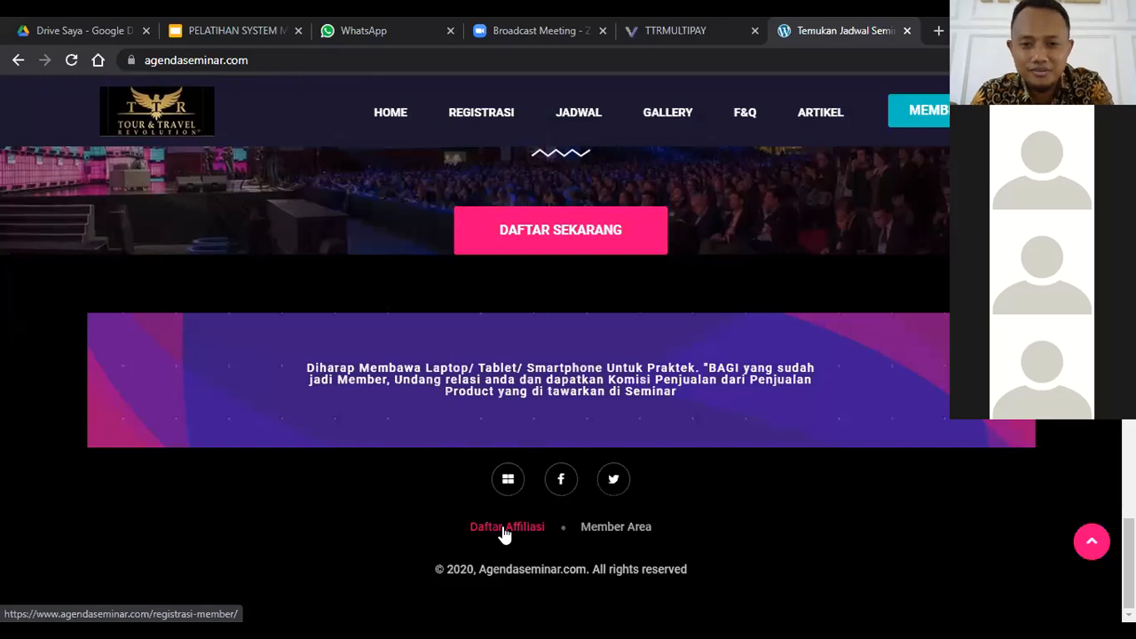
{"action": "left_click", "coordinate": [506, 238]}
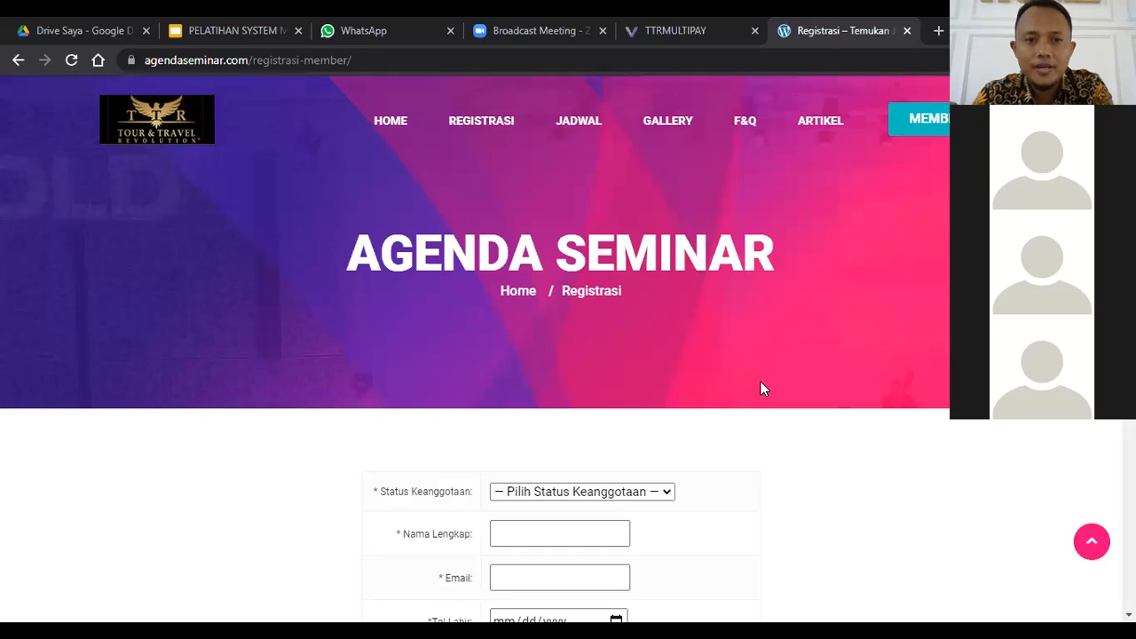
{"action": "scroll", "coordinate": [754, 384], "scroll_direction": "down", "scroll_amount": 1}
{"action": "scroll", "coordinate": [644, 329], "scroll_direction": "down", "scroll_amount": 1}
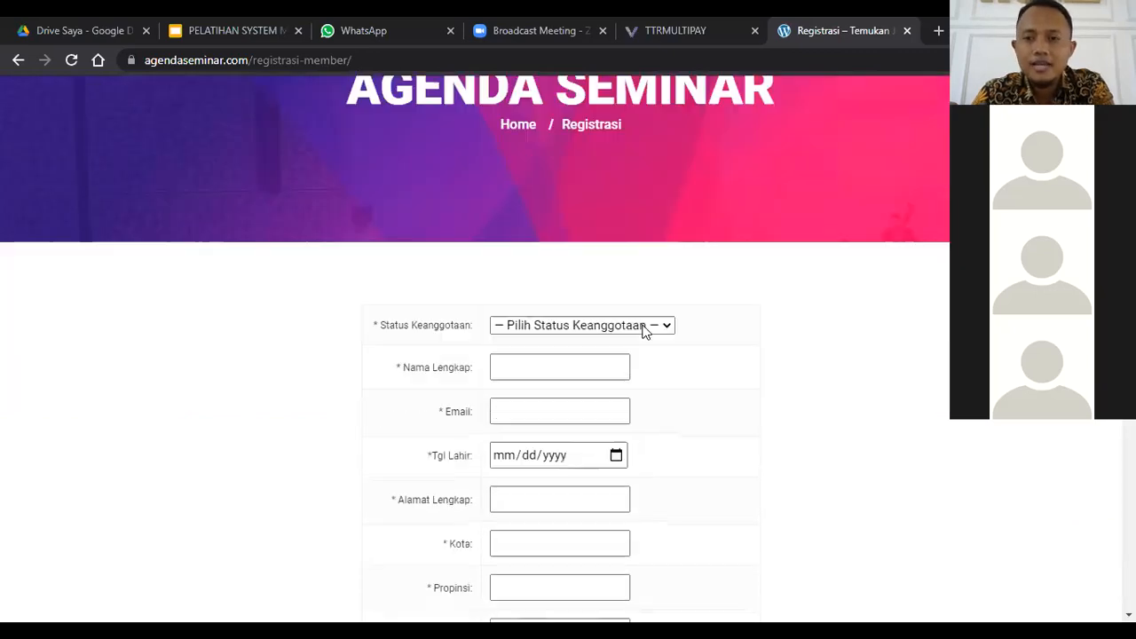
{"action": "left_click", "coordinate": [639, 327]}
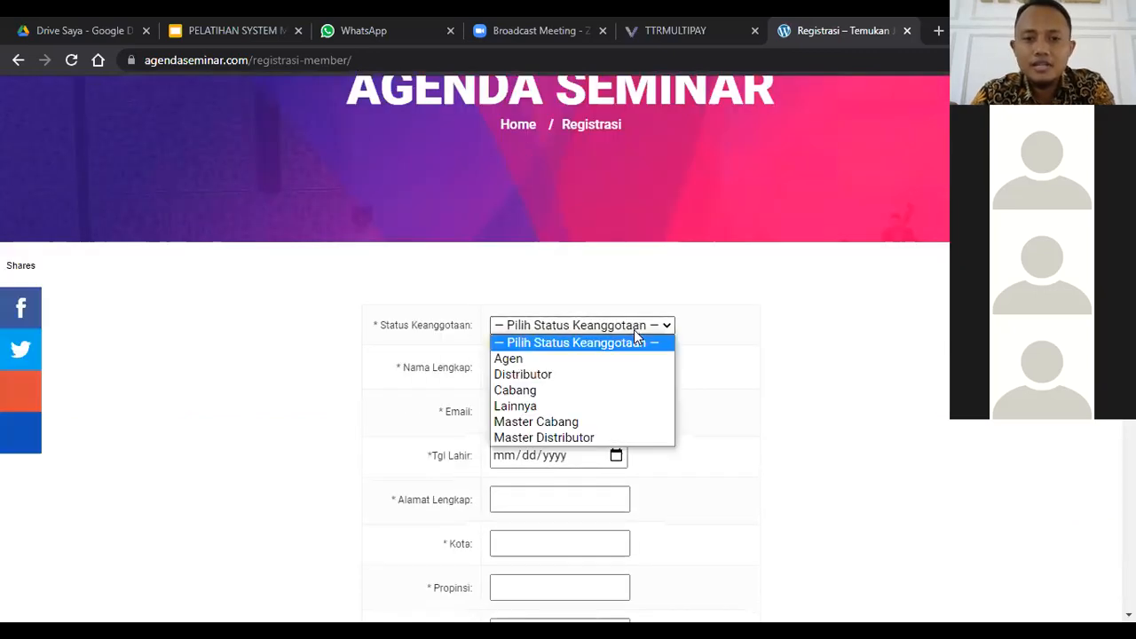
{"action": "left_click", "coordinate": [559, 373]}
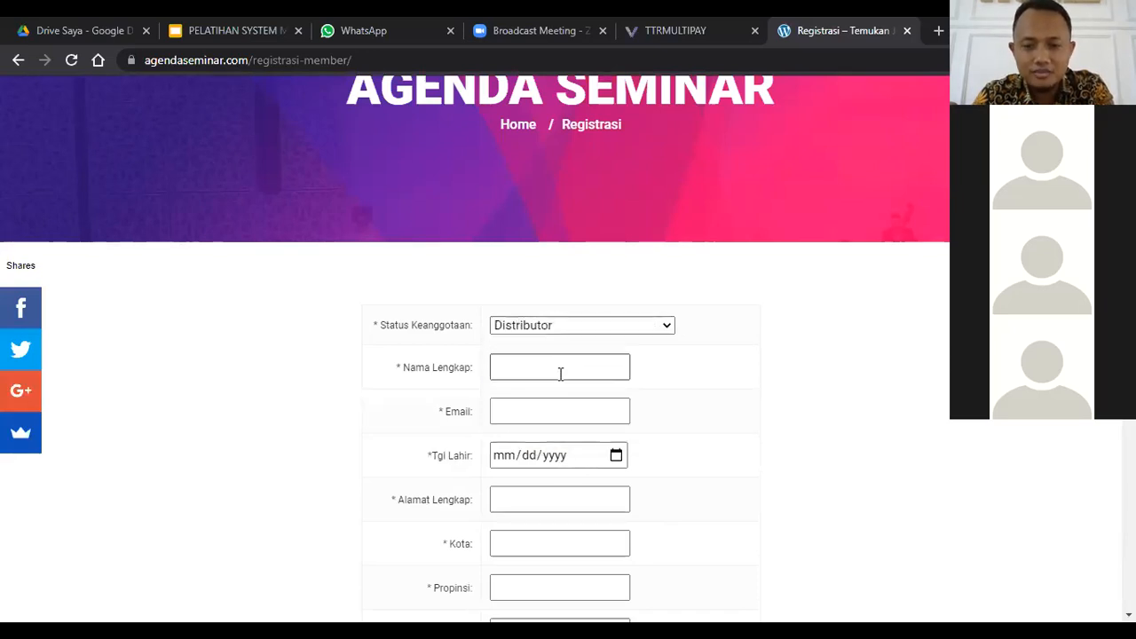
Step: Go through the name, birth date, address, province, phone, username and password fields of the registration form without filling them in
{"action": "left_click", "coordinate": [567, 367]}
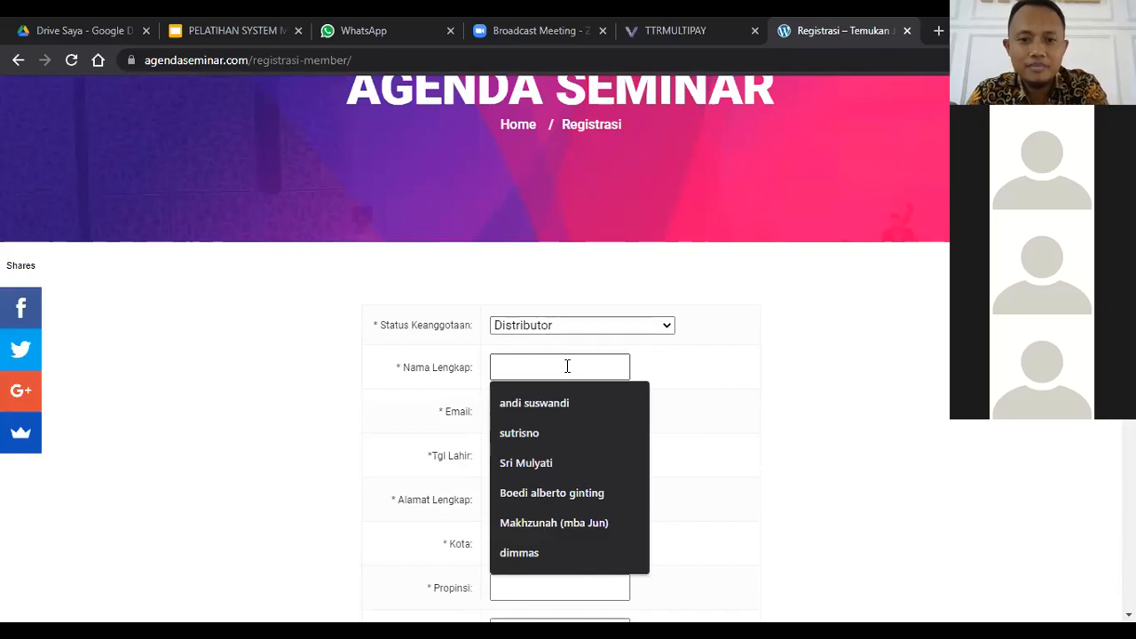
{"action": "type", "text": "`"}
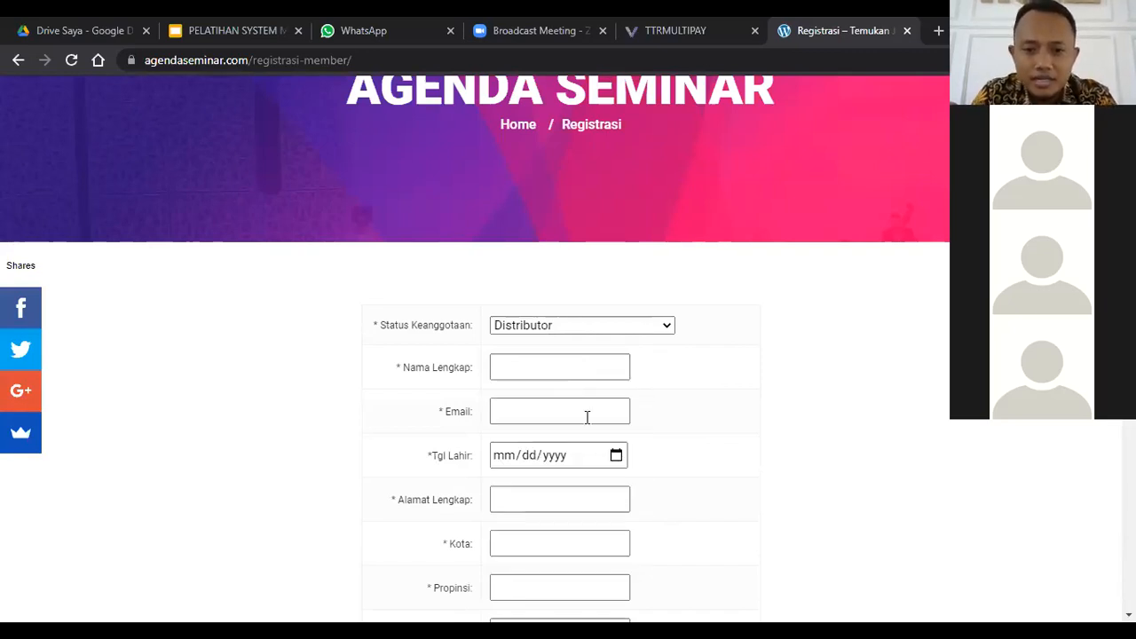
{"action": "left_click", "coordinate": [586, 455]}
{"action": "left_click", "coordinate": [589, 499]}
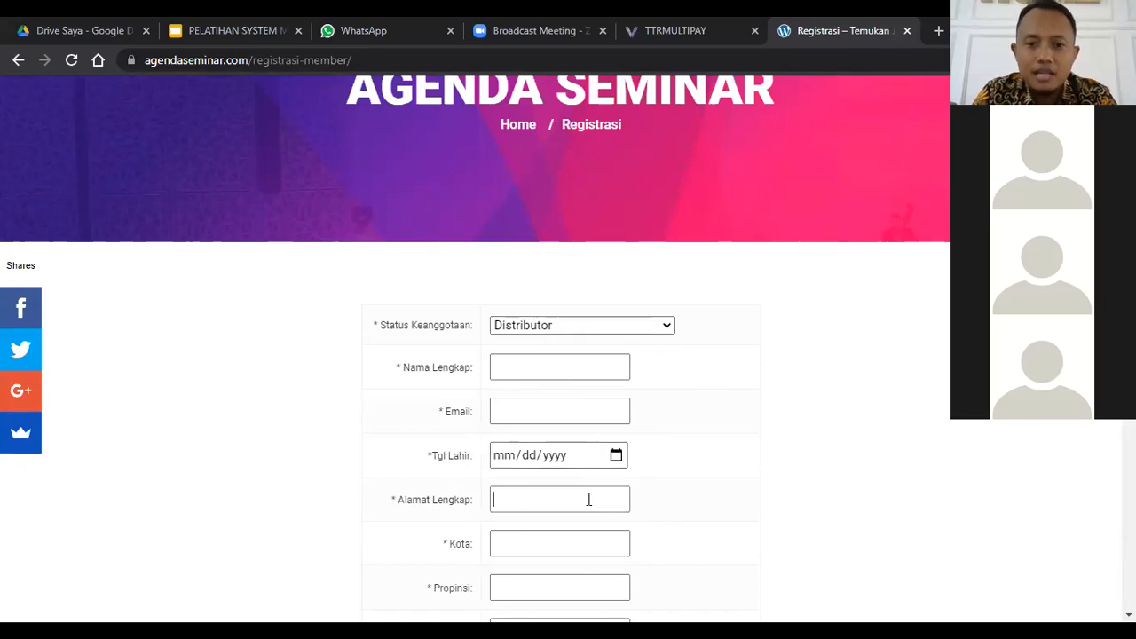
{"action": "scroll", "coordinate": [581, 488], "scroll_direction": "down", "scroll_amount": 1}
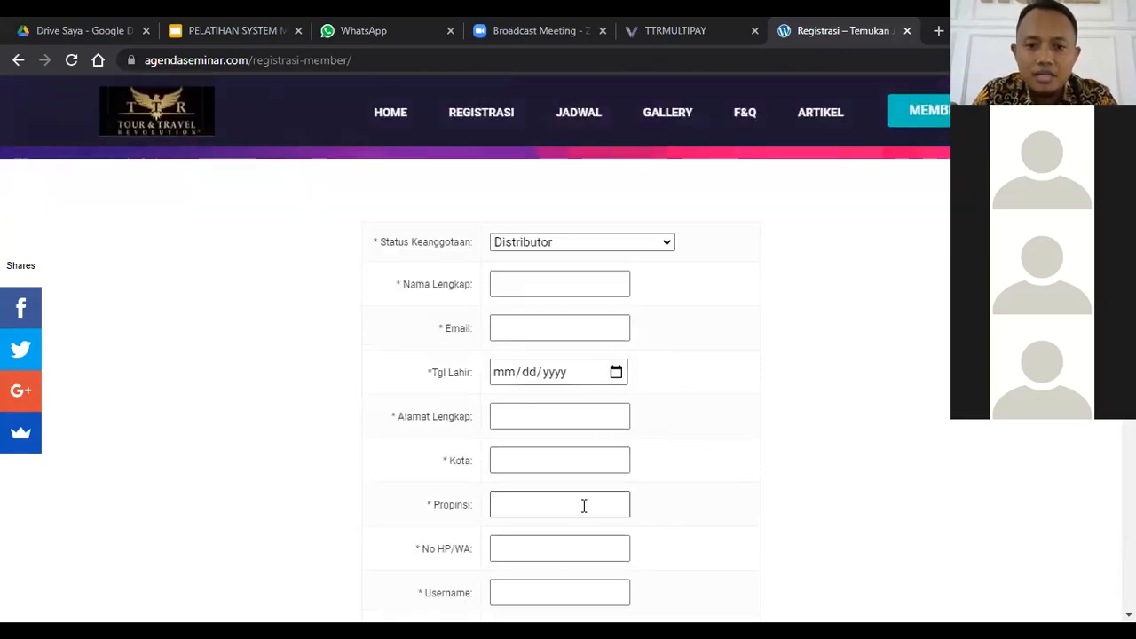
{"action": "left_click", "coordinate": [584, 505]}
{"action": "scroll", "coordinate": [569, 400], "scroll_direction": "down", "scroll_amount": 2}
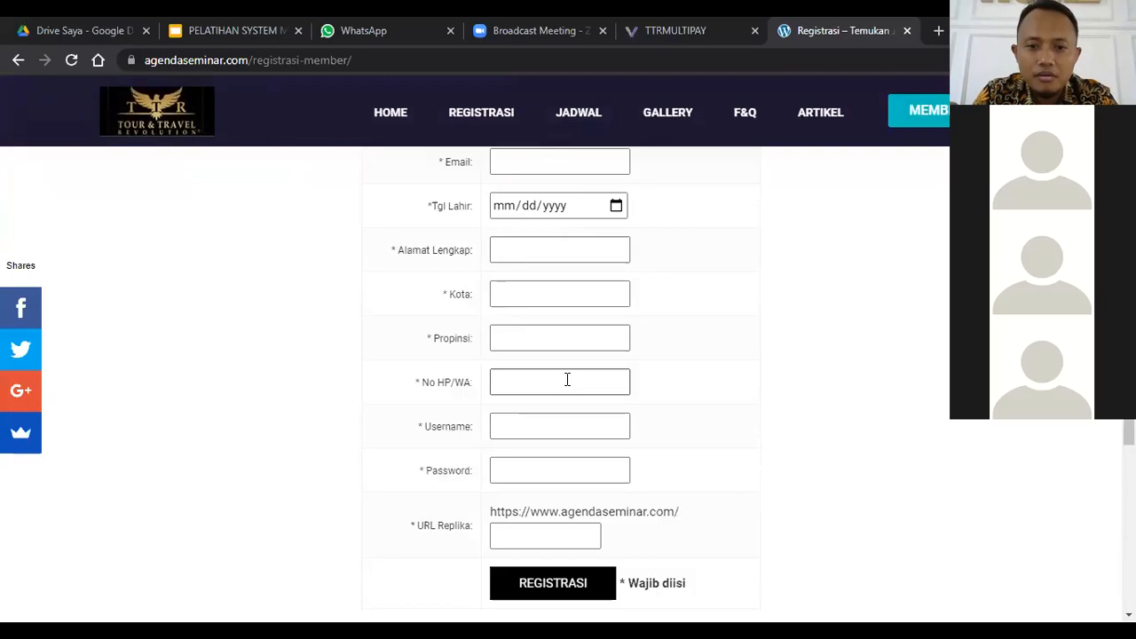
{"action": "left_click", "coordinate": [566, 382]}
{"action": "left_click", "coordinate": [598, 424]}
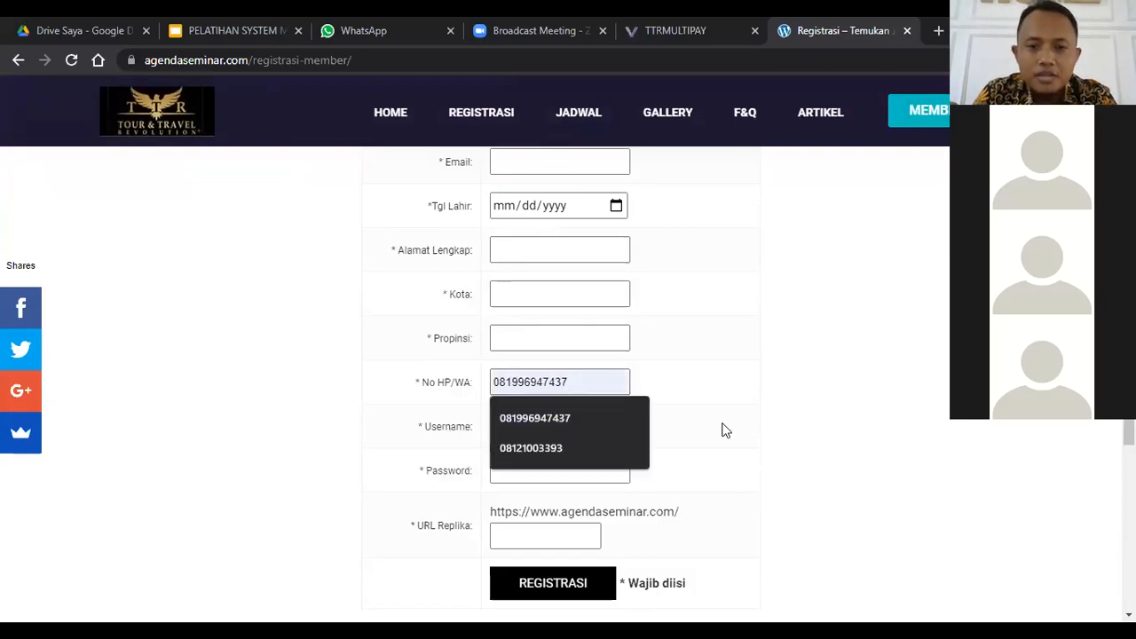
{"action": "left_click", "coordinate": [557, 424]}
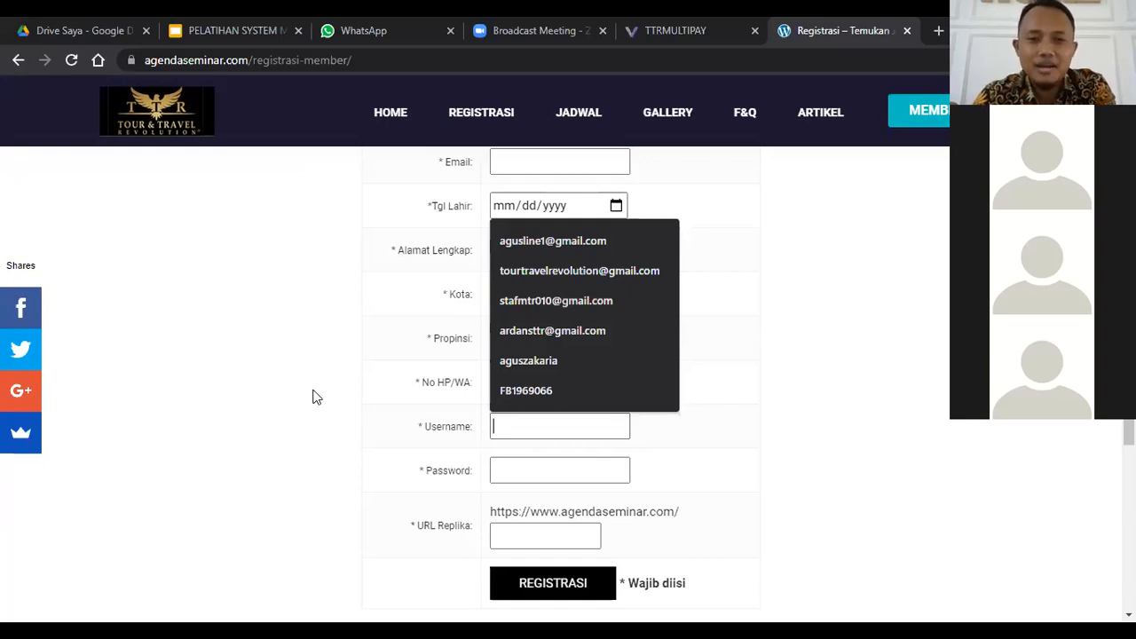
{"action": "left_click", "coordinate": [528, 472]}
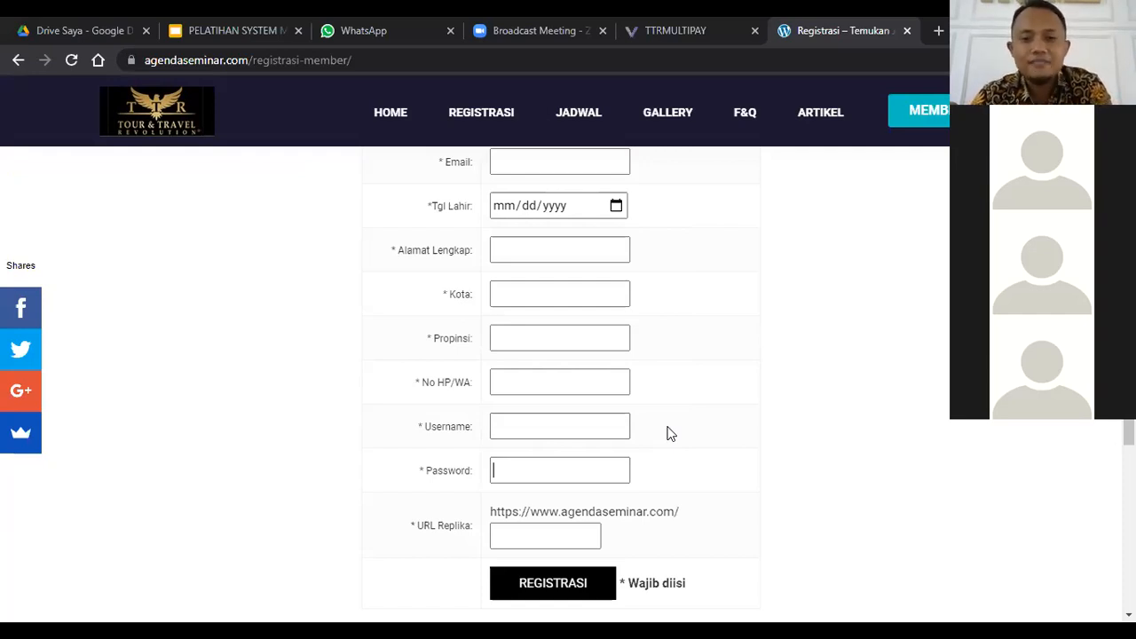
Step: Enter sava-express as an example URL Replika and clear the field again
{"action": "scroll", "coordinate": [550, 450], "scroll_direction": "down", "scroll_amount": 1}
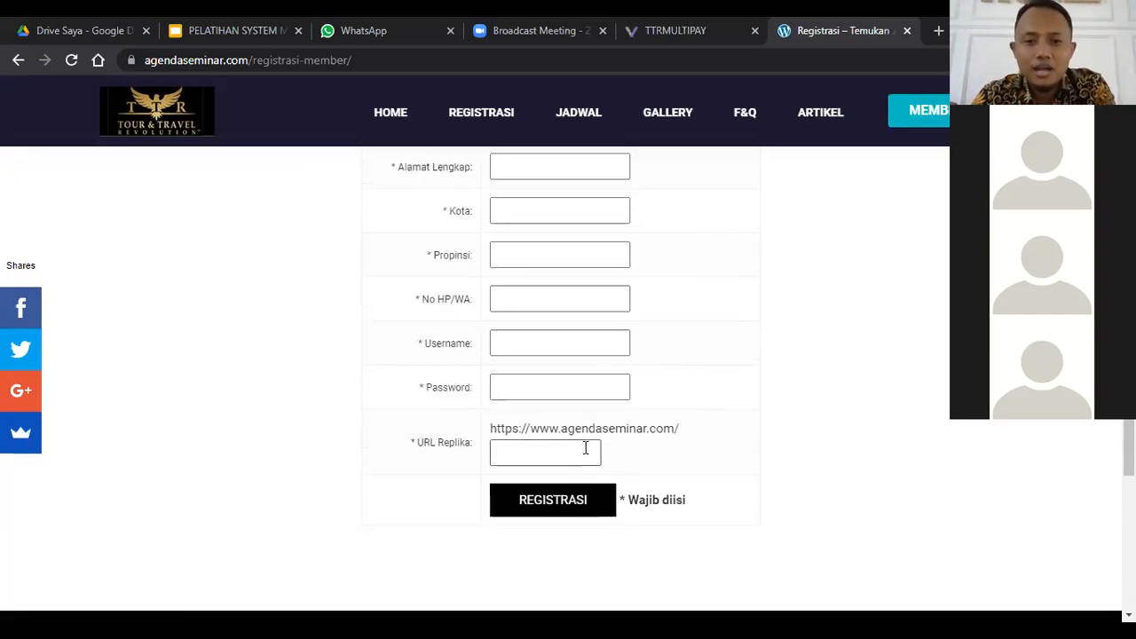
{"action": "left_click", "coordinate": [586, 448]}
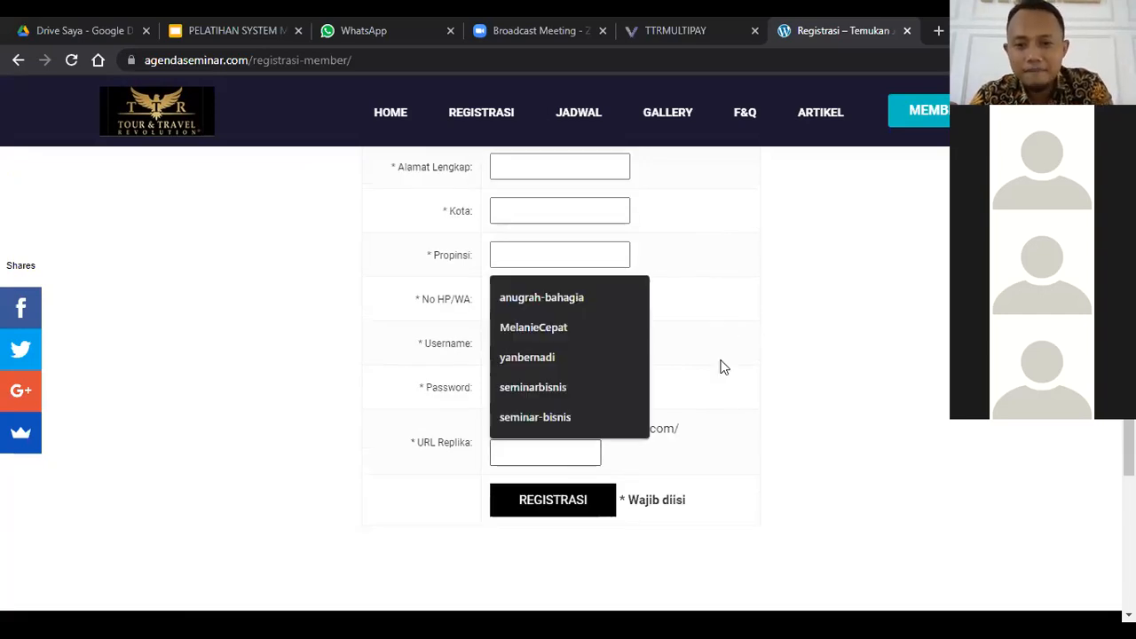
{"action": "left_click", "coordinate": [564, 452]}
{"action": "left_click", "coordinate": [565, 452]}
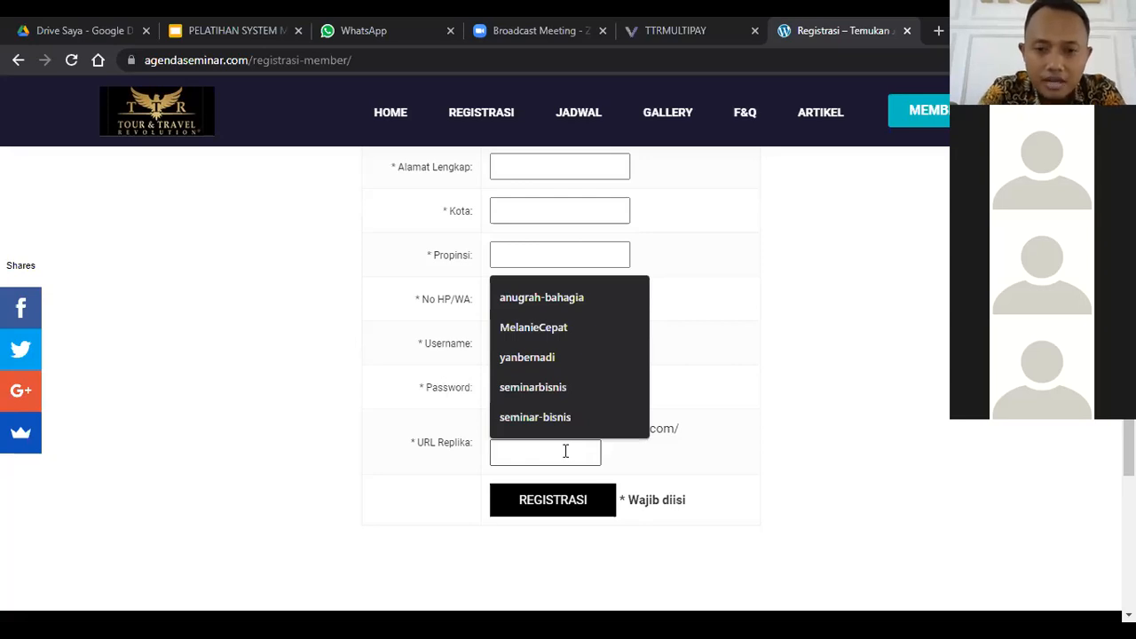
{"action": "type", "text": "sava-ex"}
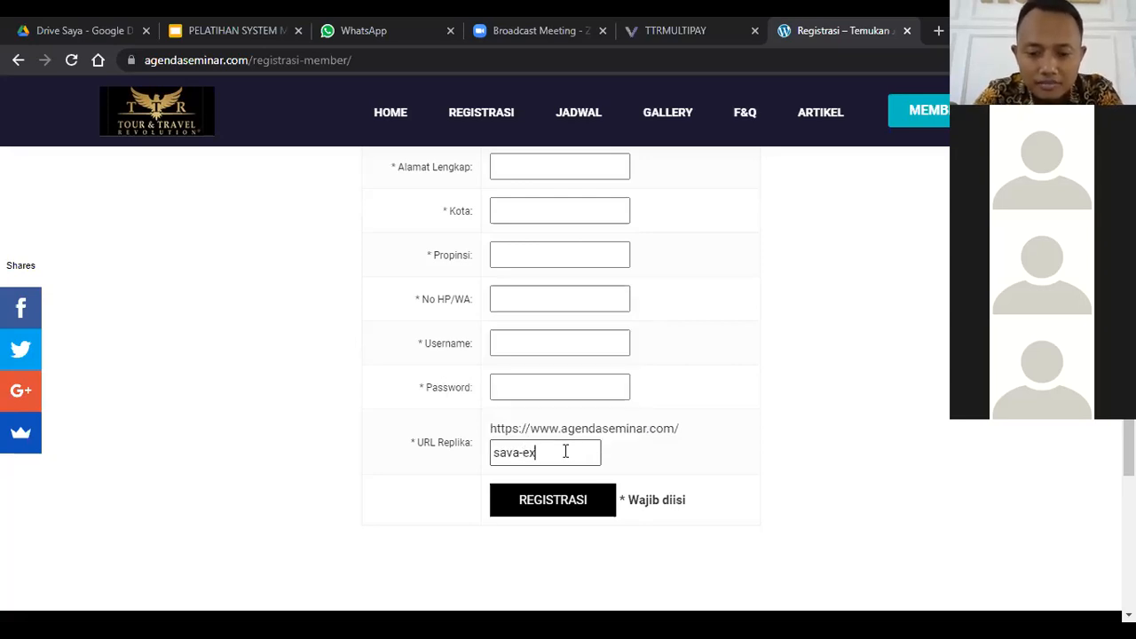
{"action": "type", "text": "press"}
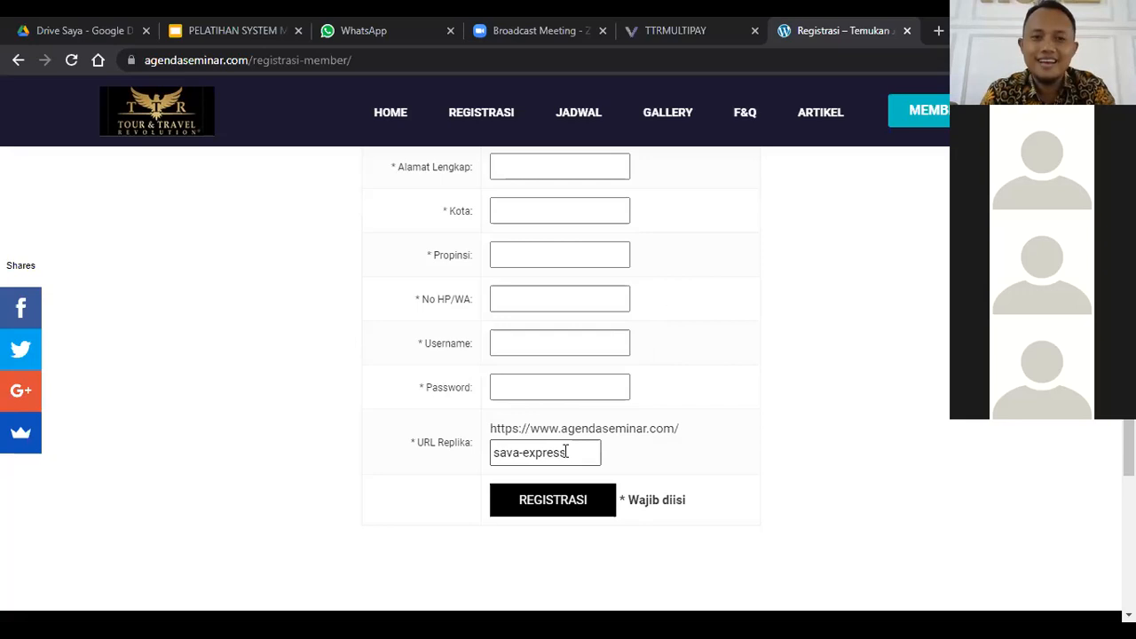
{"action": "key", "text": "BackSpace"}
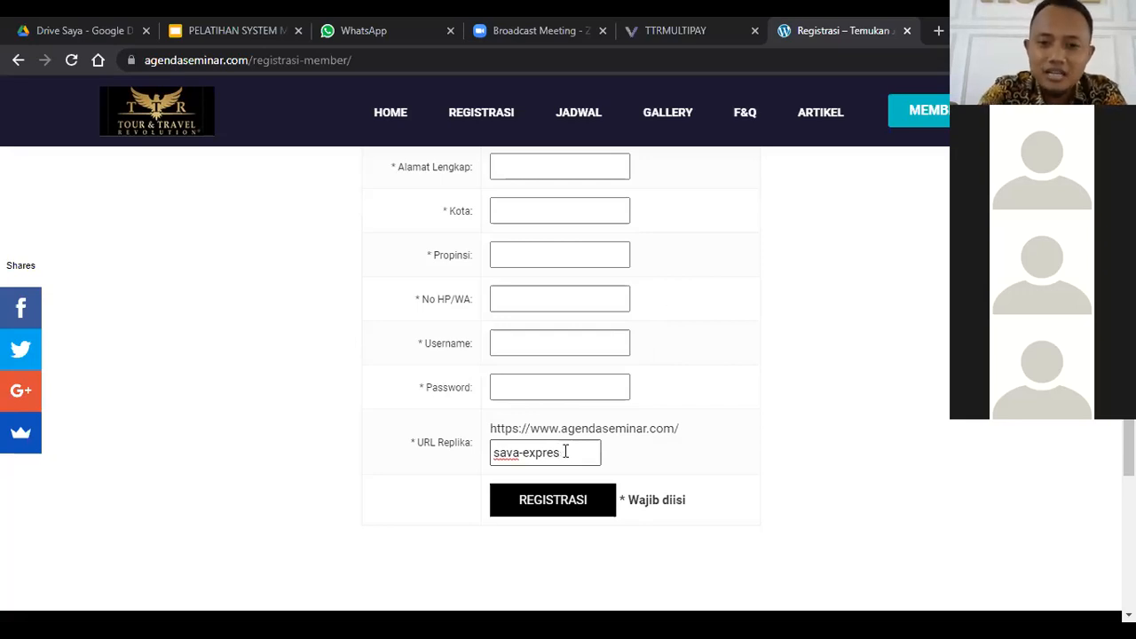
{"action": "key", "text": "BackSpace"}
{"action": "key", "text": "BackSpace"}
{"action": "key", "text": "BackSpace"}
{"action": "key", "text": "BackSpace"}
{"action": "key", "text": "BackSpace"}
{"action": "key", "text": "BackSpace"}
{"action": "key", "text": "BackSpace"}
{"action": "key", "text": "BackSpace"}
{"action": "key", "text": "BackSpace"}
{"action": "key", "text": "BackSpace"}
{"action": "key", "text": "BackSpace"}
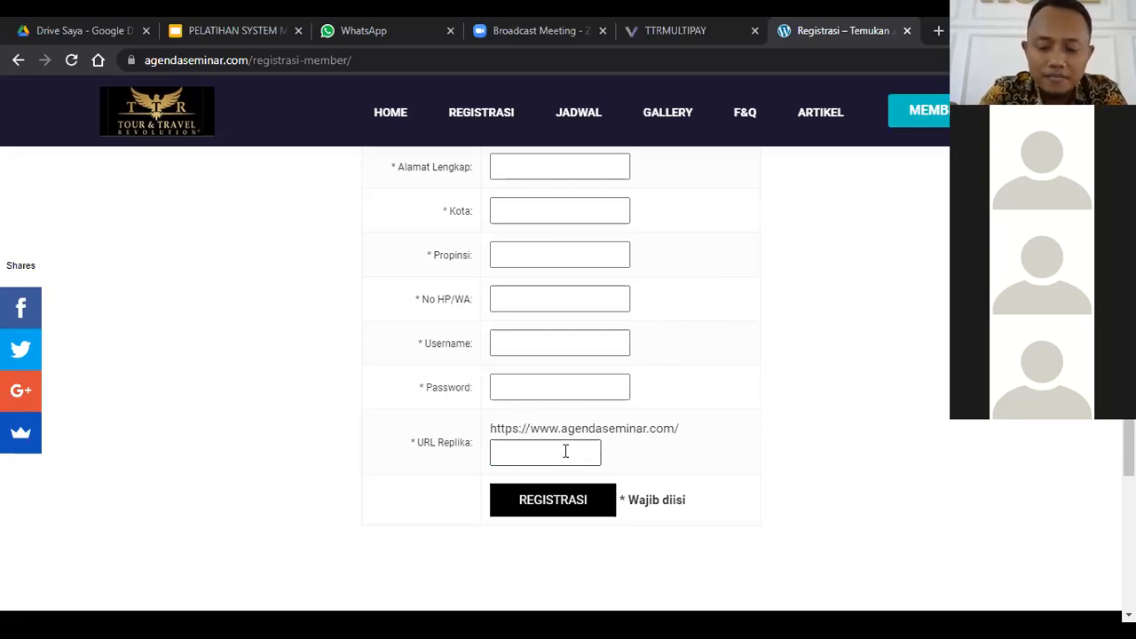
Step: Set the URL Replika to langgeng-lancar-barokah and try to submit the registration form
{"action": "type", "text": "langgeng"}
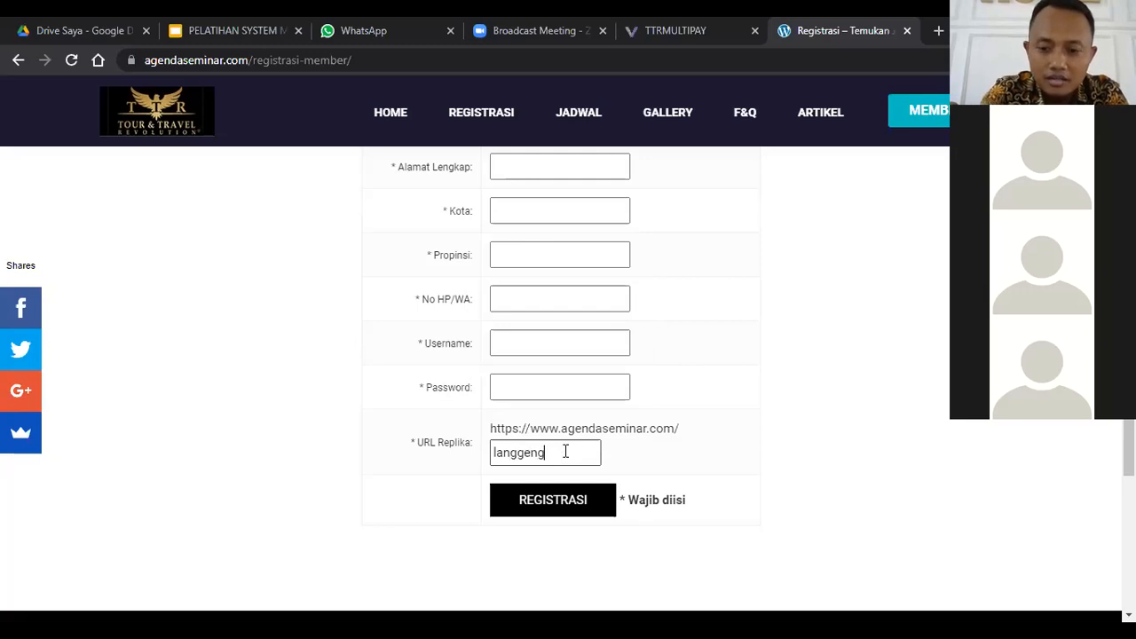
{"action": "type", "text": "-"}
{"action": "type", "text": "lab"}
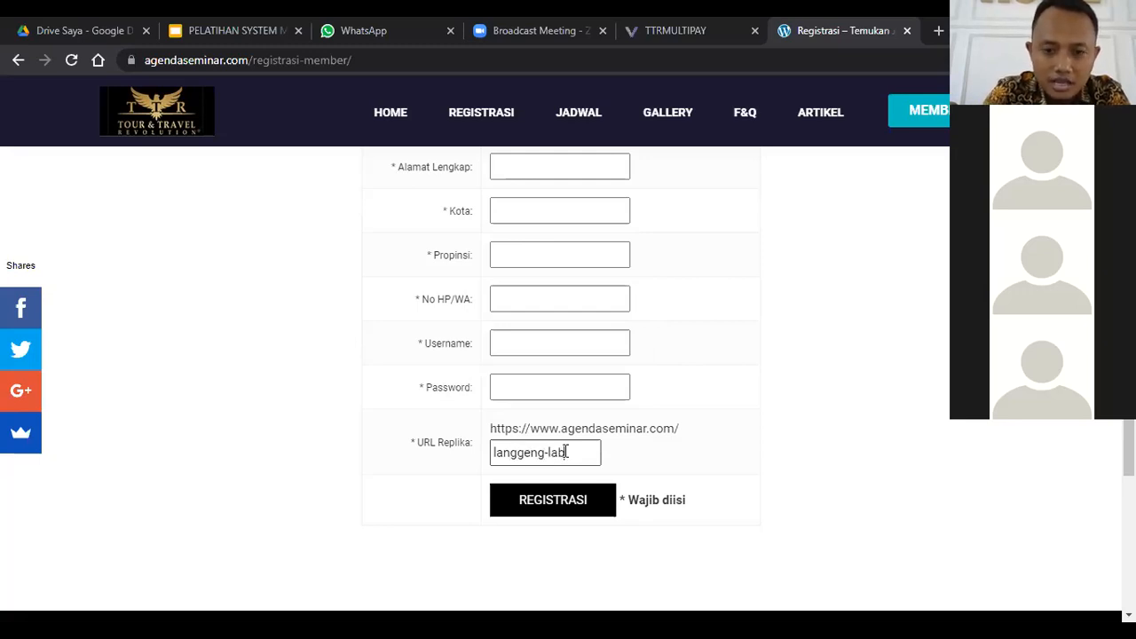
{"action": "type", "text": "car-"}
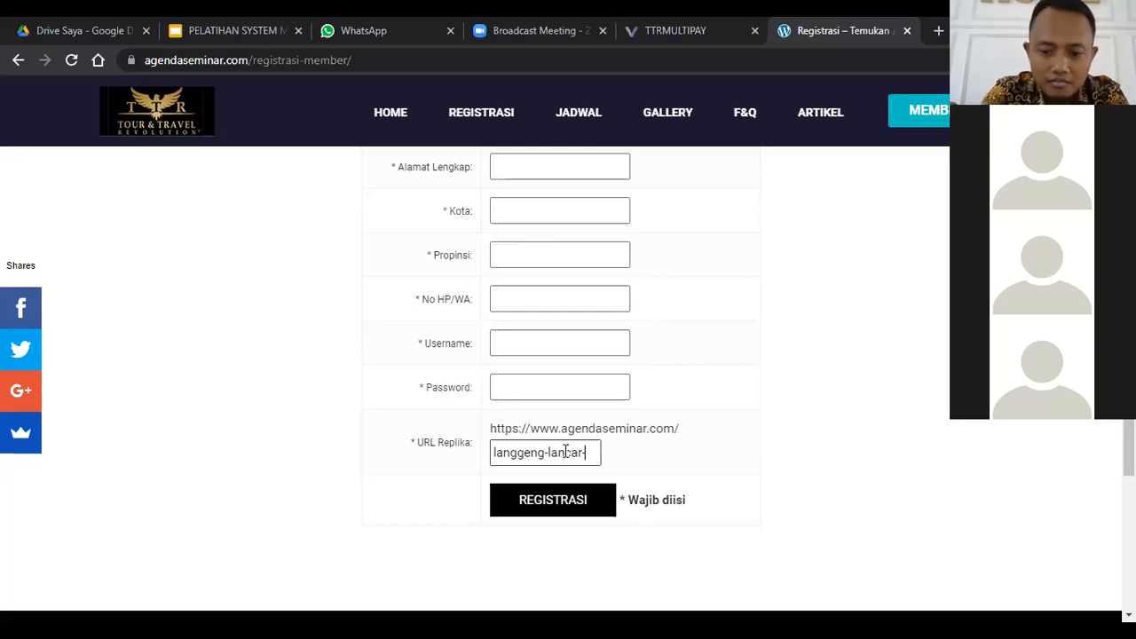
{"action": "type", "text": "barokah"}
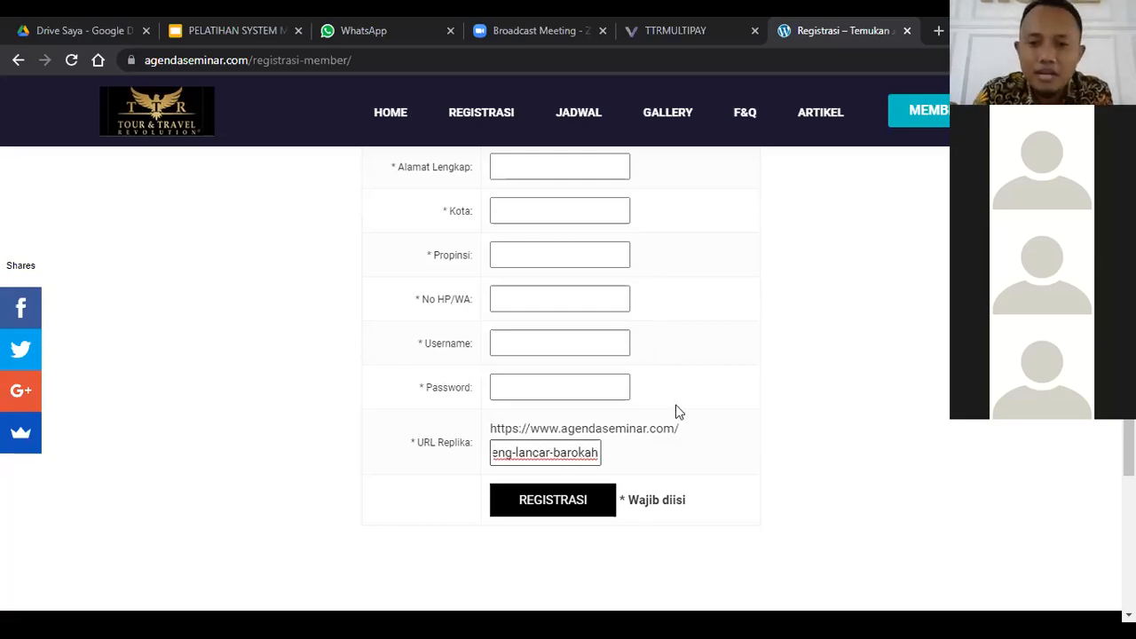
{"action": "left_click", "coordinate": [581, 500]}
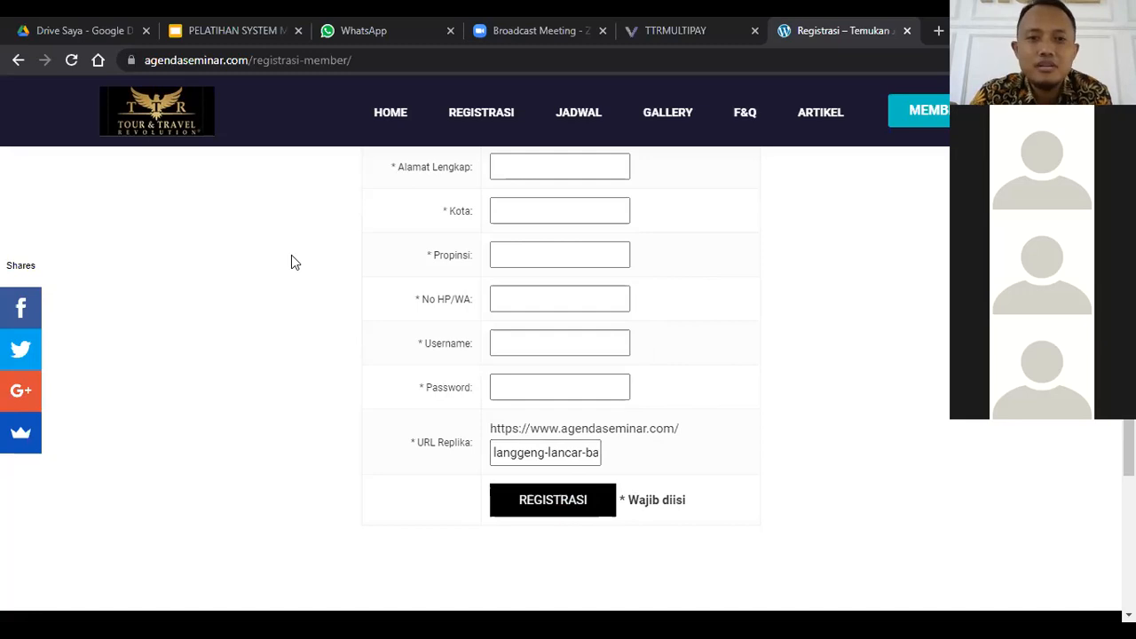
Step: Load the sponsor's replica page by replacing registrasi-member in the agendaseminar.com address with the sponsor's username
{"action": "left_click", "coordinate": [497, 59]}
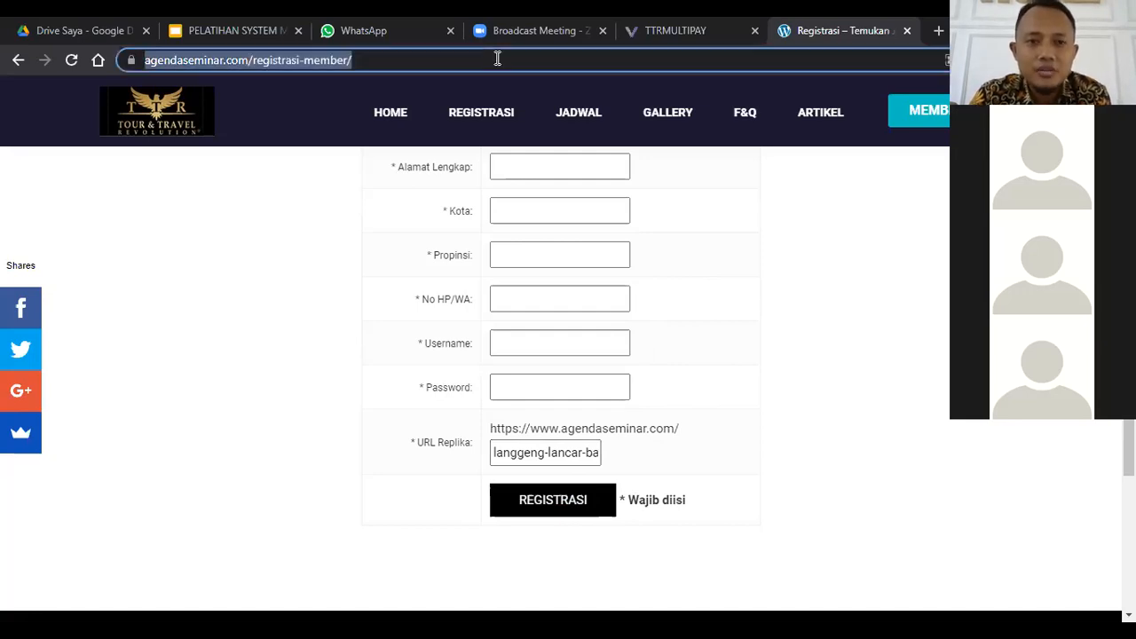
{"action": "left_click", "coordinate": [497, 59]}
{"action": "key", "text": "BackSpace"}
{"action": "key", "text": "BackSpace"}
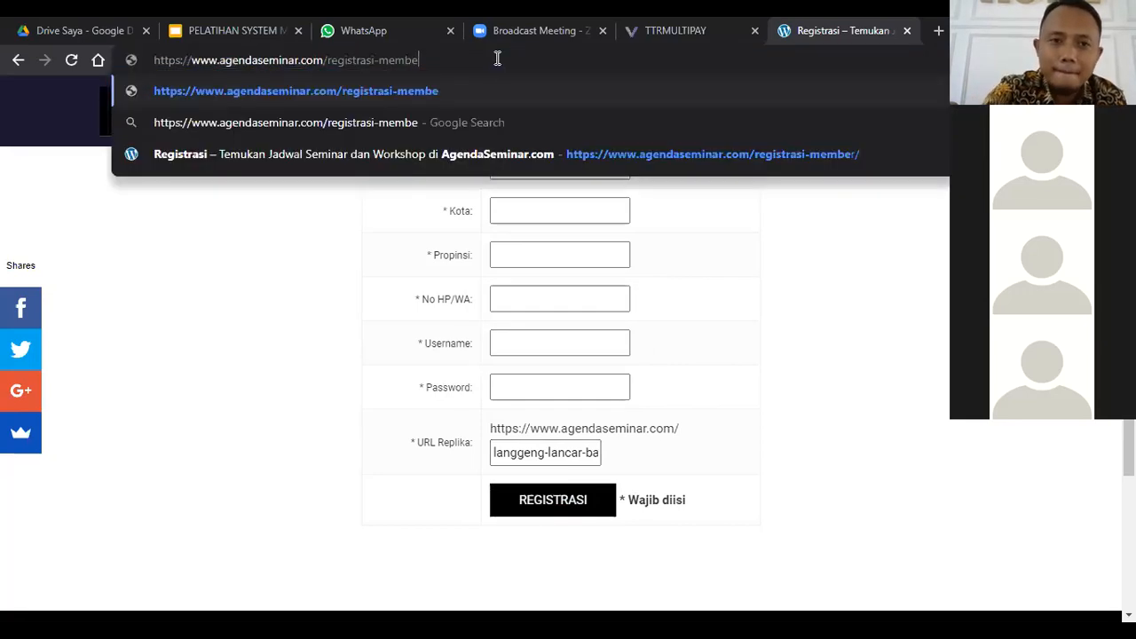
{"action": "key", "text": "BackSpace"}
{"action": "key", "text": "BackSpace"}
{"action": "key", "text": "BackSpace"}
{"action": "key", "text": "BackSpace"}
{"action": "key", "text": "BackSpace"}
{"action": "key", "text": "BackSpace"}
{"action": "key", "text": "BackSpace"}
{"action": "key", "text": "BackSpace"}
{"action": "key", "text": "BackSpace"}
{"action": "key", "text": "BackSpace"}
{"action": "key", "text": "BackSpace"}
{"action": "key", "text": "BackSpace"}
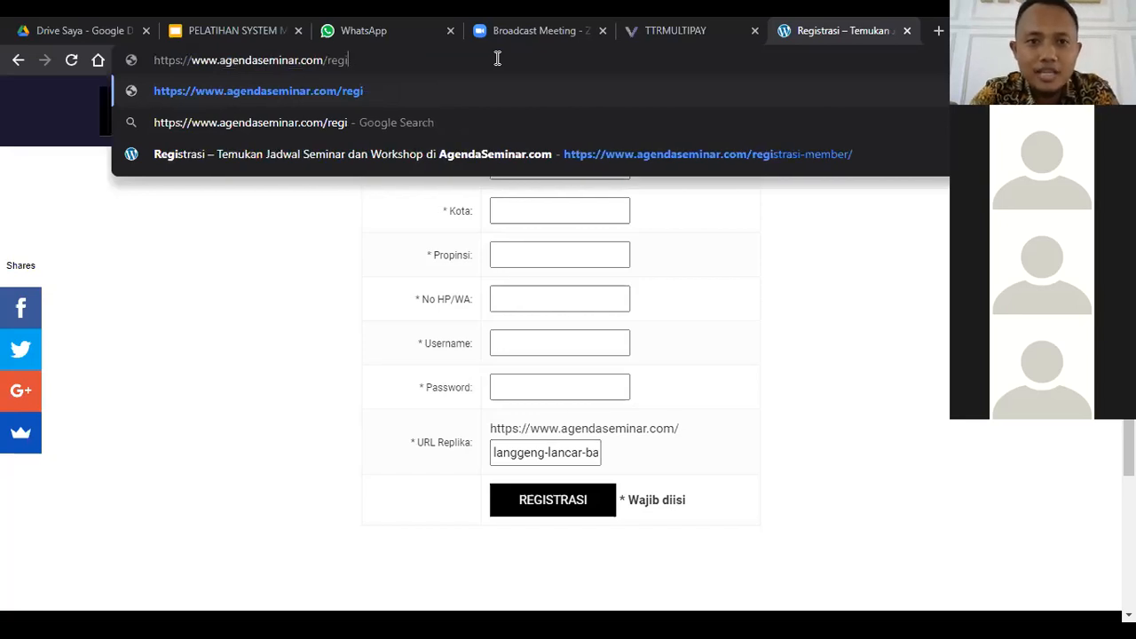
{"action": "key", "text": "BackSpace"}
{"action": "key", "text": "BackSpace"}
{"action": "key", "text": "BackSpace"}
{"action": "key", "text": "BackSpace"}
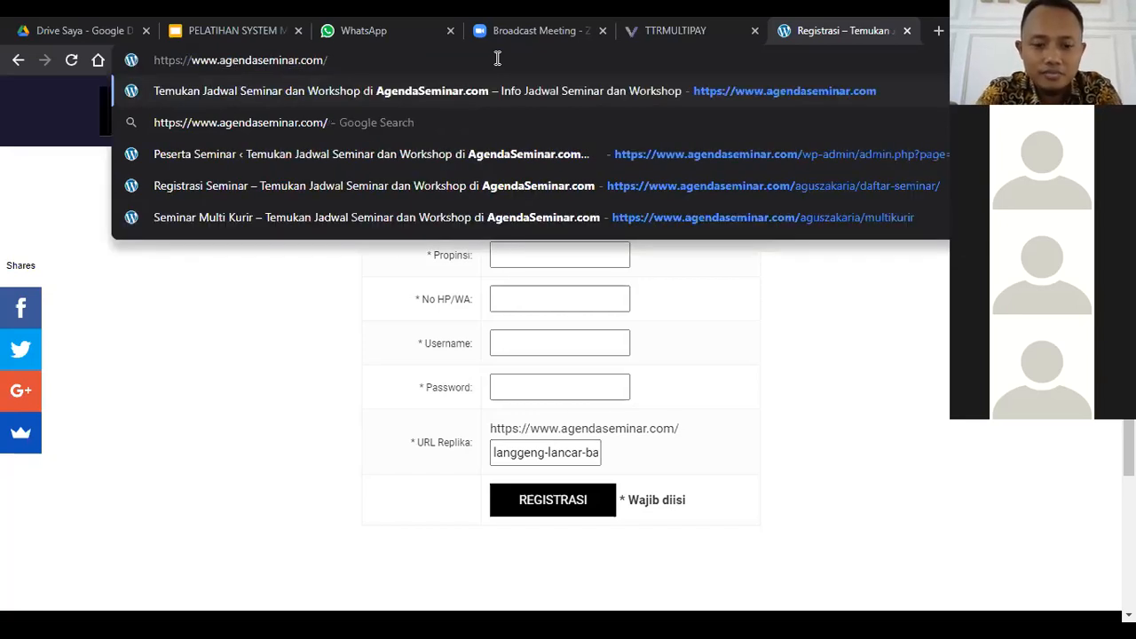
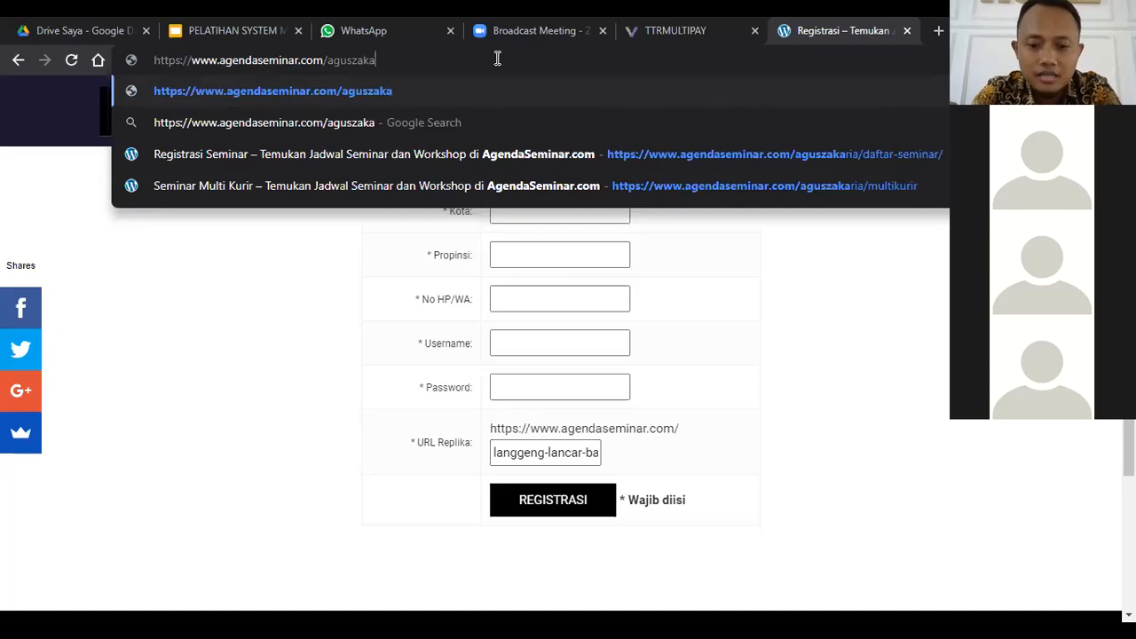
{"action": "key", "text": "Return"}
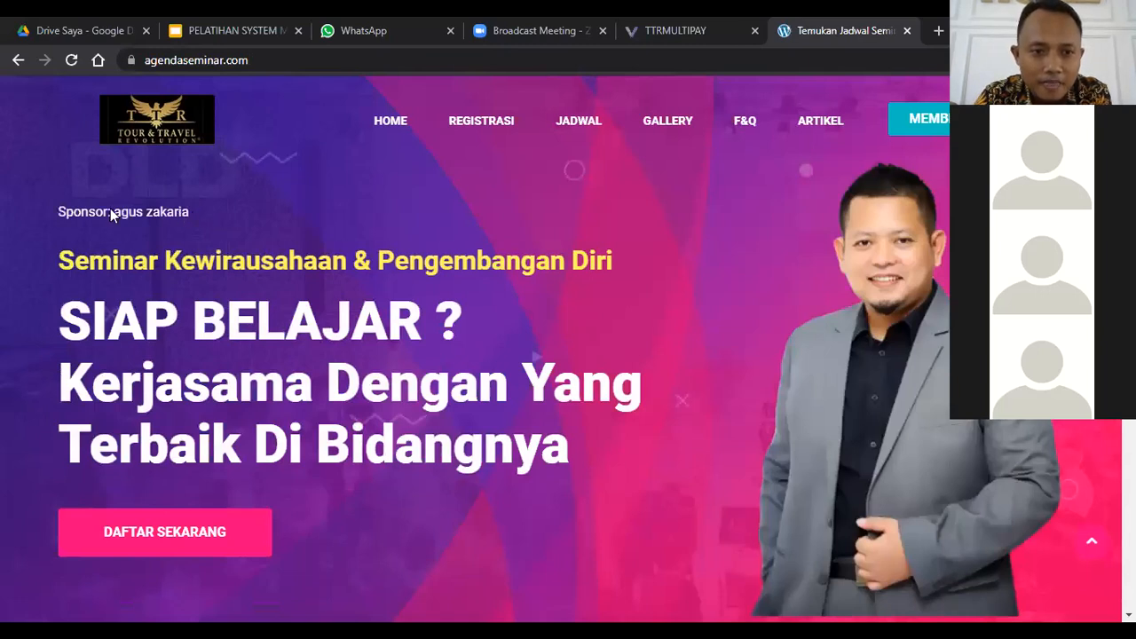
Step: Check the sponsor's name on the replica home page and above the seminar registration form
{"action": "triple_click", "coordinate": [49, 210]}
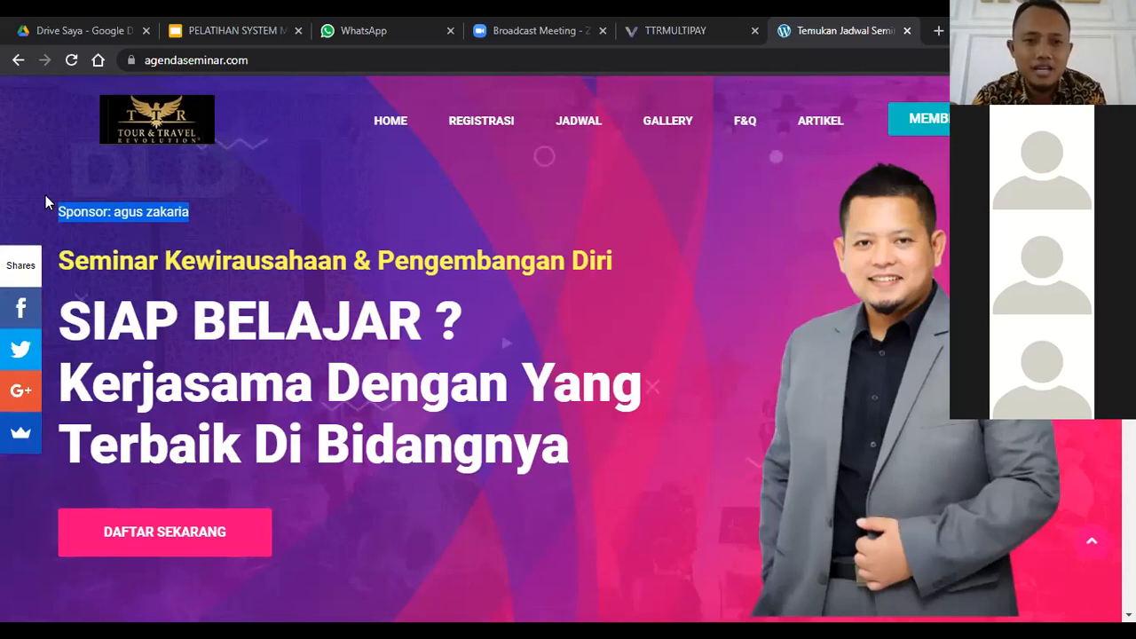
{"action": "left_click", "coordinate": [117, 211]}
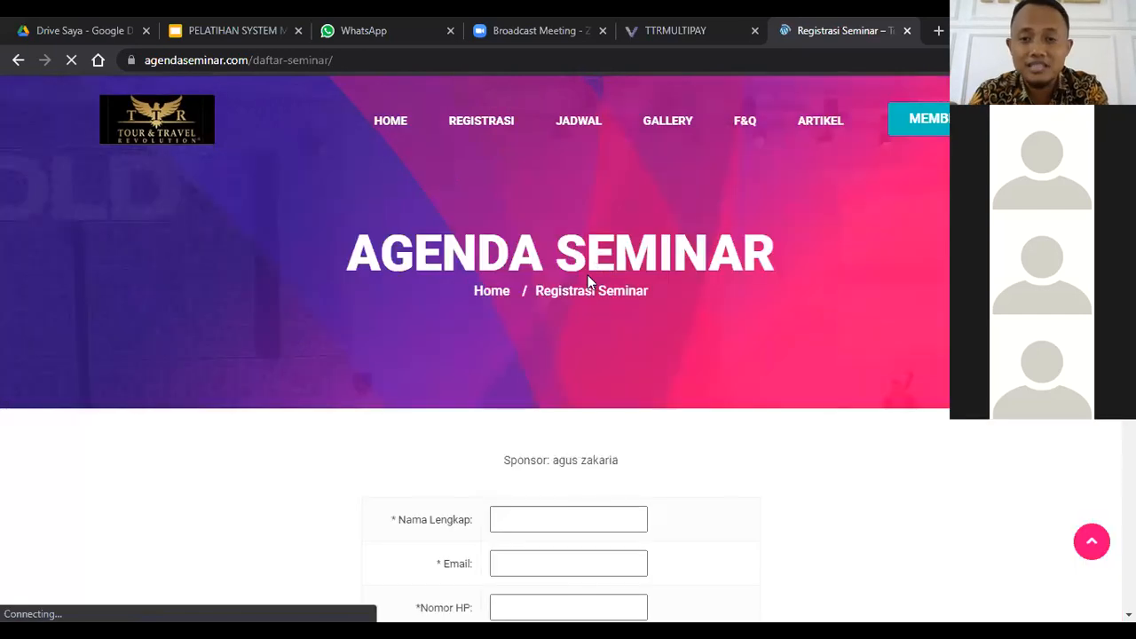
{"action": "scroll", "coordinate": [594, 309], "scroll_direction": "down", "scroll_amount": 2}
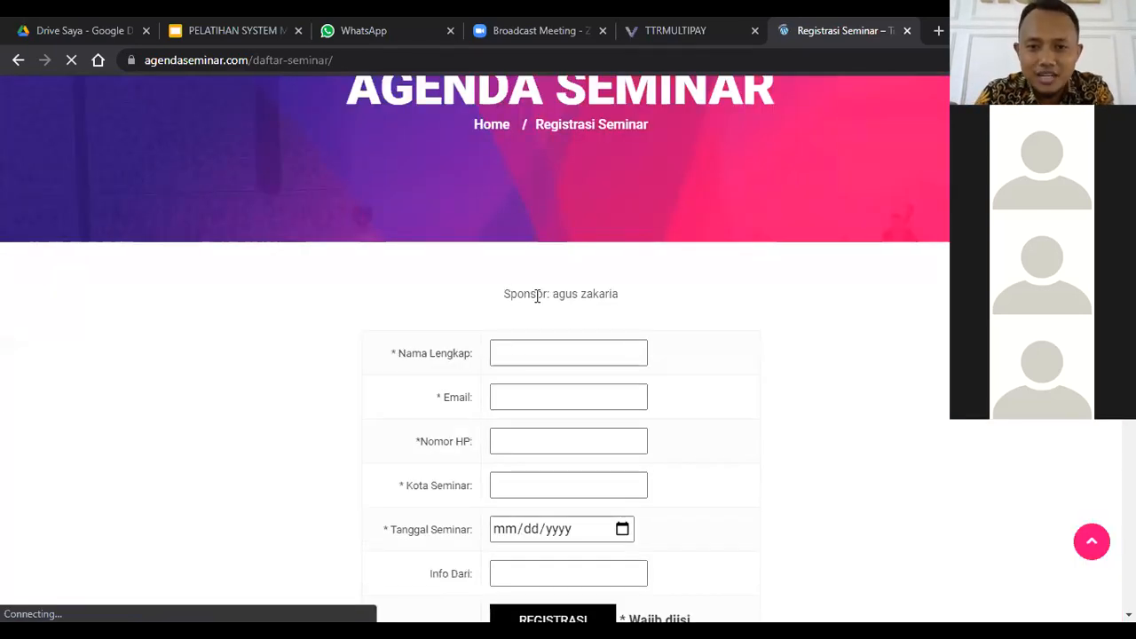
{"action": "triple_click", "coordinate": [634, 305]}
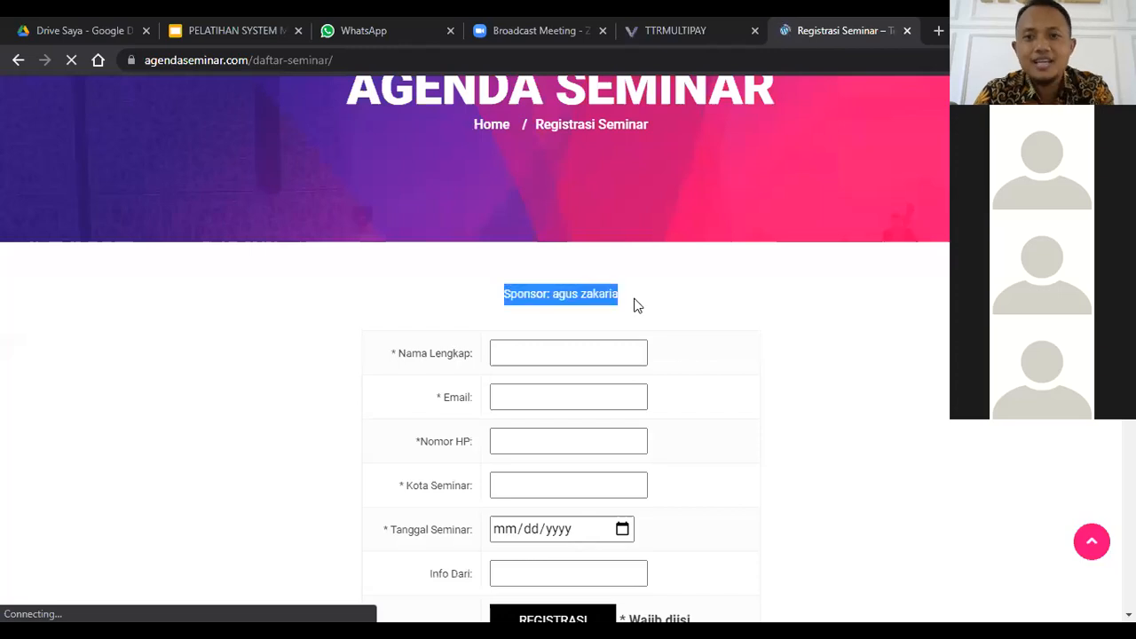
{"action": "left_click", "coordinate": [411, 307]}
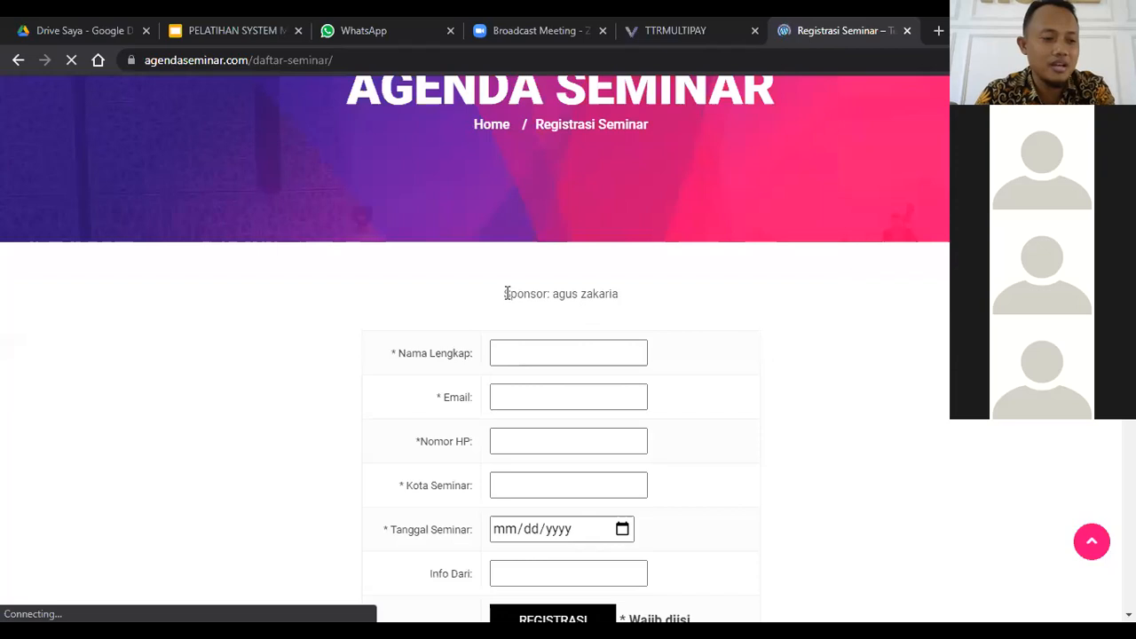
{"action": "left_click_drag", "start_coordinate": [507, 293], "coordinate": [560, 298]}
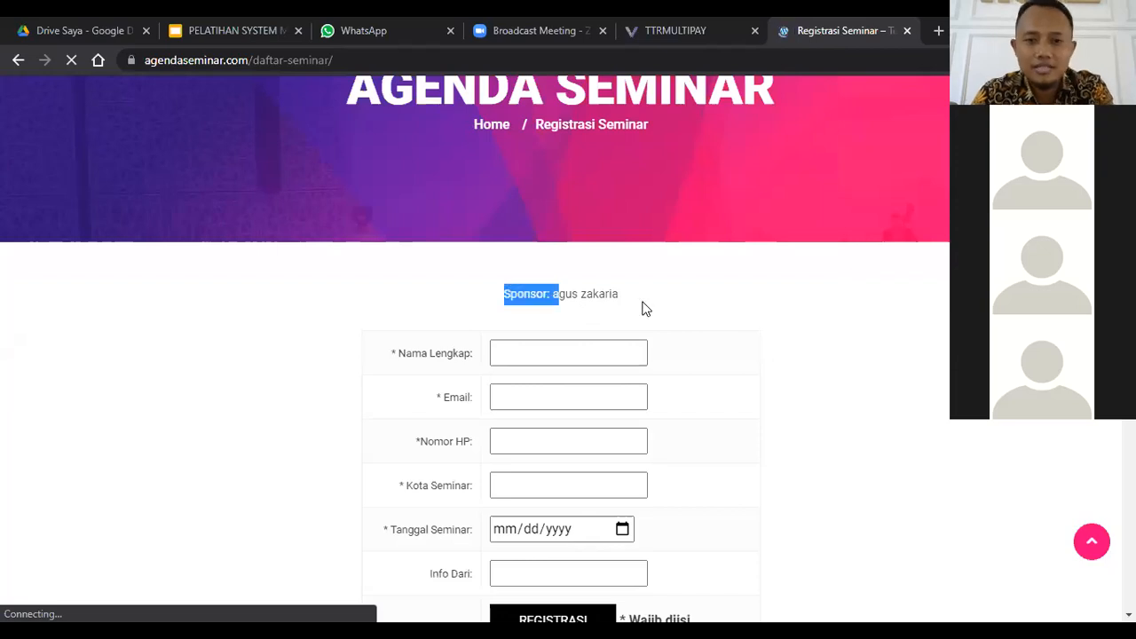
{"action": "left_click_drag", "start_coordinate": [646, 287], "coordinate": [644, 284]}
{"action": "left_click", "coordinate": [885, 295]}
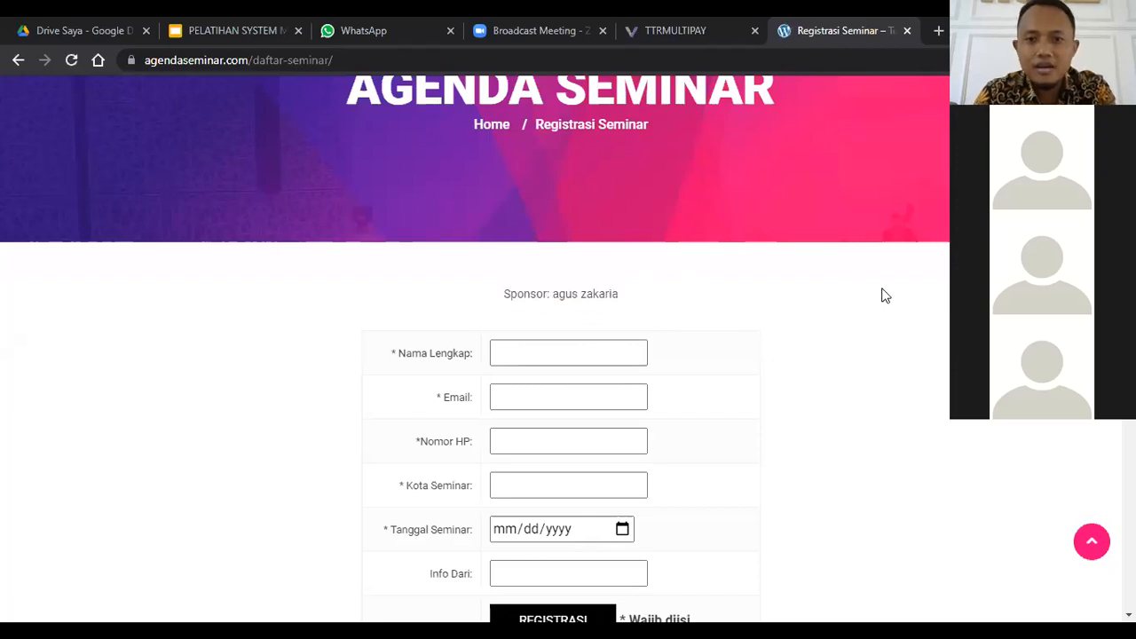
Step: Fill in the participant's full name, email and phone number on the seminar registration form using saved entries
{"action": "scroll", "coordinate": [885, 296], "scroll_direction": "down", "scroll_amount": 1}
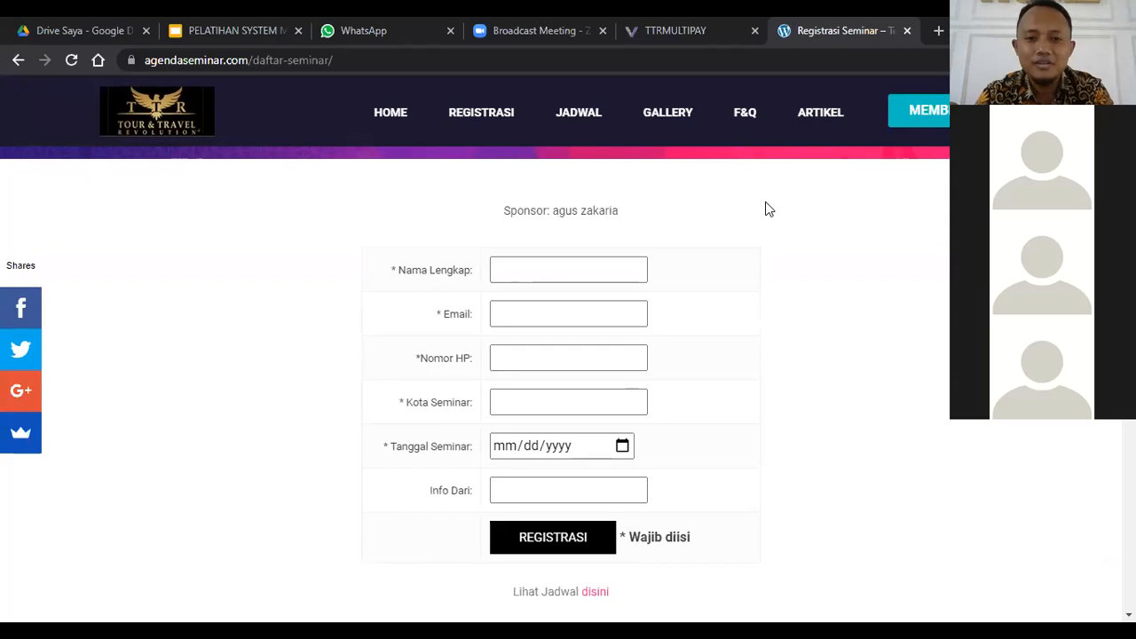
{"action": "left_click", "coordinate": [590, 269]}
{"action": "left_click", "coordinate": [591, 269]}
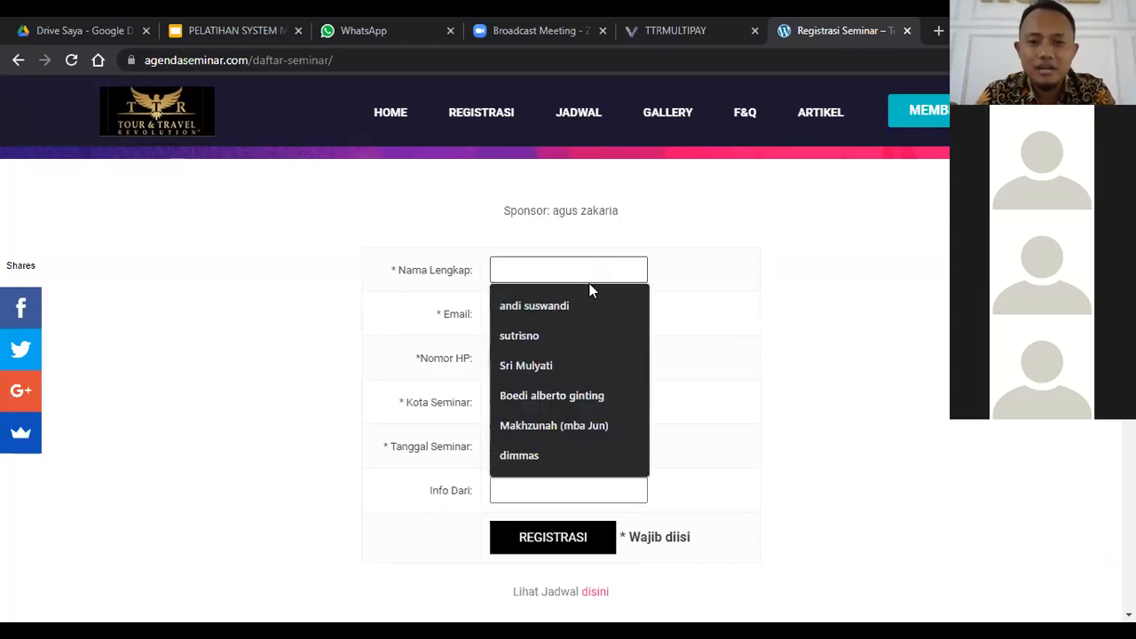
{"action": "left_click", "coordinate": [587, 307]}
{"action": "left_click", "coordinate": [588, 311]}
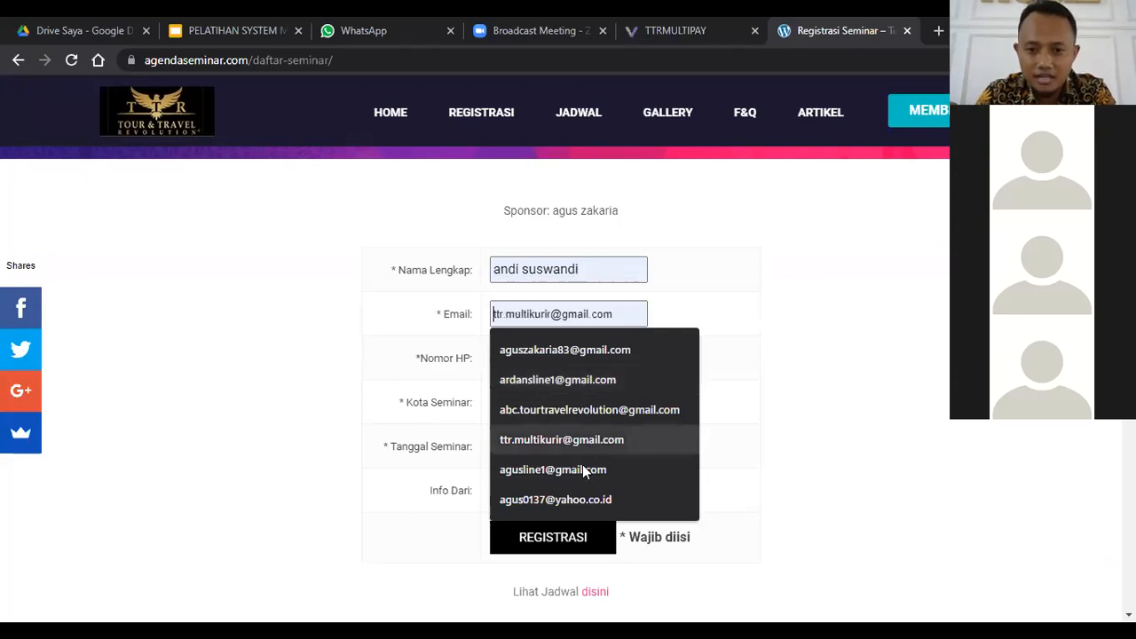
{"action": "left_click", "coordinate": [582, 468]}
{"action": "left_click", "coordinate": [571, 360]}
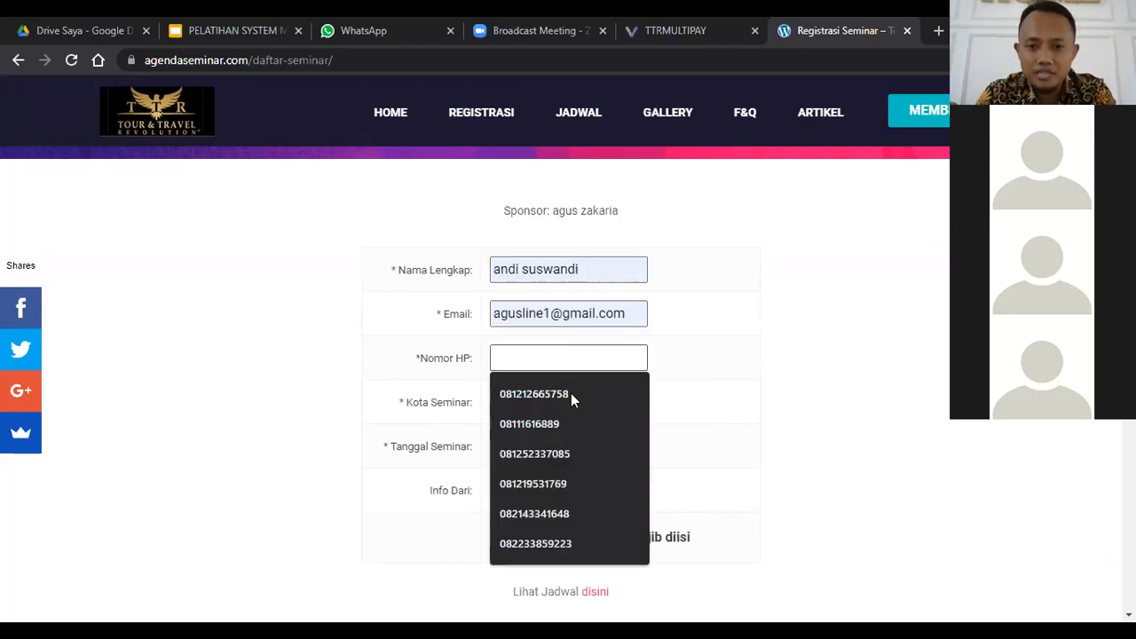
{"action": "left_click", "coordinate": [571, 393]}
Step: Set Kota Seminar to Bincang Bisnis MUKU, Tanggal Seminar to 07/25/2021 and Info Dari to WA
{"action": "left_click", "coordinate": [570, 399]}
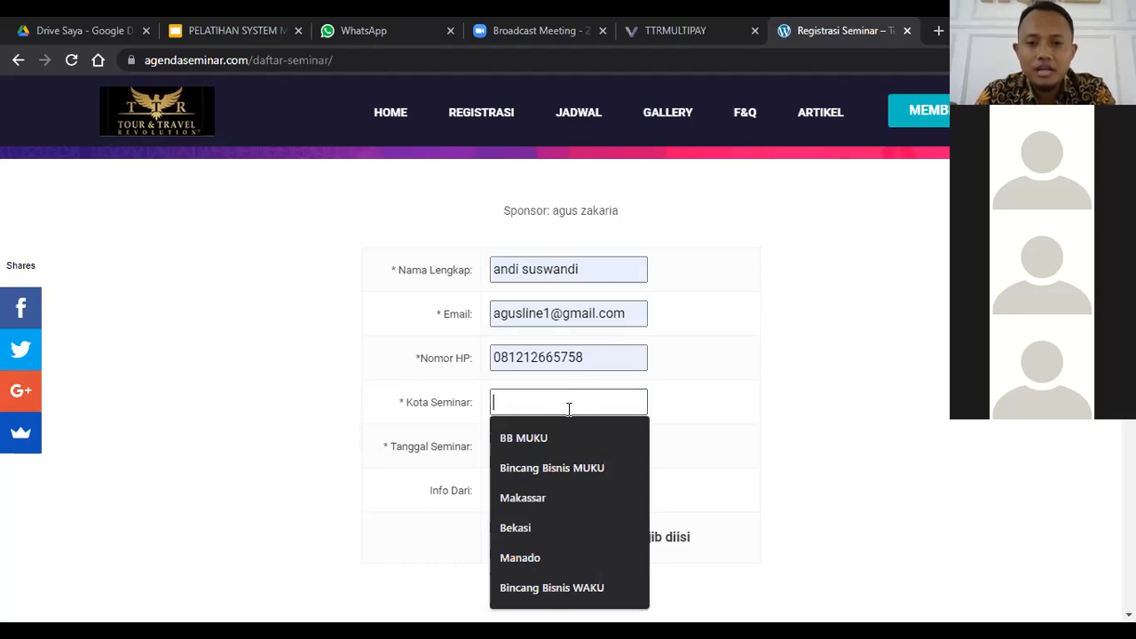
{"action": "left_click", "coordinate": [572, 468]}
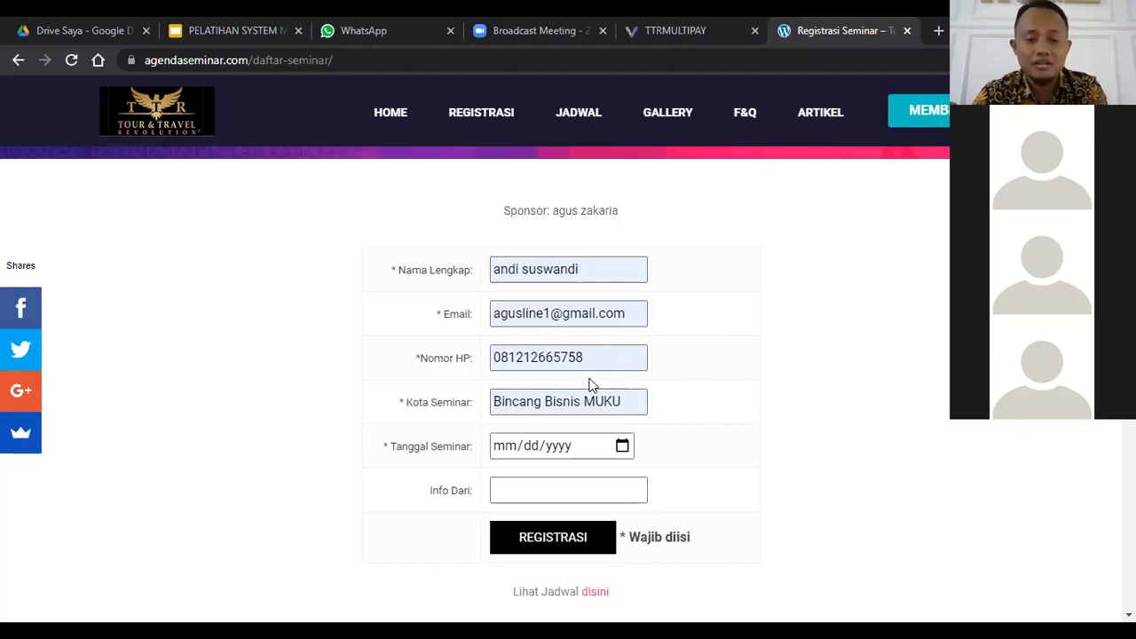
{"action": "left_click", "coordinate": [623, 448]}
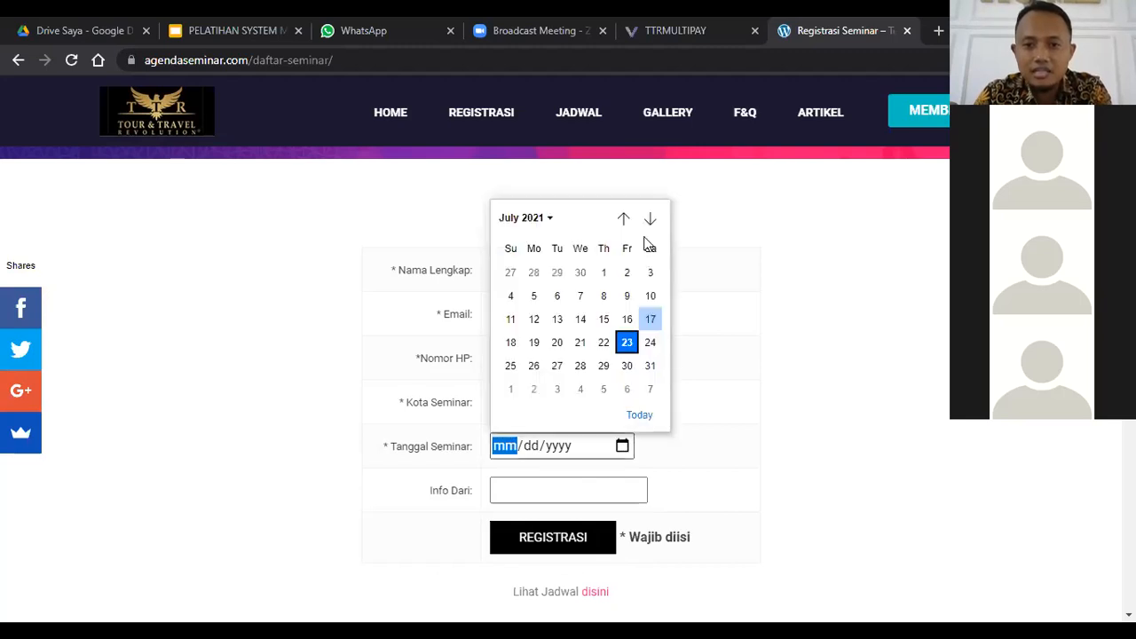
{"action": "left_click", "coordinate": [511, 366]}
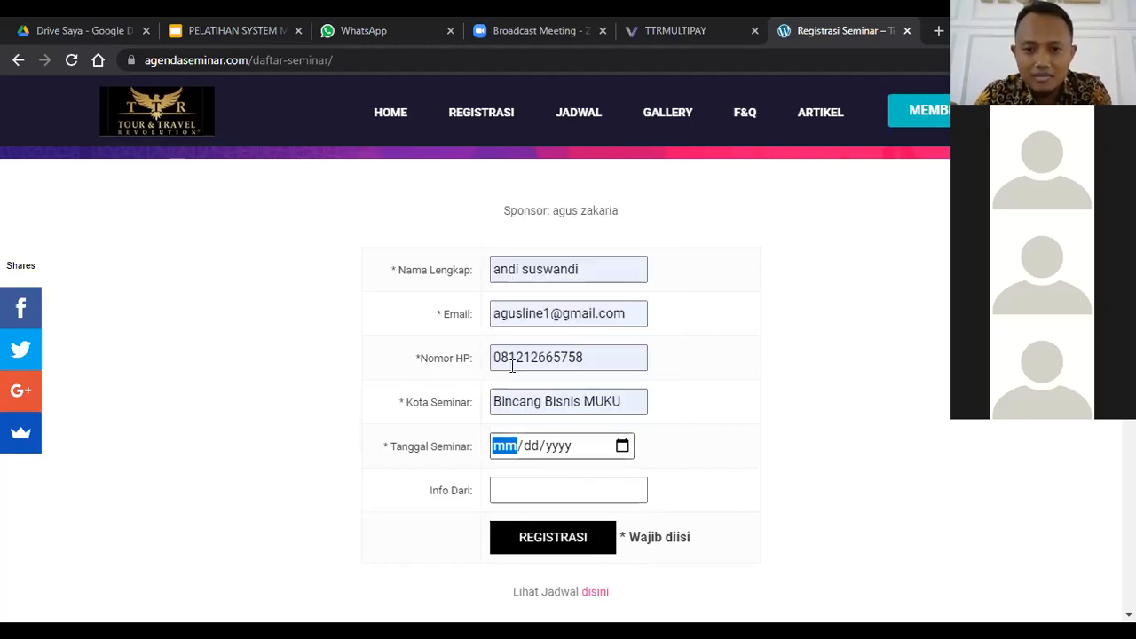
{"action": "left_click", "coordinate": [554, 487]}
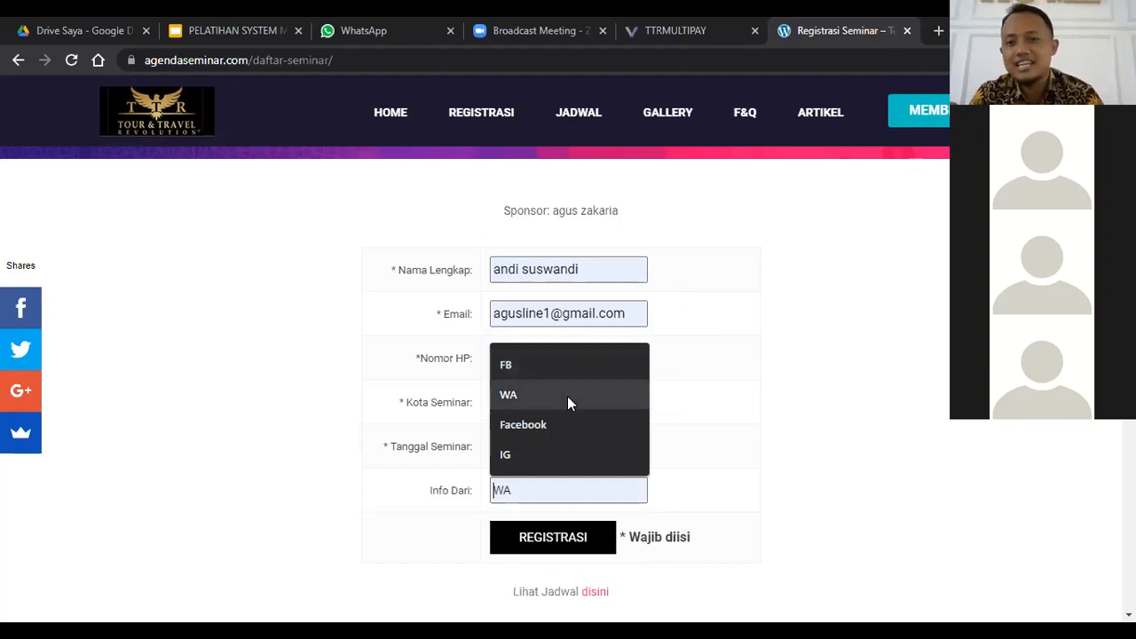
{"action": "left_click", "coordinate": [537, 394]}
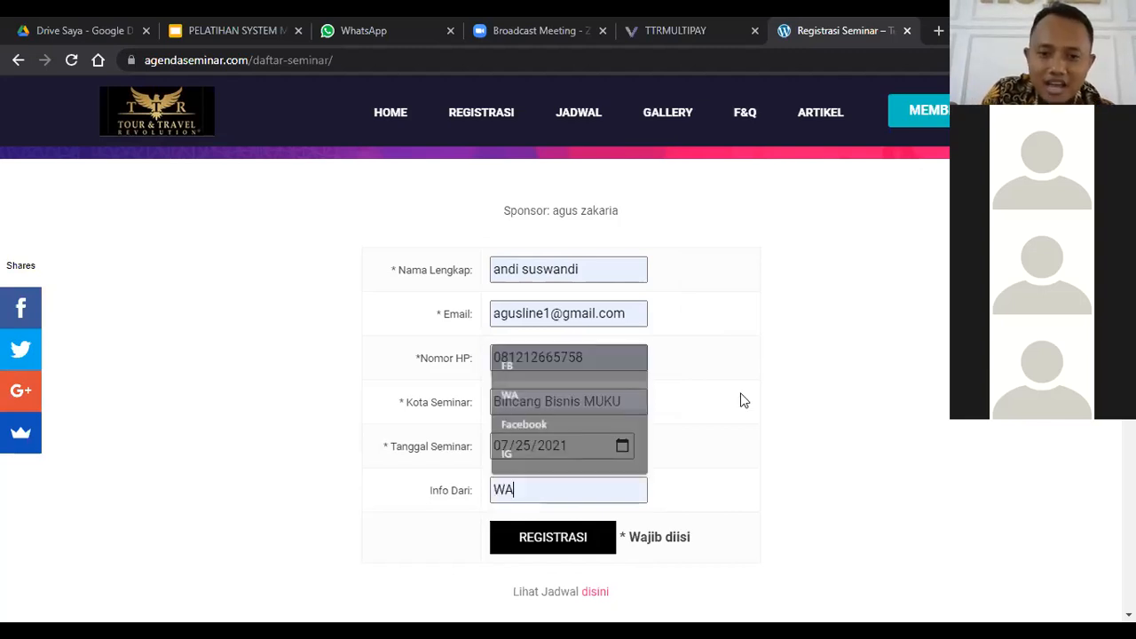
{"action": "left_click", "coordinate": [561, 540]}
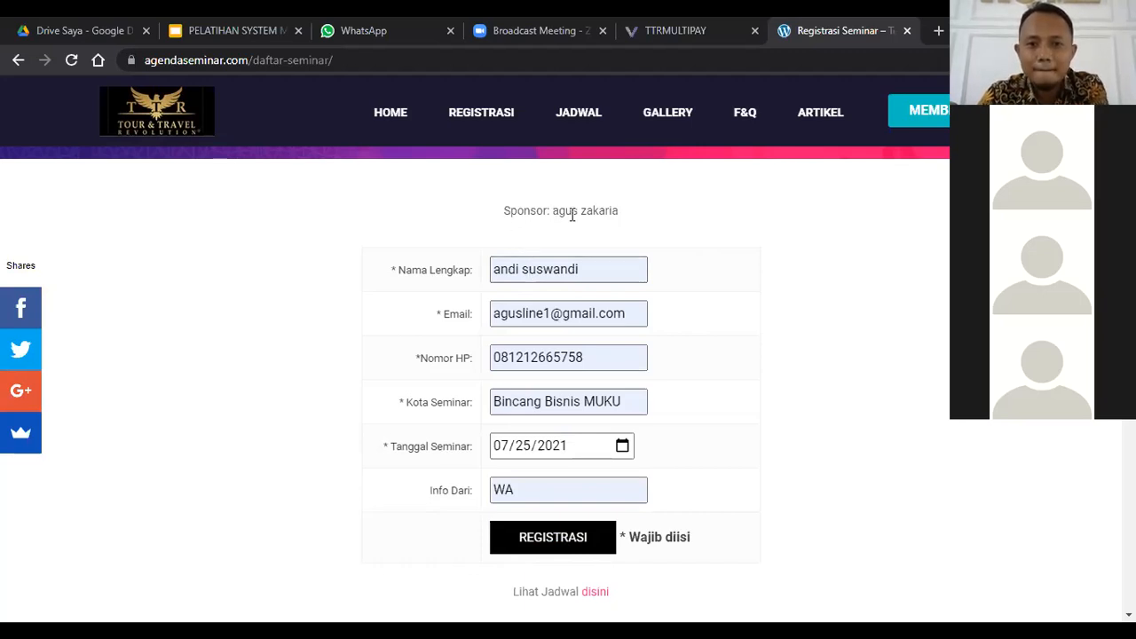
Step: Review the sponsor line on the filled-in form and look through the upcoming seminar cards and footer below it
{"action": "triple_click", "coordinate": [653, 222]}
{"action": "left_click", "coordinate": [453, 227]}
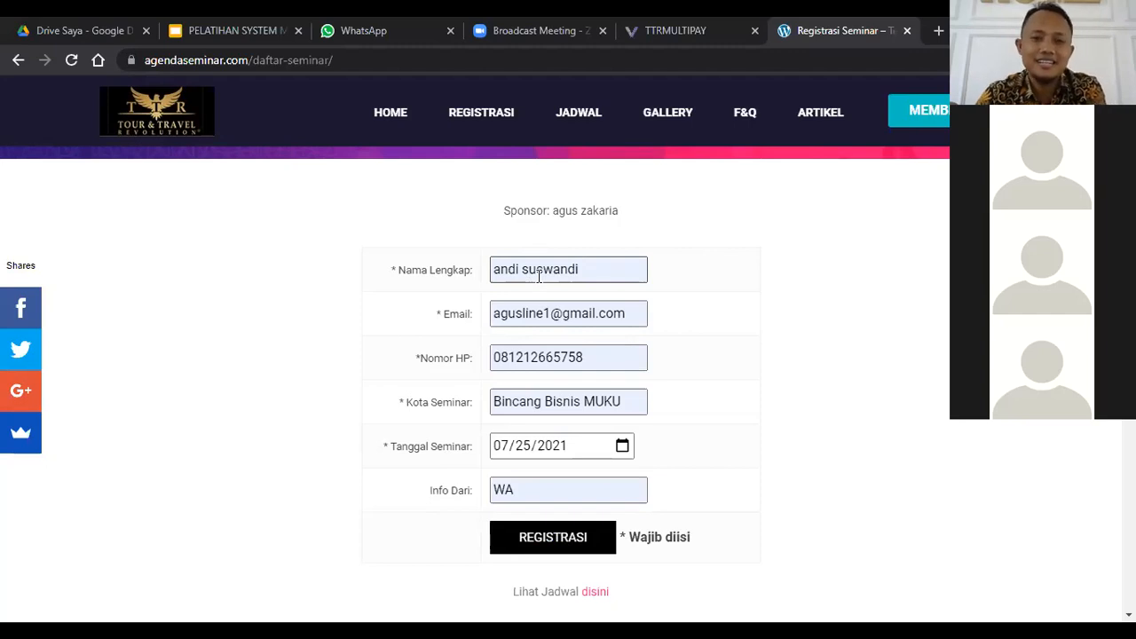
{"action": "scroll", "coordinate": [622, 221], "scroll_direction": "up", "scroll_amount": 2}
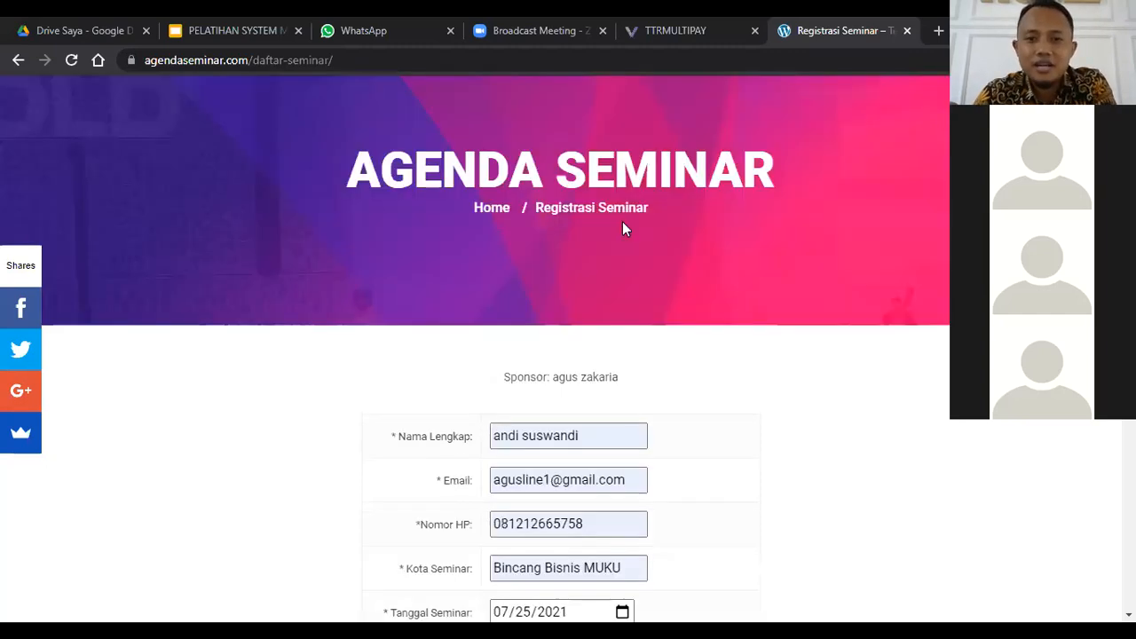
{"action": "scroll", "coordinate": [623, 195], "scroll_direction": "up", "scroll_amount": 1}
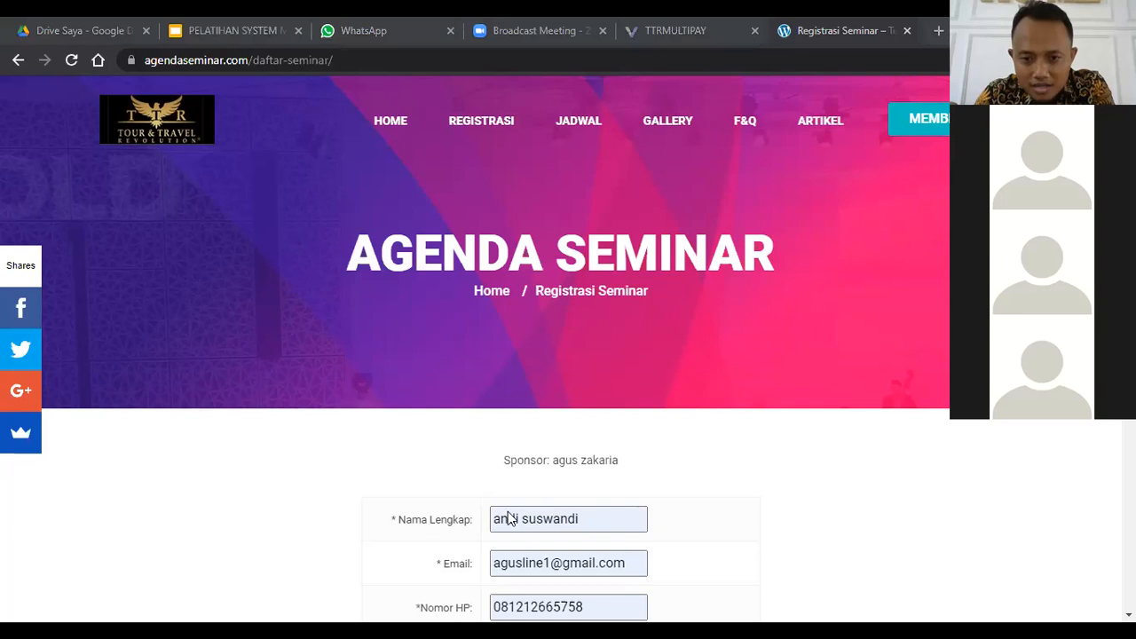
{"action": "scroll", "coordinate": [548, 495], "scroll_direction": "down", "scroll_amount": 15}
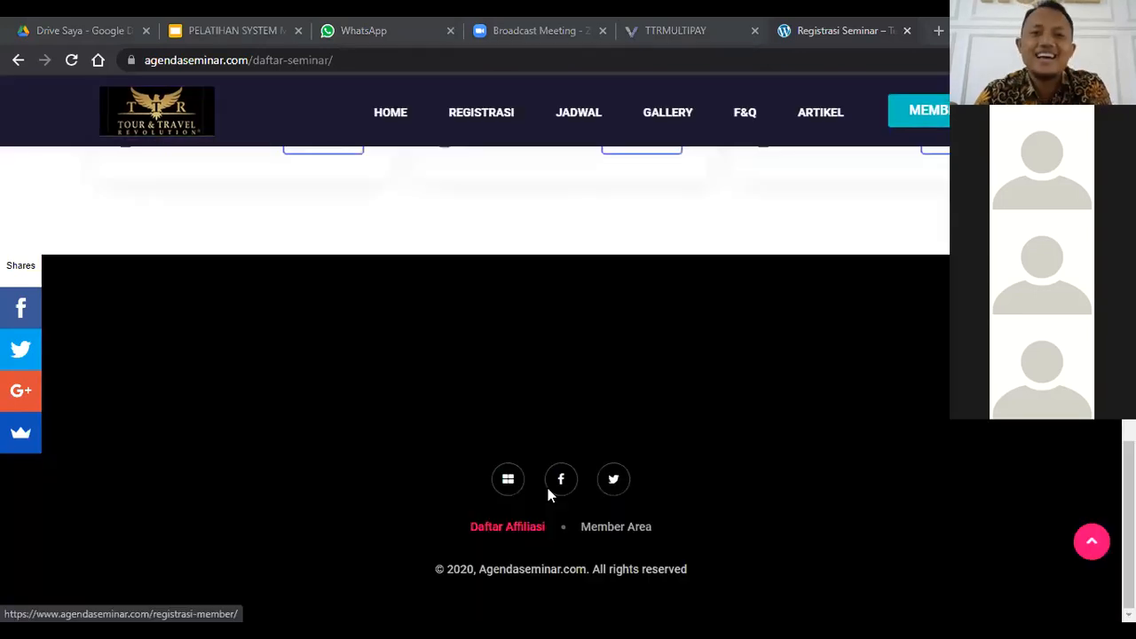
{"action": "scroll", "coordinate": [690, 336], "scroll_direction": "up", "scroll_amount": 1}
{"action": "scroll", "coordinate": [691, 336], "scroll_direction": "up", "scroll_amount": 3}
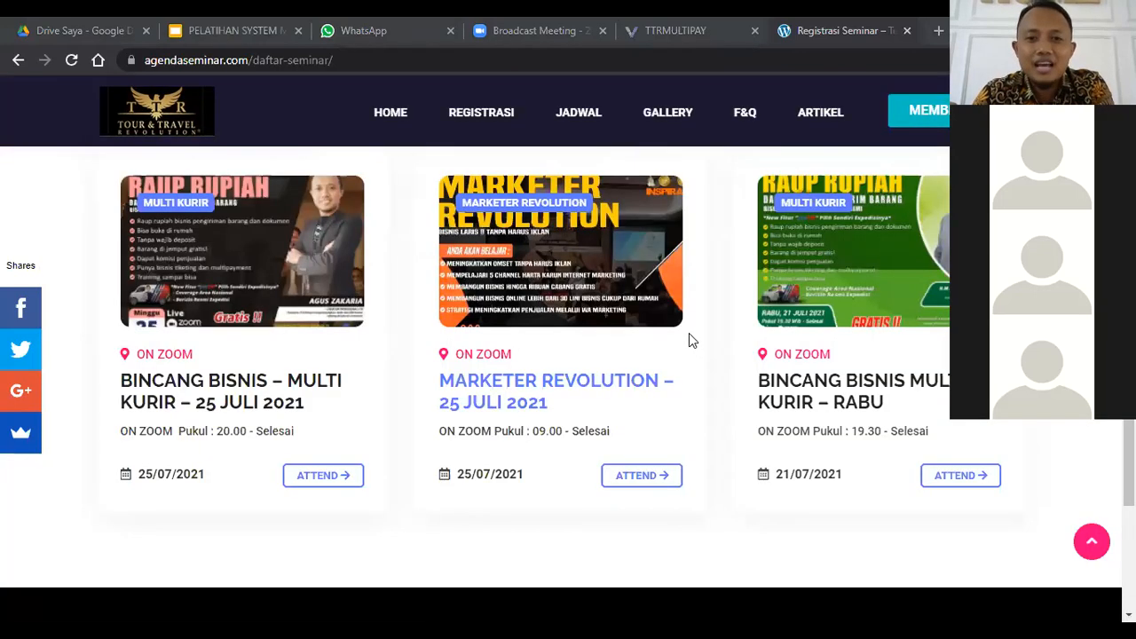
{"action": "scroll", "coordinate": [684, 324], "scroll_direction": "up", "scroll_amount": 3}
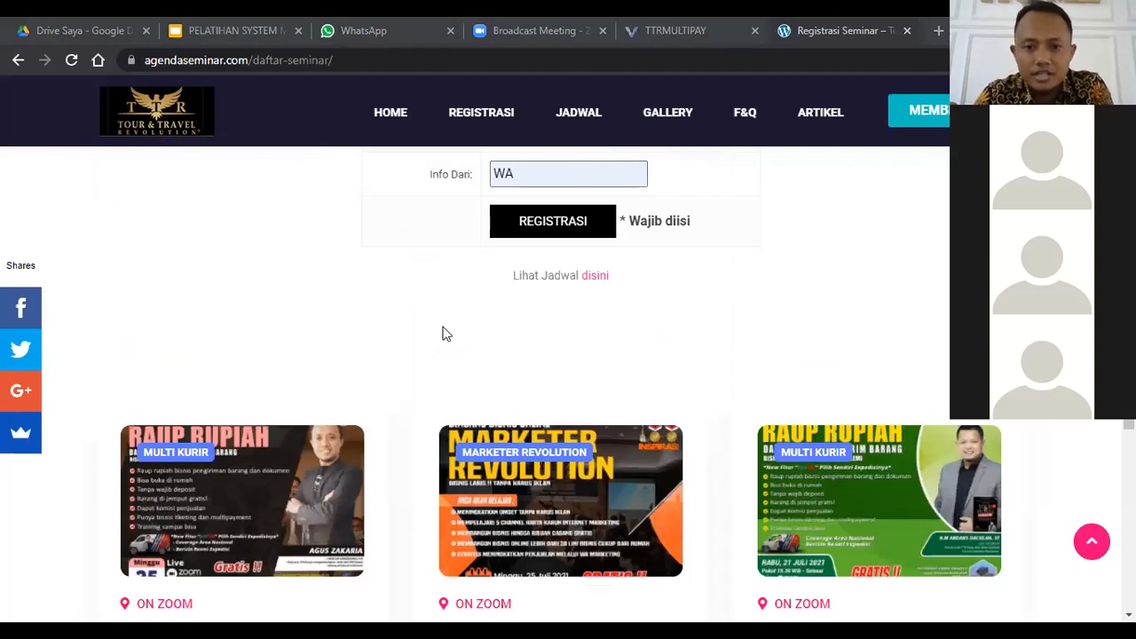
{"action": "scroll", "coordinate": [226, 440], "scroll_direction": "down", "scroll_amount": 1}
{"action": "scroll", "coordinate": [465, 255], "scroll_direction": "down", "scroll_amount": 2}
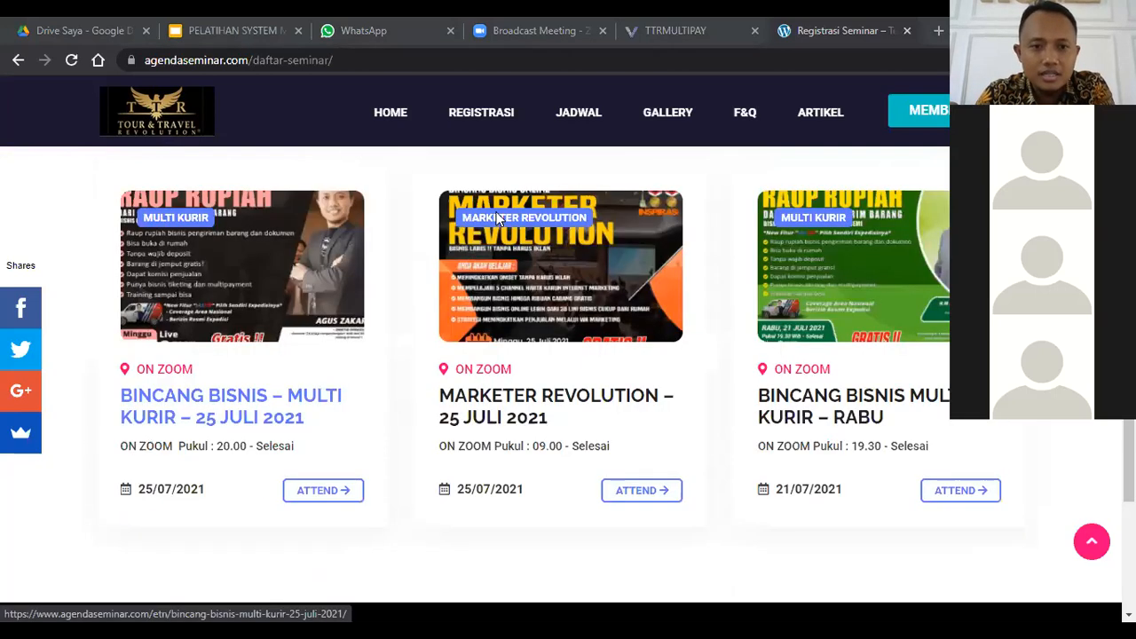
{"action": "scroll", "coordinate": [514, 202], "scroll_direction": "up", "scroll_amount": 12}
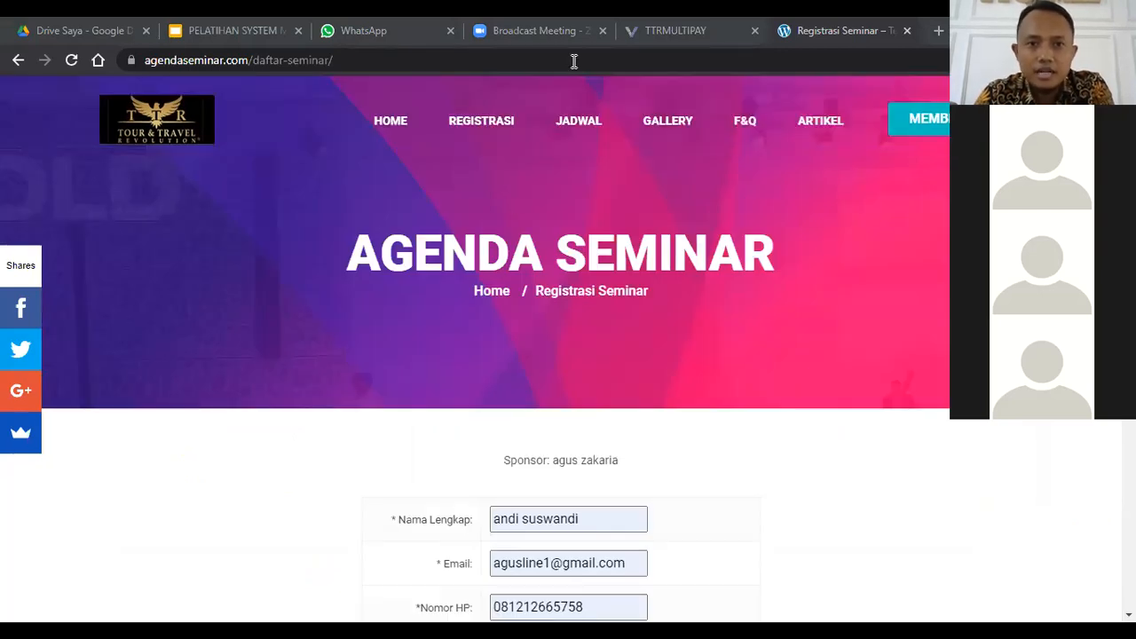
Step: Load the sponsor's Multi Kurir replica page by replacing daftar-seminar in the address with the sponsor's username followed by /multikurir
{"action": "left_click", "coordinate": [573, 61]}
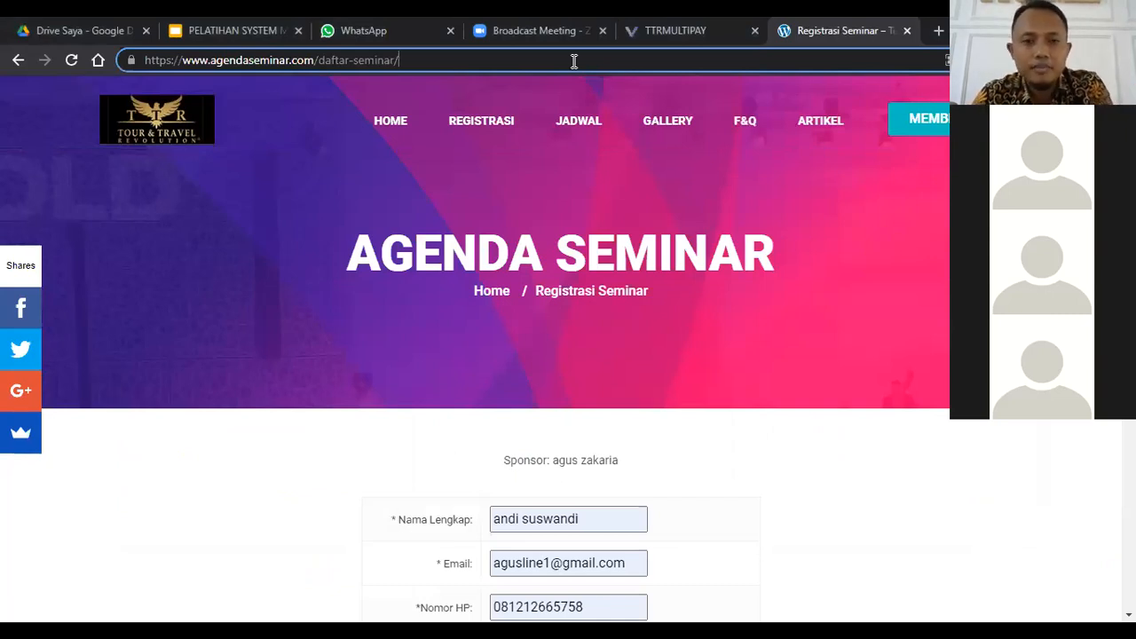
{"action": "key", "text": "BackSpace"}
{"action": "key", "text": "BackSpace"}
{"action": "key", "text": "BackSpace"}
{"action": "key", "text": "BackSpace"}
{"action": "key", "text": "BackSpace"}
{"action": "key", "text": "BackSpace"}
{"action": "key", "text": "BackSpace"}
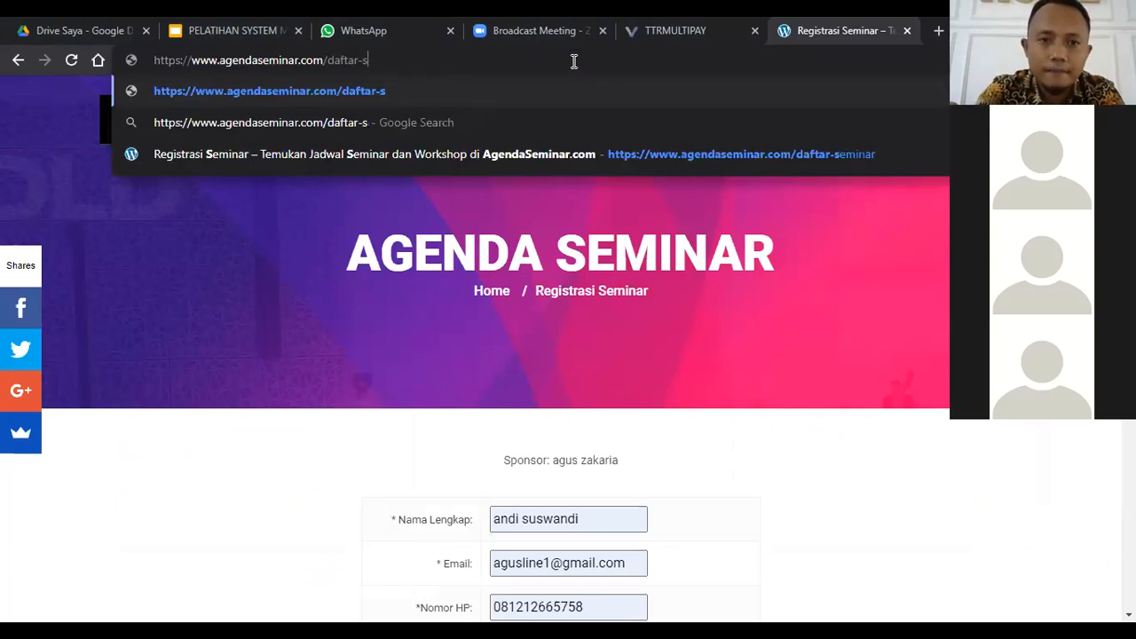
{"action": "key", "text": "BackSpace"}
{"action": "key", "text": "BackSpace"}
{"action": "key", "text": "BackSpace"}
{"action": "key", "text": "BackSpace"}
{"action": "key", "text": "BackSpace"}
{"action": "key", "text": "BackSpace"}
{"action": "key", "text": "BackSpace"}
{"action": "key", "text": "BackSpace"}
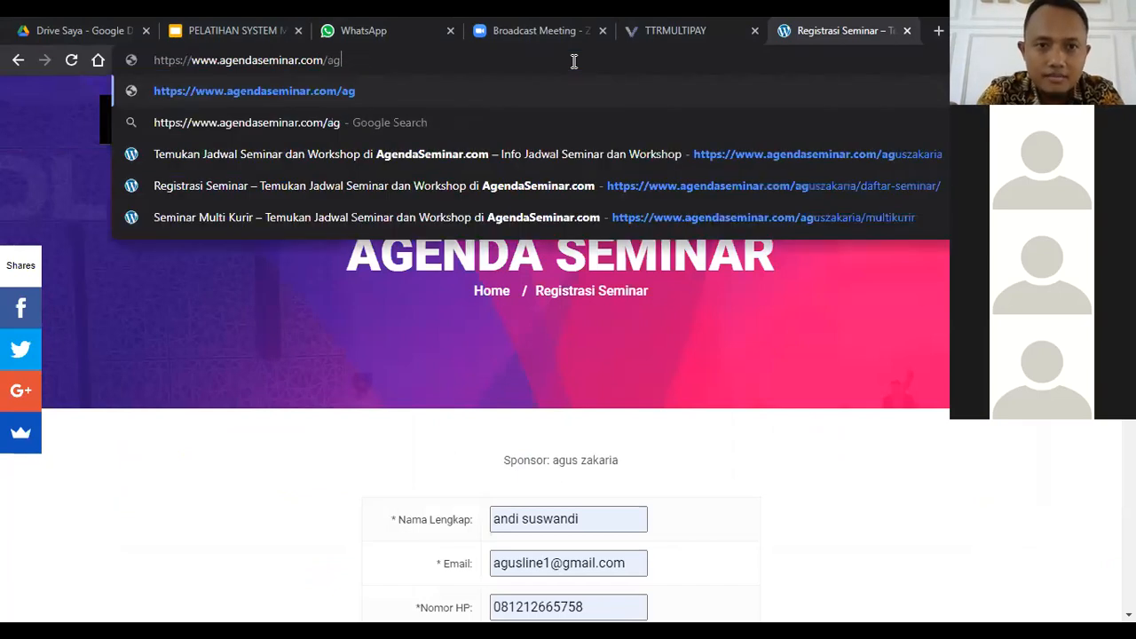
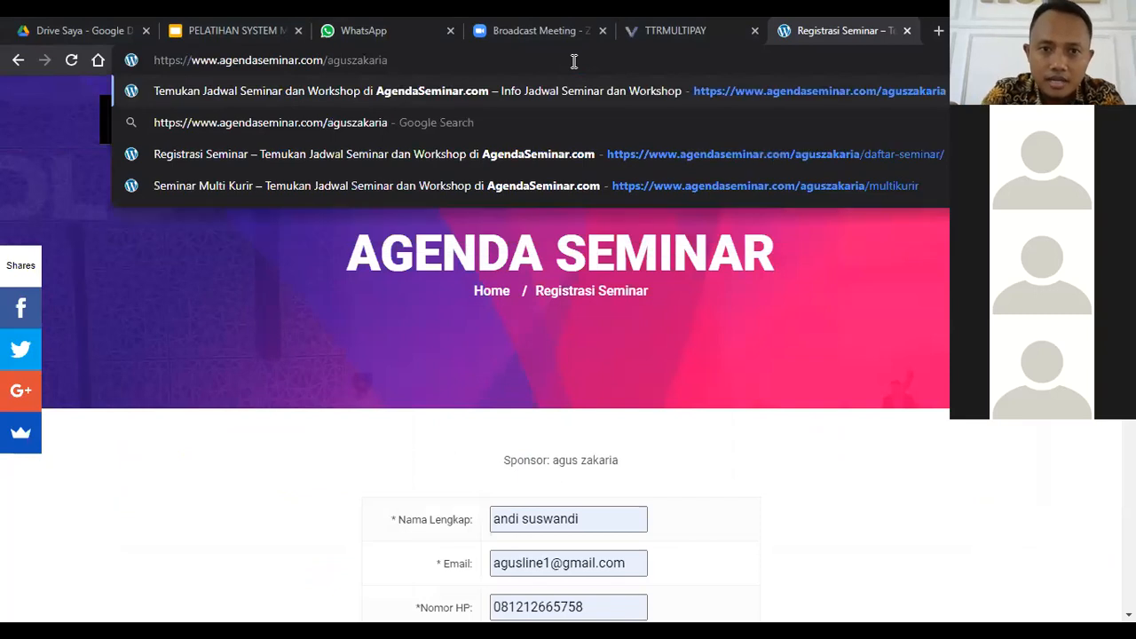
{"action": "type", "text": "/mu"}
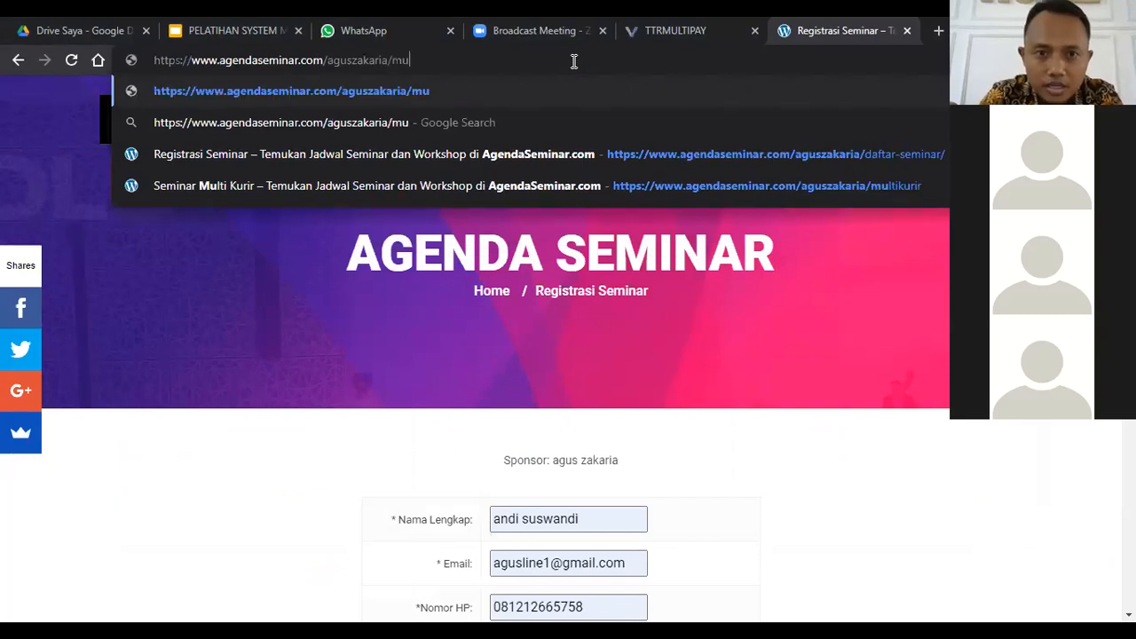
{"action": "type", "text": "lri"}
{"action": "key", "text": "BackSpace"}
{"action": "key", "text": "BackSpace"}
{"action": "type", "text": "ti"}
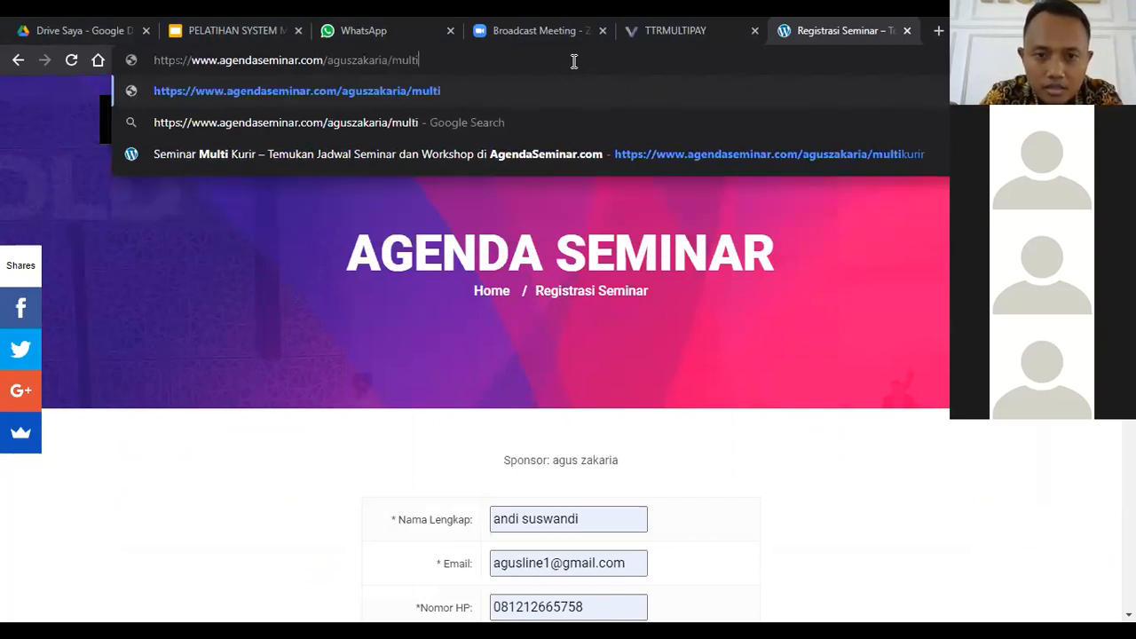
{"action": "type", "text": "kurir"}
{"action": "key", "text": "Return"}
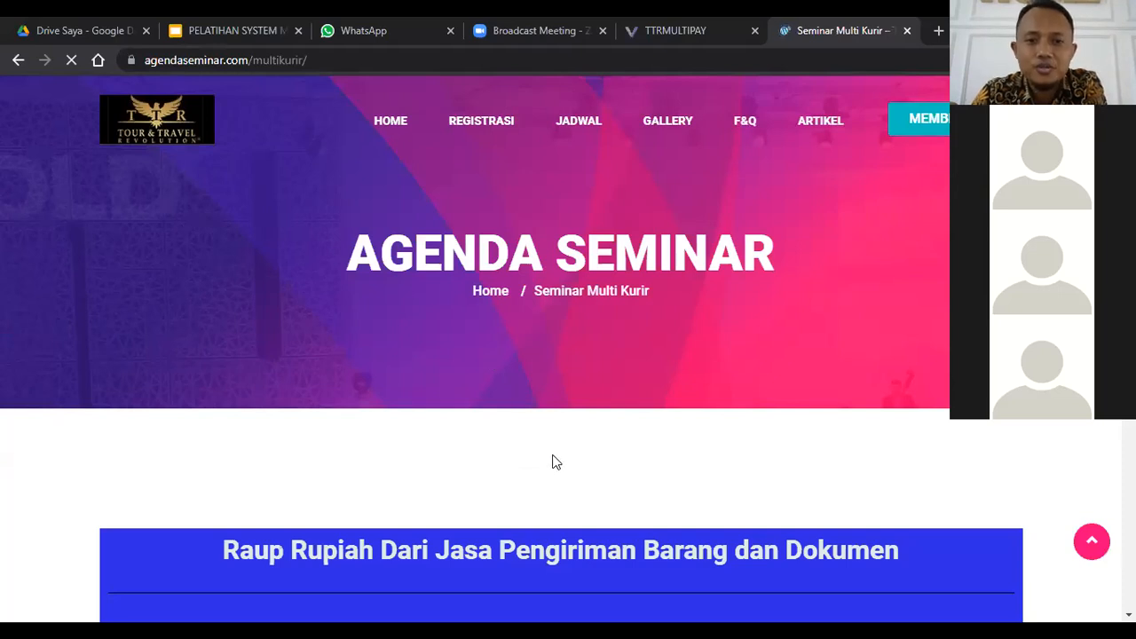
{"action": "scroll", "coordinate": [596, 463], "scroll_direction": "down", "scroll_amount": 2}
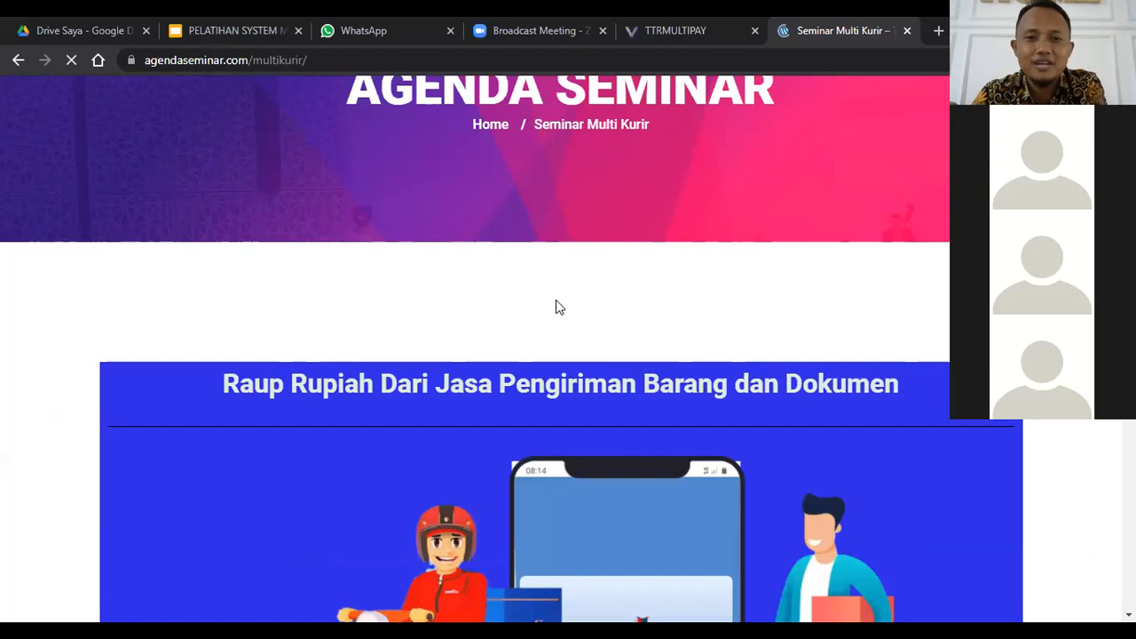
{"action": "scroll", "coordinate": [558, 303], "scroll_direction": "down", "scroll_amount": 1}
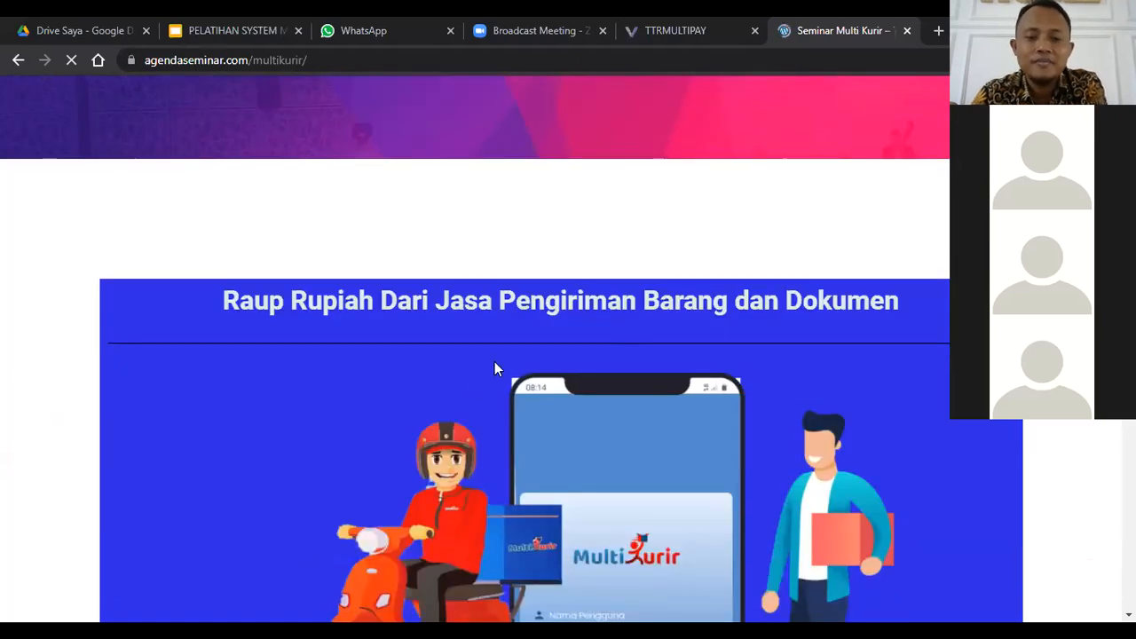
Step: Look through the Multi Kurir replica page, covering the merchant testimonials, the Zoom seminar schedule with its posters and the Daftar section
{"action": "scroll", "coordinate": [479, 439], "scroll_direction": "down", "scroll_amount": 5}
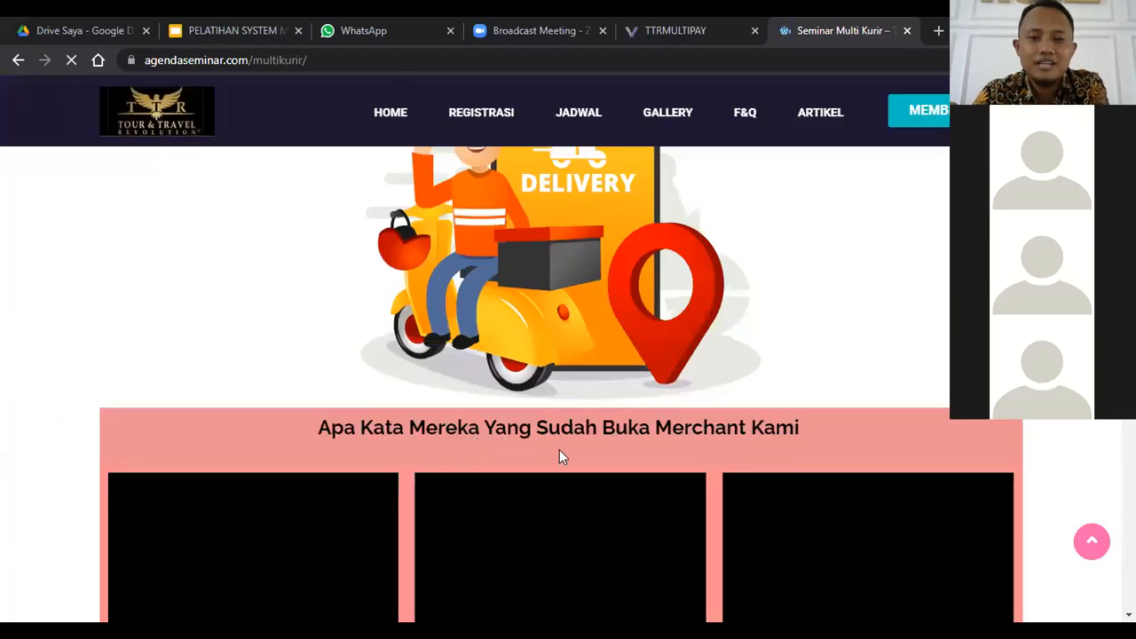
{"action": "scroll", "coordinate": [559, 449], "scroll_direction": "down", "scroll_amount": 3}
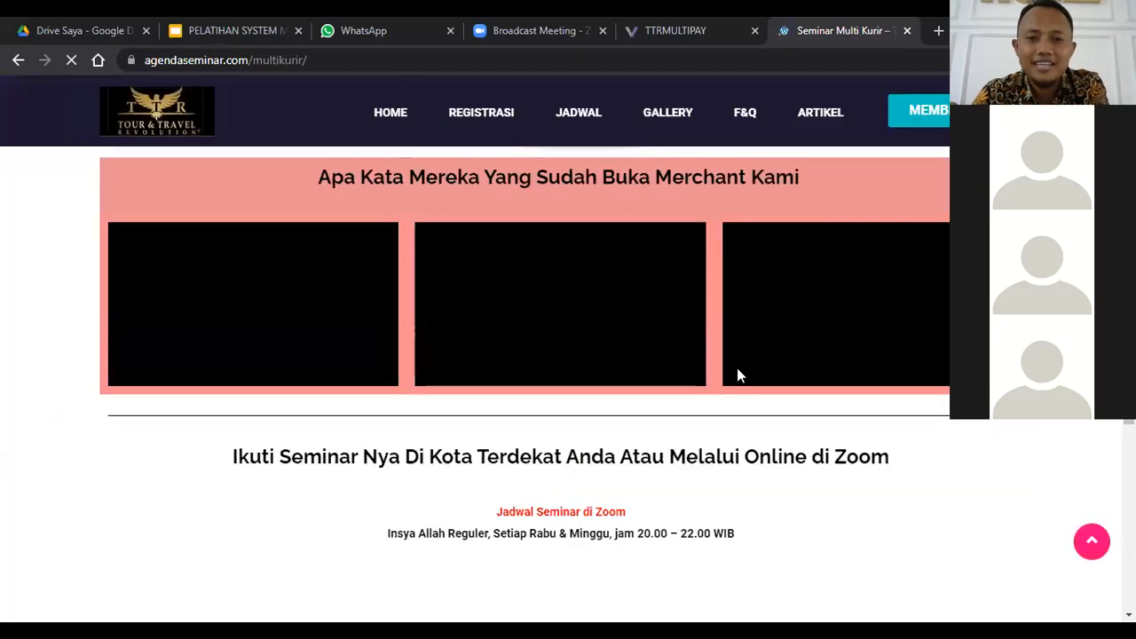
{"action": "scroll", "coordinate": [736, 373], "scroll_direction": "down", "scroll_amount": 3}
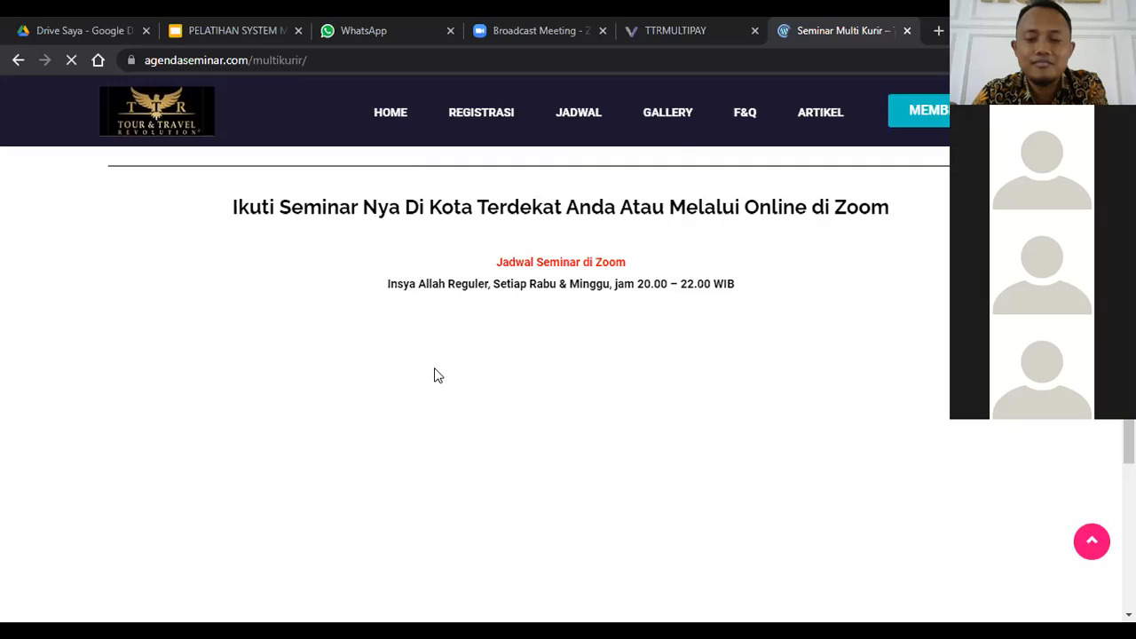
{"action": "scroll", "coordinate": [435, 376], "scroll_direction": "down", "scroll_amount": 1}
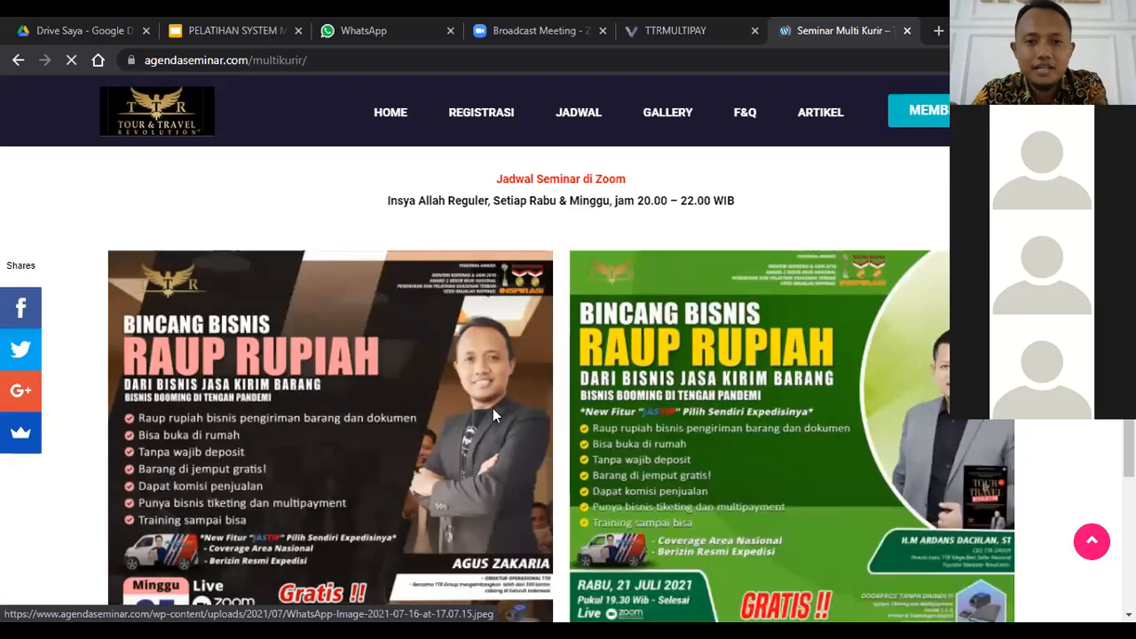
{"action": "scroll", "coordinate": [493, 413], "scroll_direction": "down", "scroll_amount": 1}
{"action": "scroll", "coordinate": [493, 413], "scroll_direction": "down", "scroll_amount": 5}
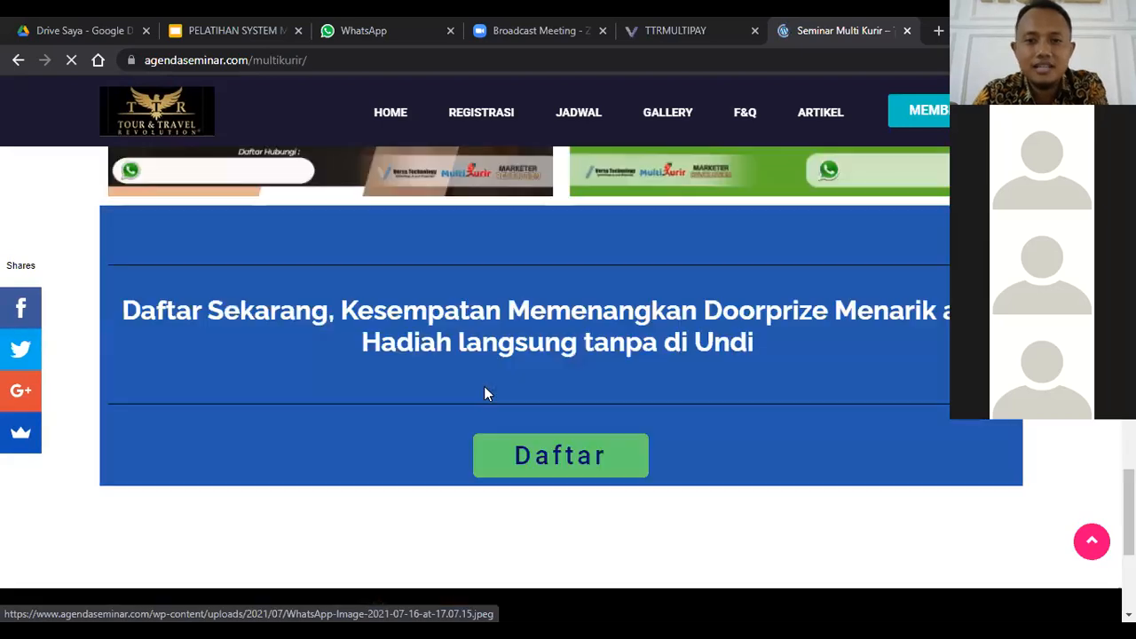
Step: View the 25 Juli 2021 Bincang Bisnis seminar poster enlarged, bring up its context options and close the enlarged view
{"action": "scroll", "coordinate": [419, 376], "scroll_direction": "up", "scroll_amount": 5}
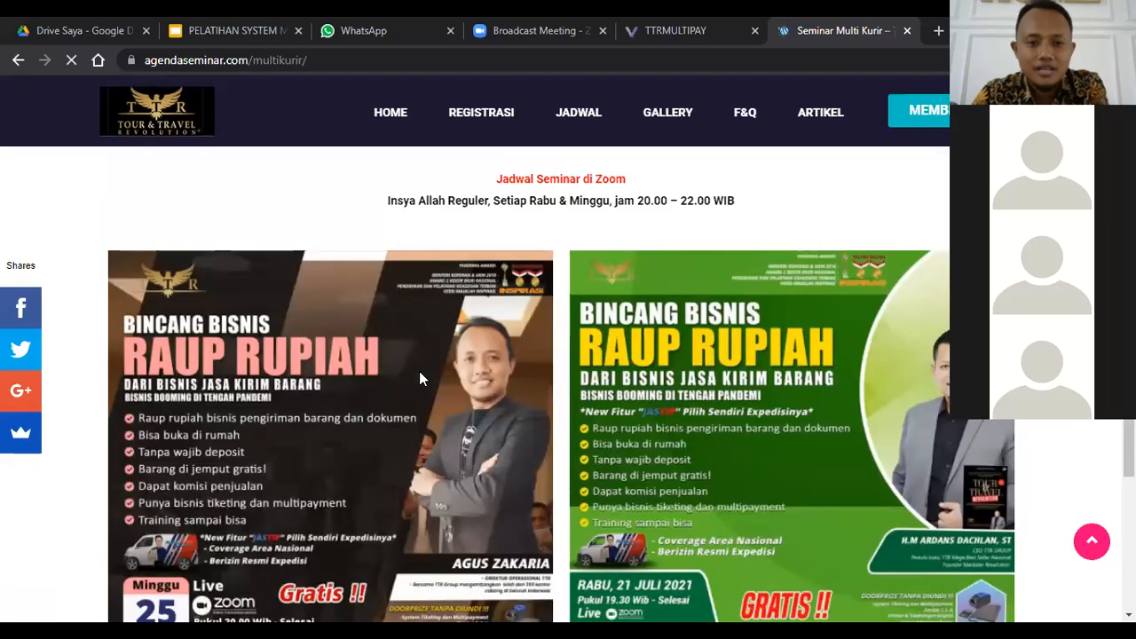
{"action": "left_click", "coordinate": [284, 302]}
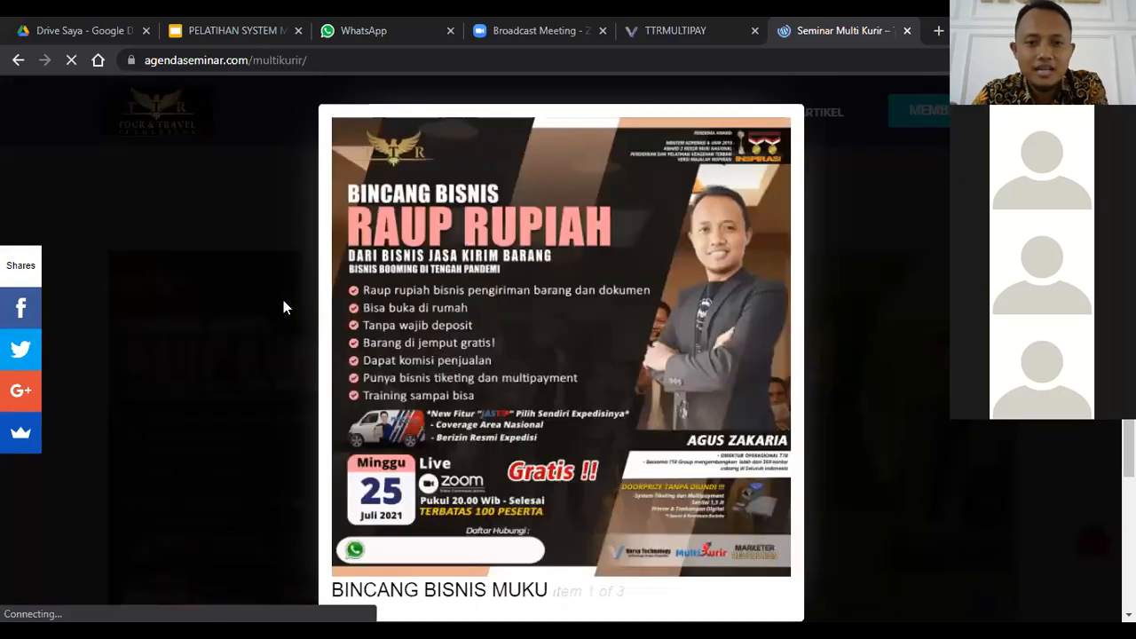
{"action": "right_click", "coordinate": [410, 298]}
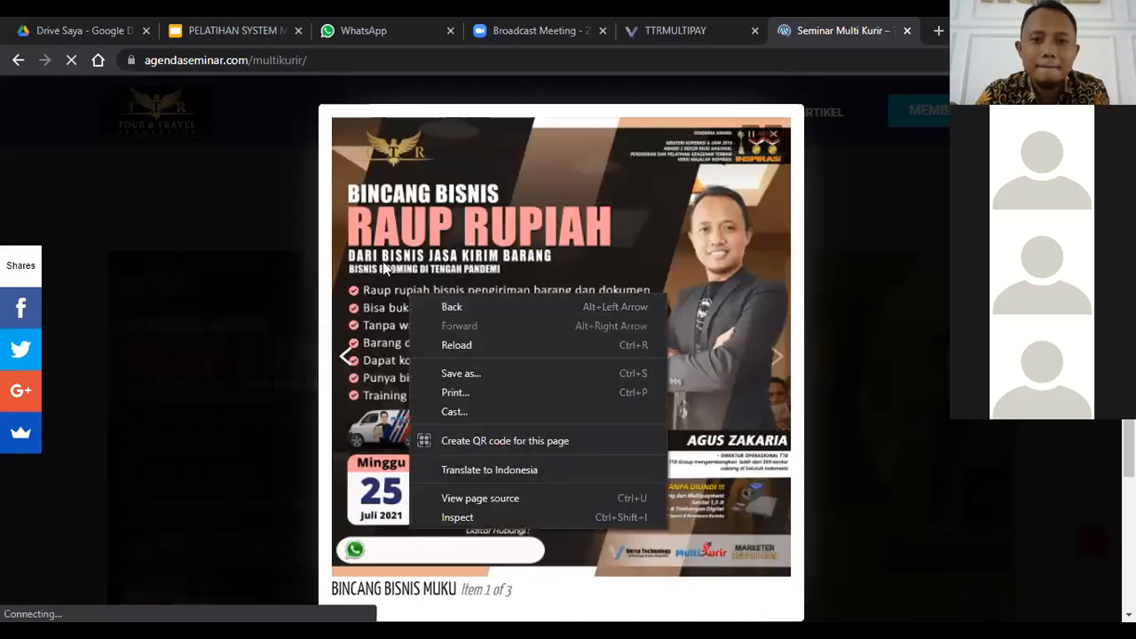
{"action": "left_click", "coordinate": [154, 210]}
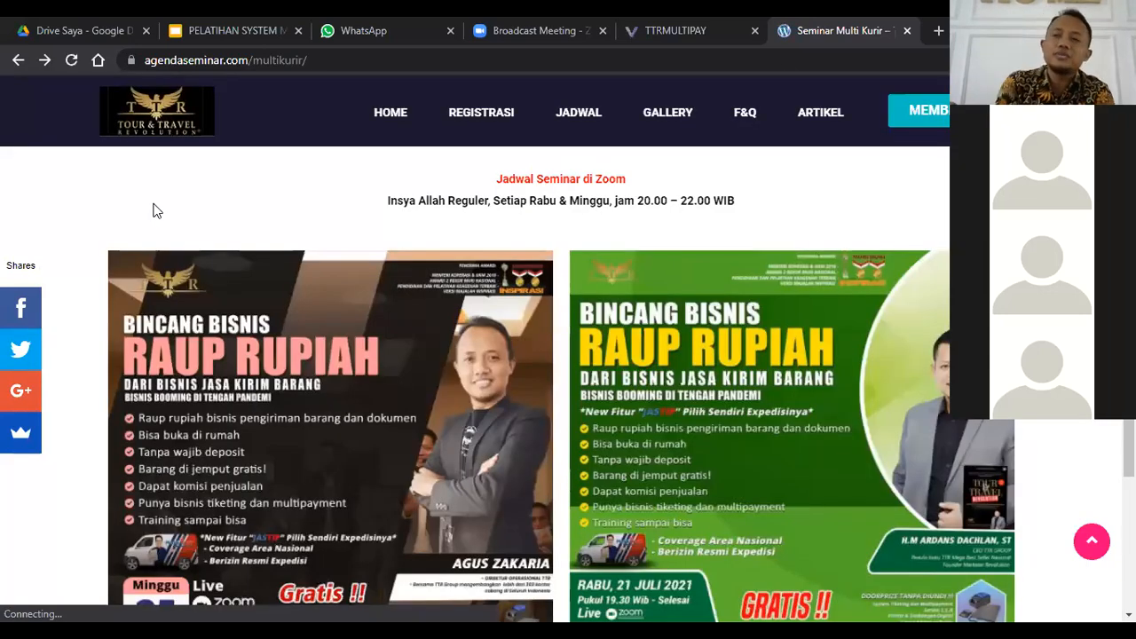